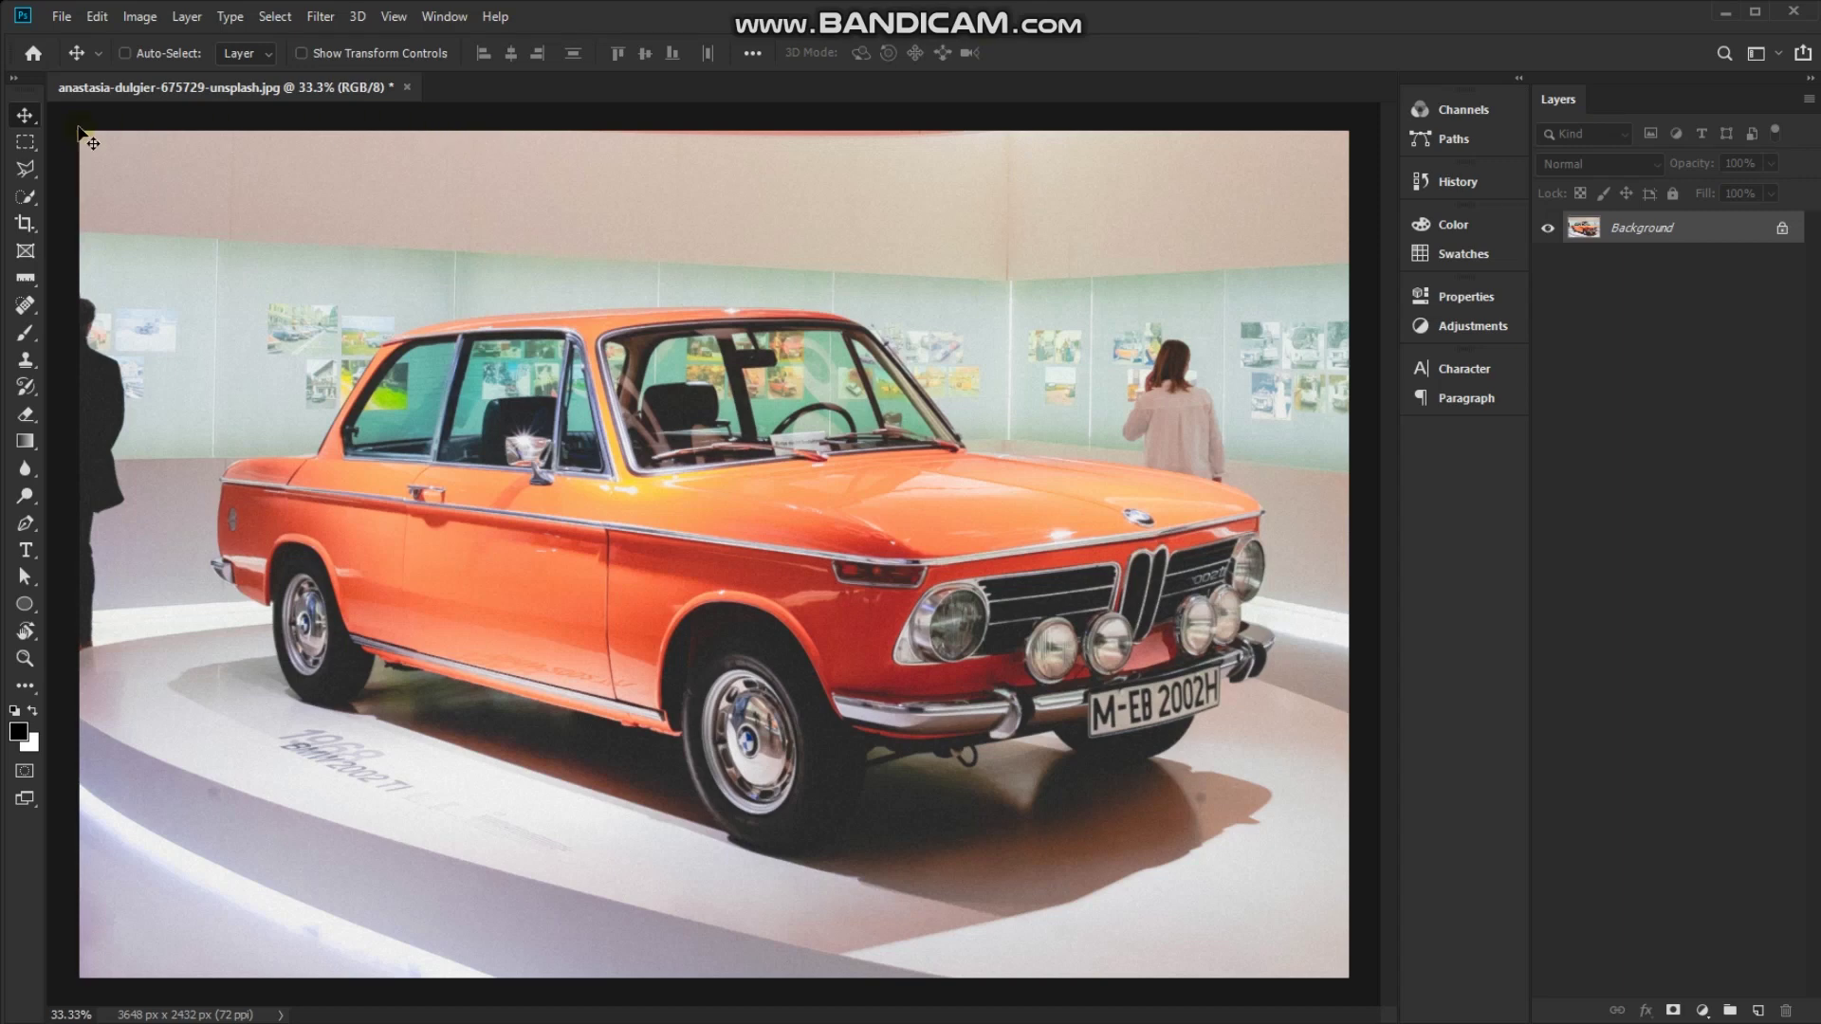
# Confirm the photo is RGB 8-bit and select the Brush tool
pyautogui.click(140, 17)
pyautogui.moveTo(154, 40)
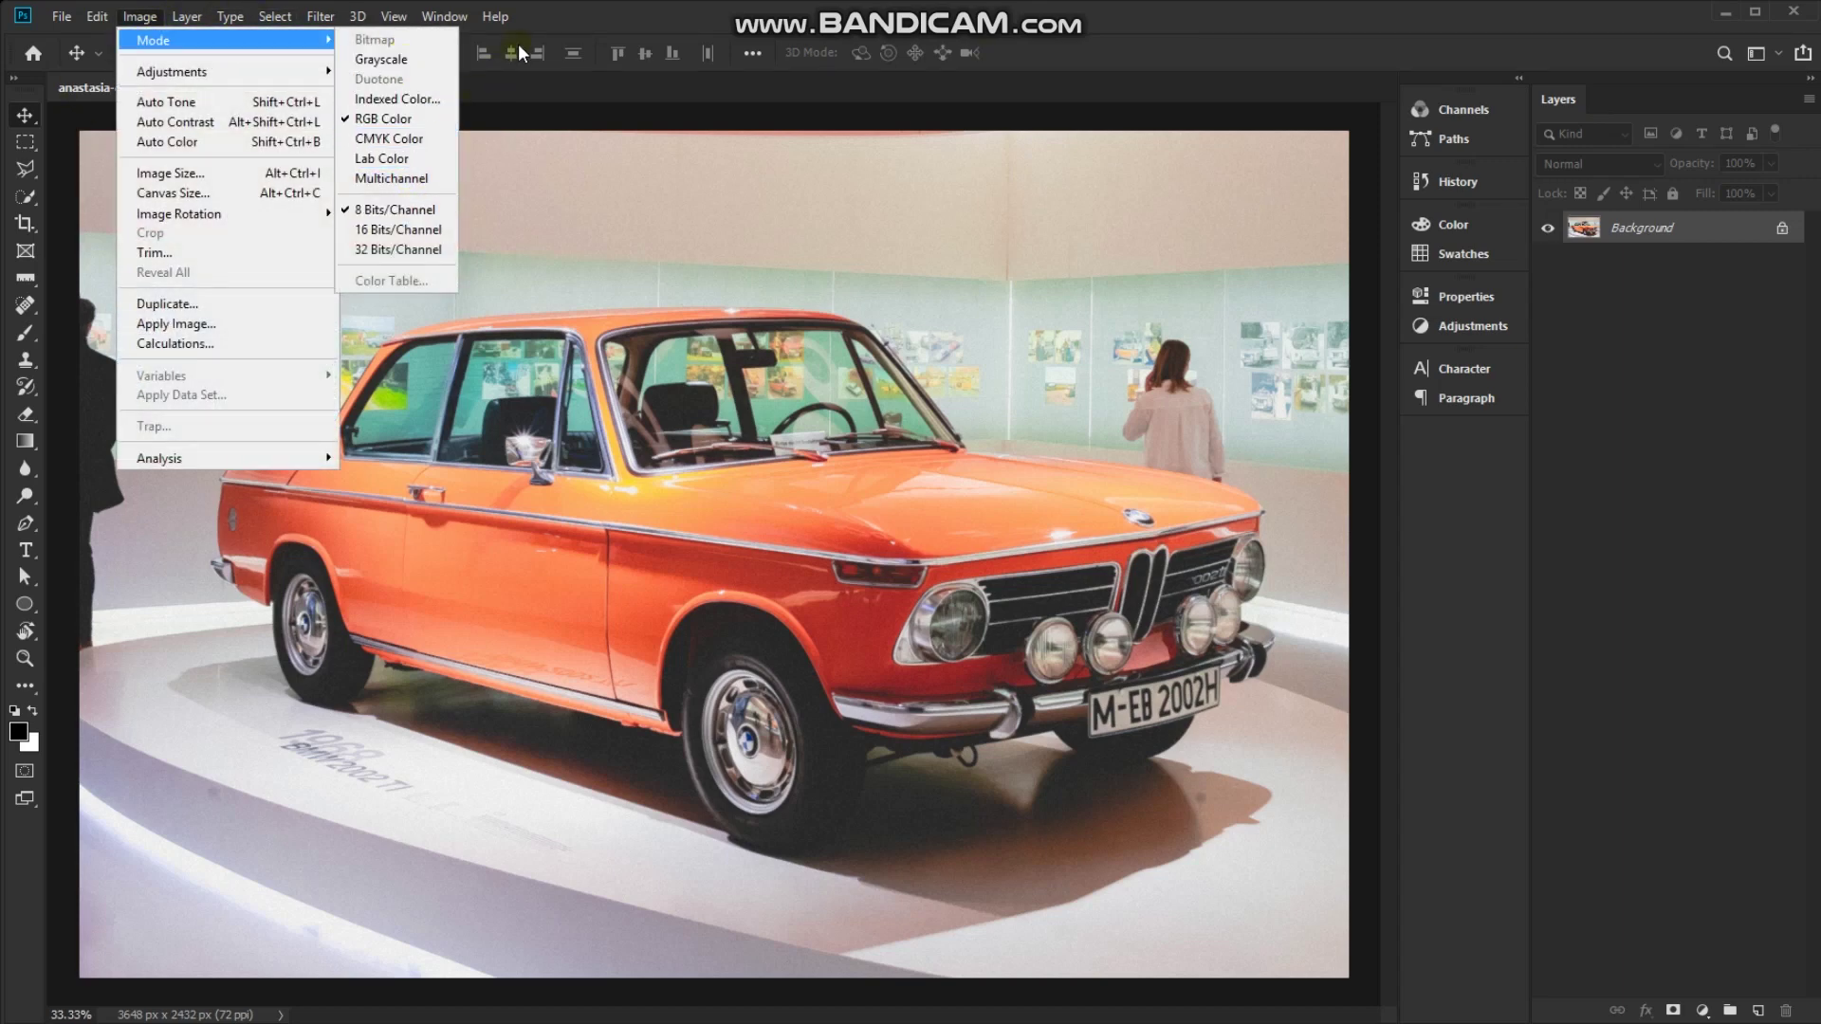
pyautogui.click(536, 29)
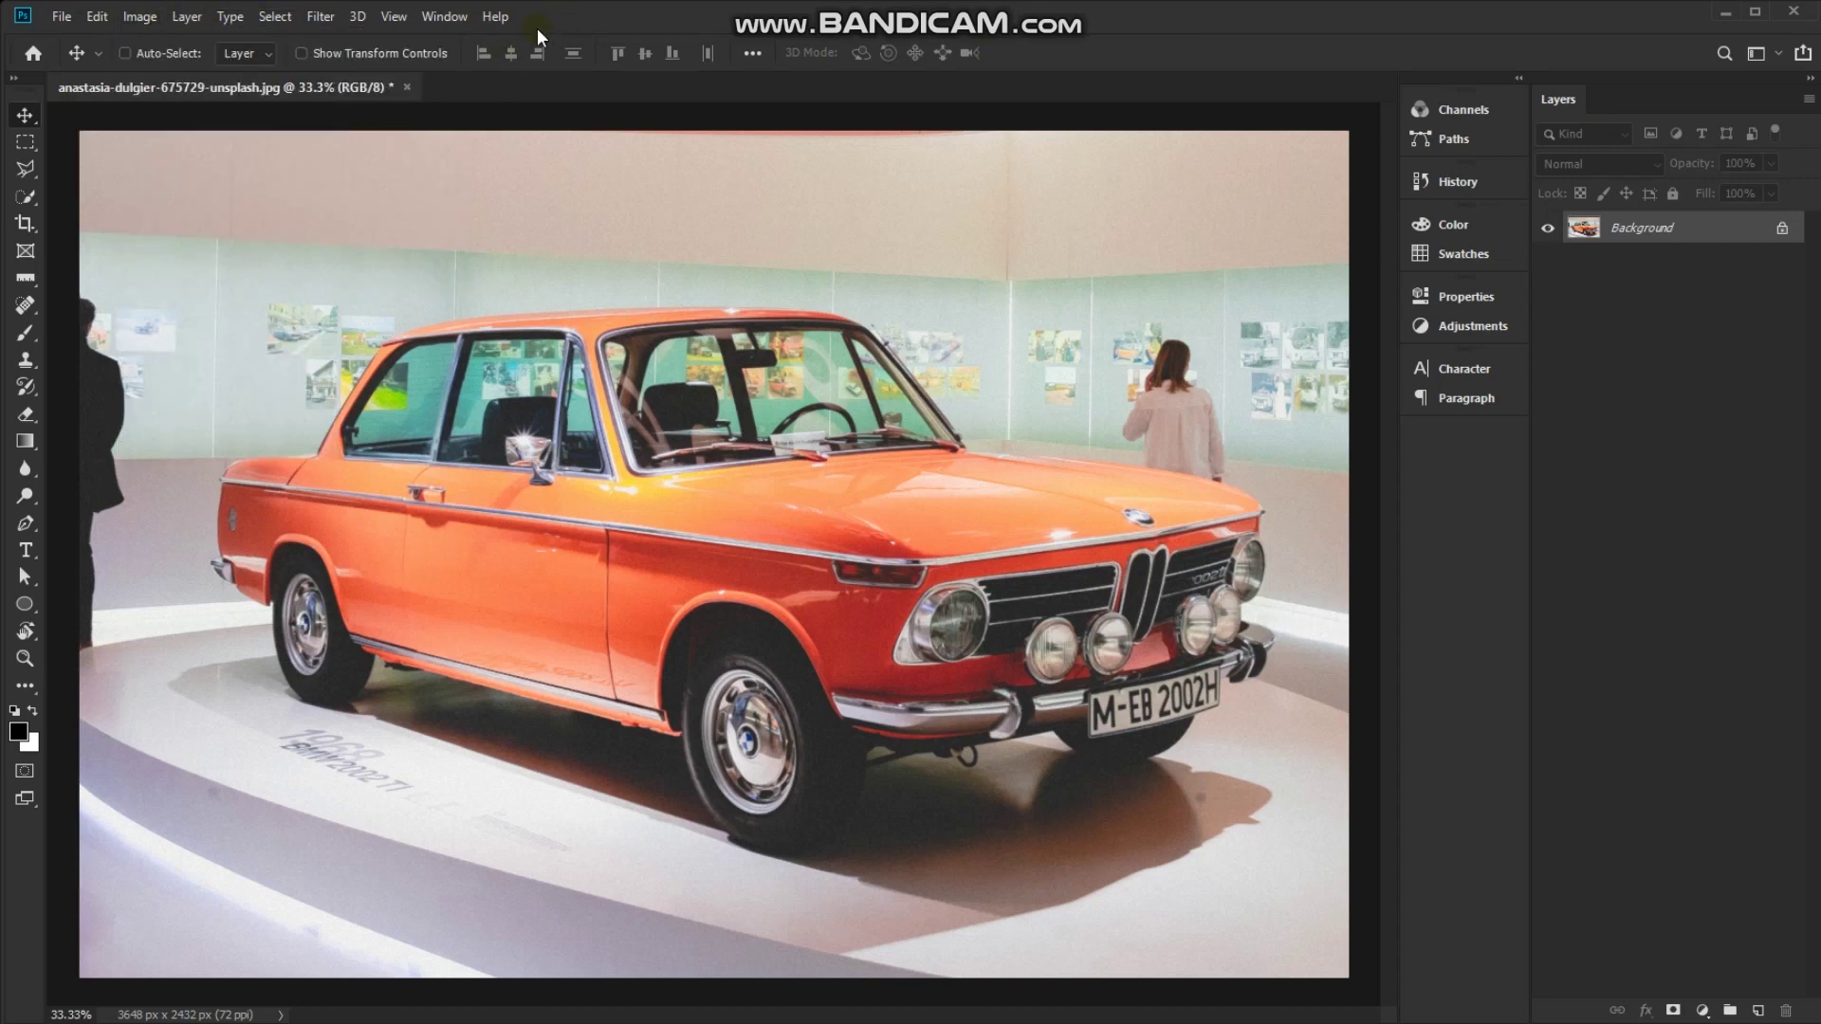
pyautogui.click(26, 334)
pyautogui.click(95, 332)
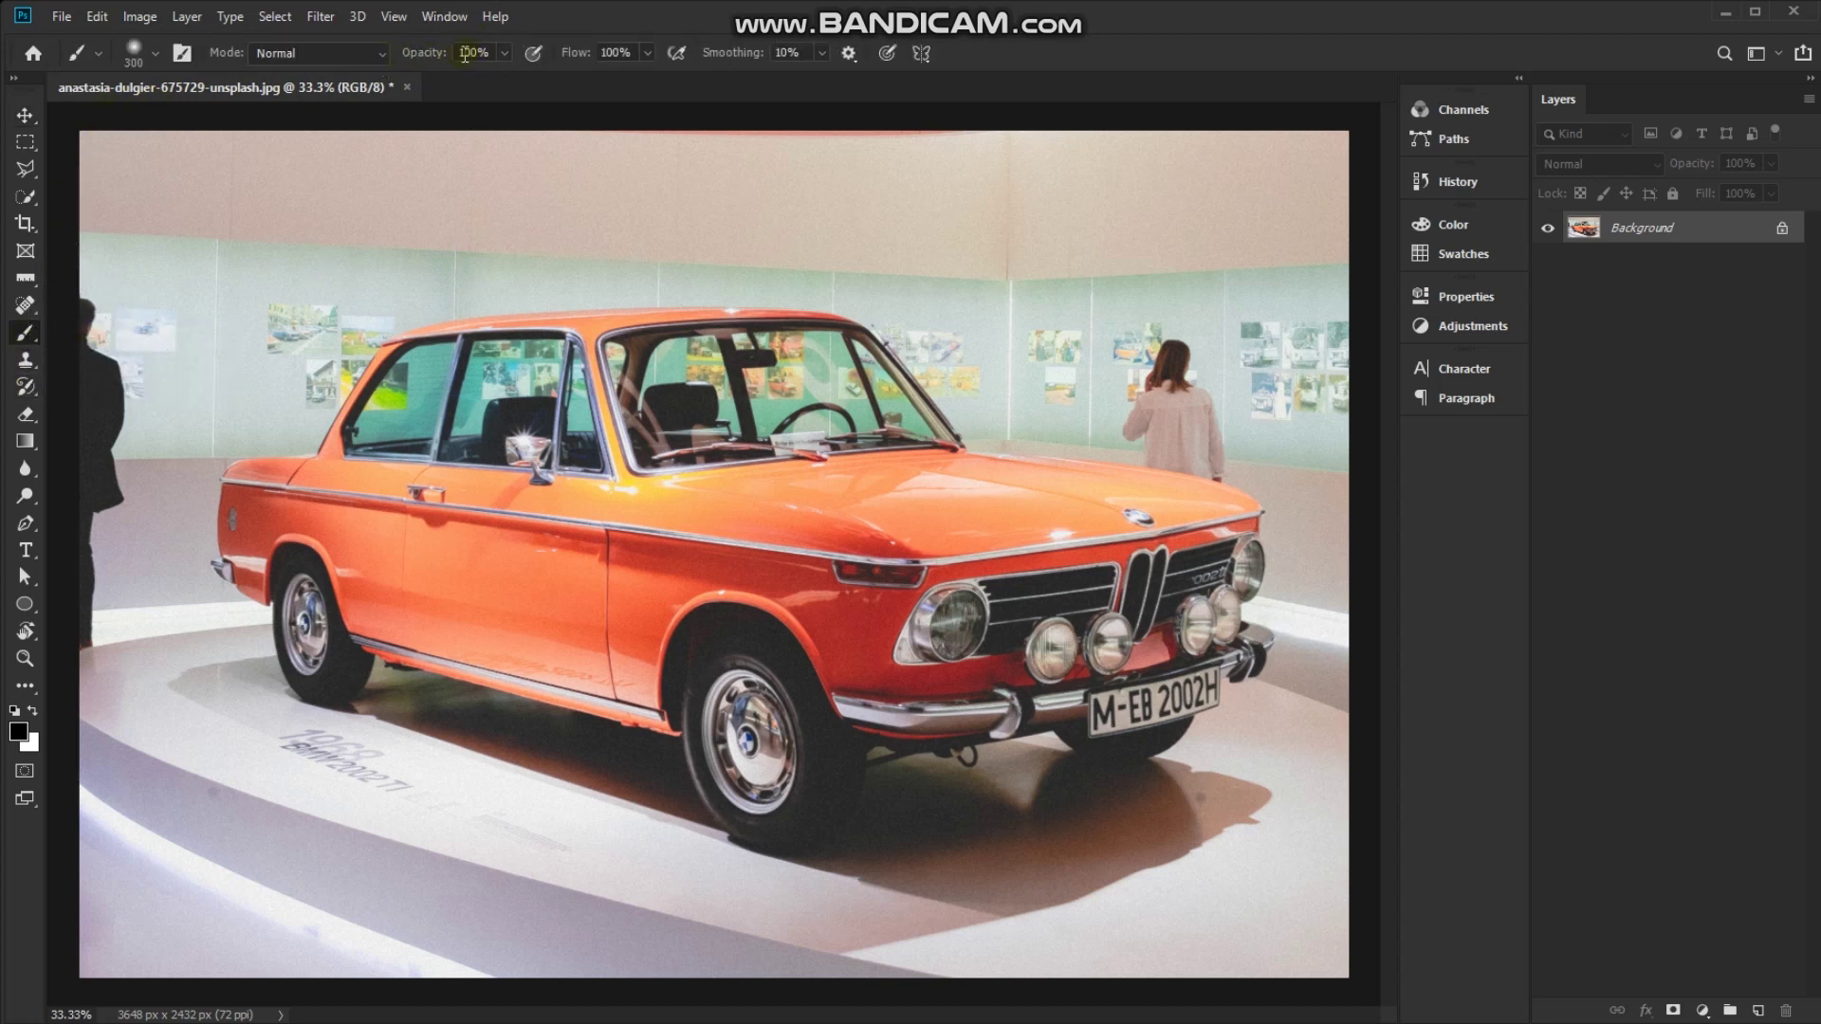
# Show the Actions panel and dock it with the other panels on the right
pyautogui.click(467, 24)
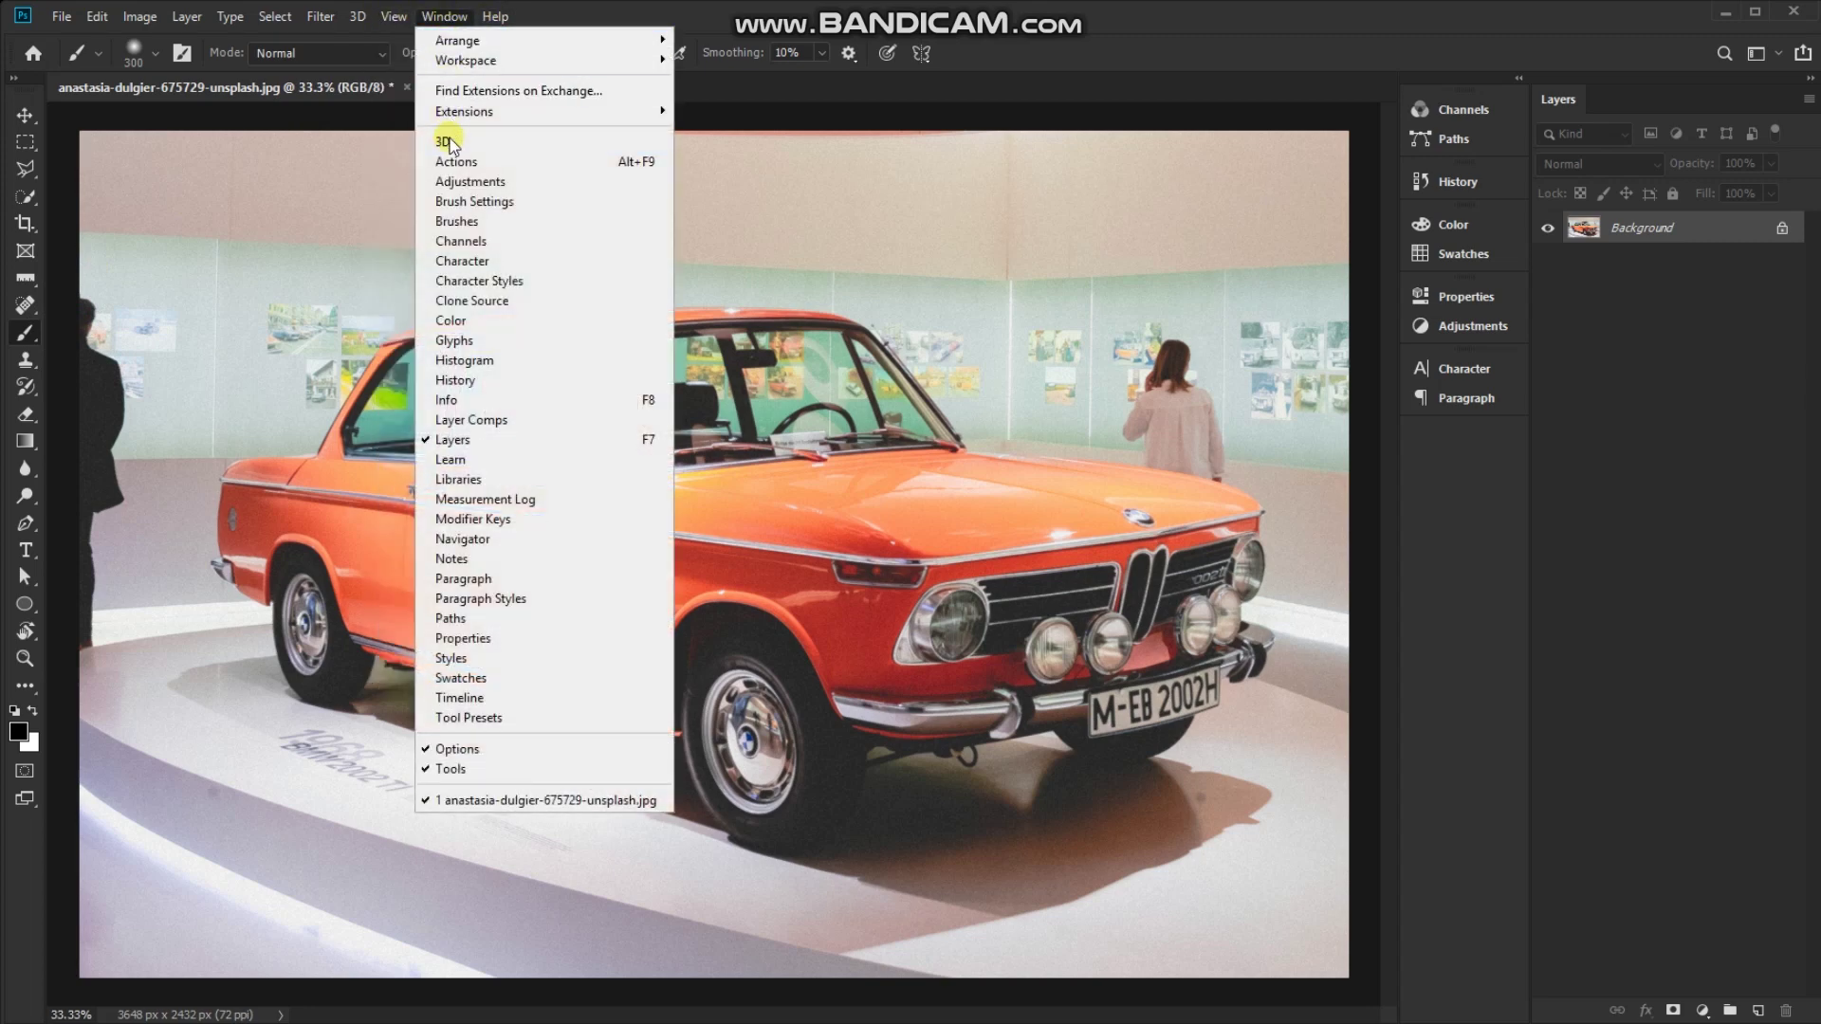
pyautogui.click(586, 163)
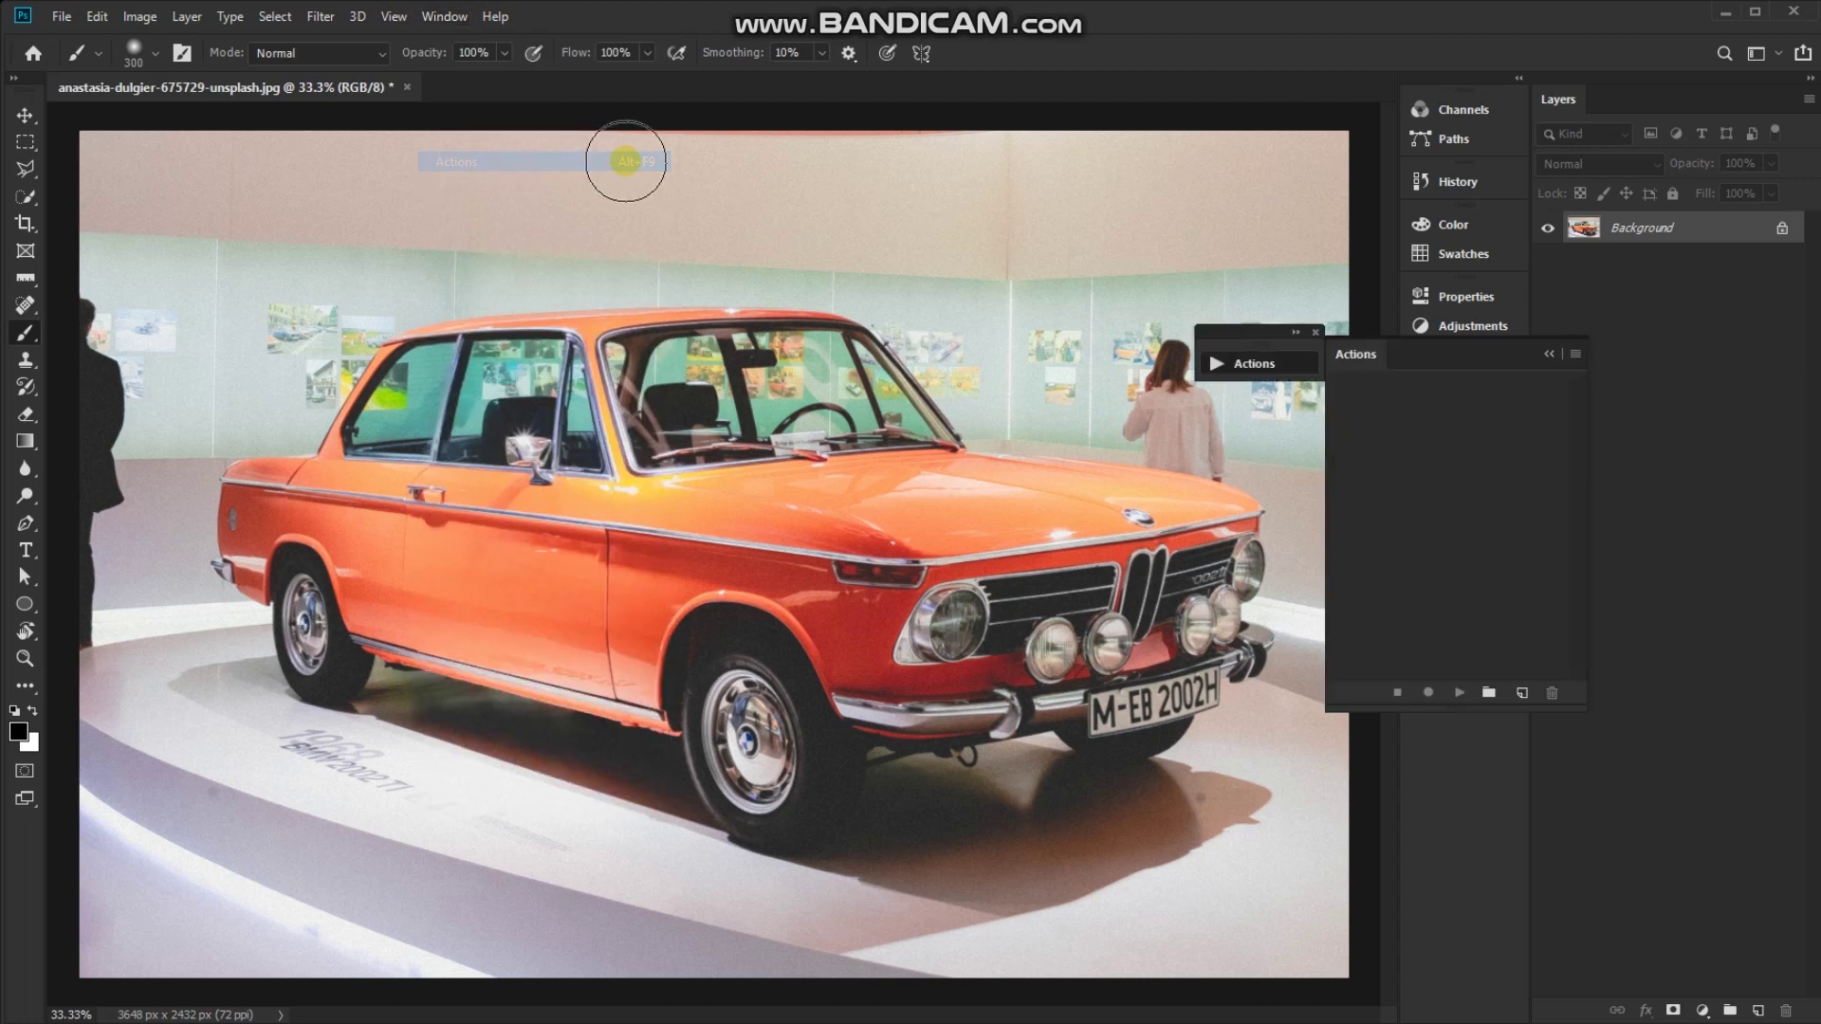
pyautogui.click(1261, 366)
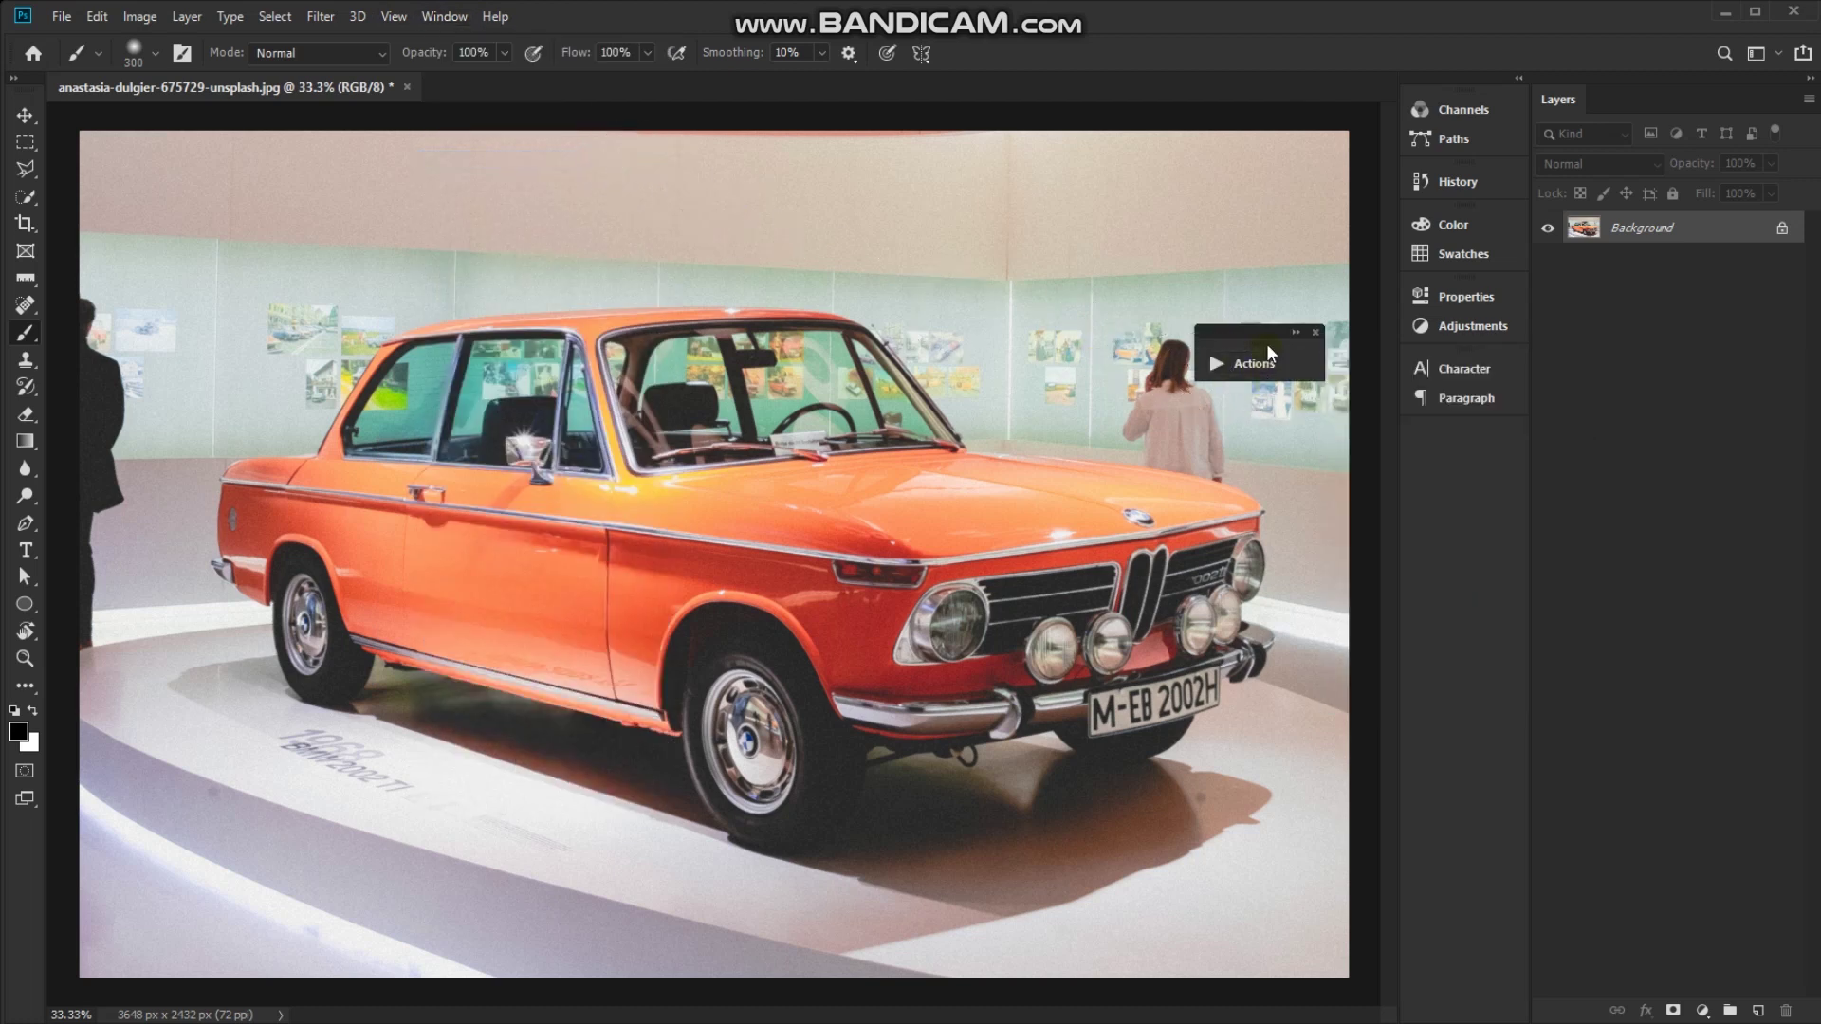
pyautogui.moveTo(1306, 379); pyautogui.dragTo(1462, 421)
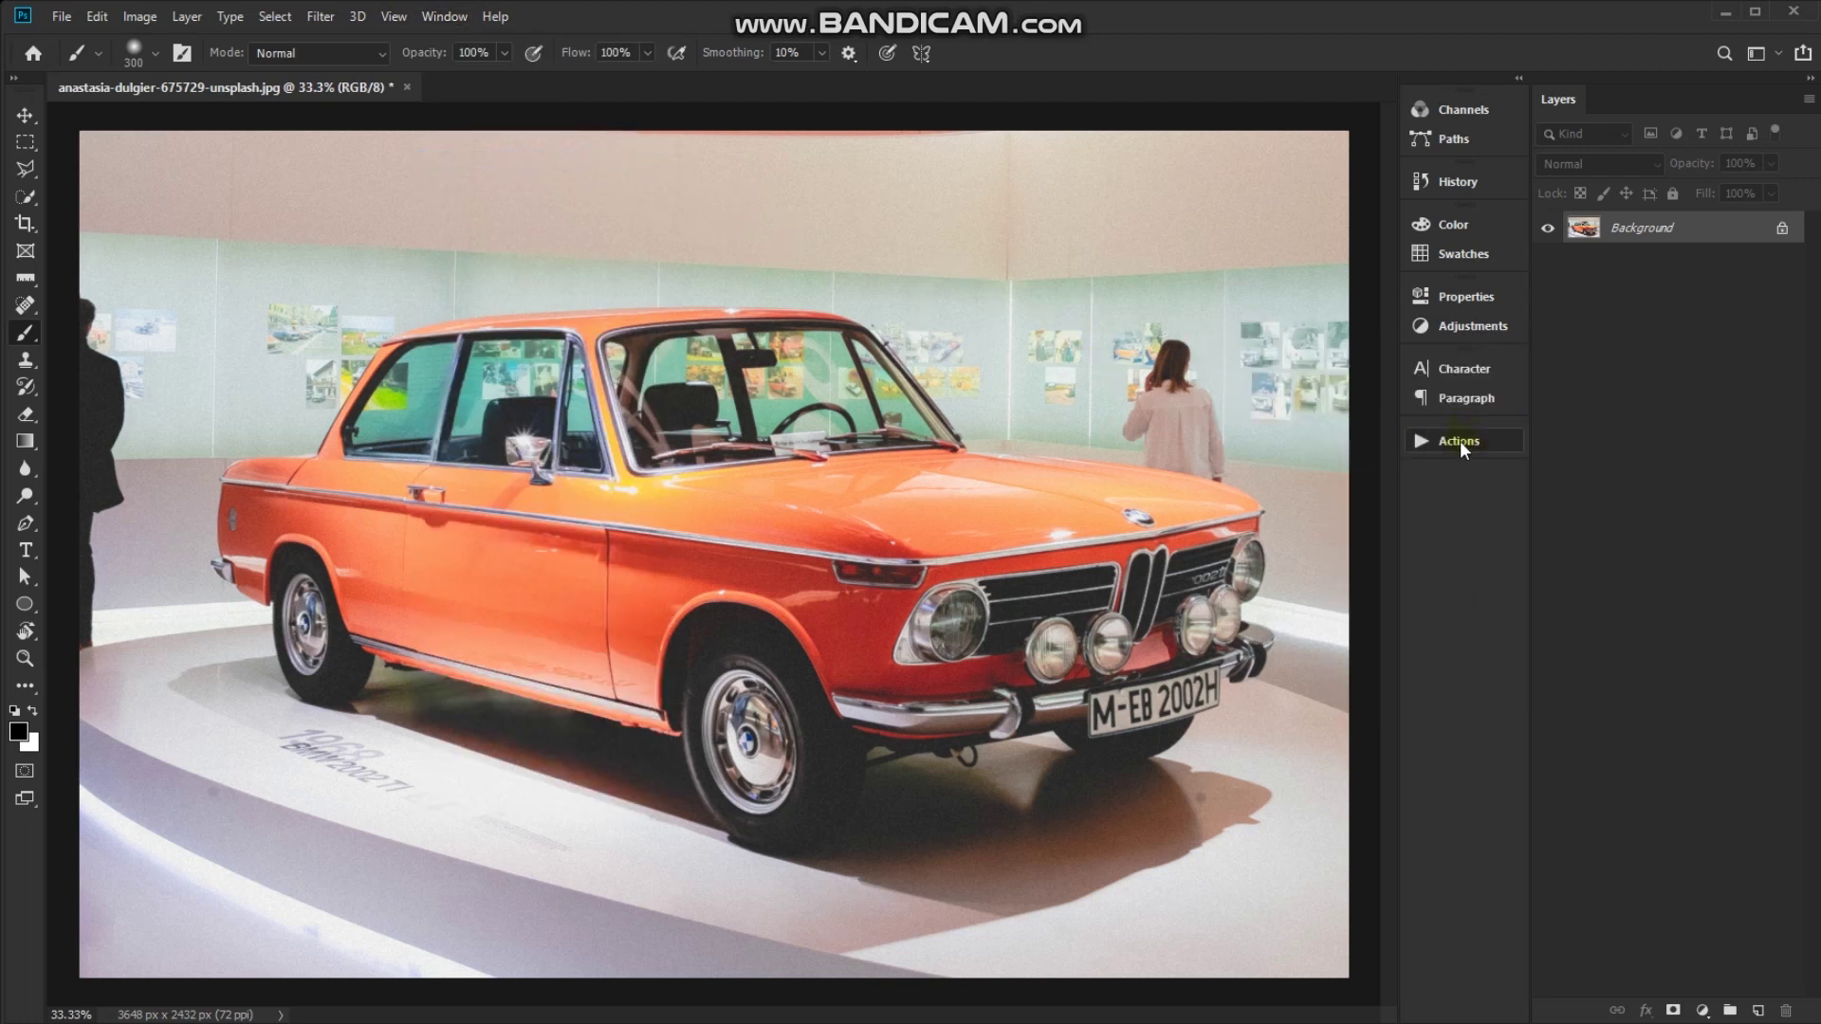
# Load the wet-watercolor-action.atn action set and add an empty Layer 1 above Background
pyautogui.click(1459, 441)
pyautogui.click(1386, 432)
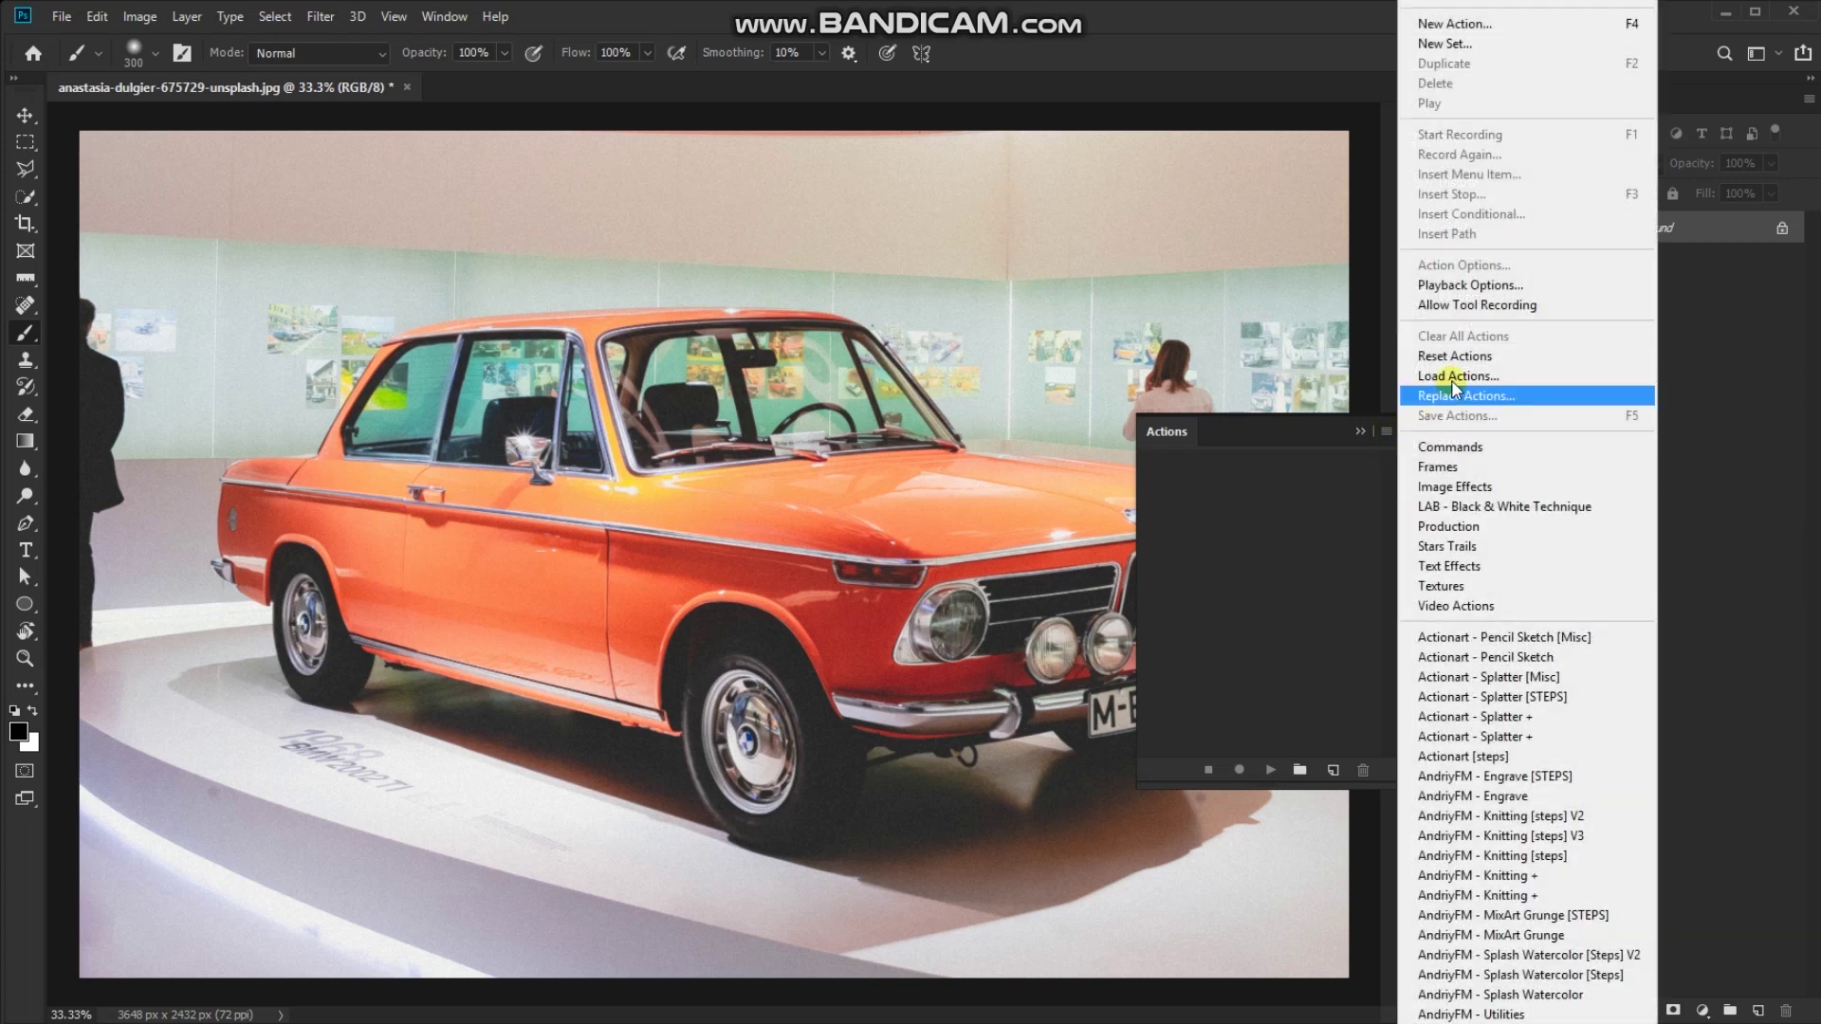
pyautogui.click(1446, 395)
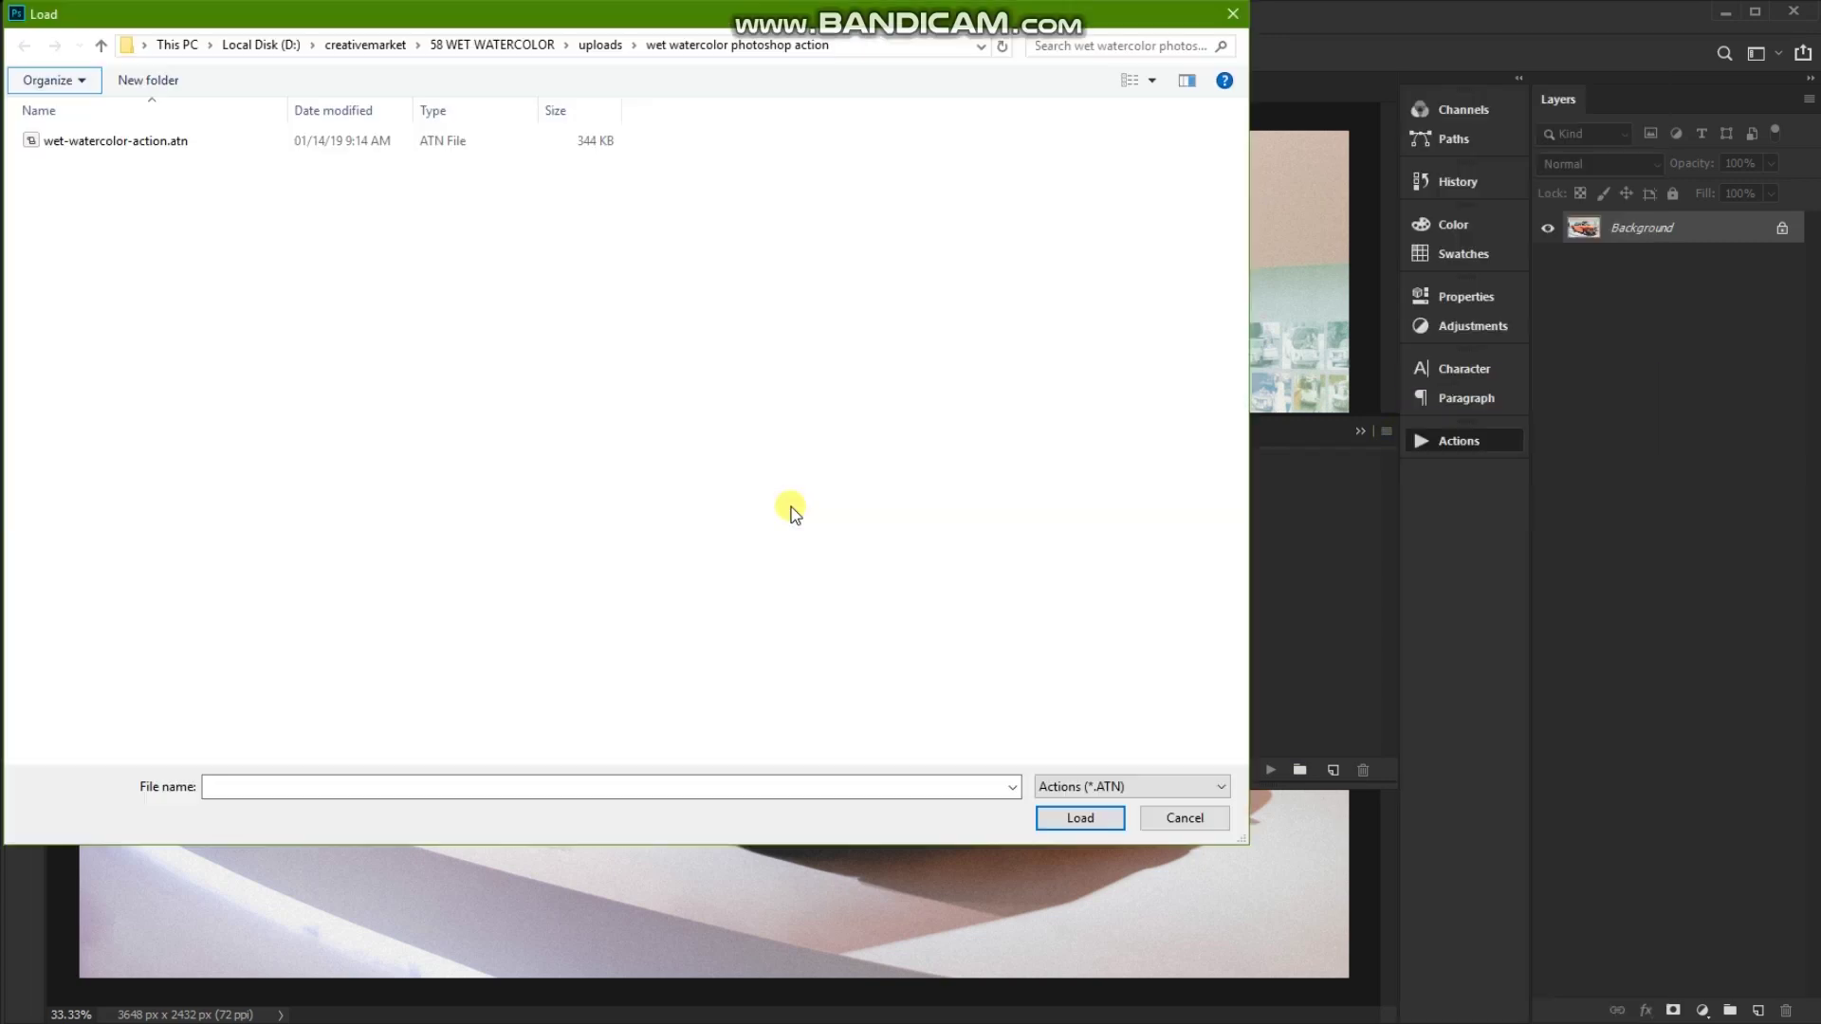
pyautogui.click(142, 141)
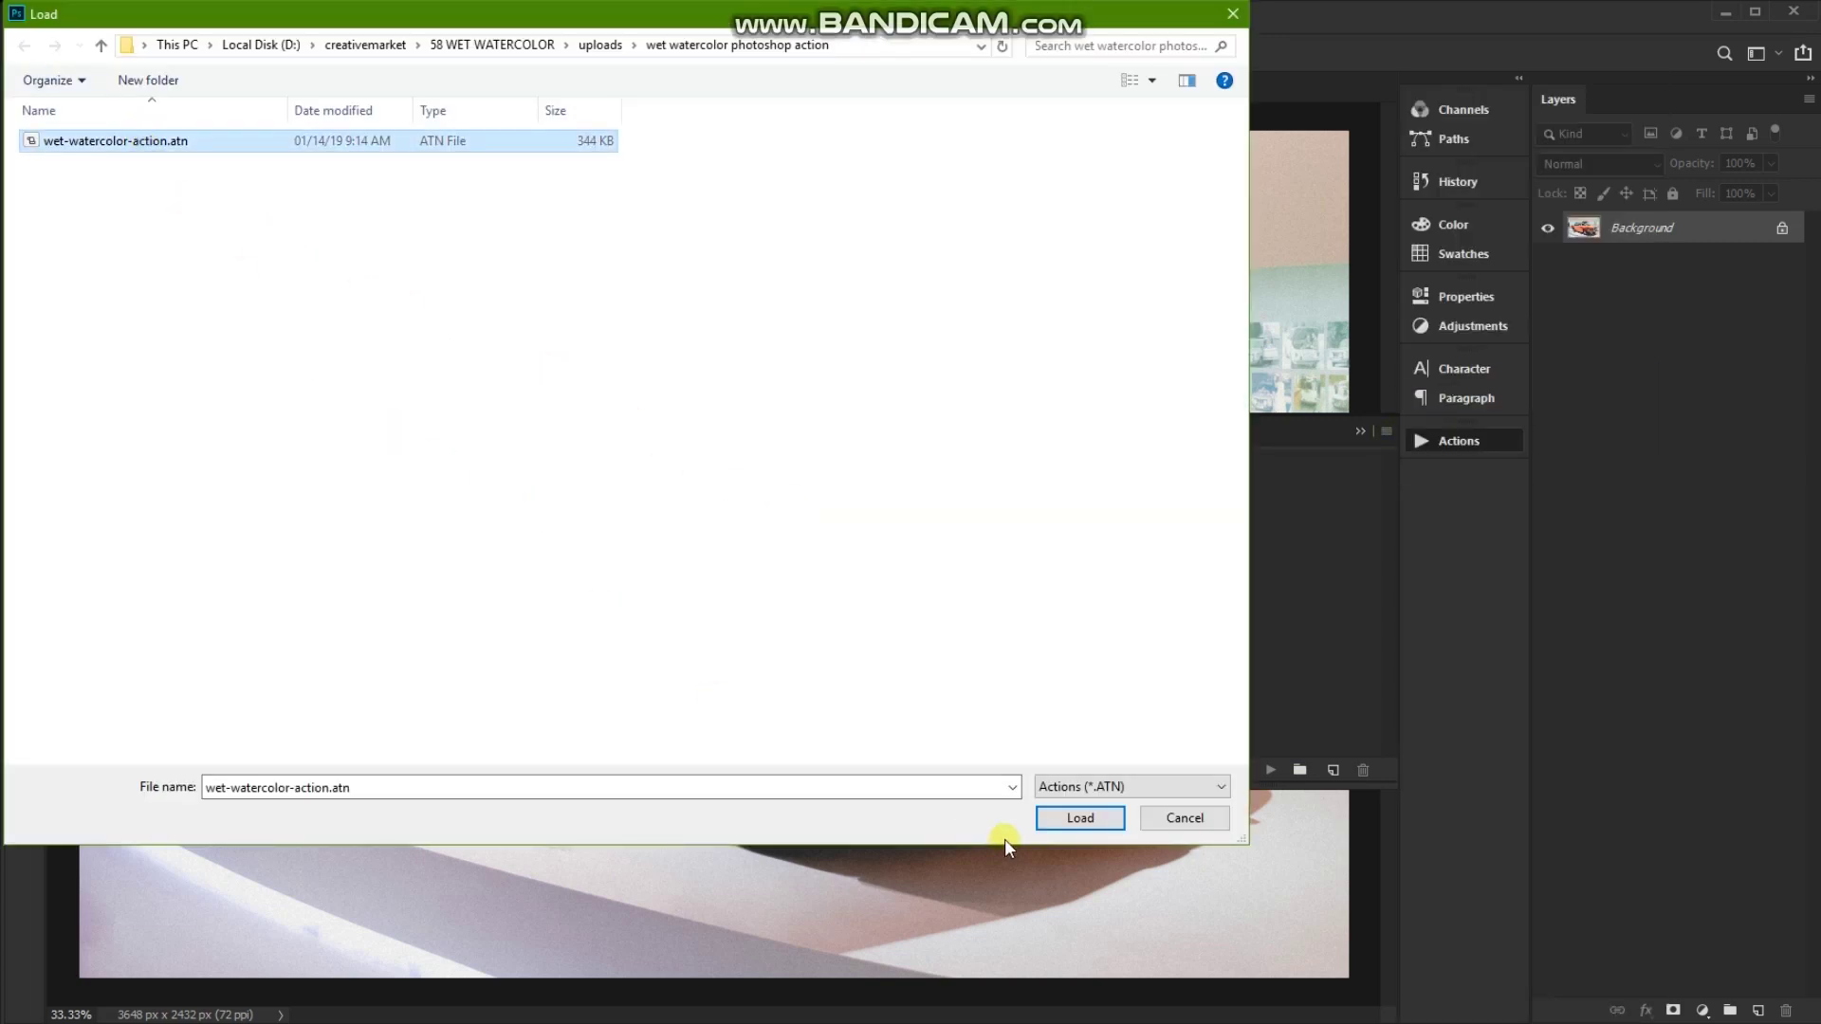
pyautogui.click(1091, 819)
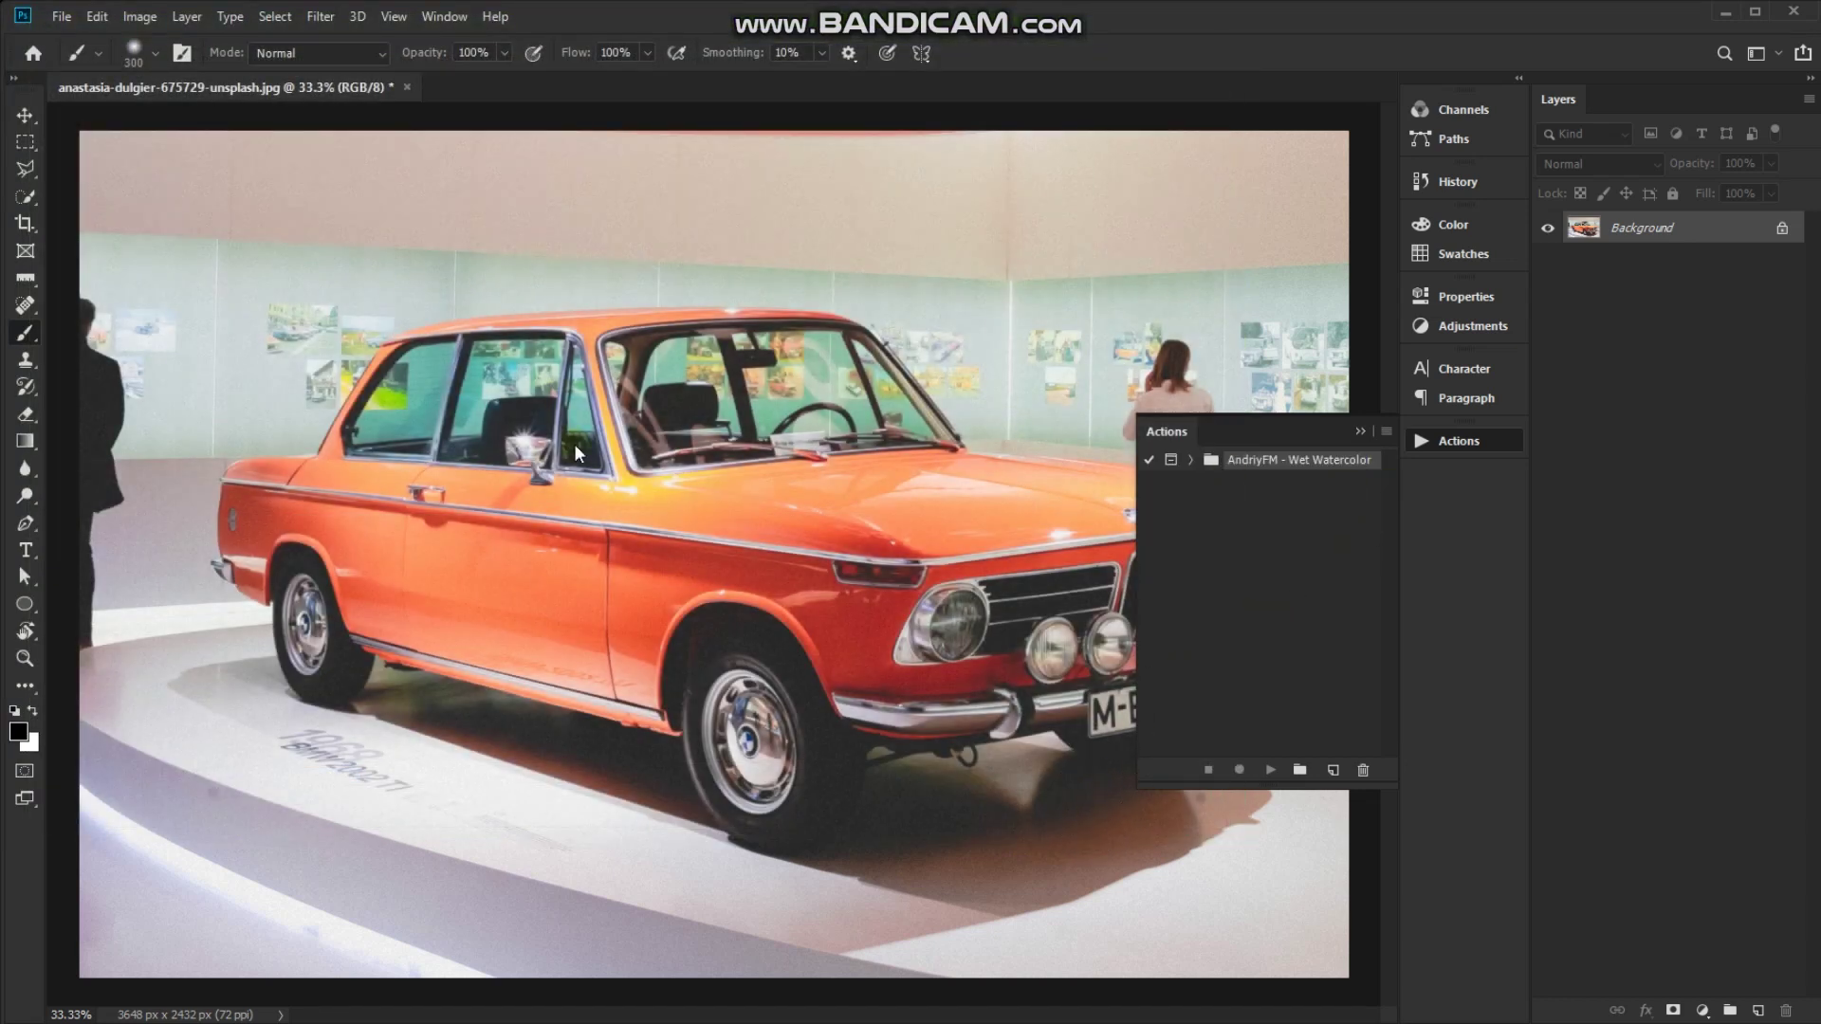
pyautogui.click(1757, 1011)
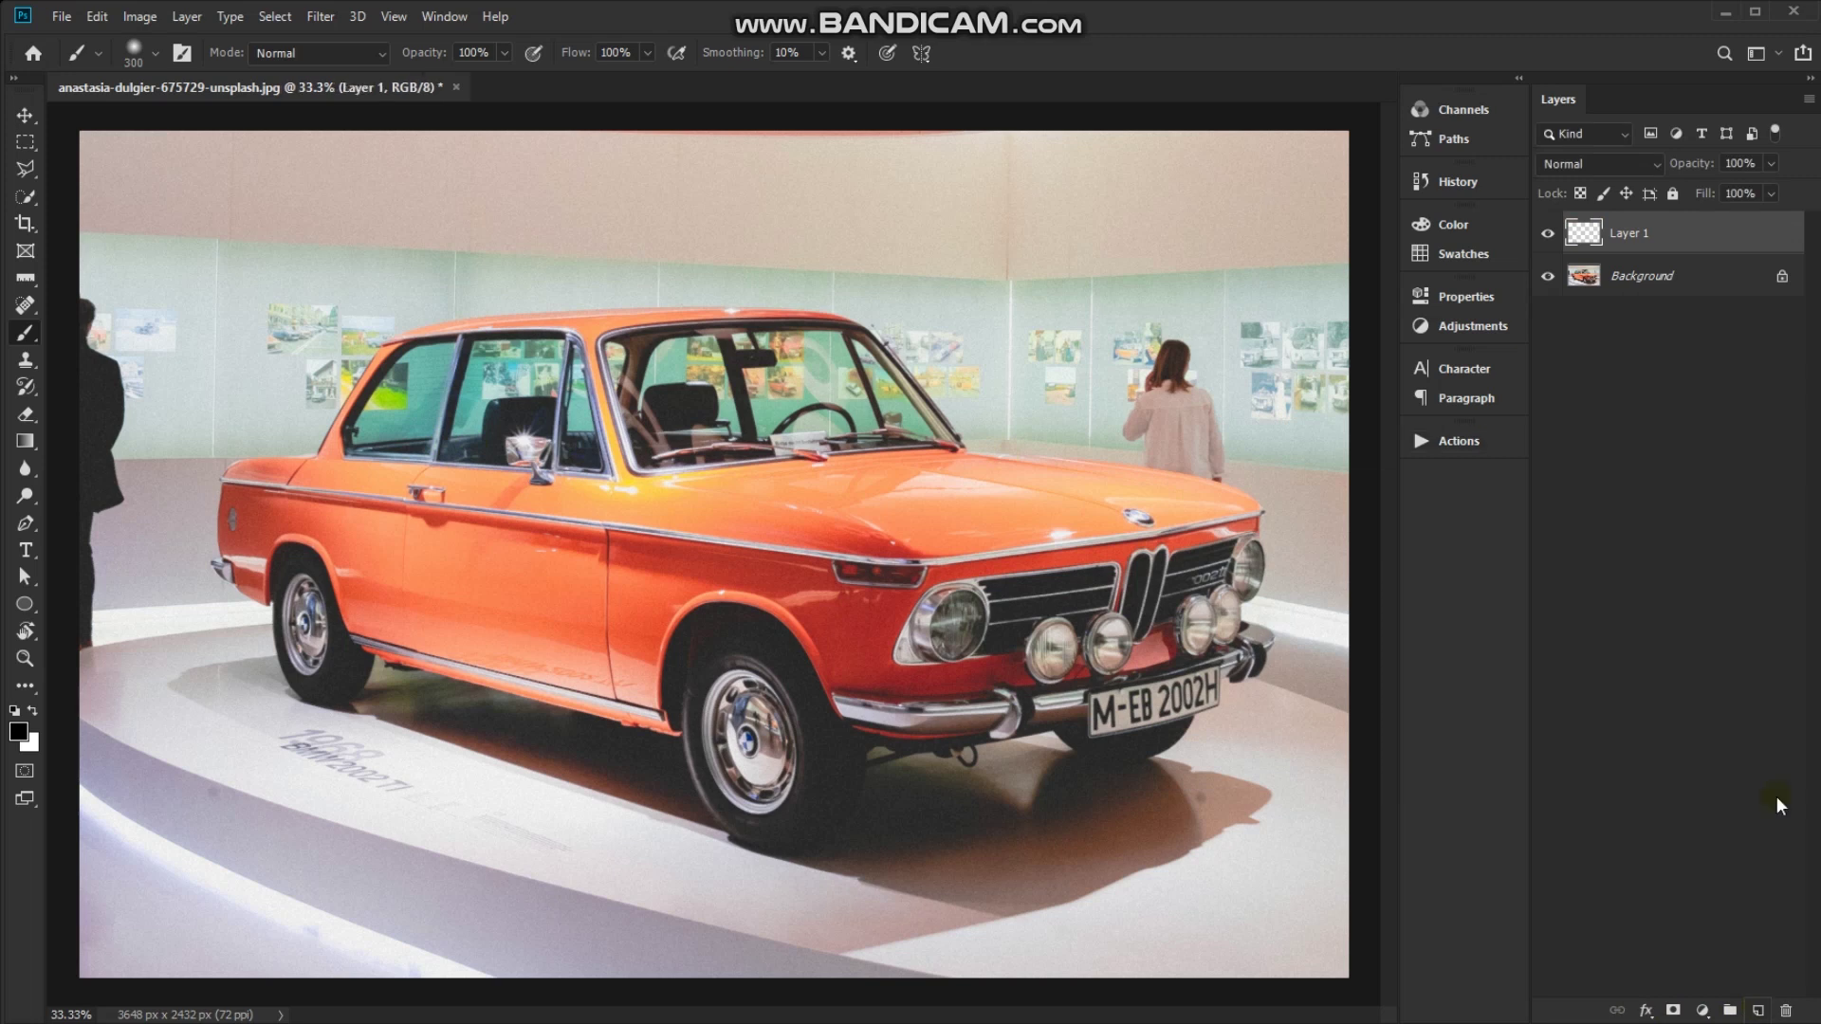
# Rename Layer 1 to 'selection' and set the foreground colour to teal
pyautogui.doubleClick(1628, 234)
pyautogui.write('selection')
pyautogui.press('Return')
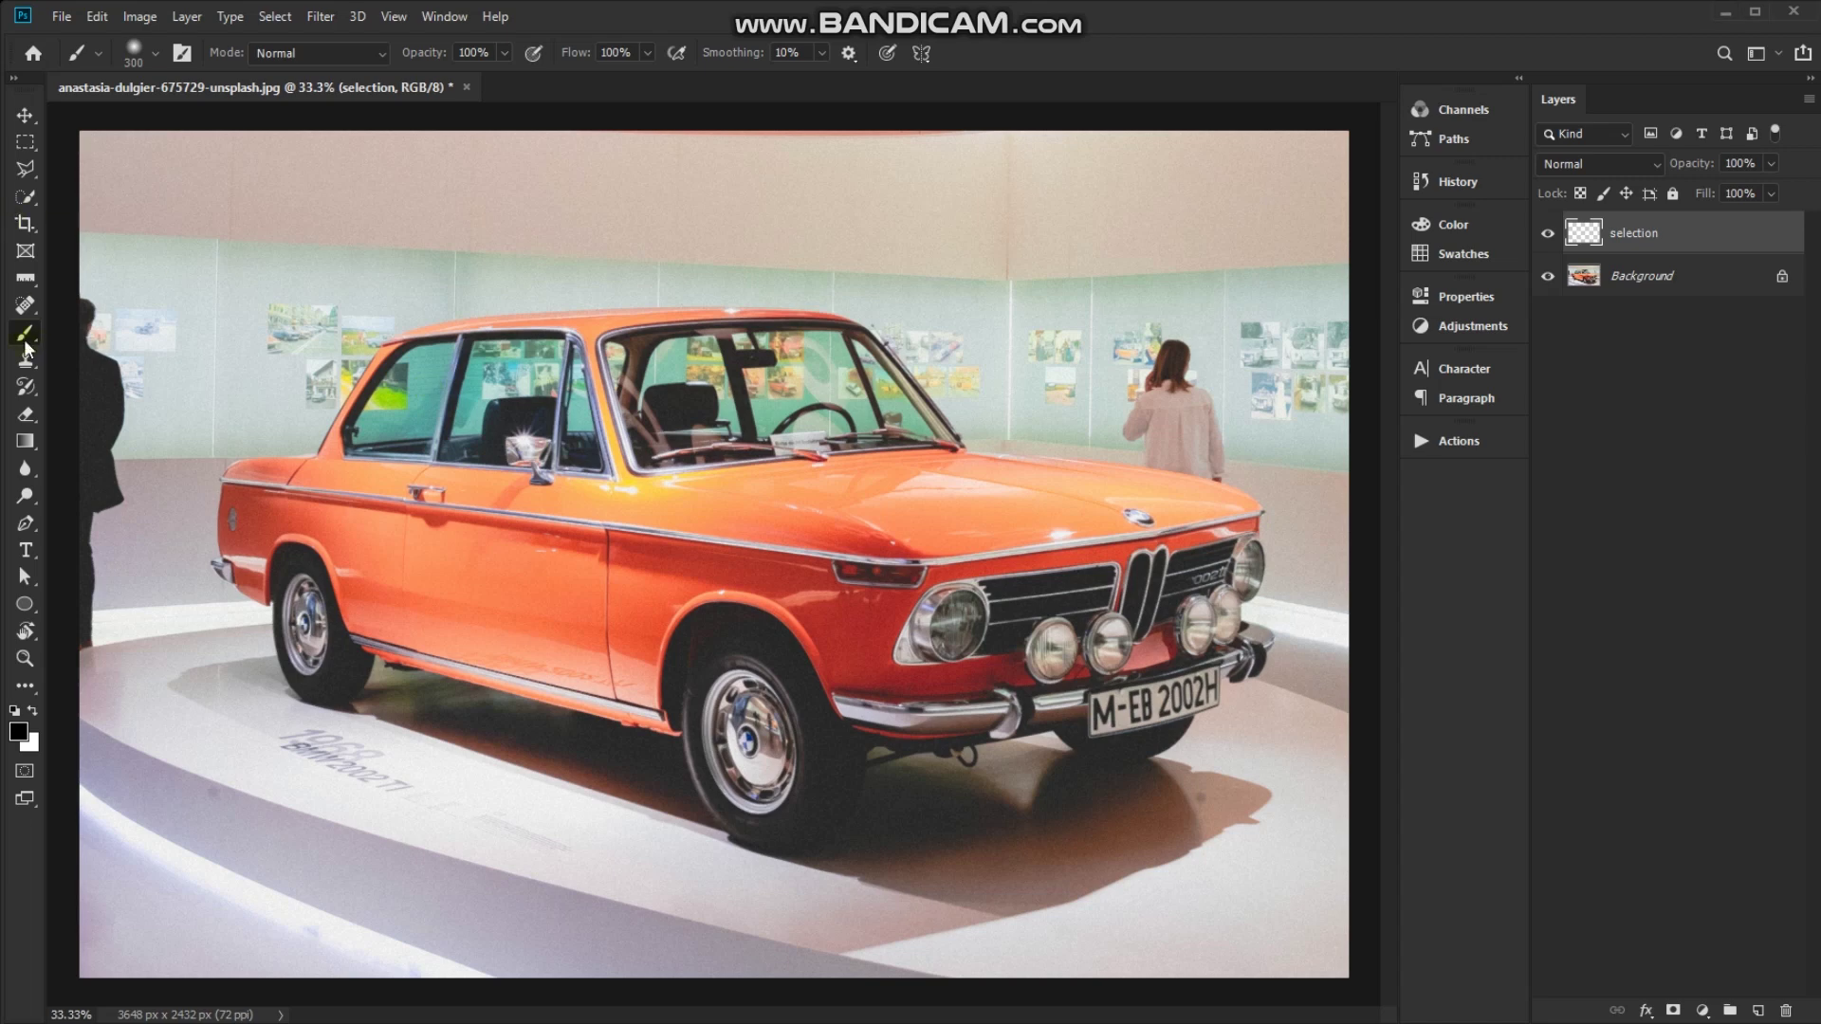
pyautogui.click(18, 731)
pyautogui.click(944, 497)
pyautogui.click(921, 371)
pyautogui.click(1107, 356)
# Paint teal over the whole car: windows, roof, grille, headlights, bumper, sides and rear
pyautogui.moveTo(588, 446)
pyautogui.mouseDown()
pyautogui.moveTo(758, 417)
pyautogui.moveTo(607, 360)
pyautogui.moveTo(536, 401)
pyautogui.moveTo(474, 512)
pyautogui.moveTo(540, 528)
pyautogui.moveTo(610, 468)
pyautogui.moveTo(519, 421)
pyautogui.moveTo(379, 474)
pyautogui.moveTo(313, 630)
pyautogui.moveTo(465, 616)
pyautogui.moveTo(778, 787)
pyautogui.moveTo(651, 629)
pyautogui.moveTo(724, 509)
pyautogui.moveTo(253, 508)
pyautogui.moveTo(572, 373)
pyautogui.moveTo(711, 373)
pyautogui.moveTo(853, 662)
pyautogui.moveTo(1106, 663)
pyautogui.moveTo(1072, 528)
pyautogui.moveTo(1069, 638)
pyautogui.moveTo(732, 658)
pyautogui.mouseUp()
pyautogui.moveTo(424, 53); pyautogui.dragTo(366, 64)
pyautogui.moveTo(417, 319)
pyautogui.mouseDown()
pyautogui.moveTo(691, 345)
pyautogui.moveTo(366, 326)
pyautogui.moveTo(224, 508)
pyautogui.moveTo(442, 763)
pyautogui.moveTo(663, 834)
pyautogui.moveTo(1126, 723)
pyautogui.moveTo(1187, 516)
pyautogui.moveTo(761, 333)
pyautogui.moveTo(1006, 432)
pyautogui.moveTo(1153, 783)
pyautogui.moveTo(338, 673)
pyautogui.moveTo(787, 752)
pyautogui.moveTo(357, 588)
pyautogui.mouseUp()
pyautogui.moveTo(424, 59); pyautogui.dragTo(520, 79)
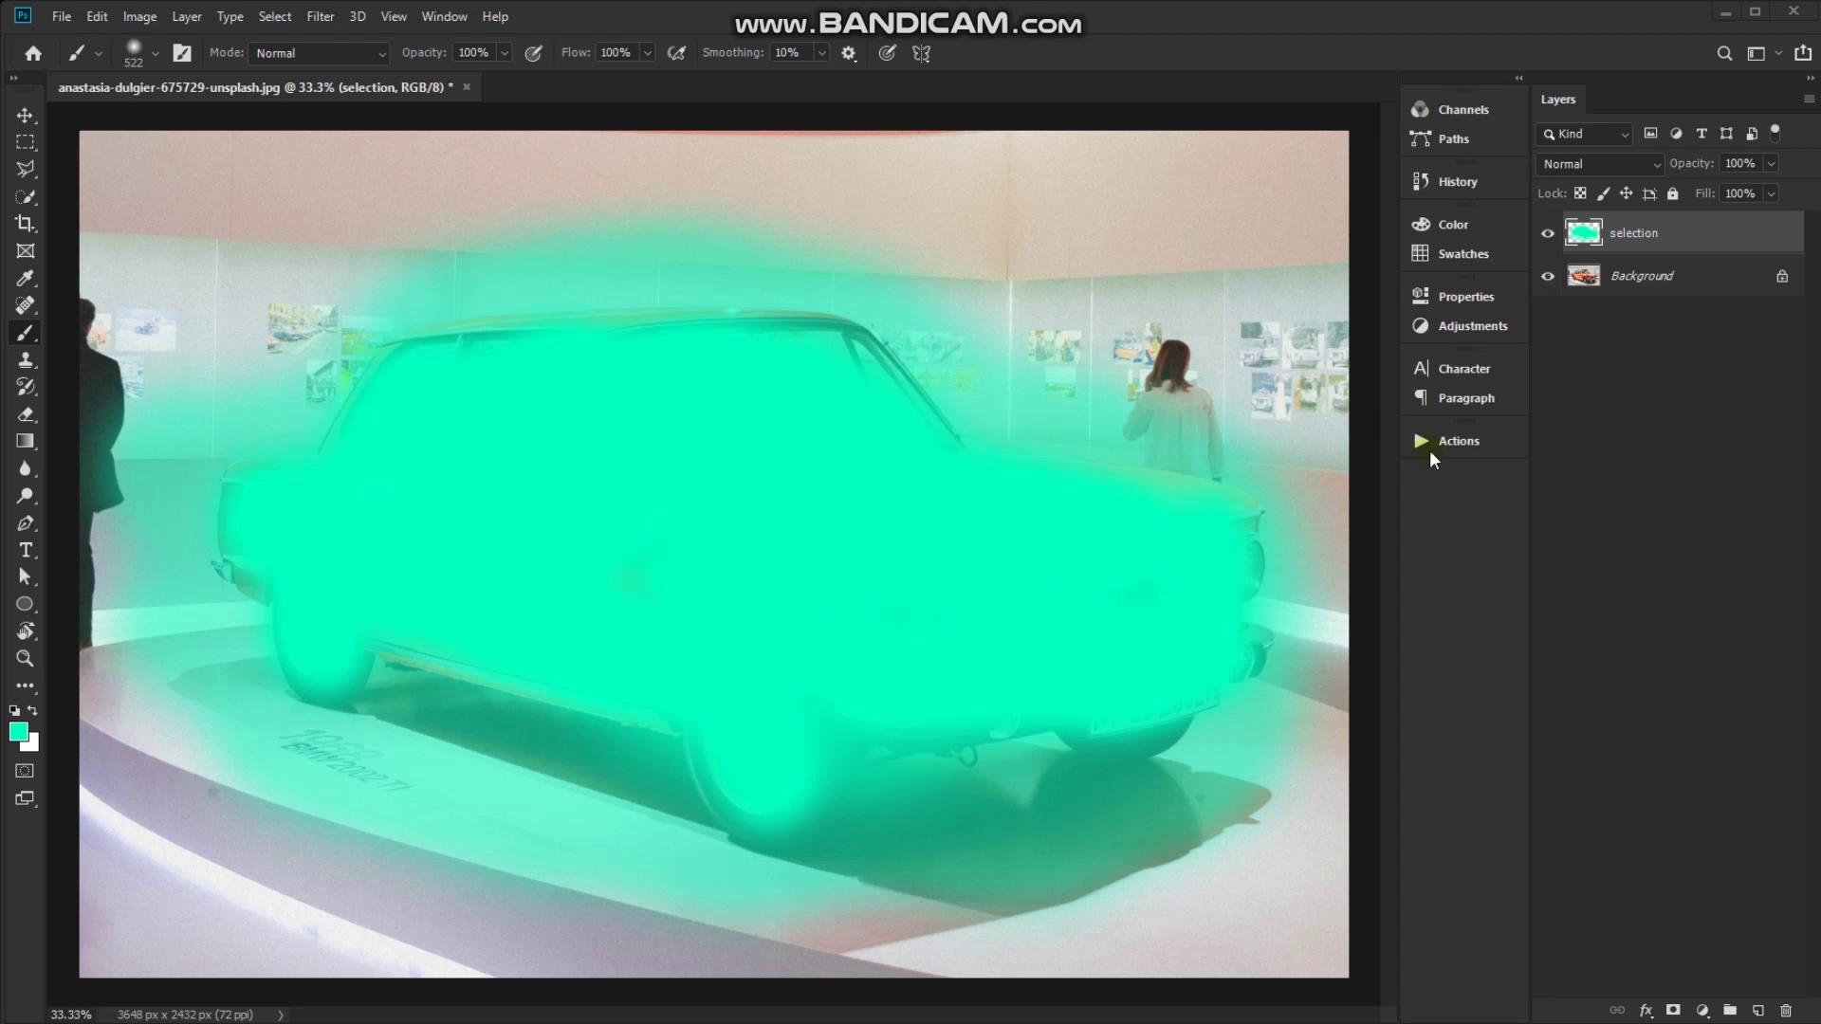
pyautogui.click(1431, 445)
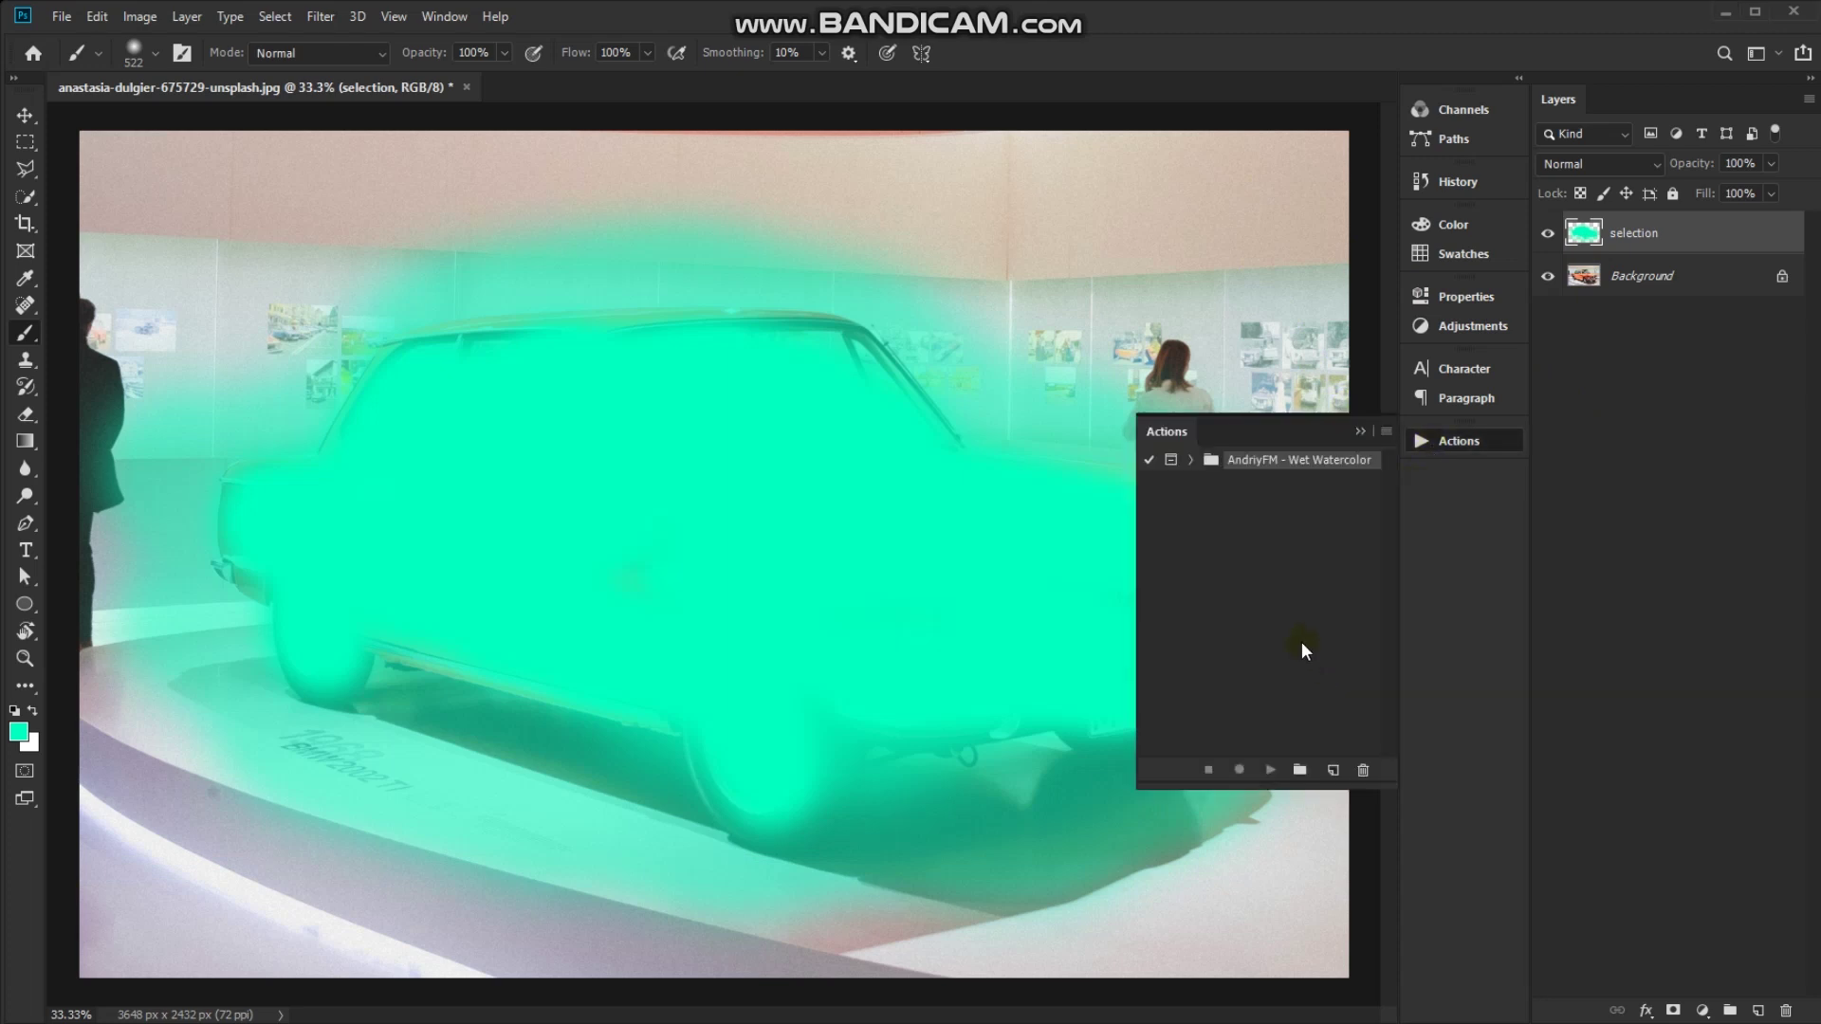
# Run the Wet Watercolor action from the AndriyFM - Wet Watercolor set
pyautogui.click(1189, 461)
pyautogui.click(1235, 505)
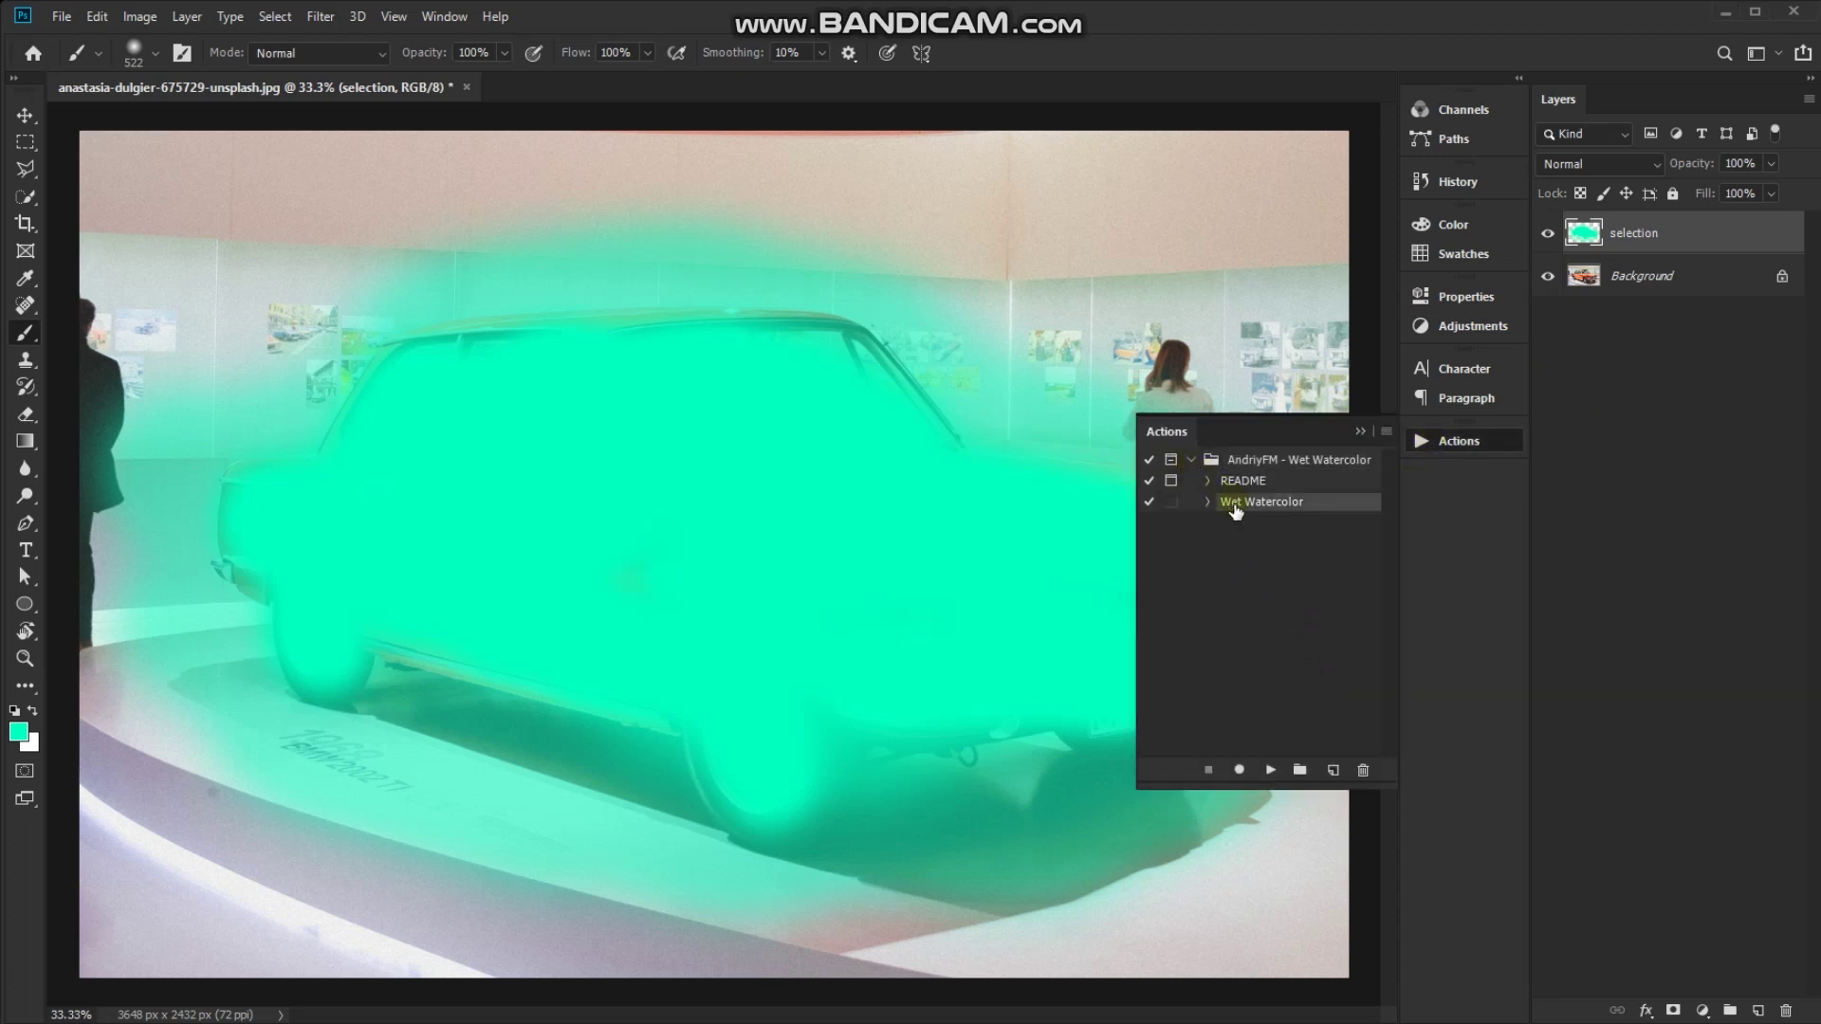
pyautogui.click(1268, 772)
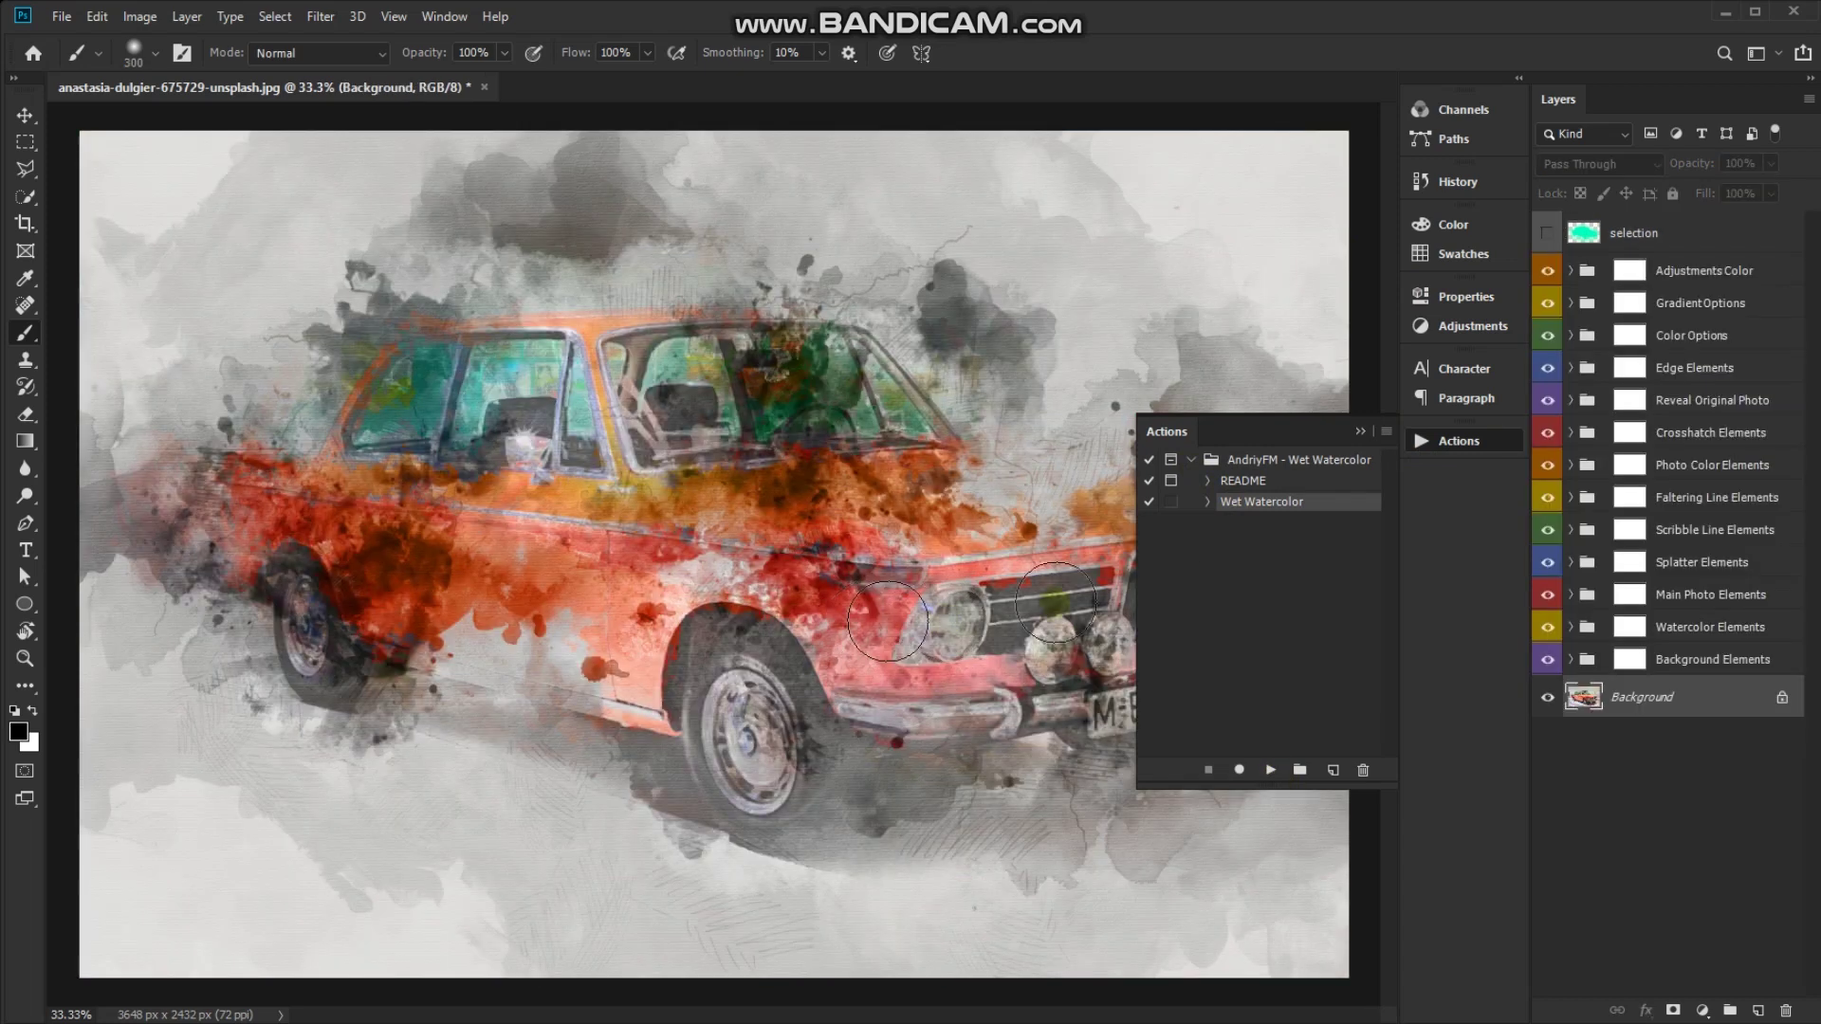
pyautogui.click(1449, 440)
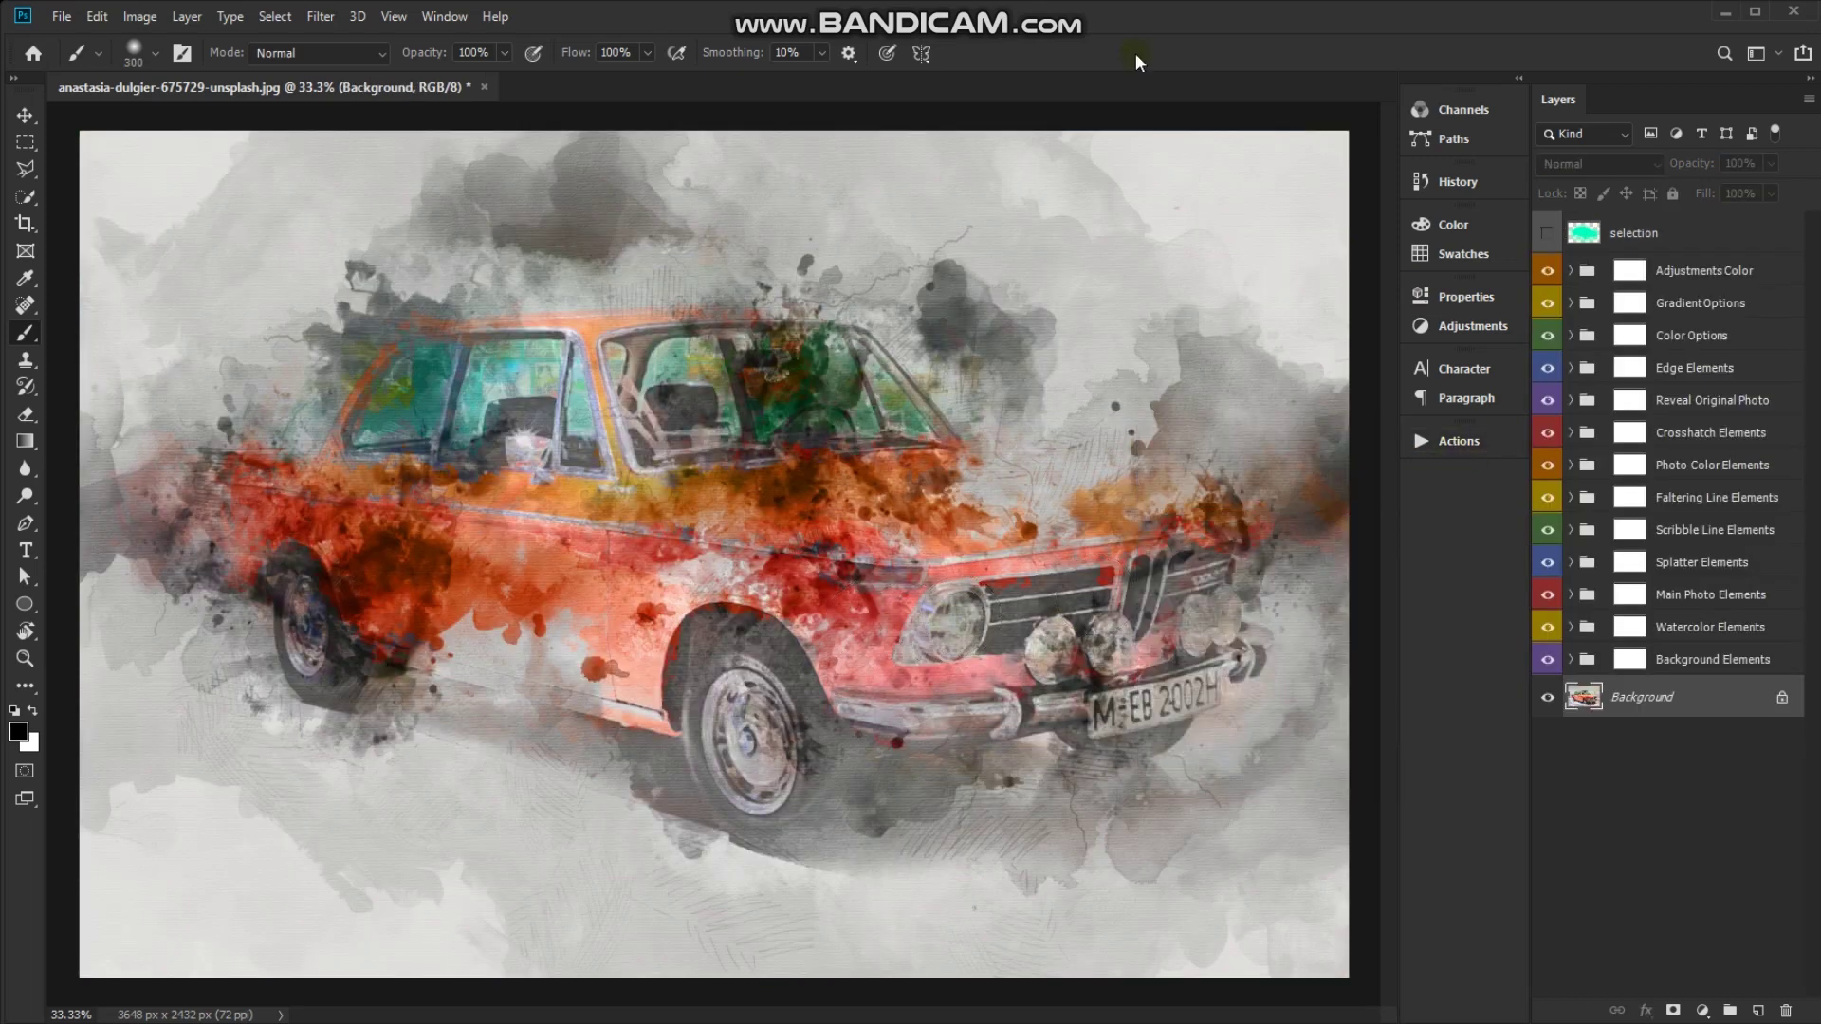
# Zoom and pan across the watercolor result, then expand the Background Elements group
pyautogui.keyDown('ctrl'); pyautogui.click(795, 601); pyautogui.keyUp('ctrl')
pyautogui.moveTo(1088, 844); pyautogui.dragTo(899, 626)
pyautogui.moveTo(1161, 877)
pyautogui.mouseDown()
pyautogui.moveTo(1048, 792)
pyautogui.moveTo(1150, 597)
pyautogui.mouseUp()
pyautogui.moveTo(531, 607)
pyautogui.mouseDown()
pyautogui.moveTo(793, 648)
pyautogui.moveTo(996, 711)
pyautogui.mouseUp()
pyautogui.moveTo(491, 479)
pyautogui.mouseDown()
pyautogui.moveTo(630, 521)
pyautogui.moveTo(813, 748)
pyautogui.moveTo(816, 825)
pyautogui.mouseUp()
pyautogui.moveTo(1214, 588); pyautogui.dragTo(836, 568)
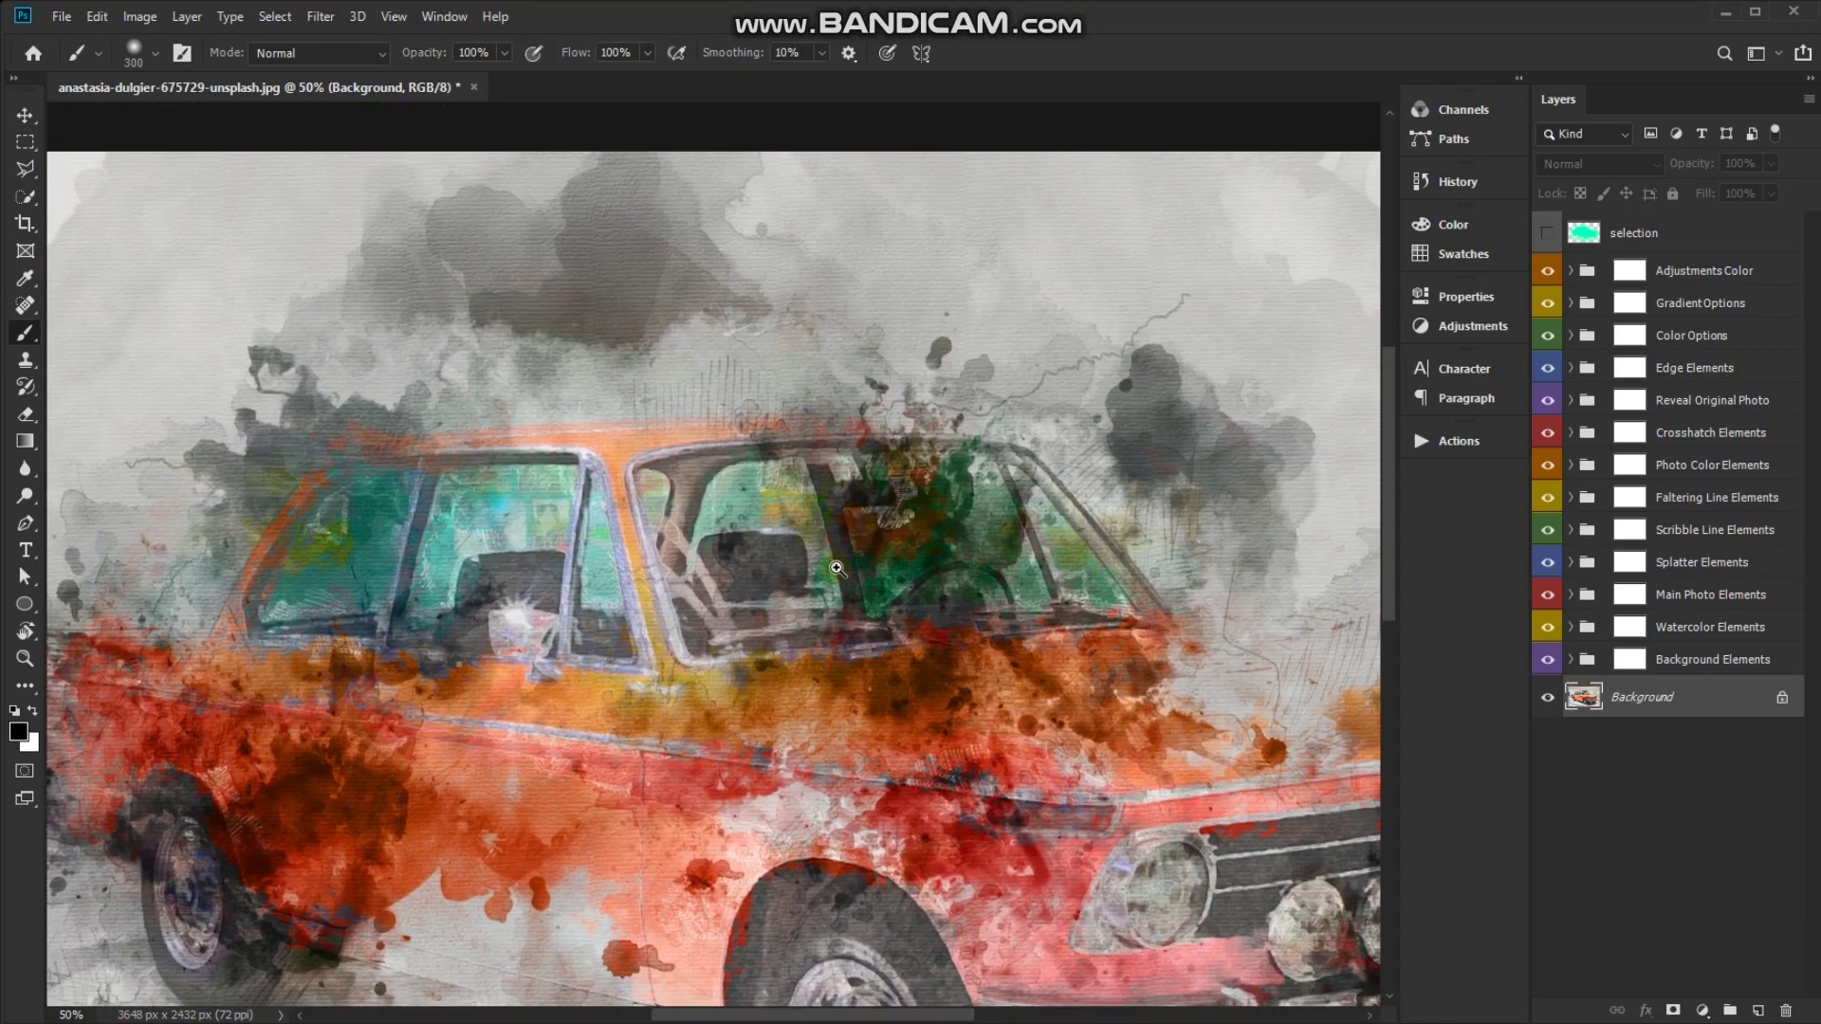
pyautogui.hotkey('ctrl', '-')
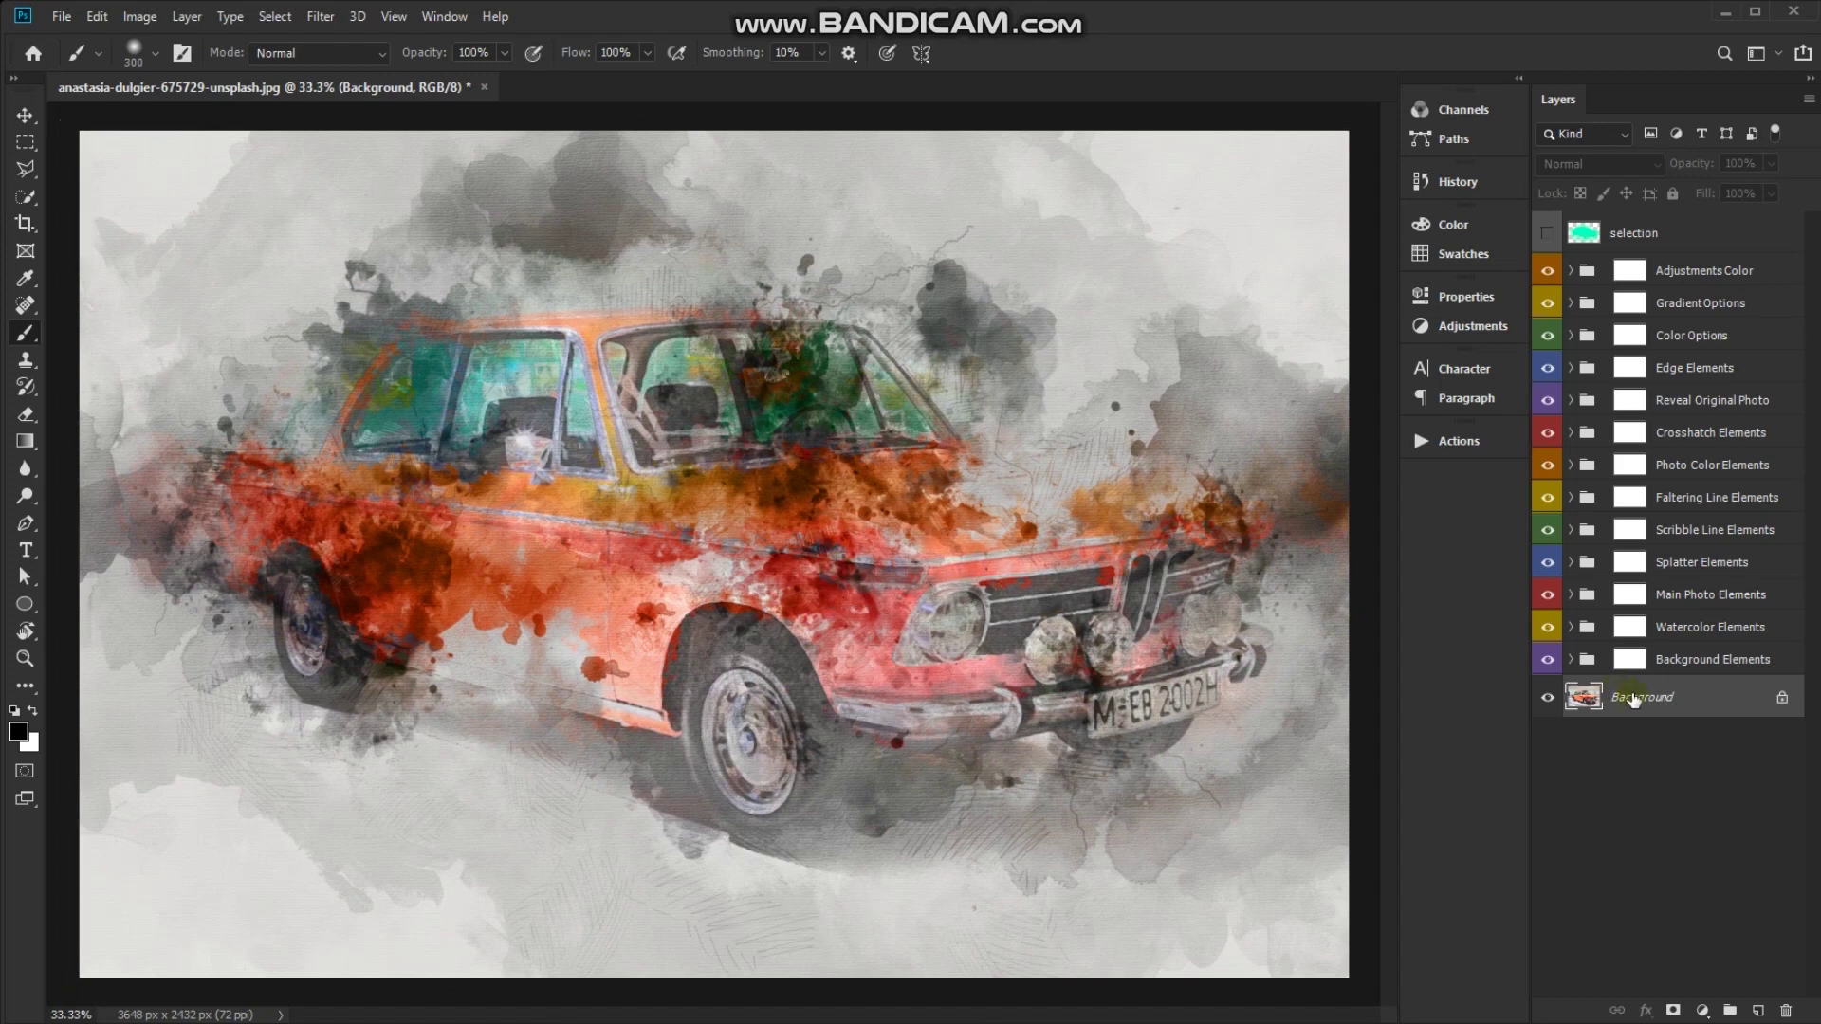
pyautogui.click(1579, 661)
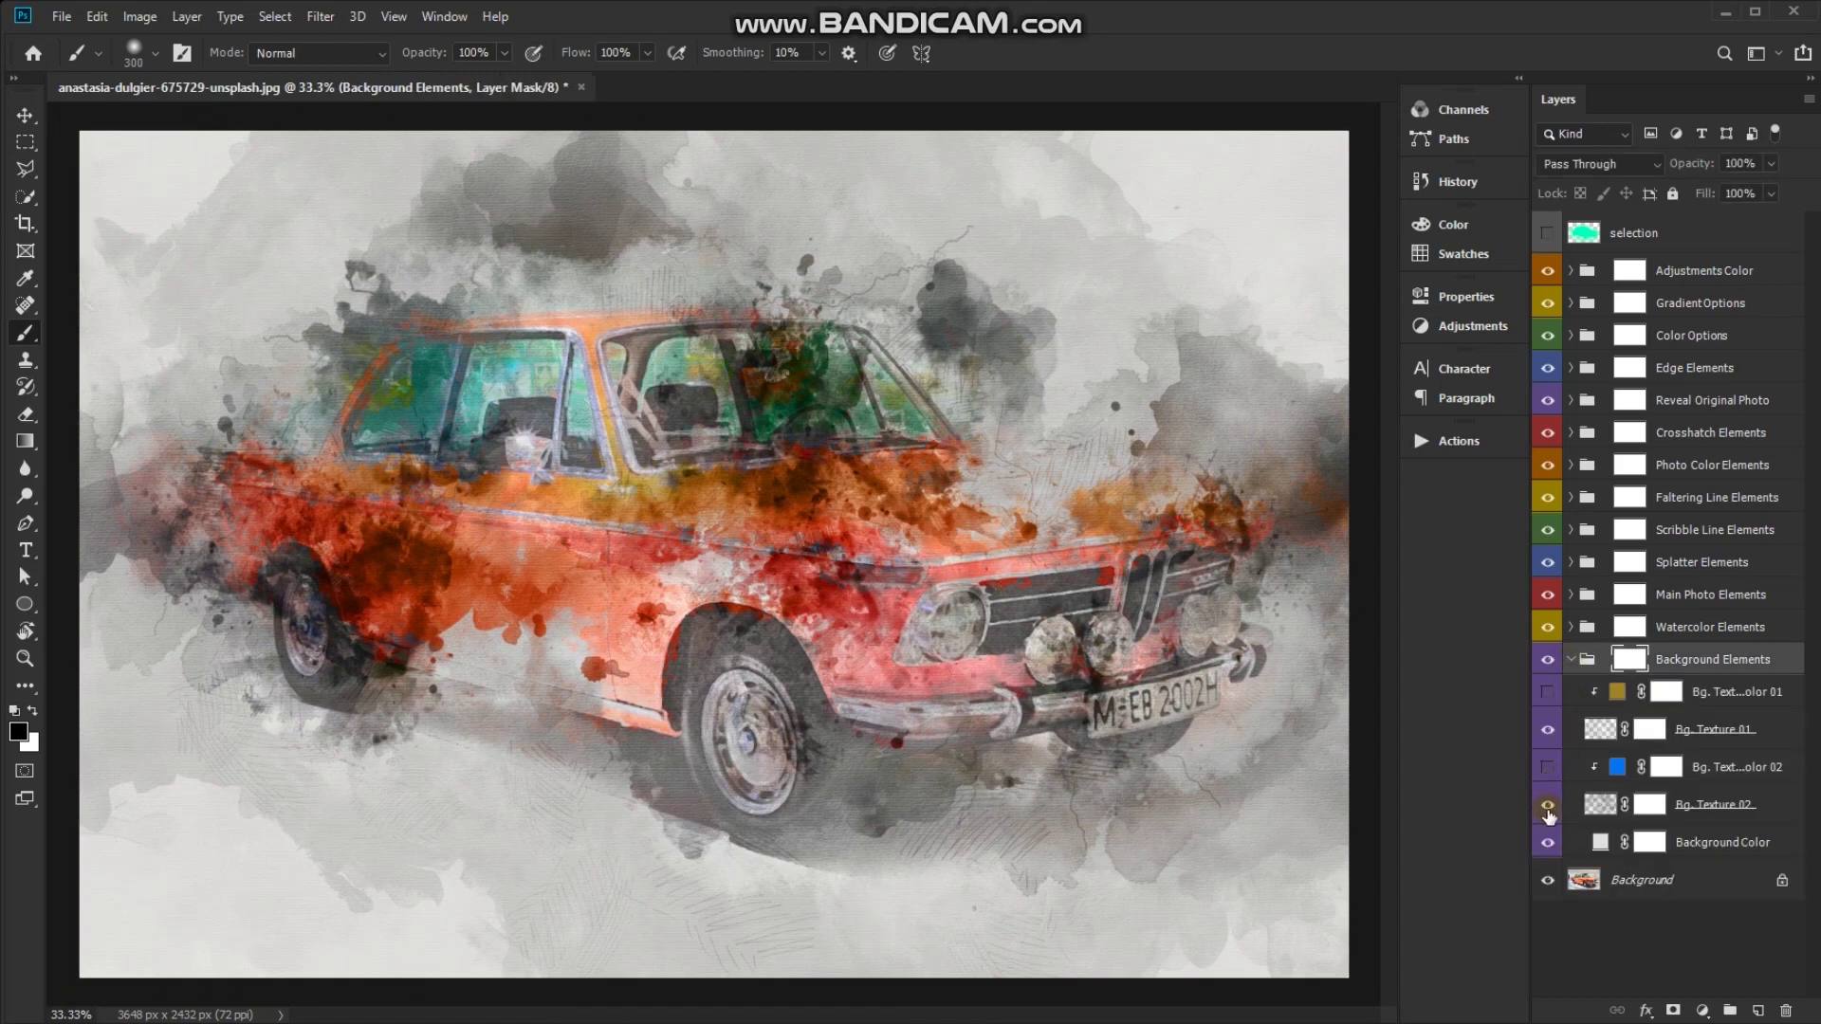
# Toggle Bg. Texture 02 to compare, then raise its opacity to 31%
pyautogui.click(1547, 806)
pyautogui.click(1546, 806)
pyautogui.click(1752, 809)
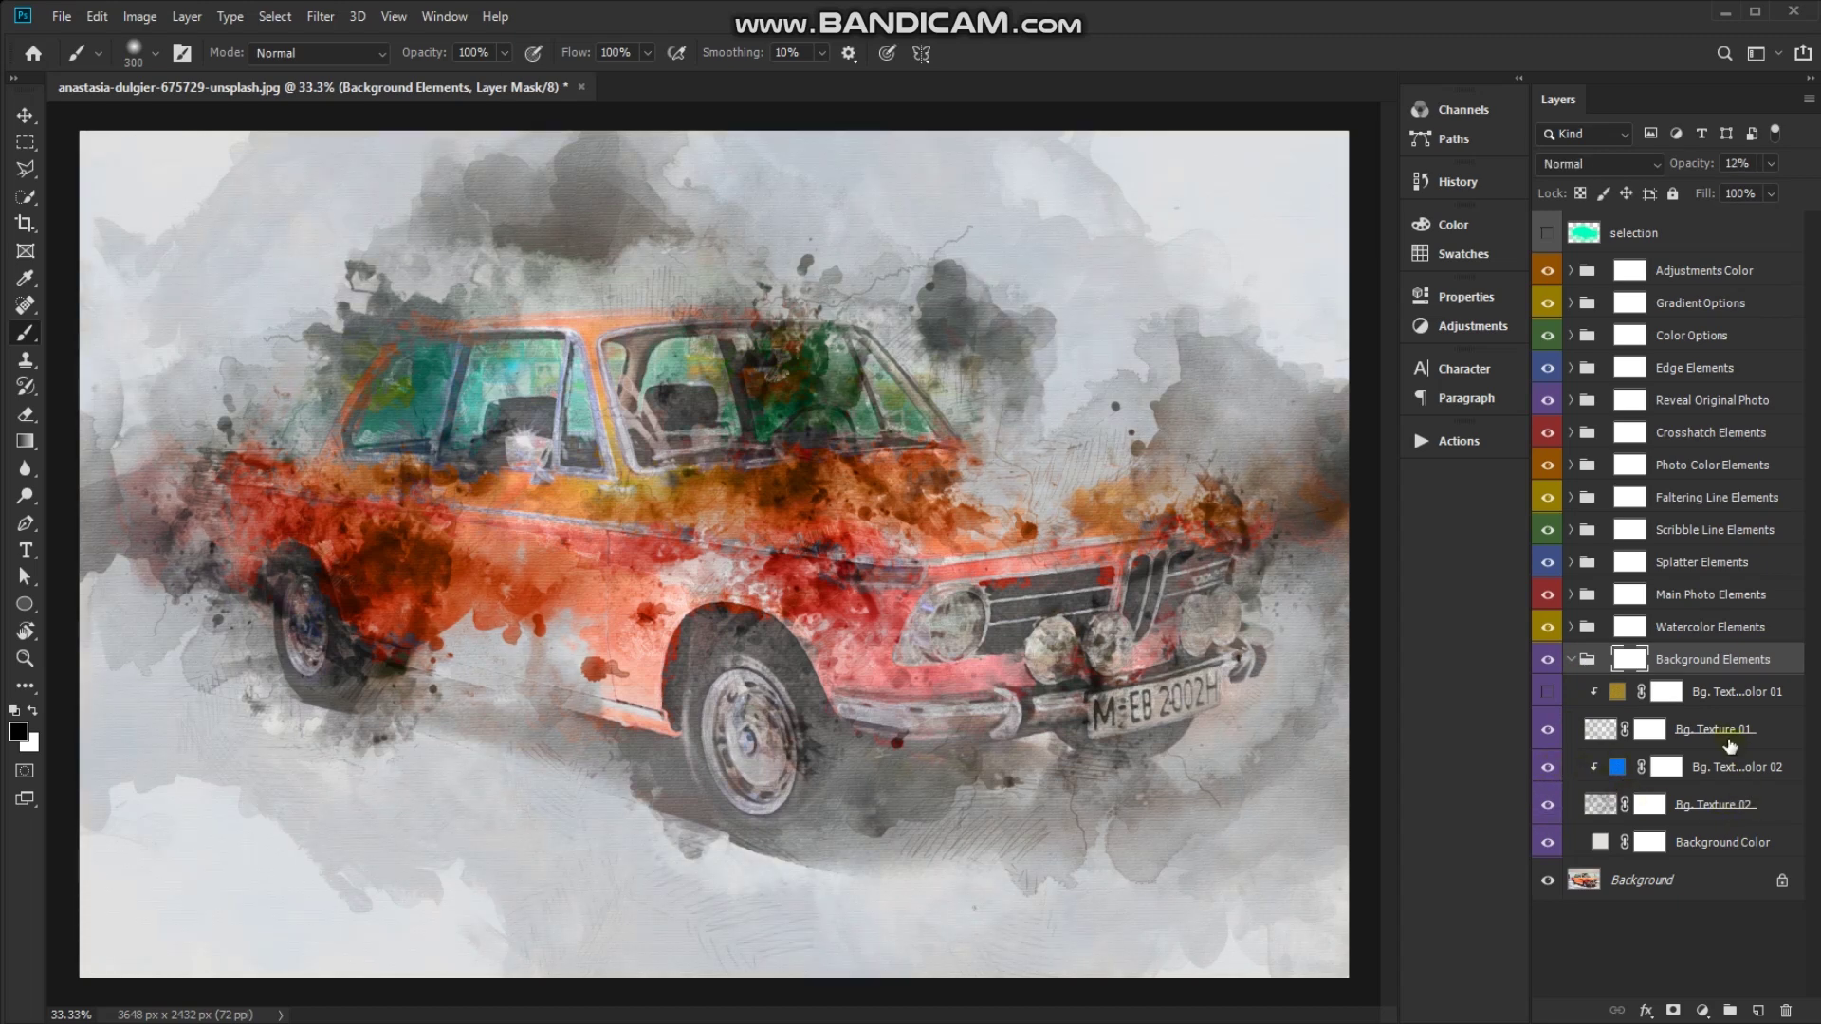
pyautogui.moveTo(1700, 168); pyautogui.dragTo(1706, 168)
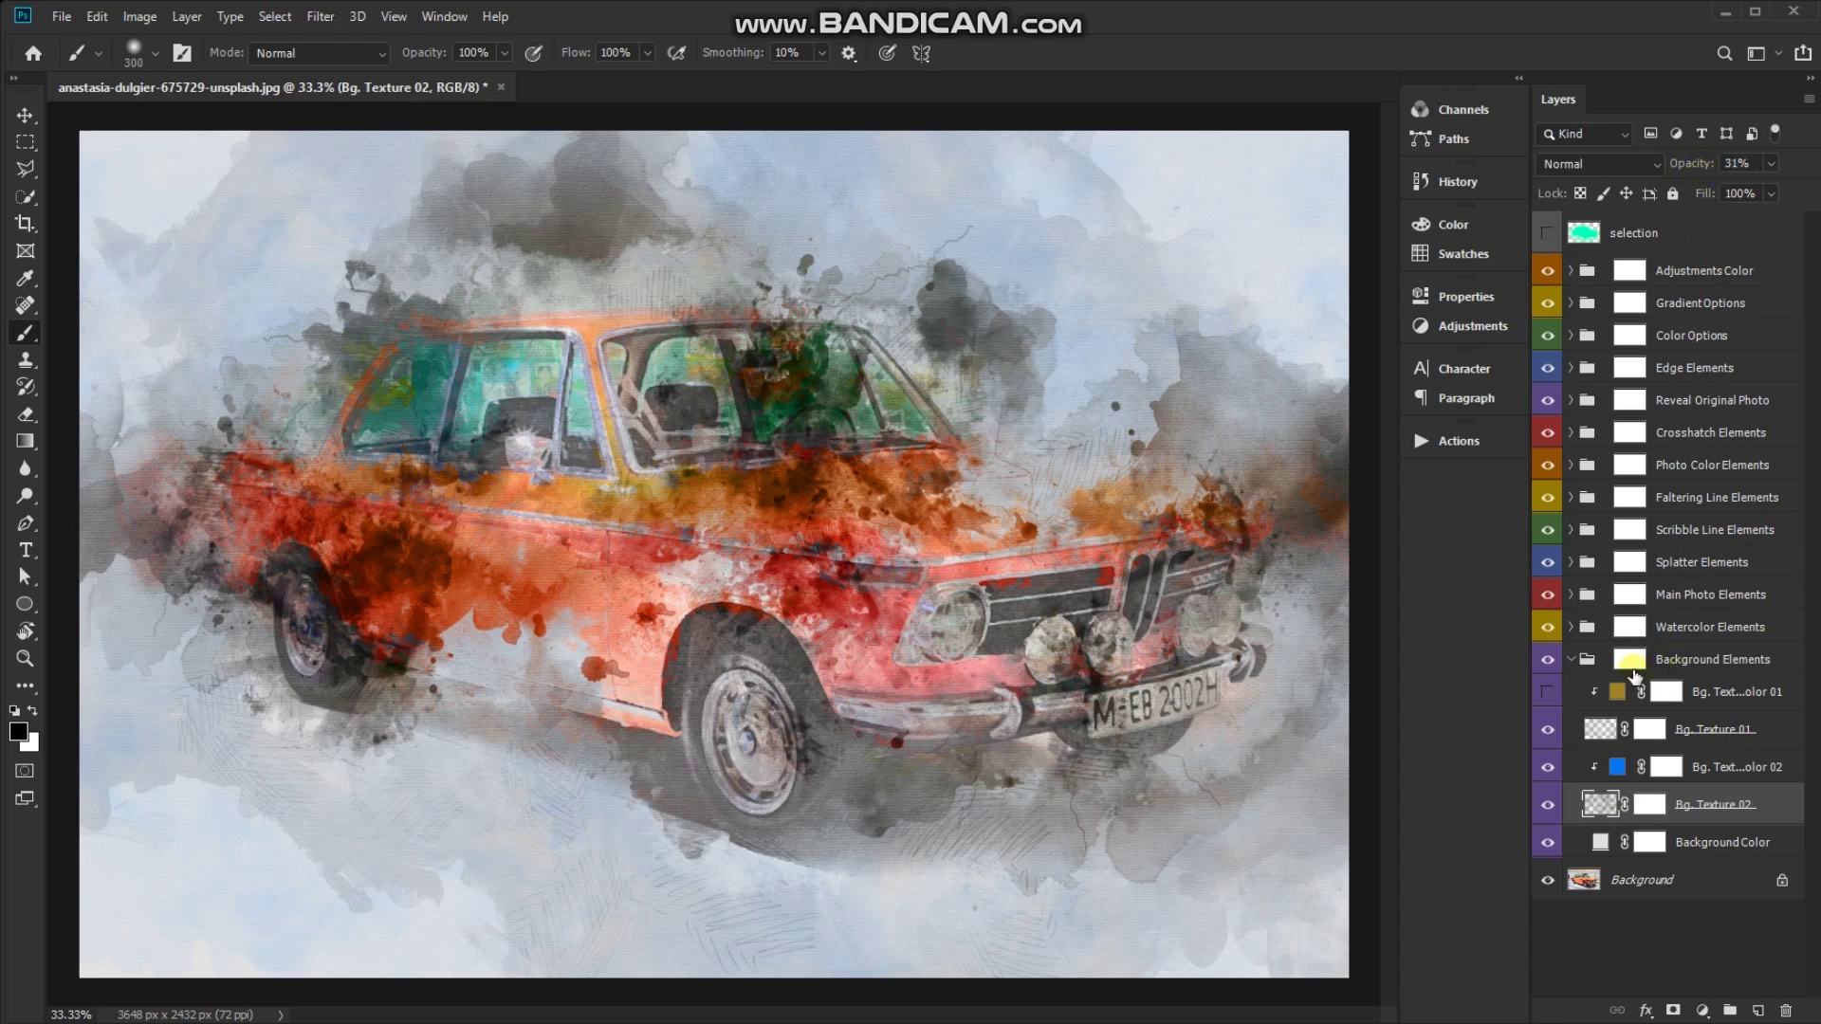
# Recolour the Bg. Texture Color 02 fill with a dark red sampled from the painting
pyautogui.click(1623, 770)
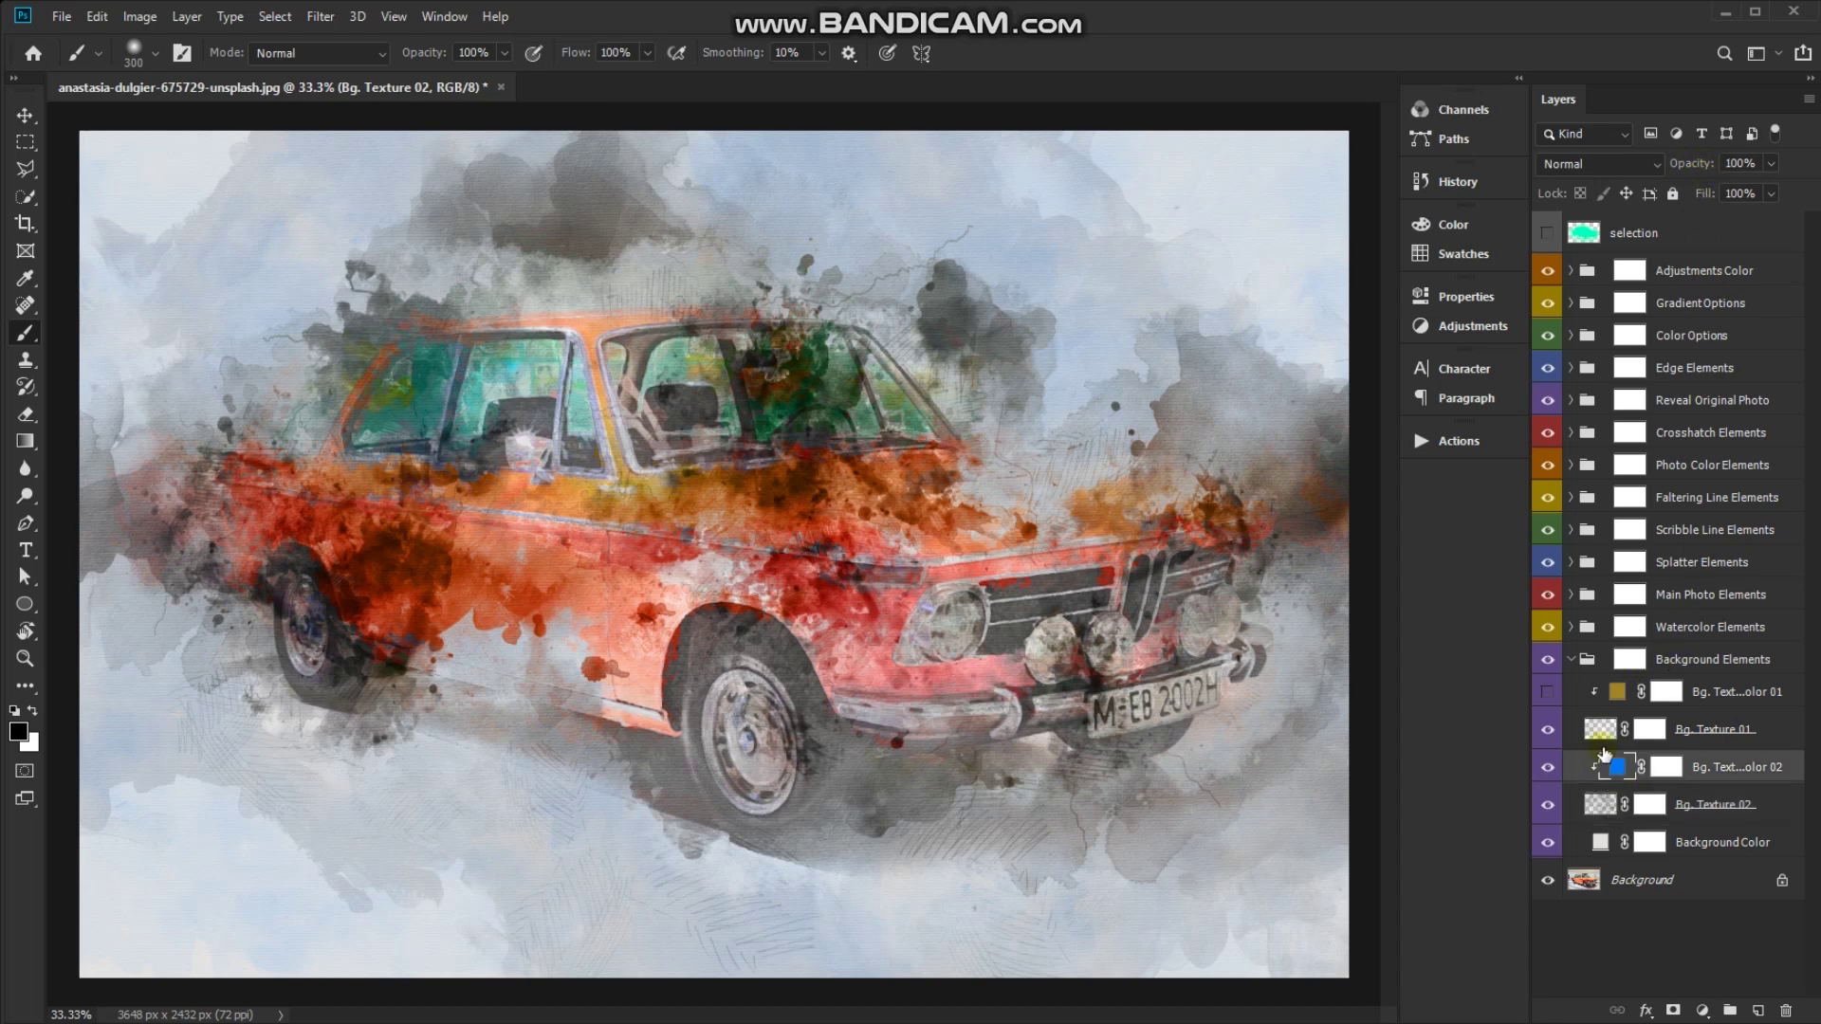
pyautogui.doubleClick(1615, 768)
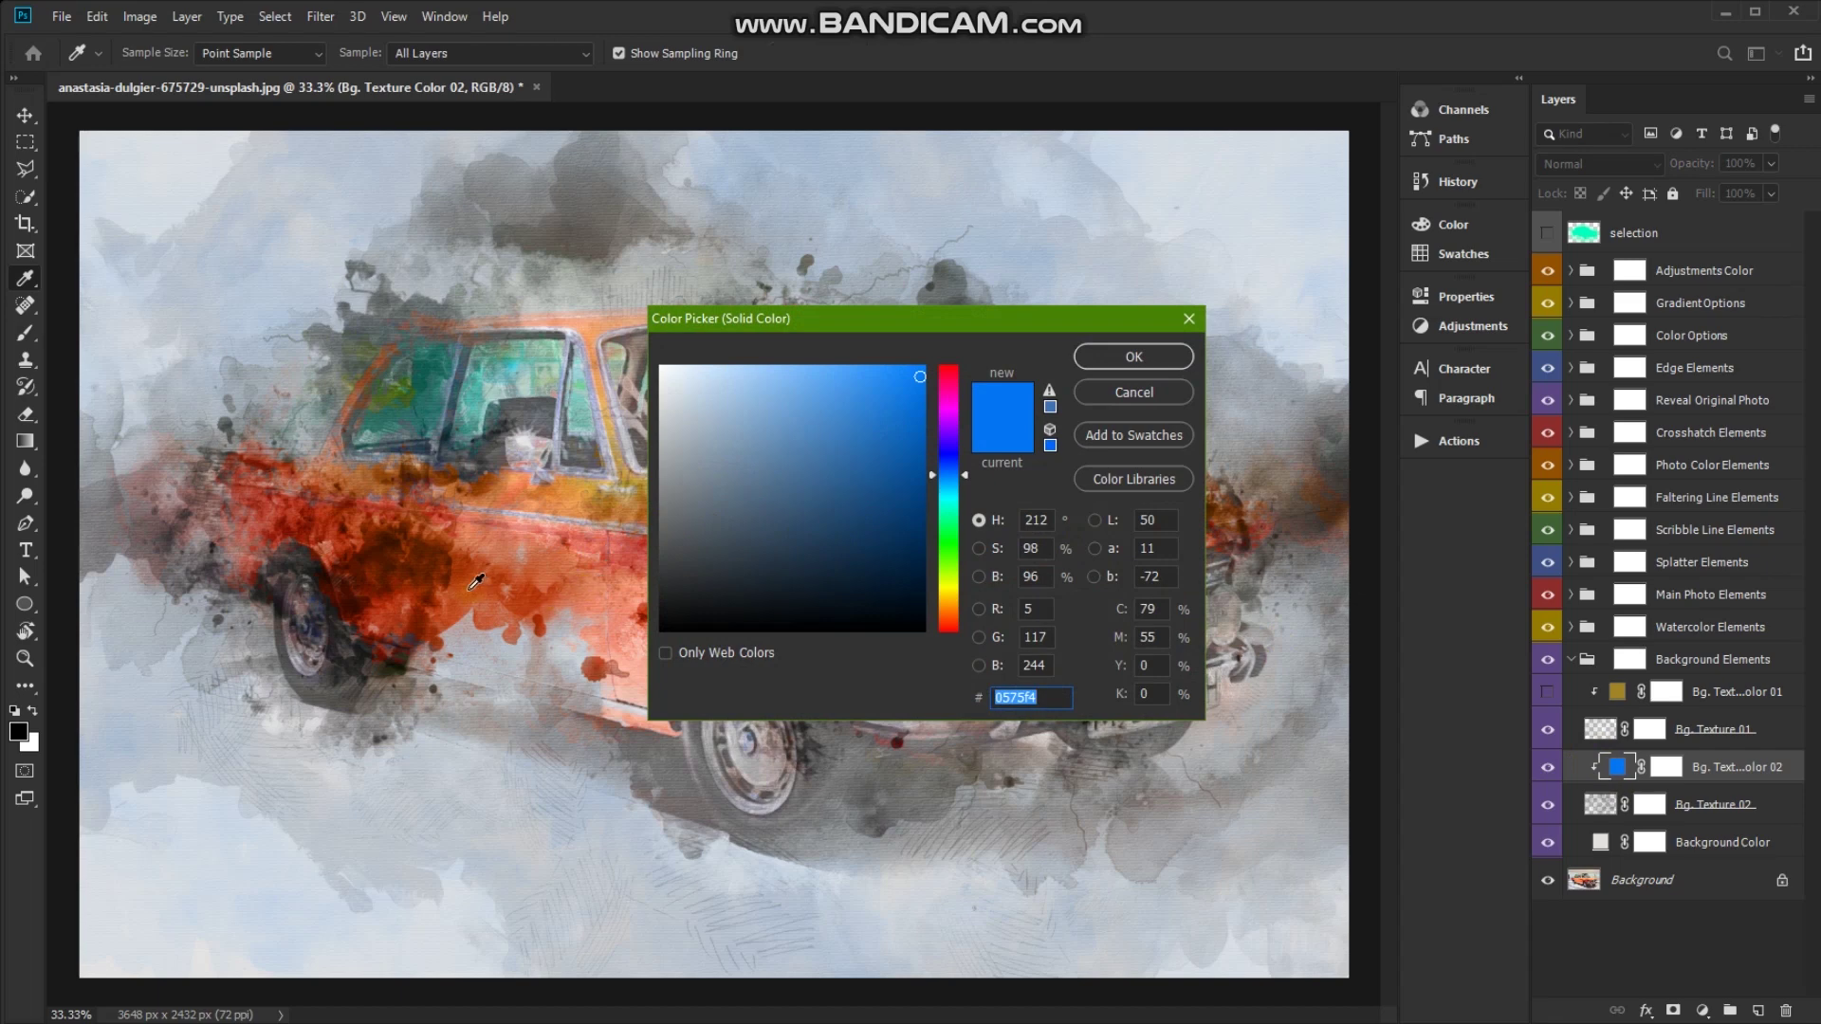
pyautogui.moveTo(475, 582); pyautogui.dragTo(441, 595)
pyautogui.click(443, 611)
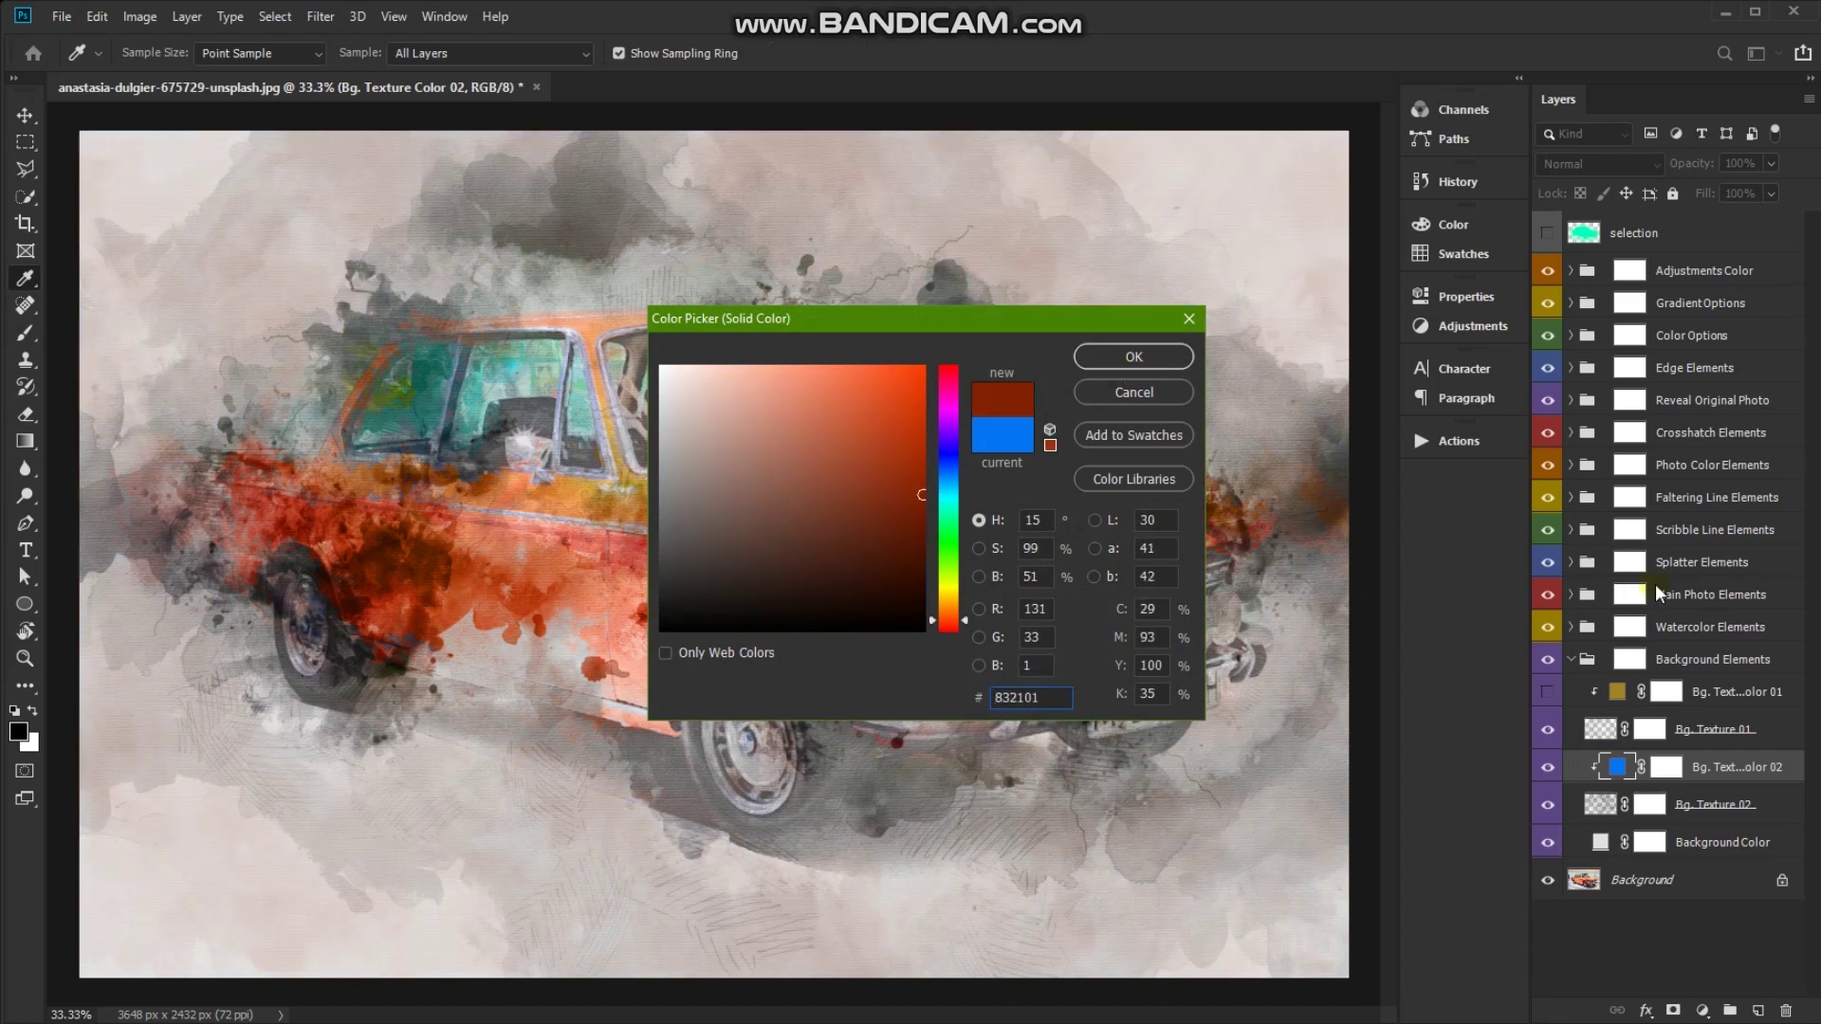
pyautogui.press('Return')
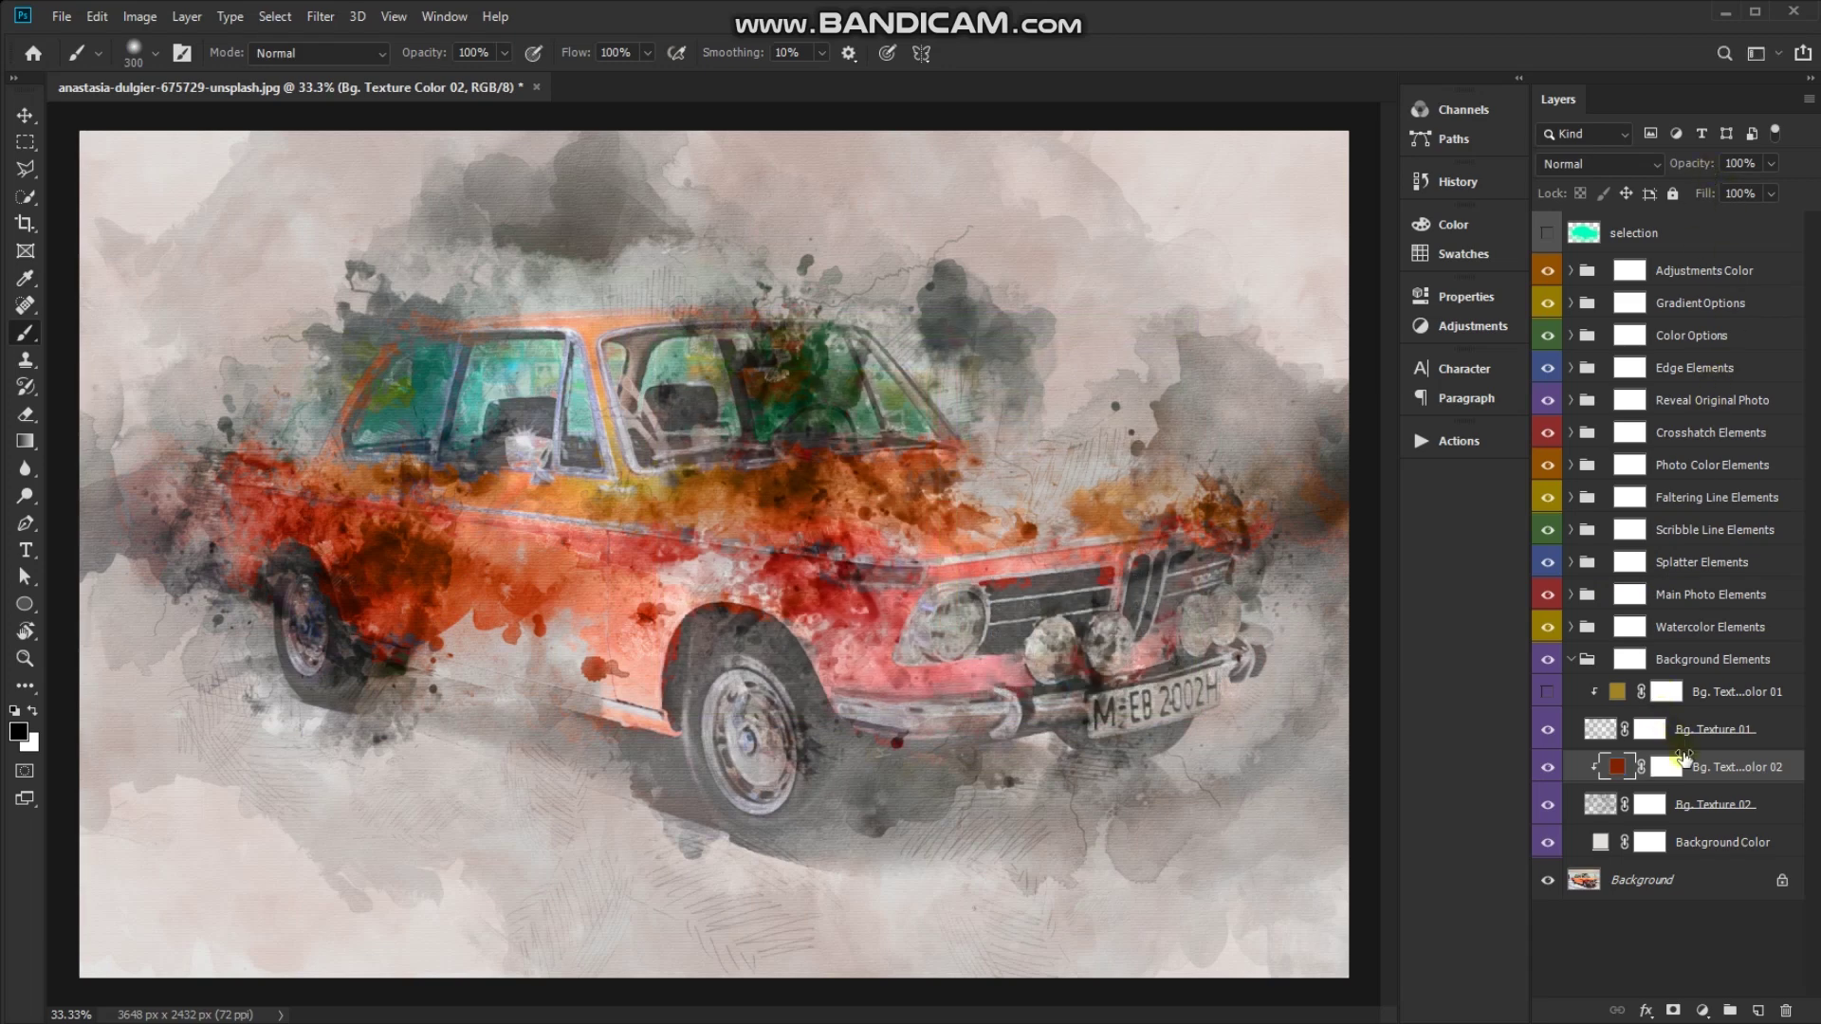
# Lower the Bg. Texture 01 layer's opacity to 21%
pyautogui.click(1755, 804)
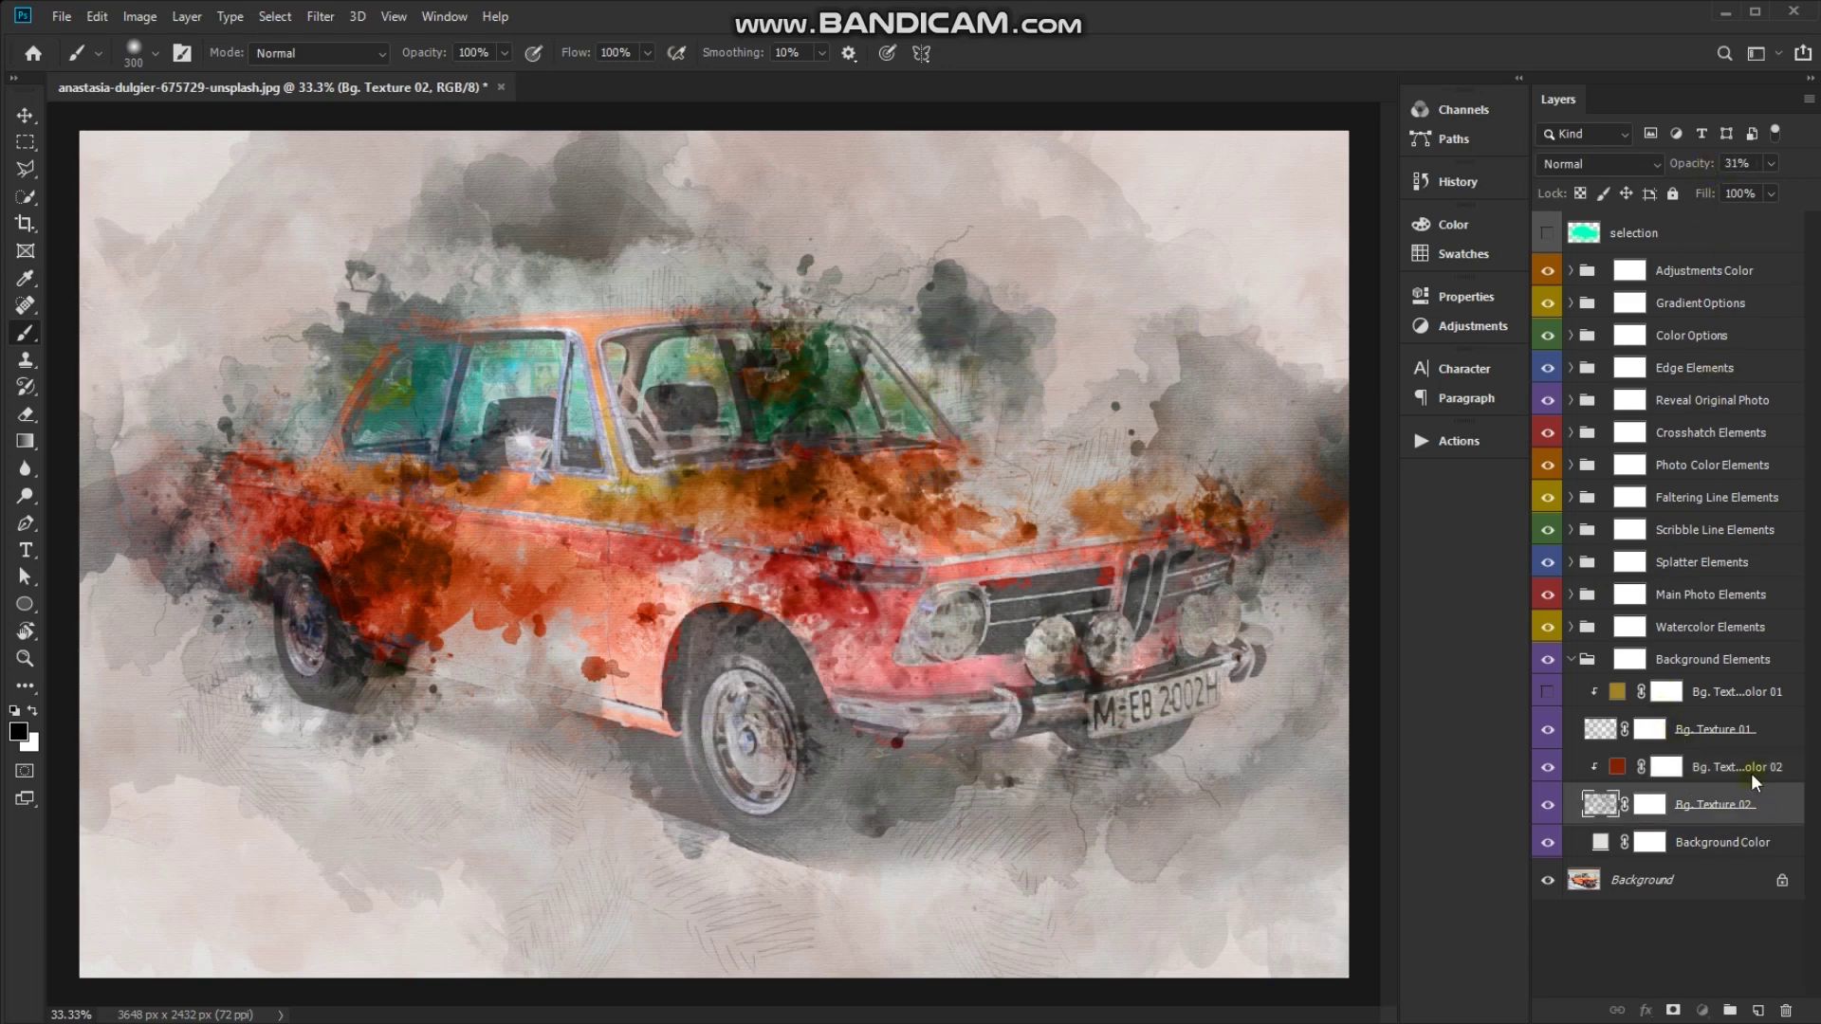
pyautogui.click(1727, 768)
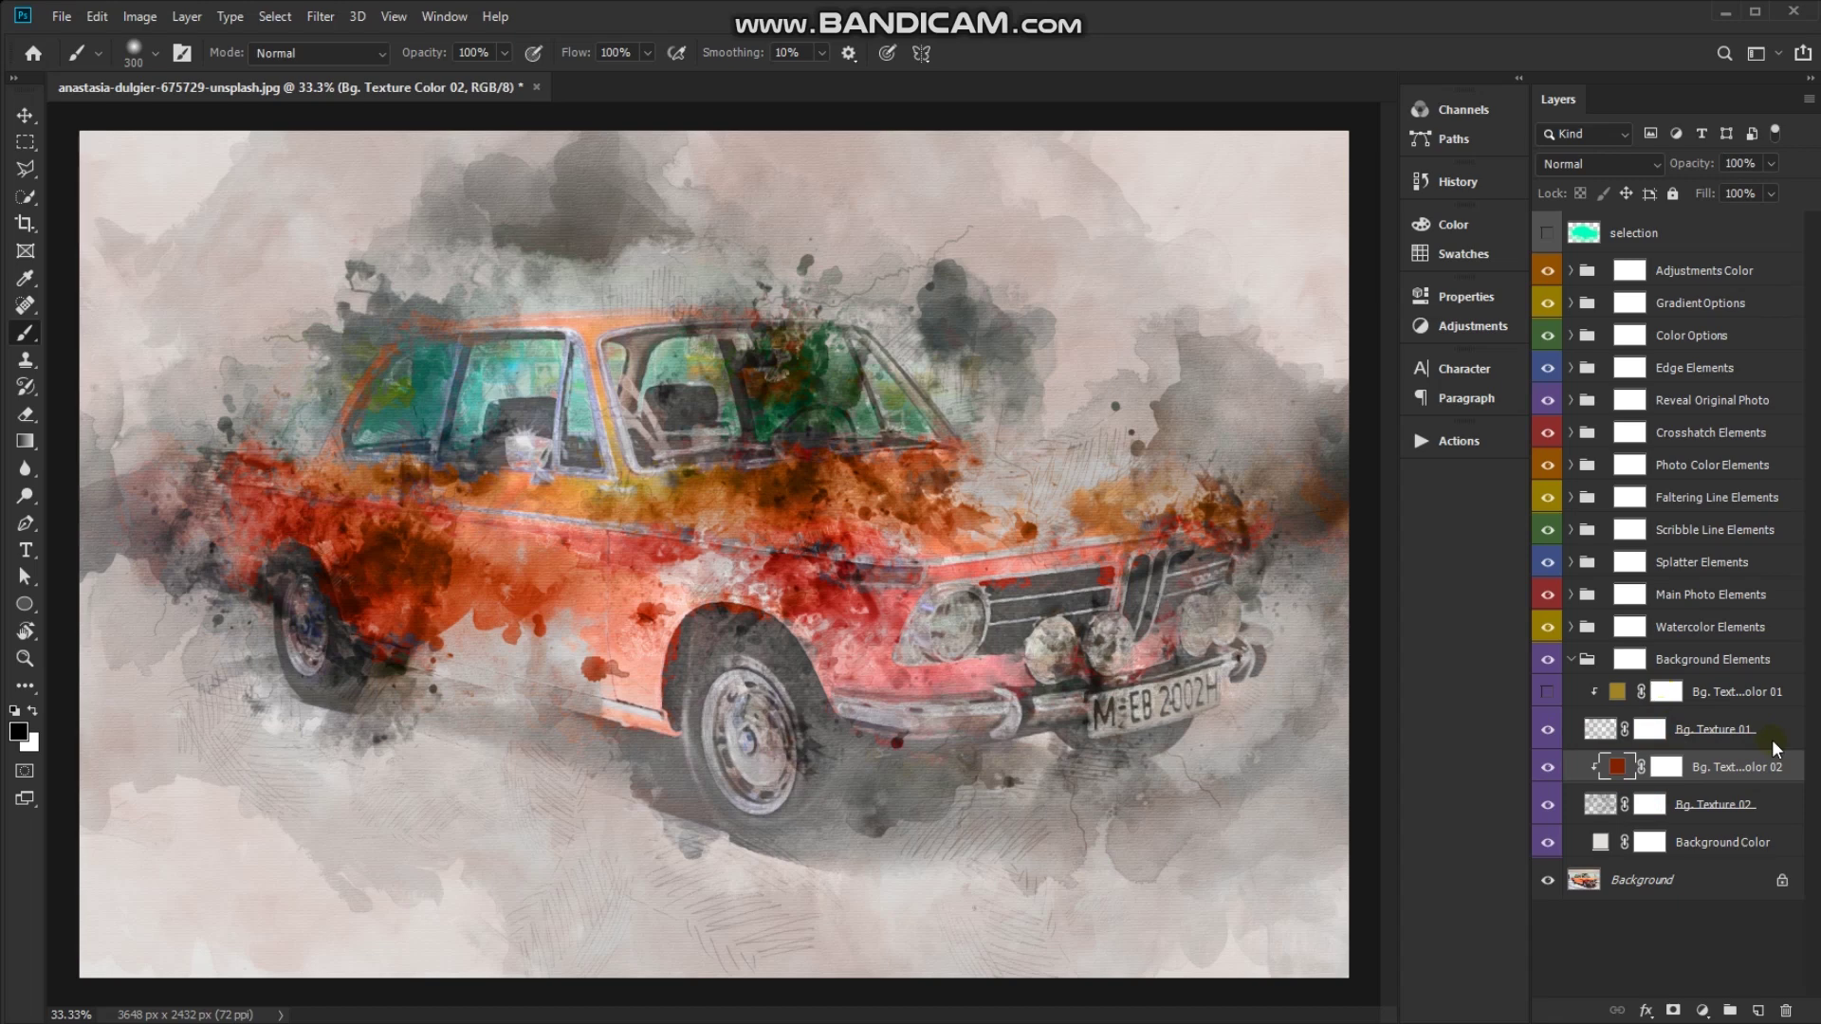
pyautogui.click(1729, 731)
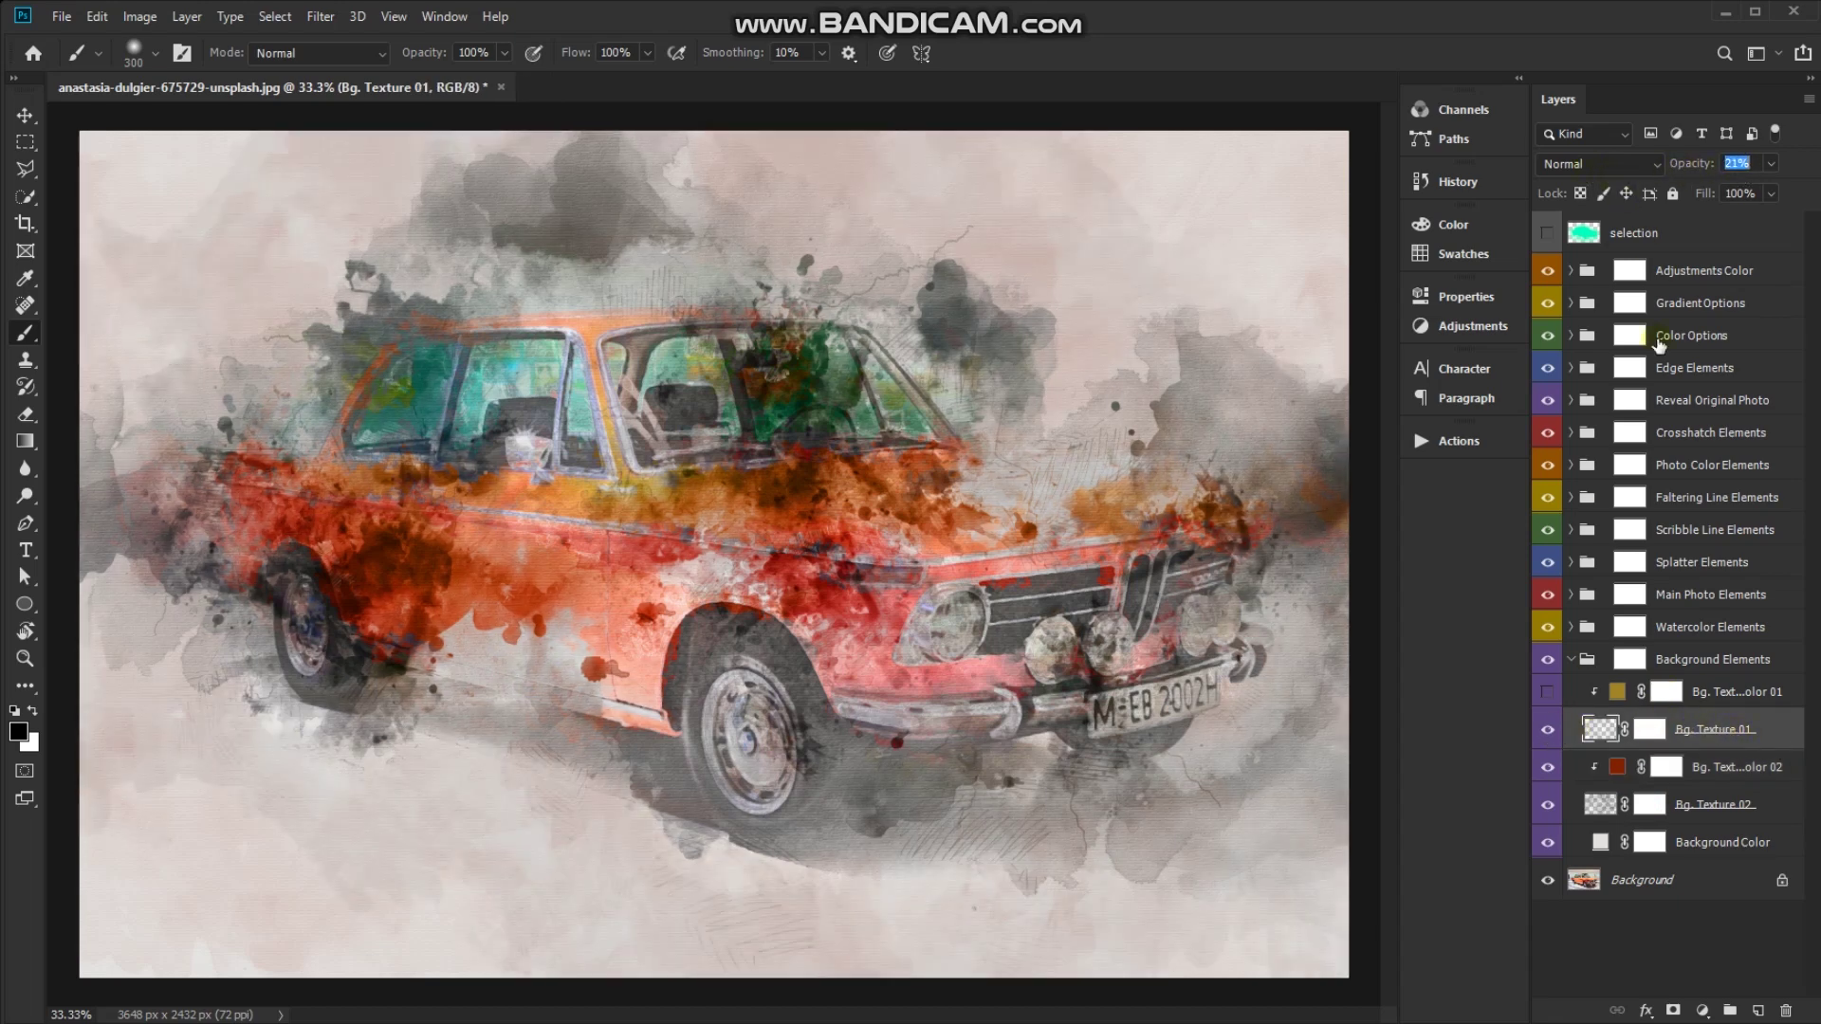
pyautogui.moveTo(1733, 170); pyautogui.dragTo(1701, 169)
# Show Bg. Texture Color 01 and set its fill to a darker teal sampled from the car
pyautogui.click(1547, 695)
pyautogui.click(1618, 695)
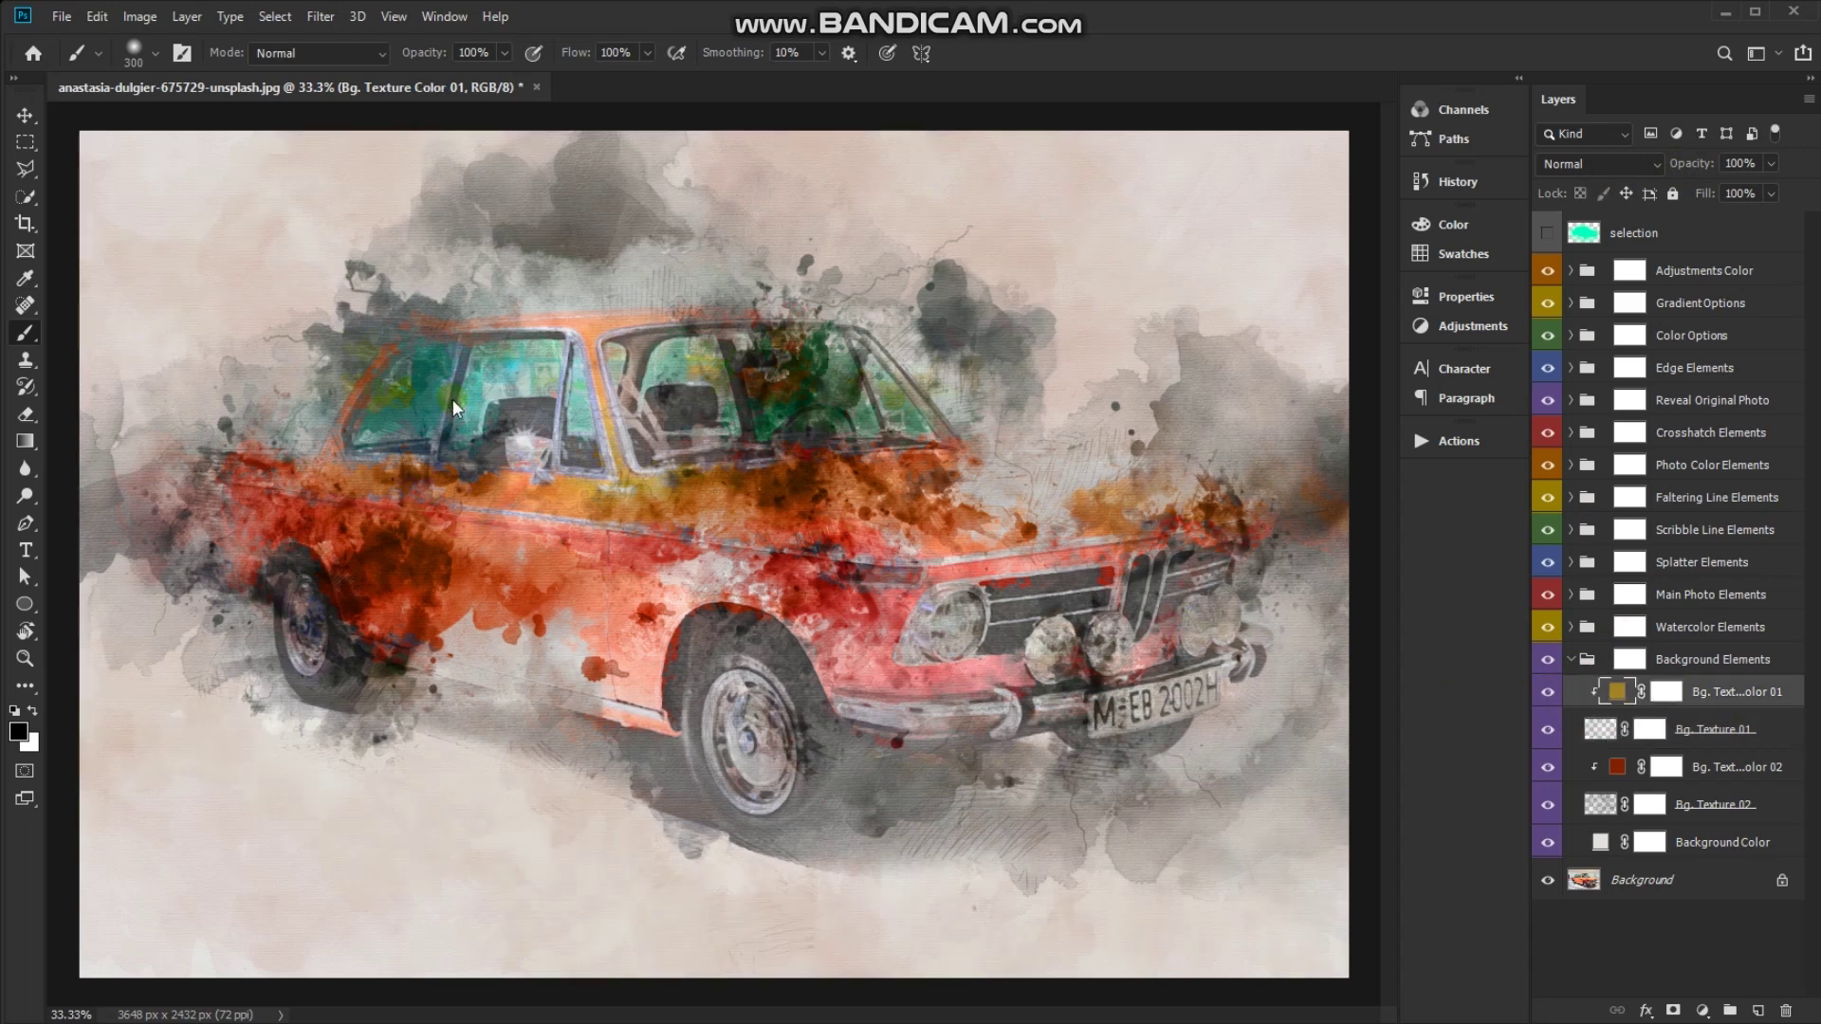
pyautogui.click(464, 398)
pyautogui.click(442, 393)
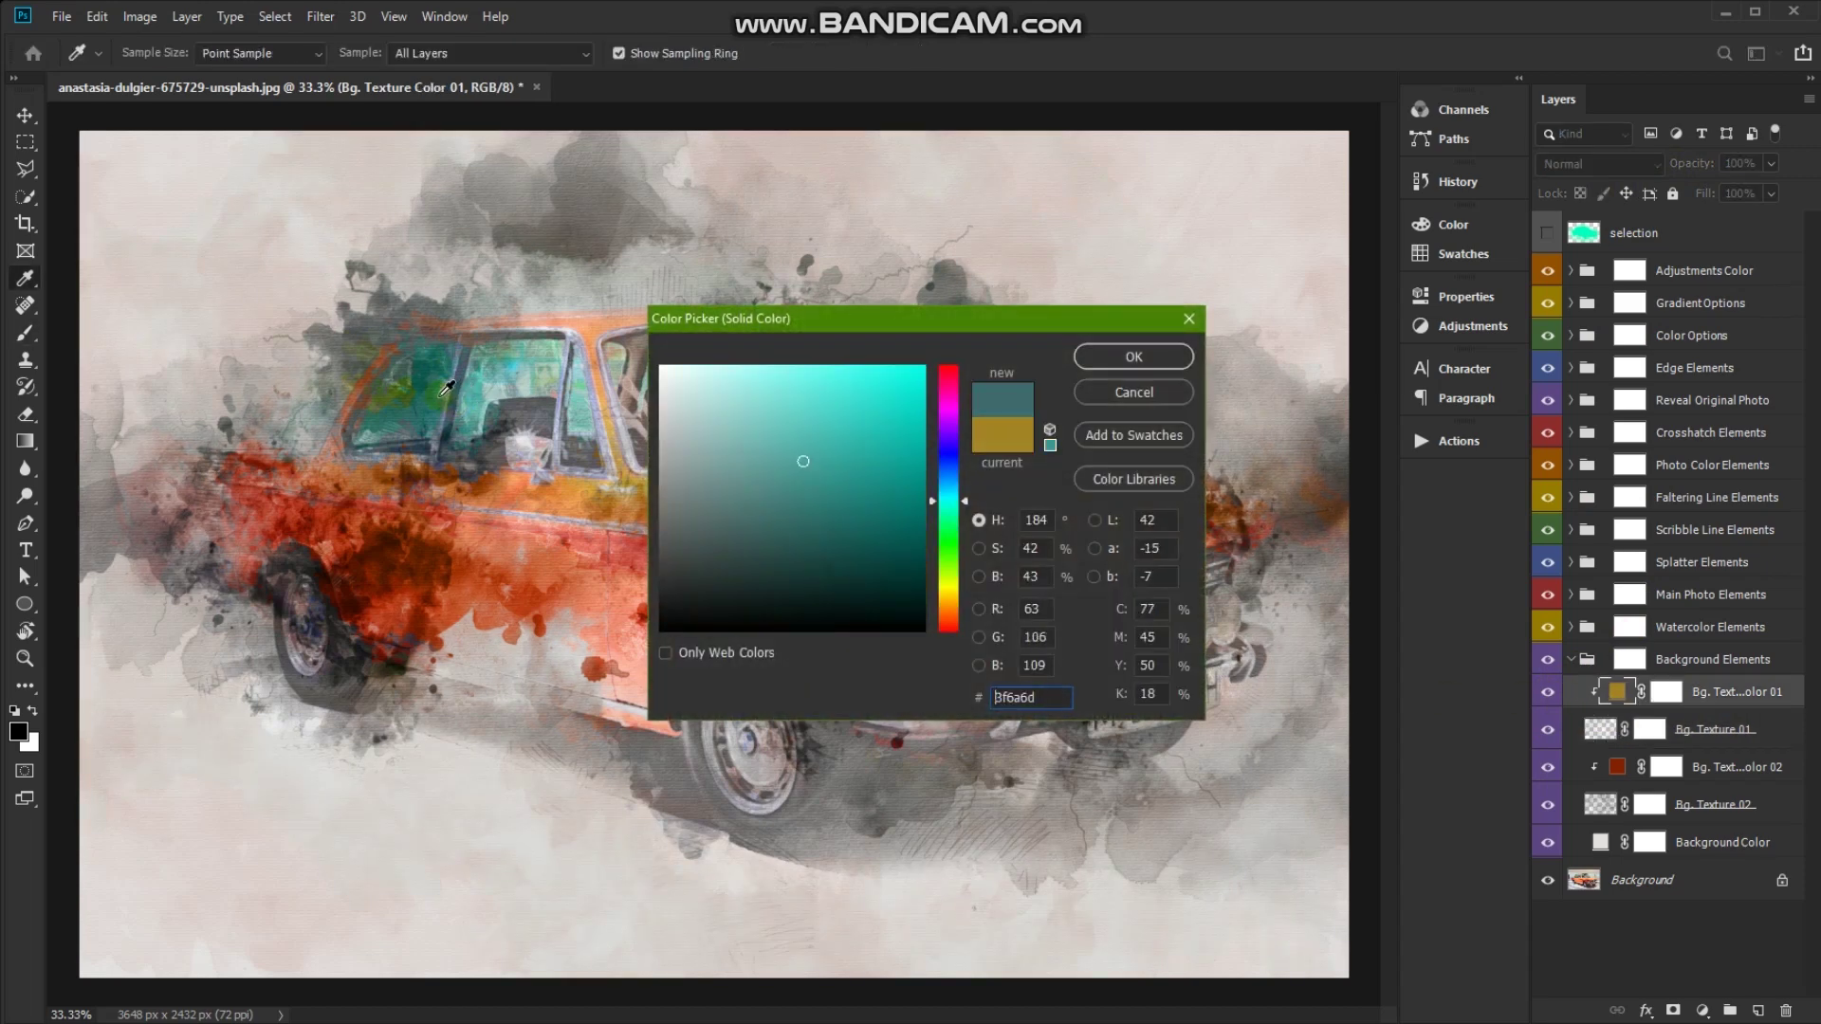
pyautogui.click(1115, 361)
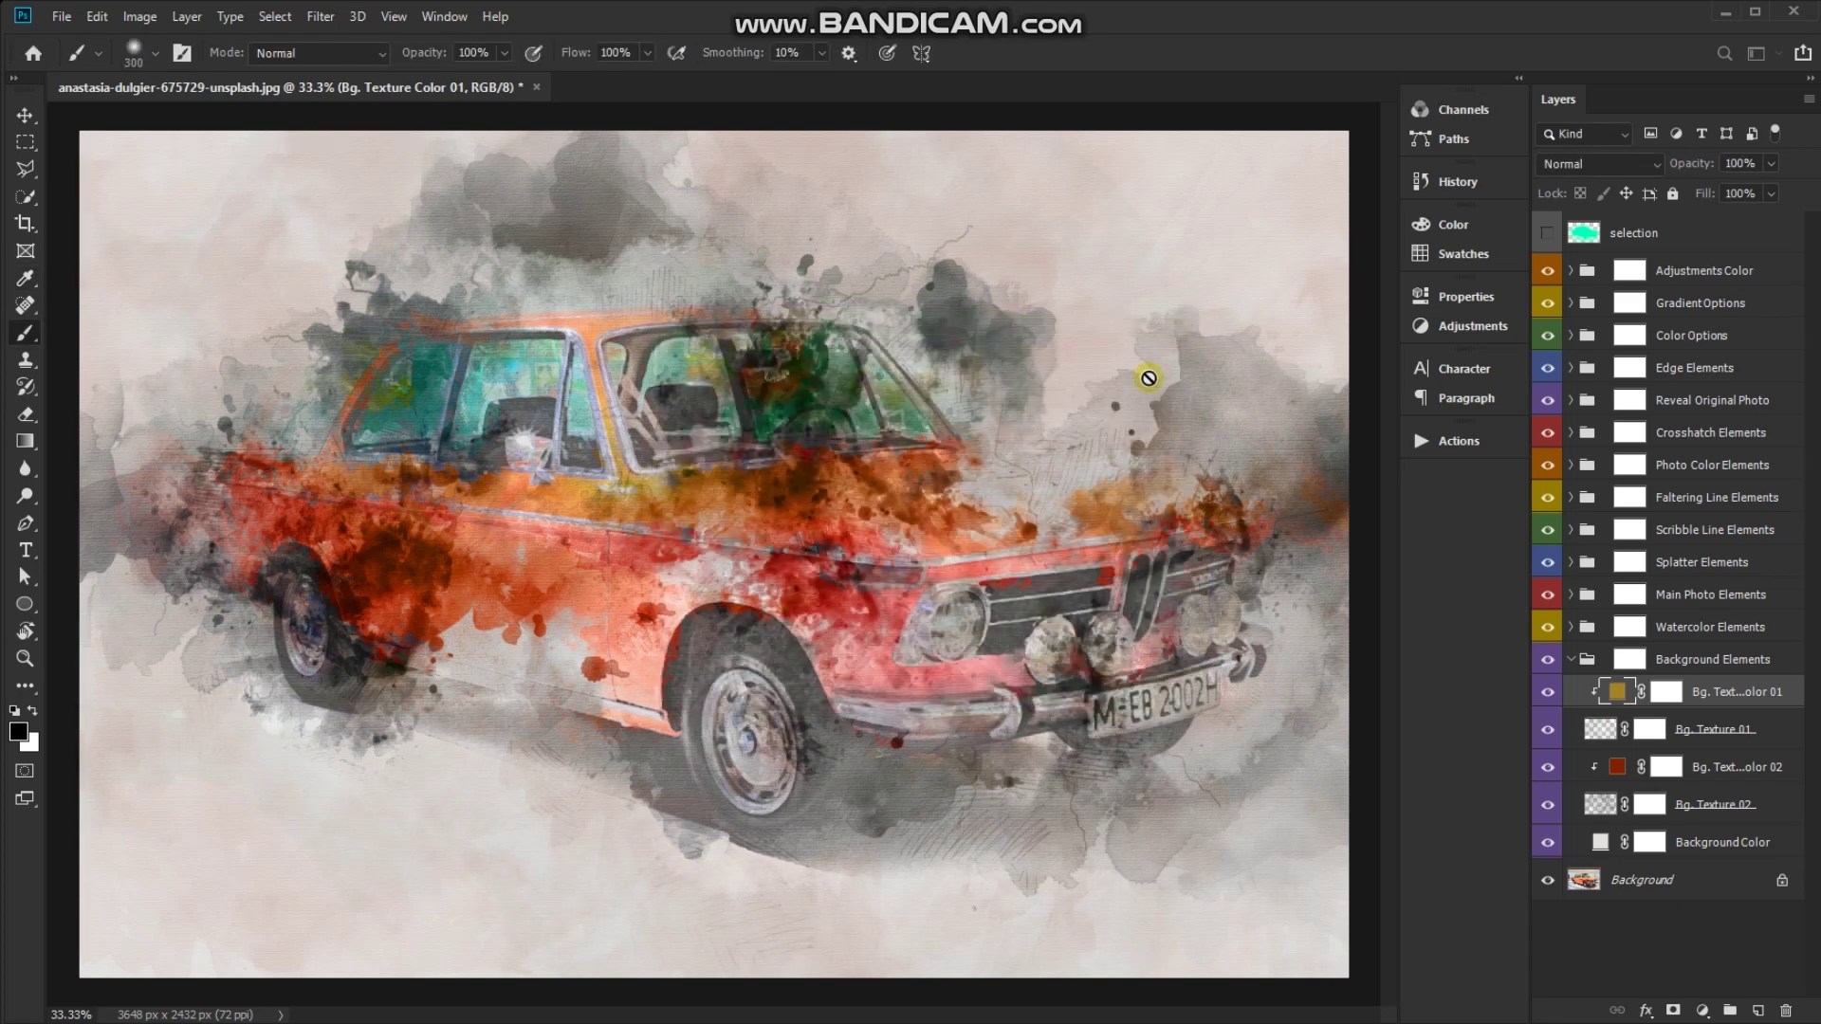
# Set Bg. Texture 01 opacity to 37% and collapse Background Elements
pyautogui.click(1777, 728)
pyautogui.moveTo(1697, 165); pyautogui.dragTo(1722, 171)
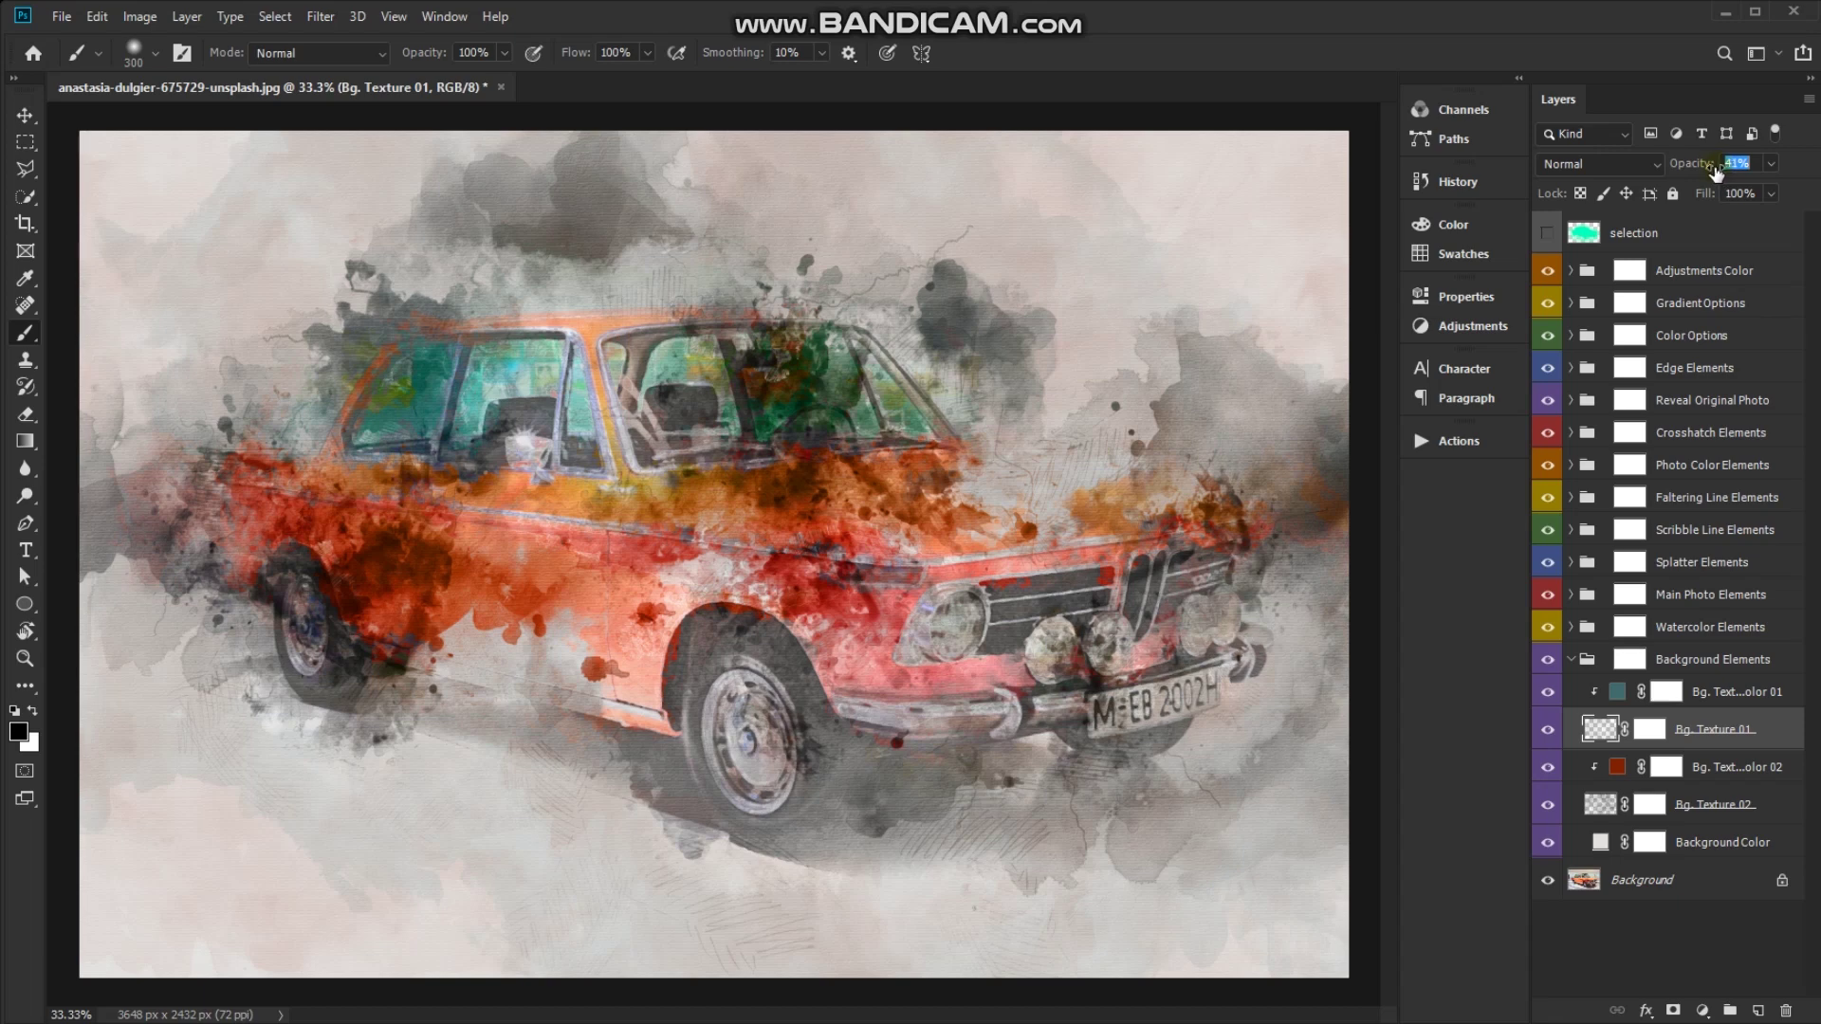
pyautogui.press('Return')
pyautogui.click(1570, 661)
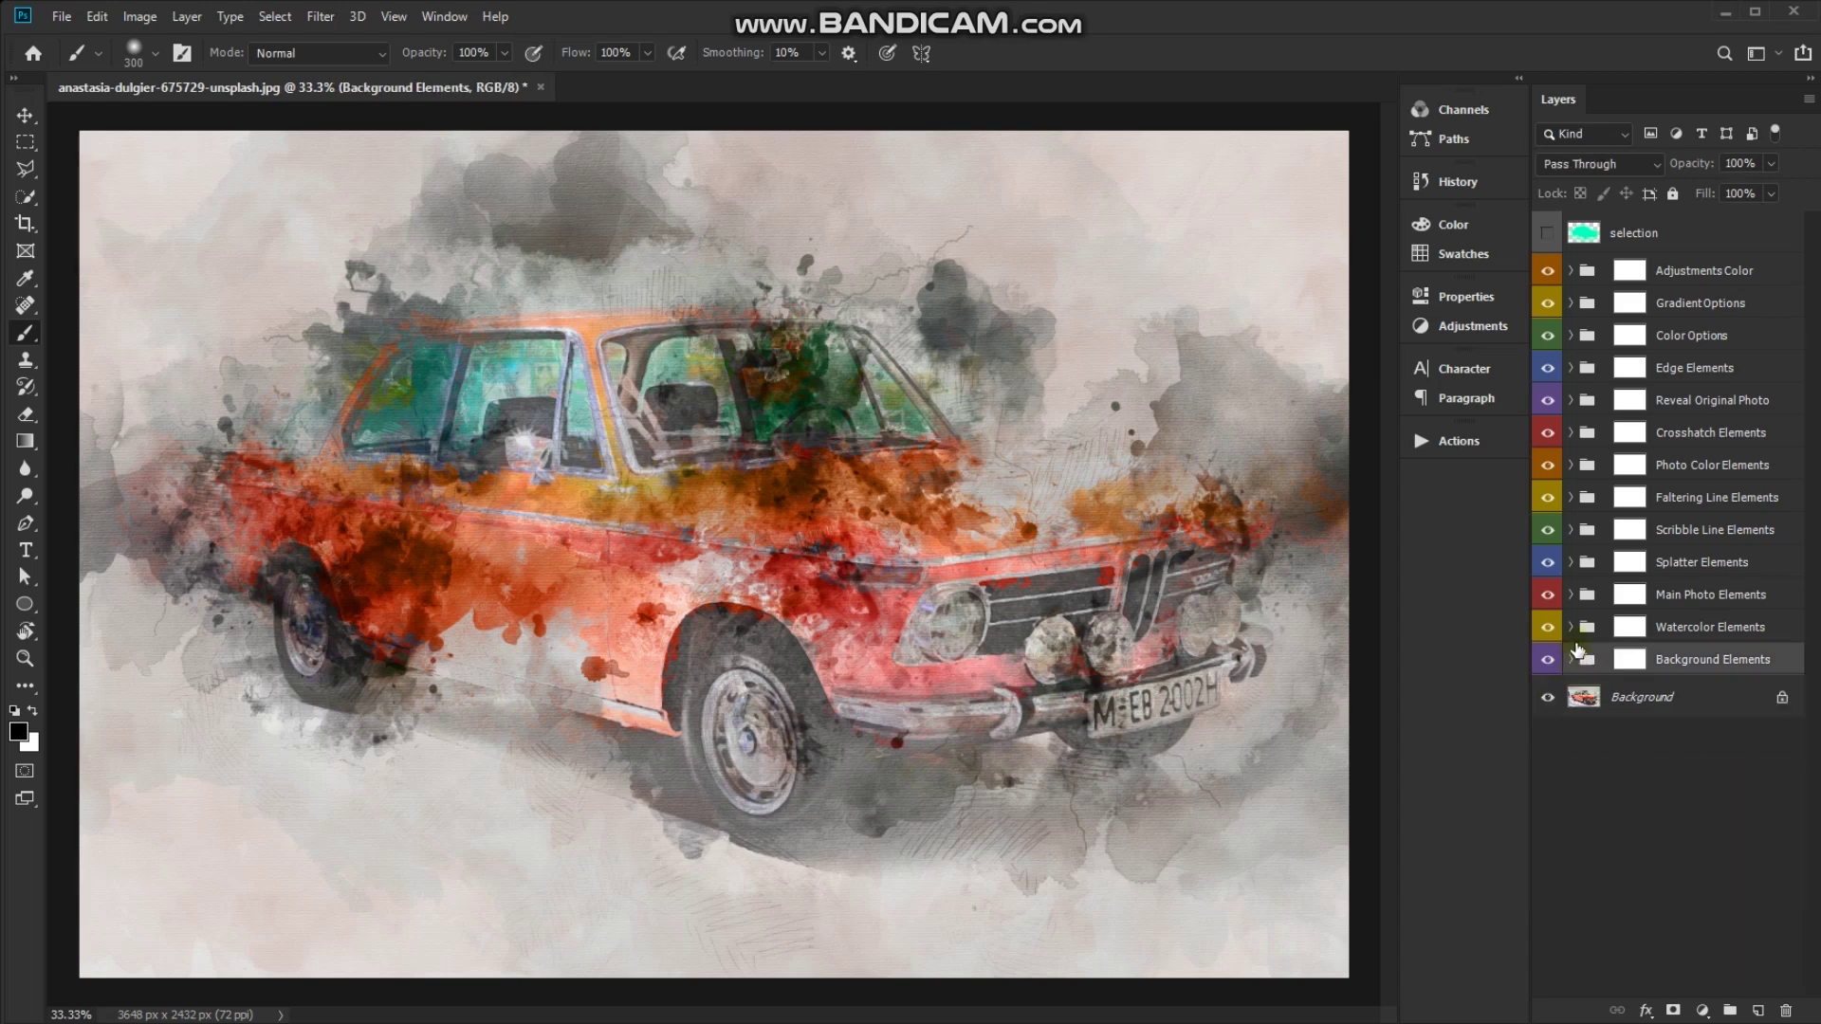
# Expand Watercolor Elements and turn on the Watercolor 04 colour layer
pyautogui.click(1571, 632)
pyautogui.click(1588, 811)
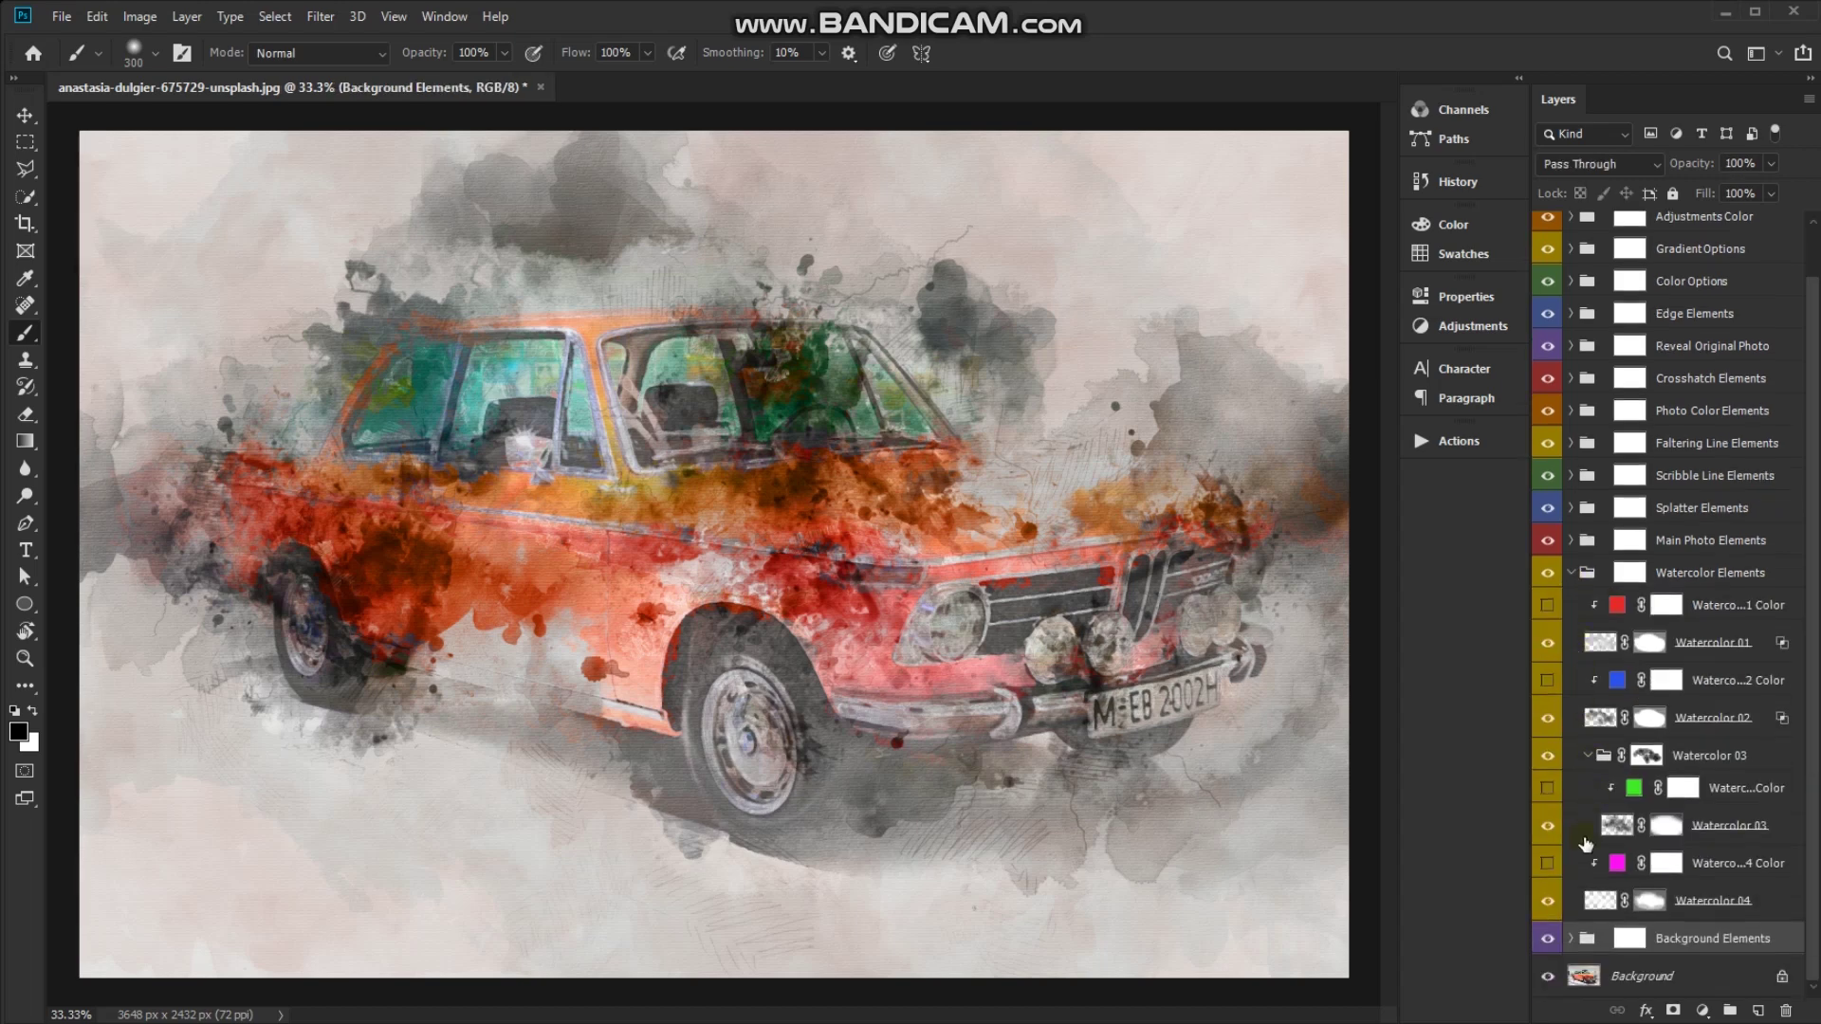
pyautogui.click(1548, 908)
pyautogui.click(1764, 895)
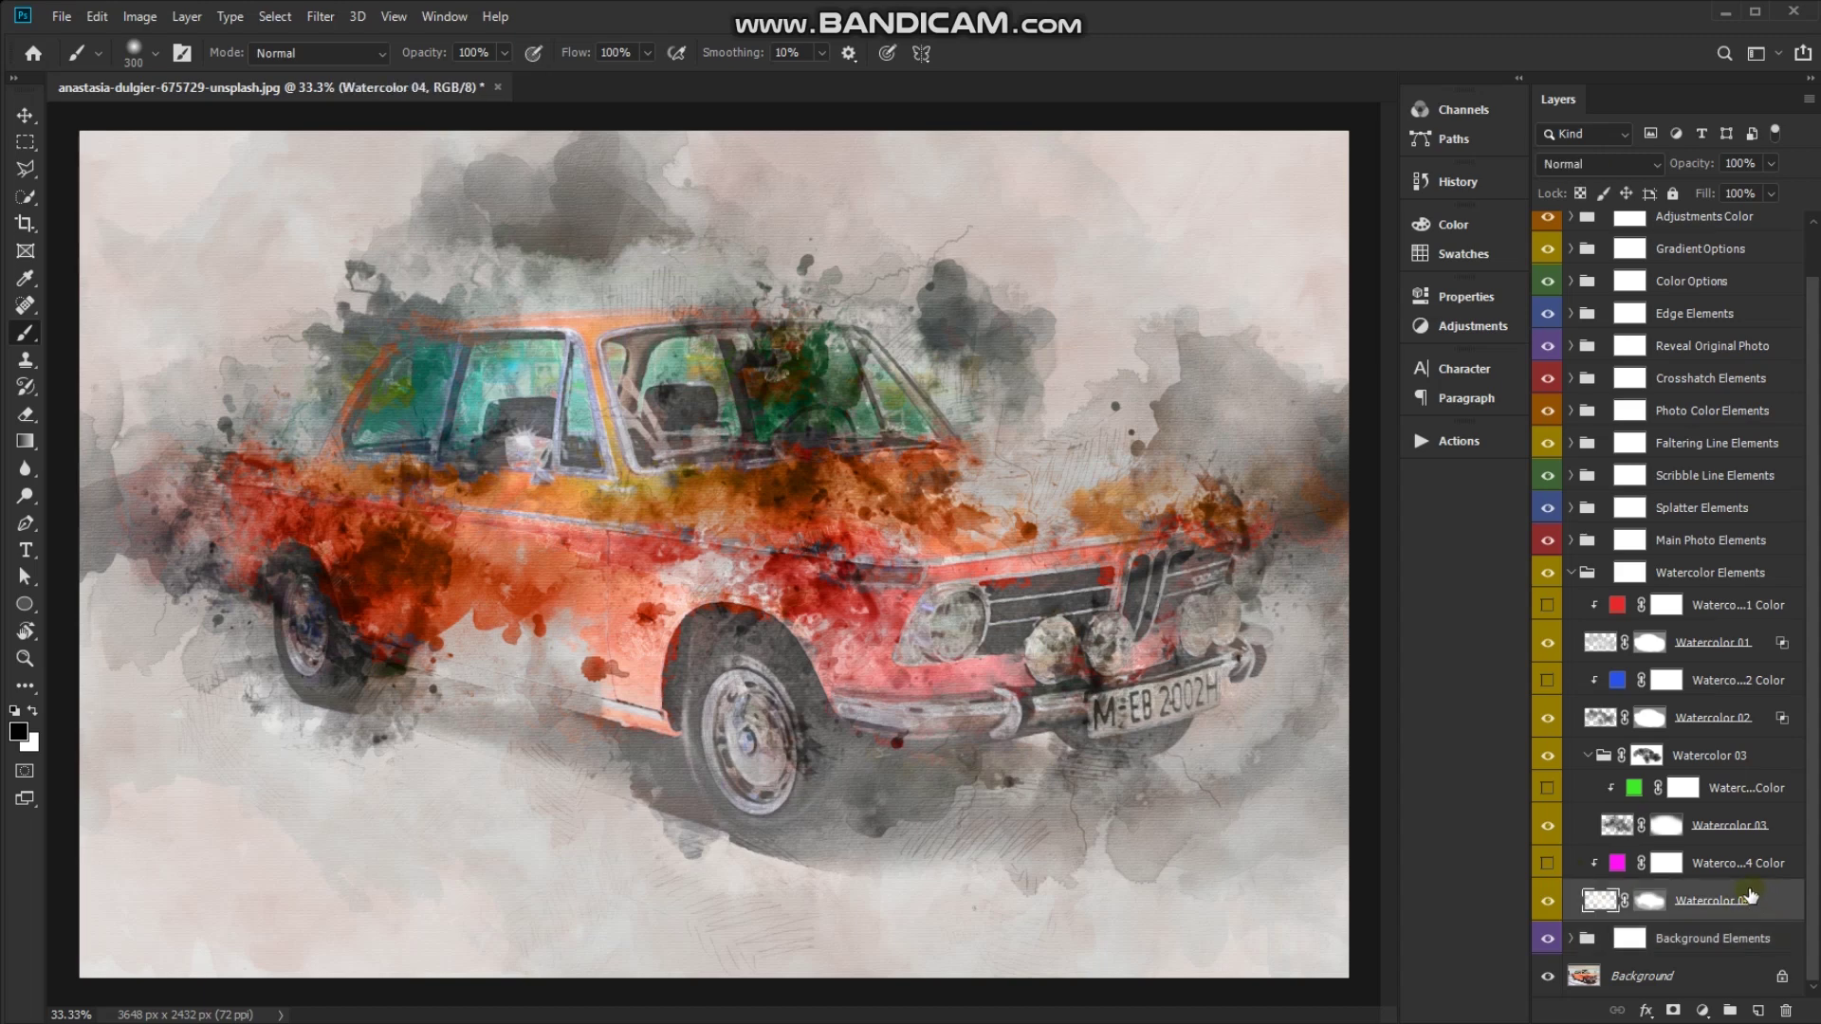
pyautogui.click(1548, 864)
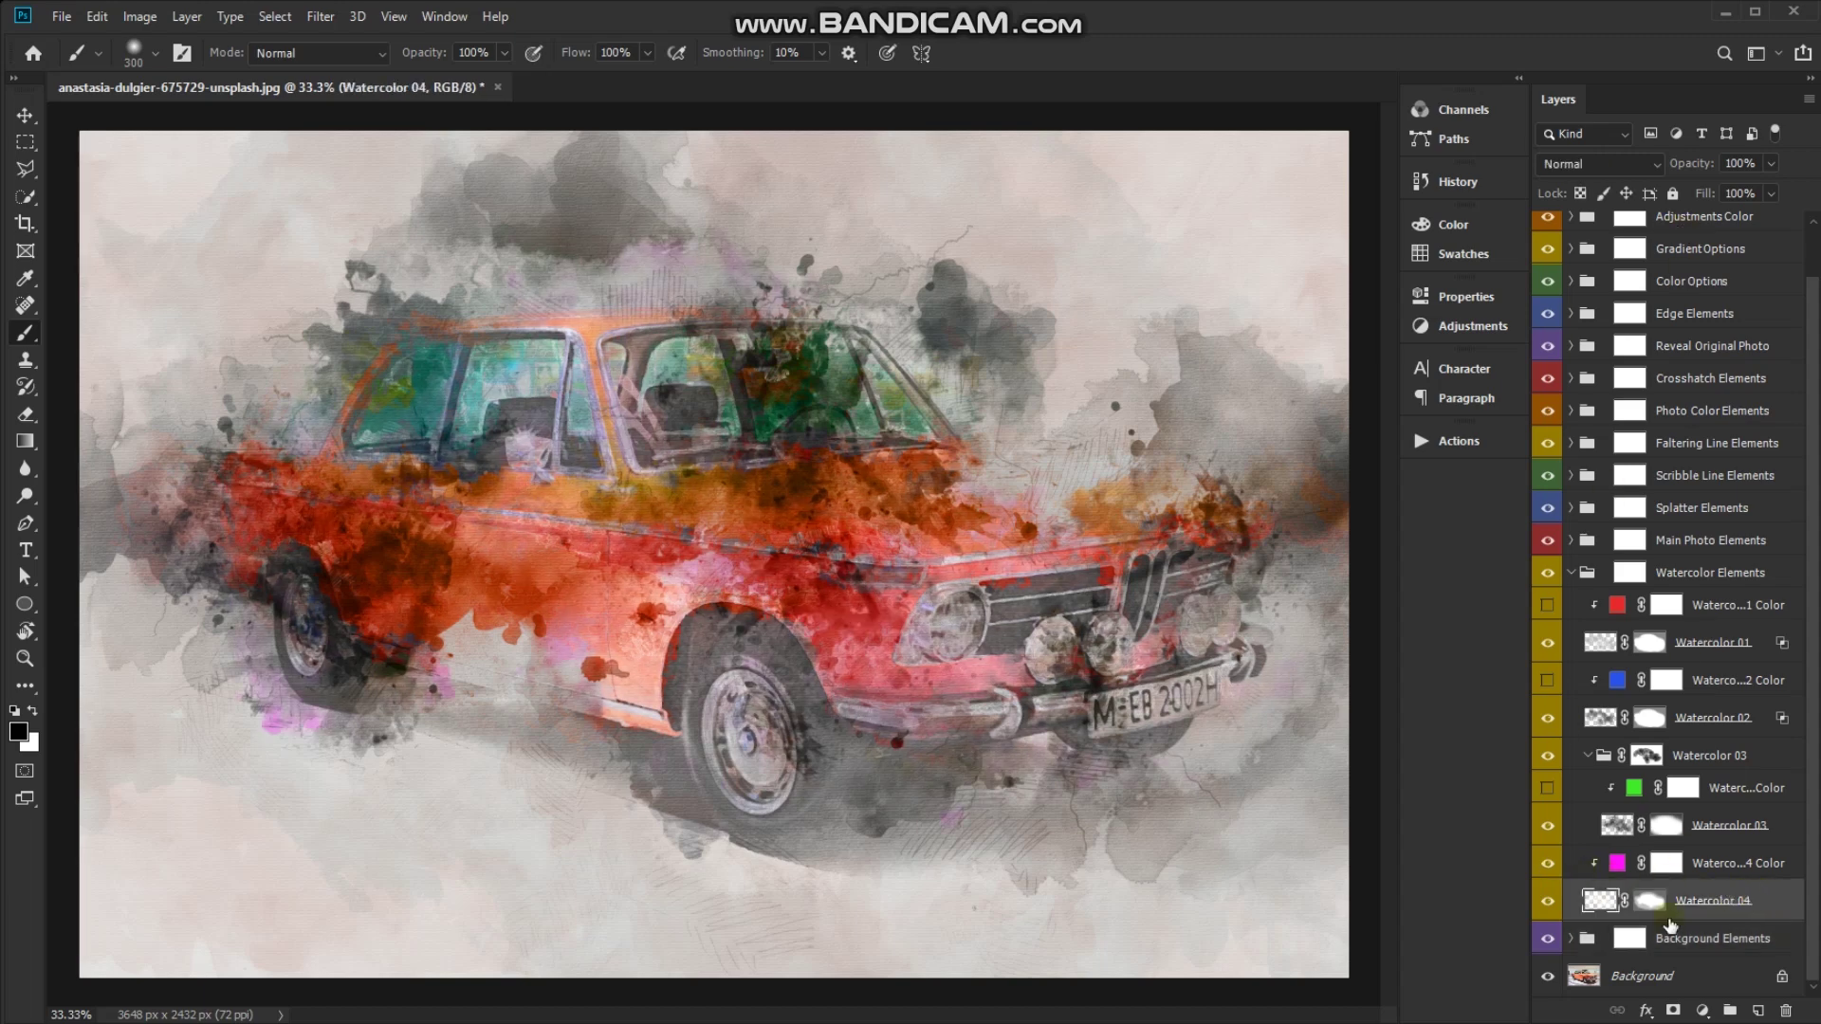
pyautogui.click(1618, 864)
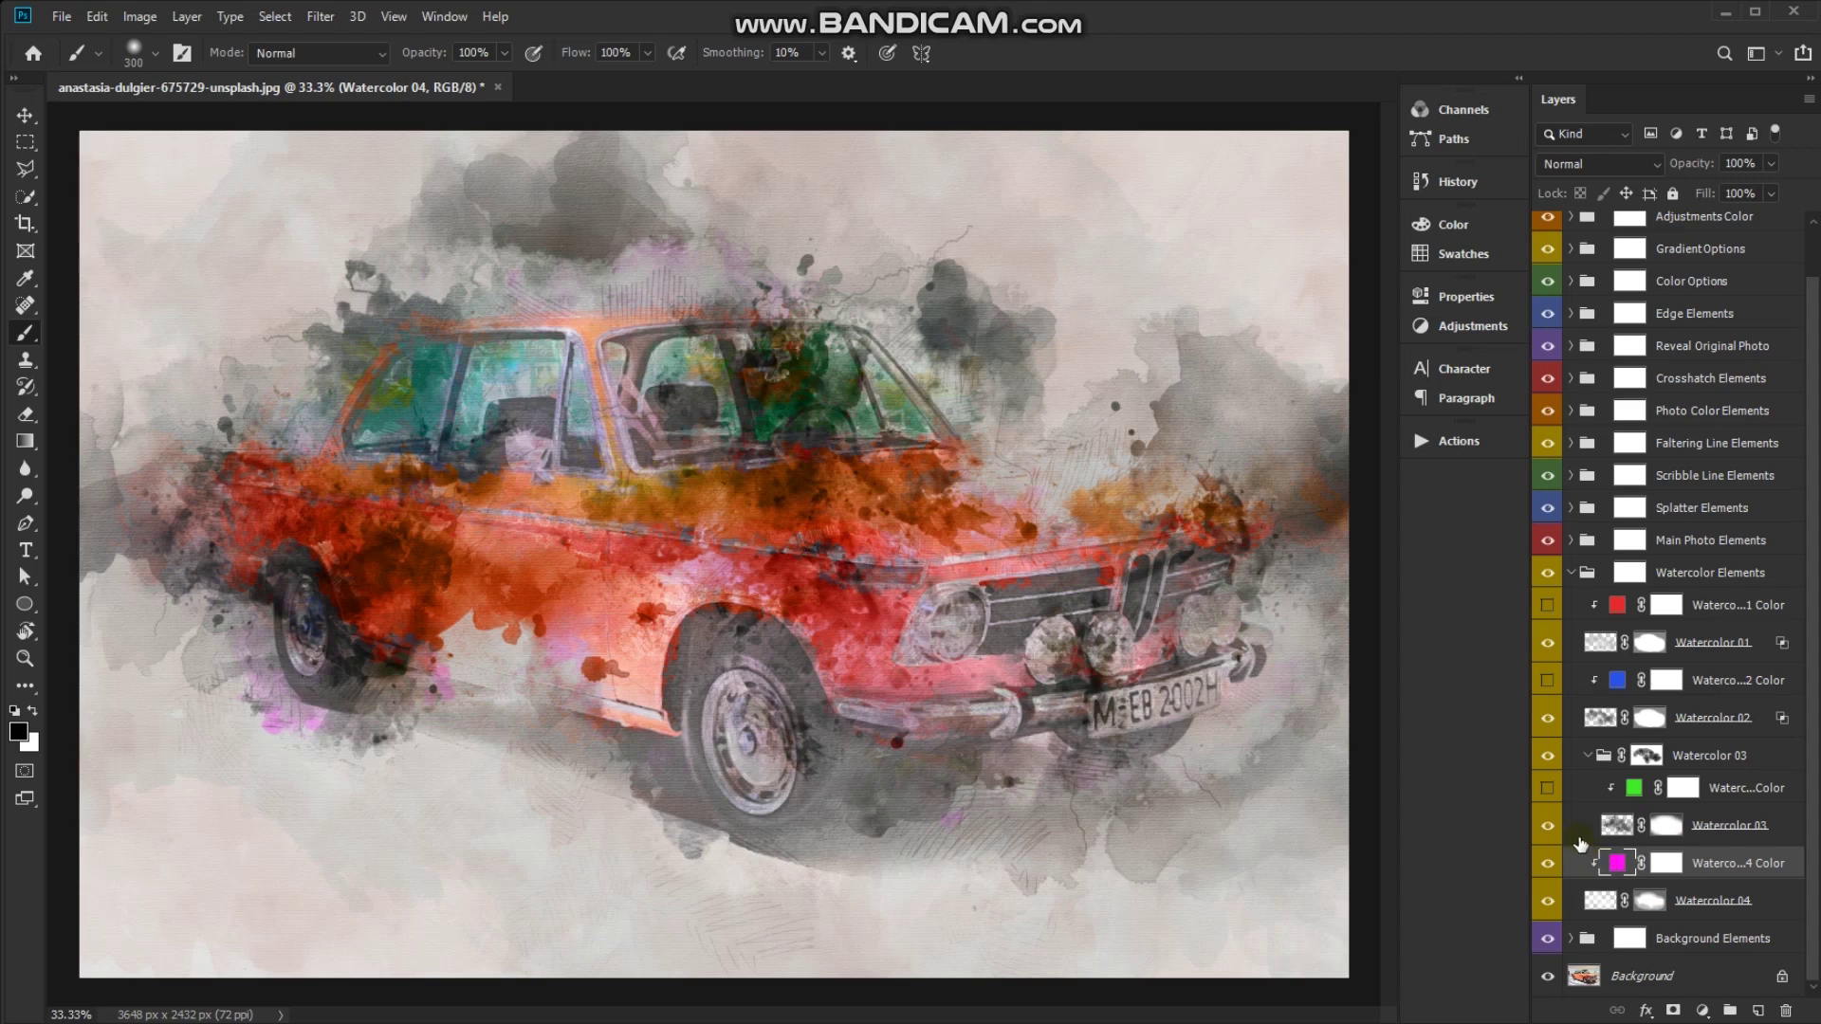
# Change the Watercolor 04 Color fill from magenta to orange
pyautogui.doubleClick(1618, 863)
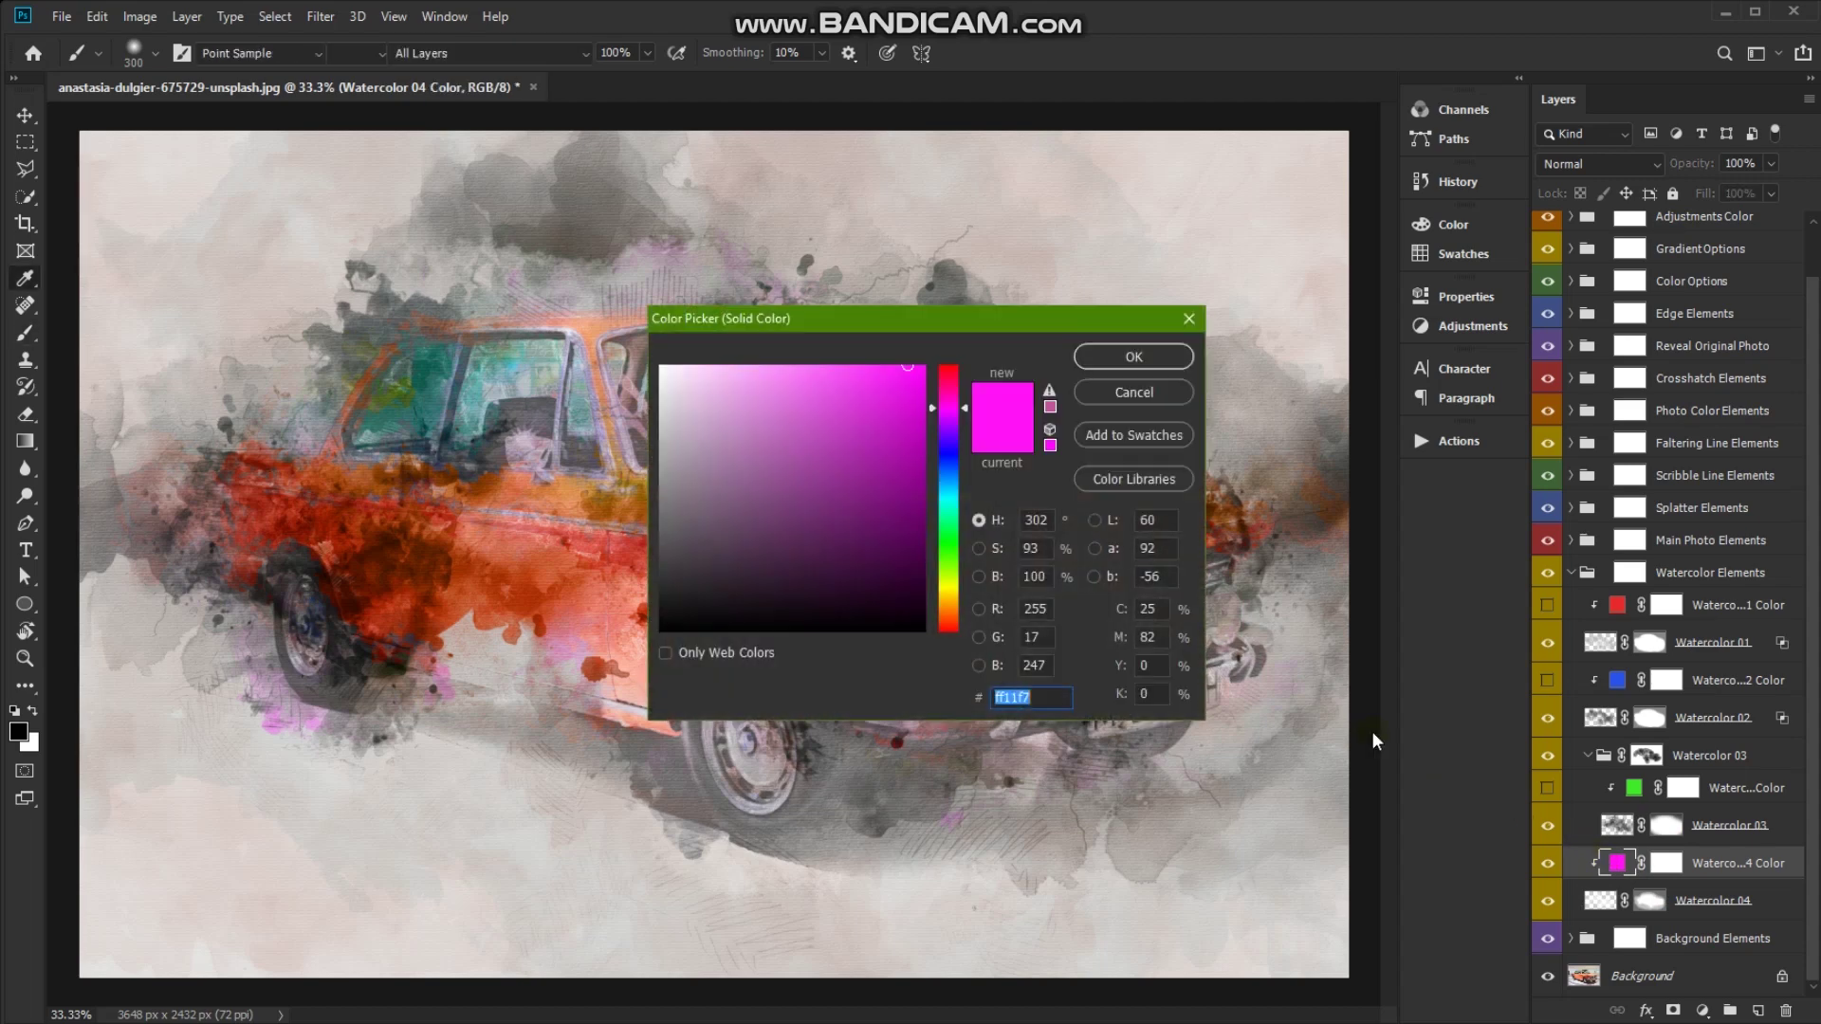
pyautogui.click(946, 593)
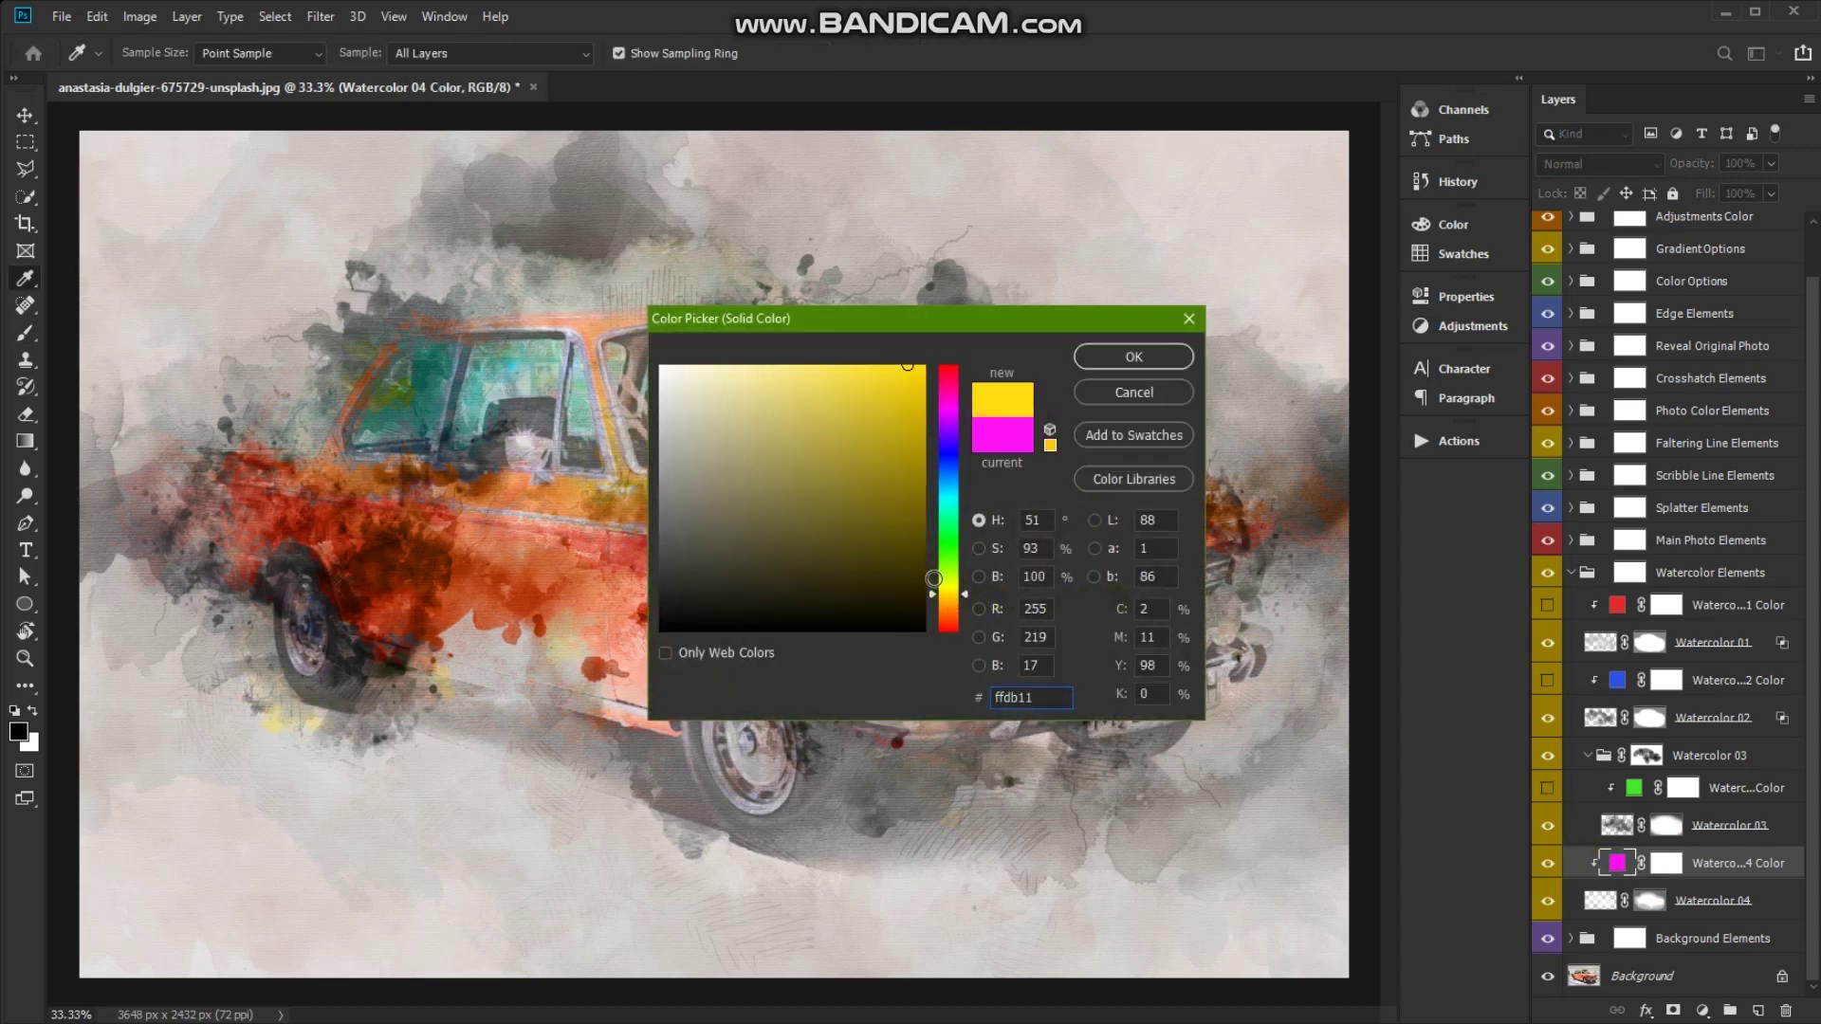
pyautogui.click(947, 604)
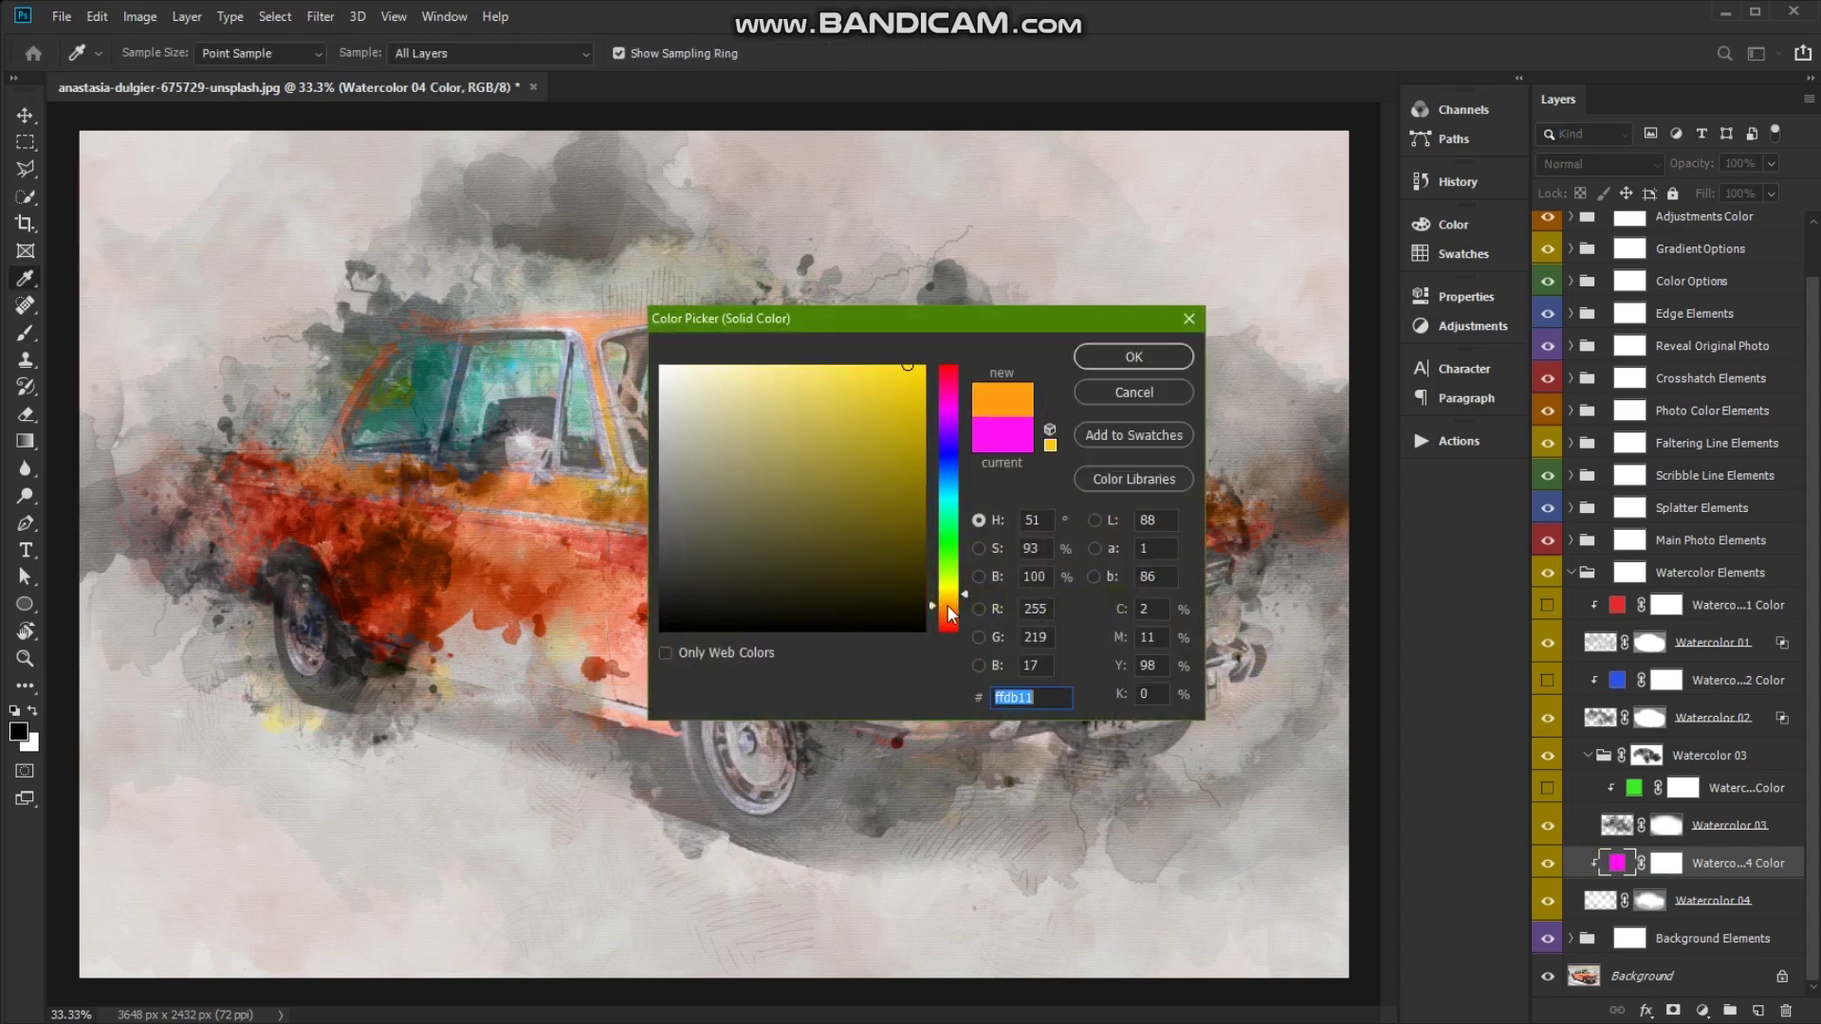
pyautogui.click(1087, 356)
# Zoom in on the car and show the green Watercolor 03 Color layer, sampling a dark grey
pyautogui.press('b')
pyautogui.hotkey('ctrl', '+')
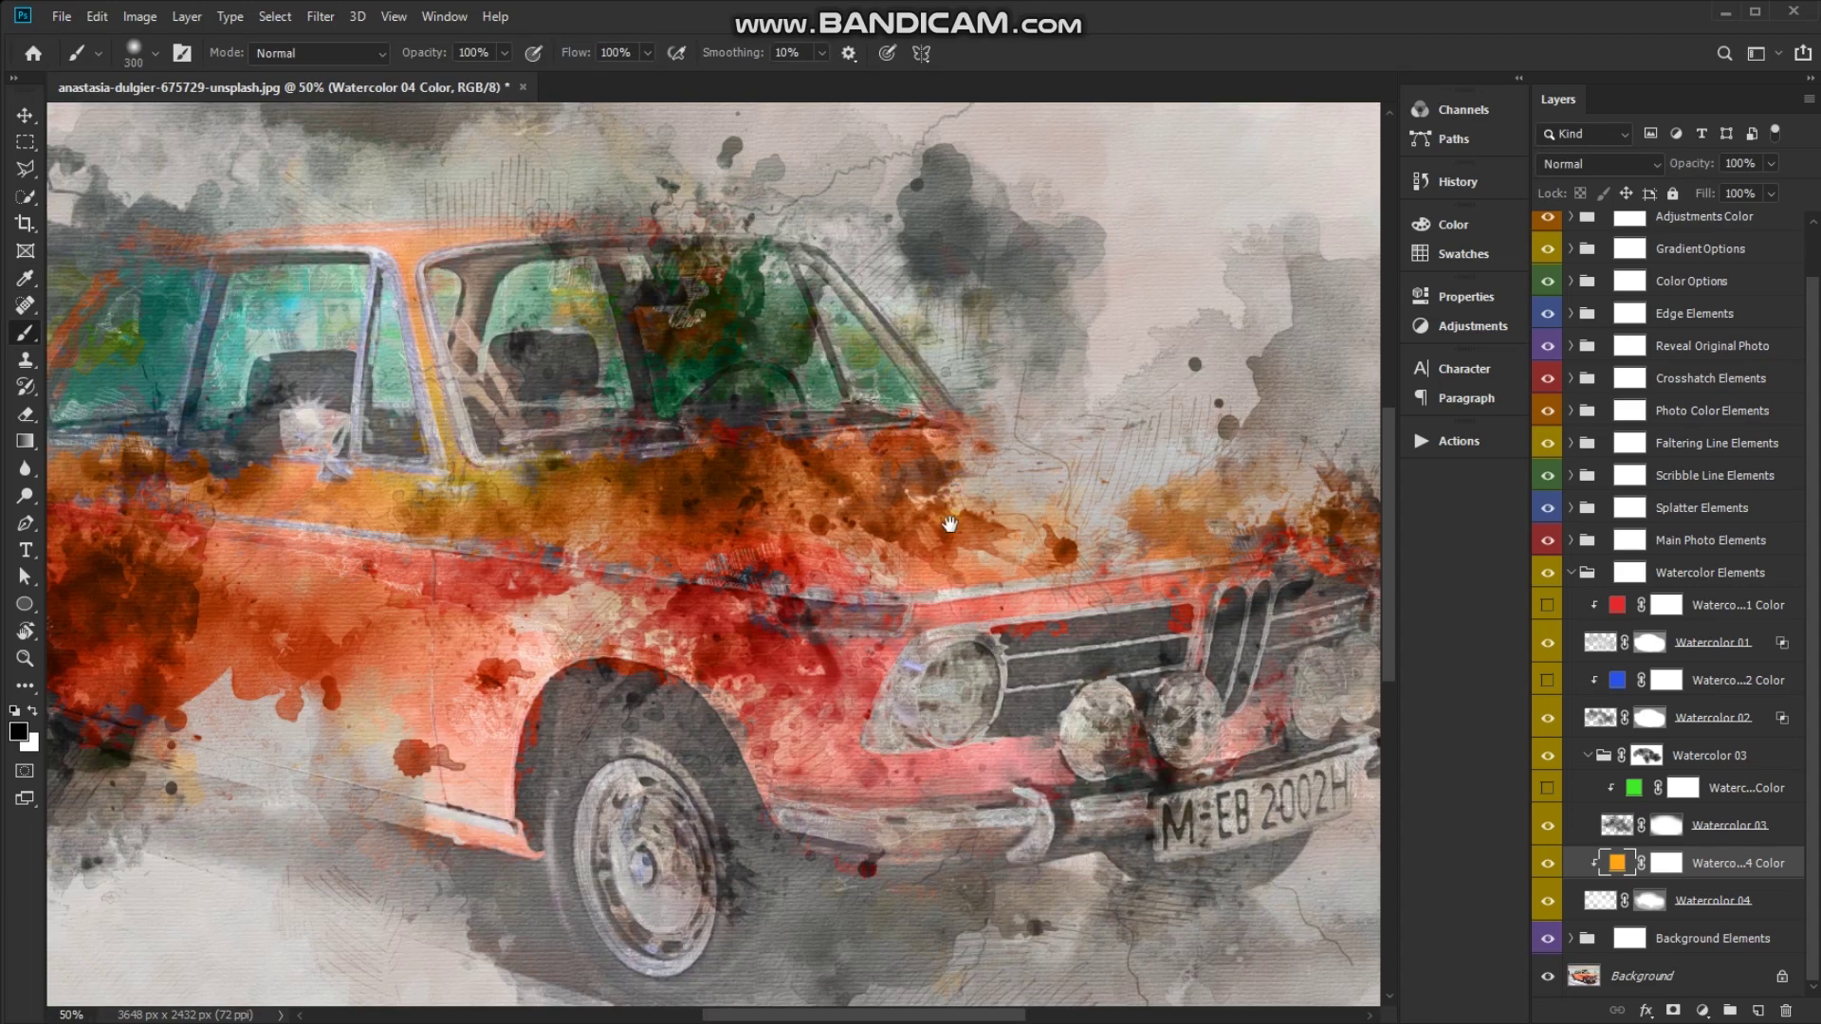
pyautogui.moveTo(963, 563); pyautogui.dragTo(981, 552)
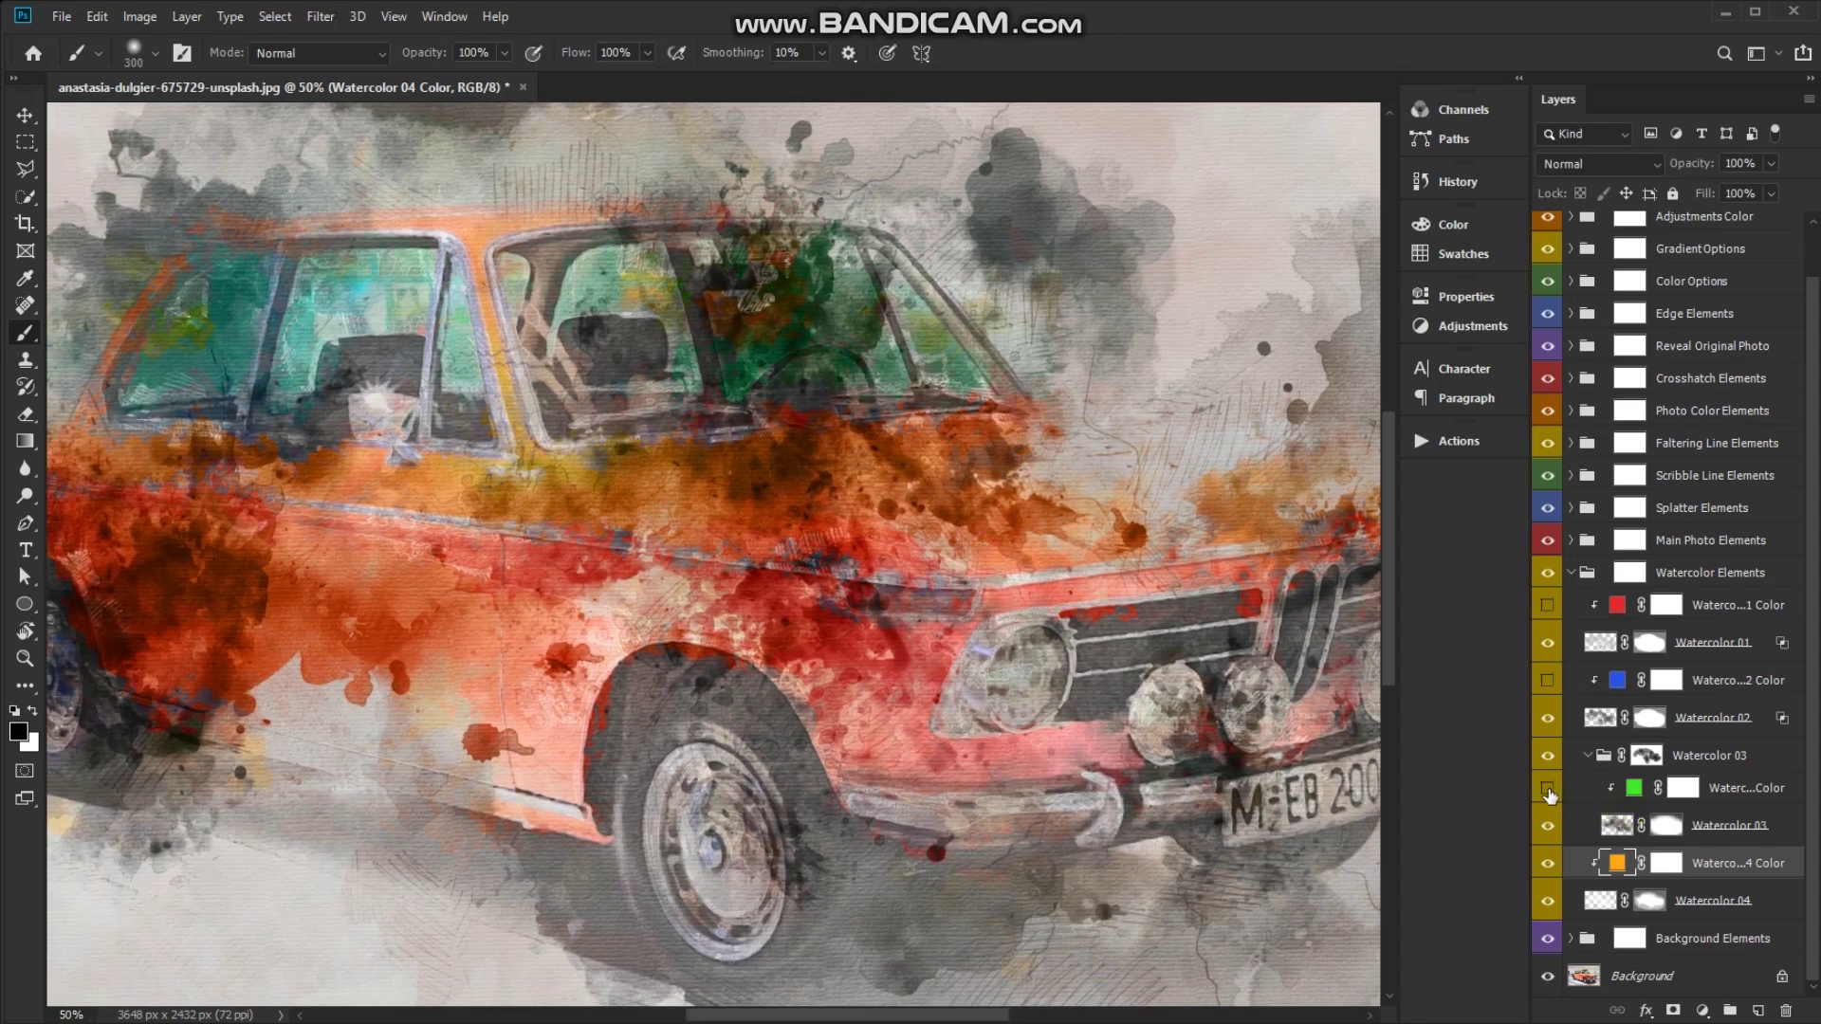
pyautogui.click(1546, 788)
pyautogui.click(1633, 787)
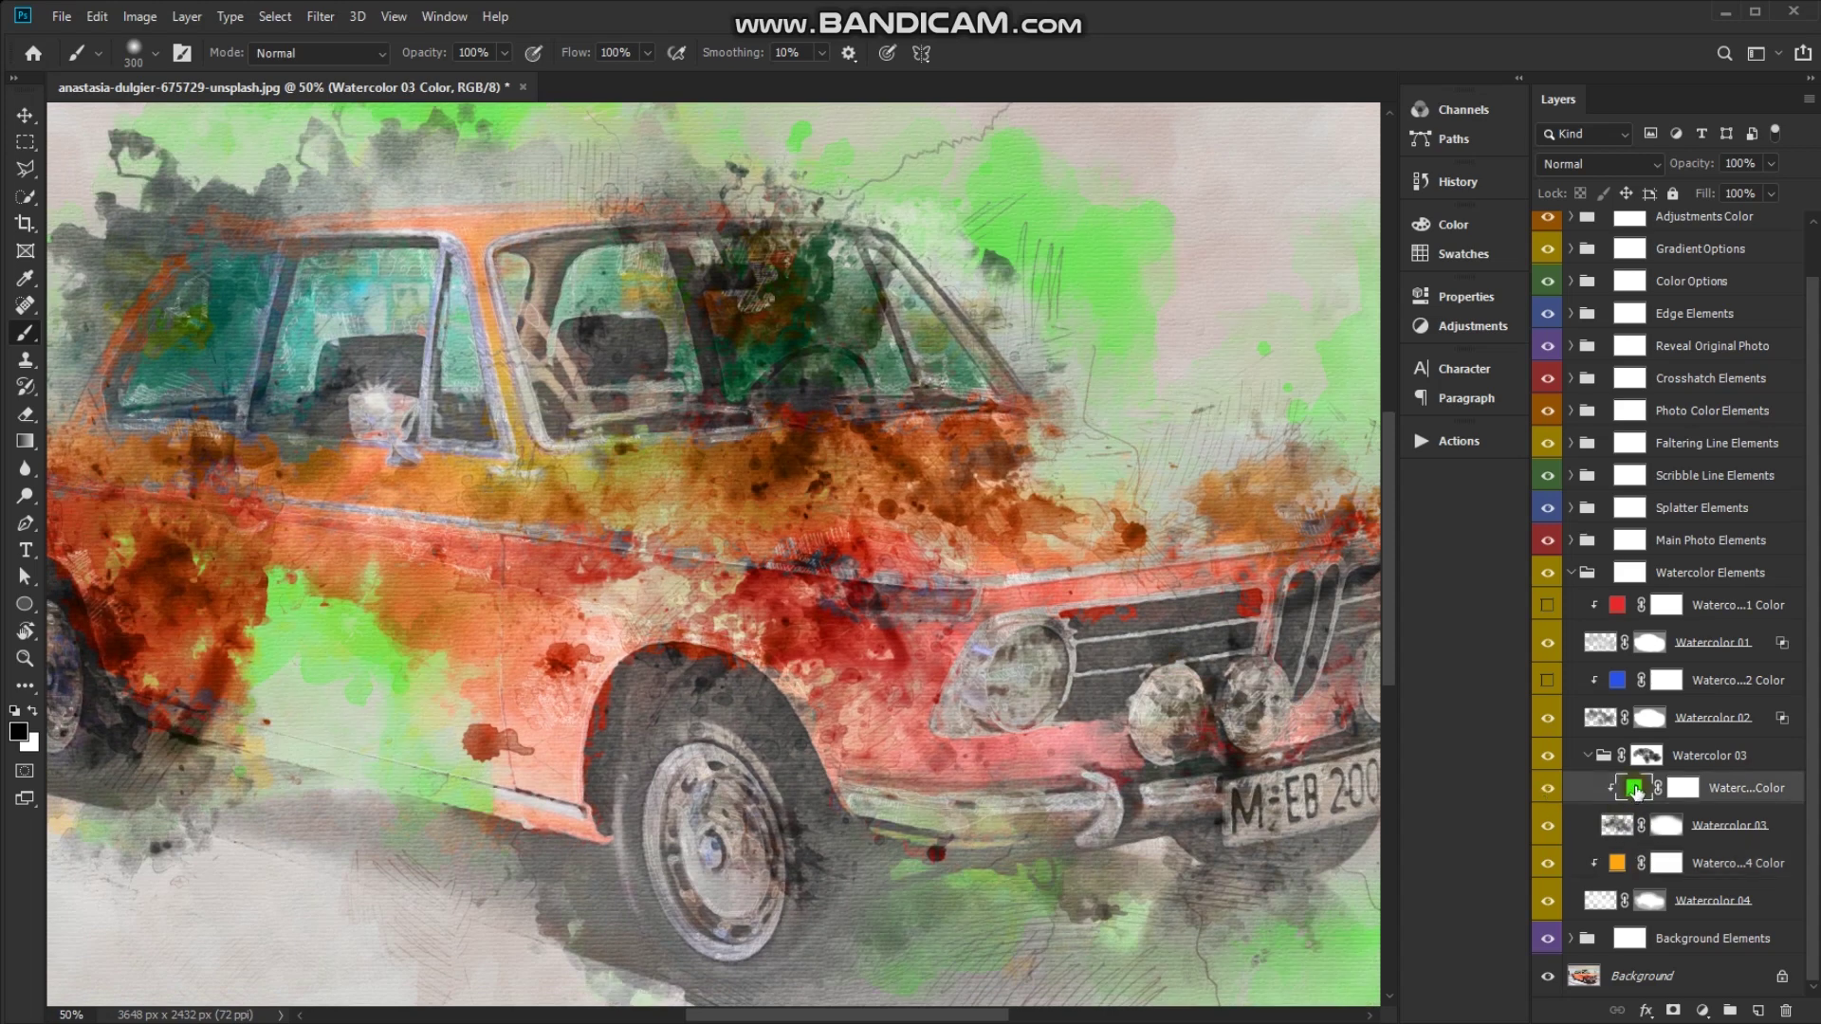
pyautogui.click(1223, 628)
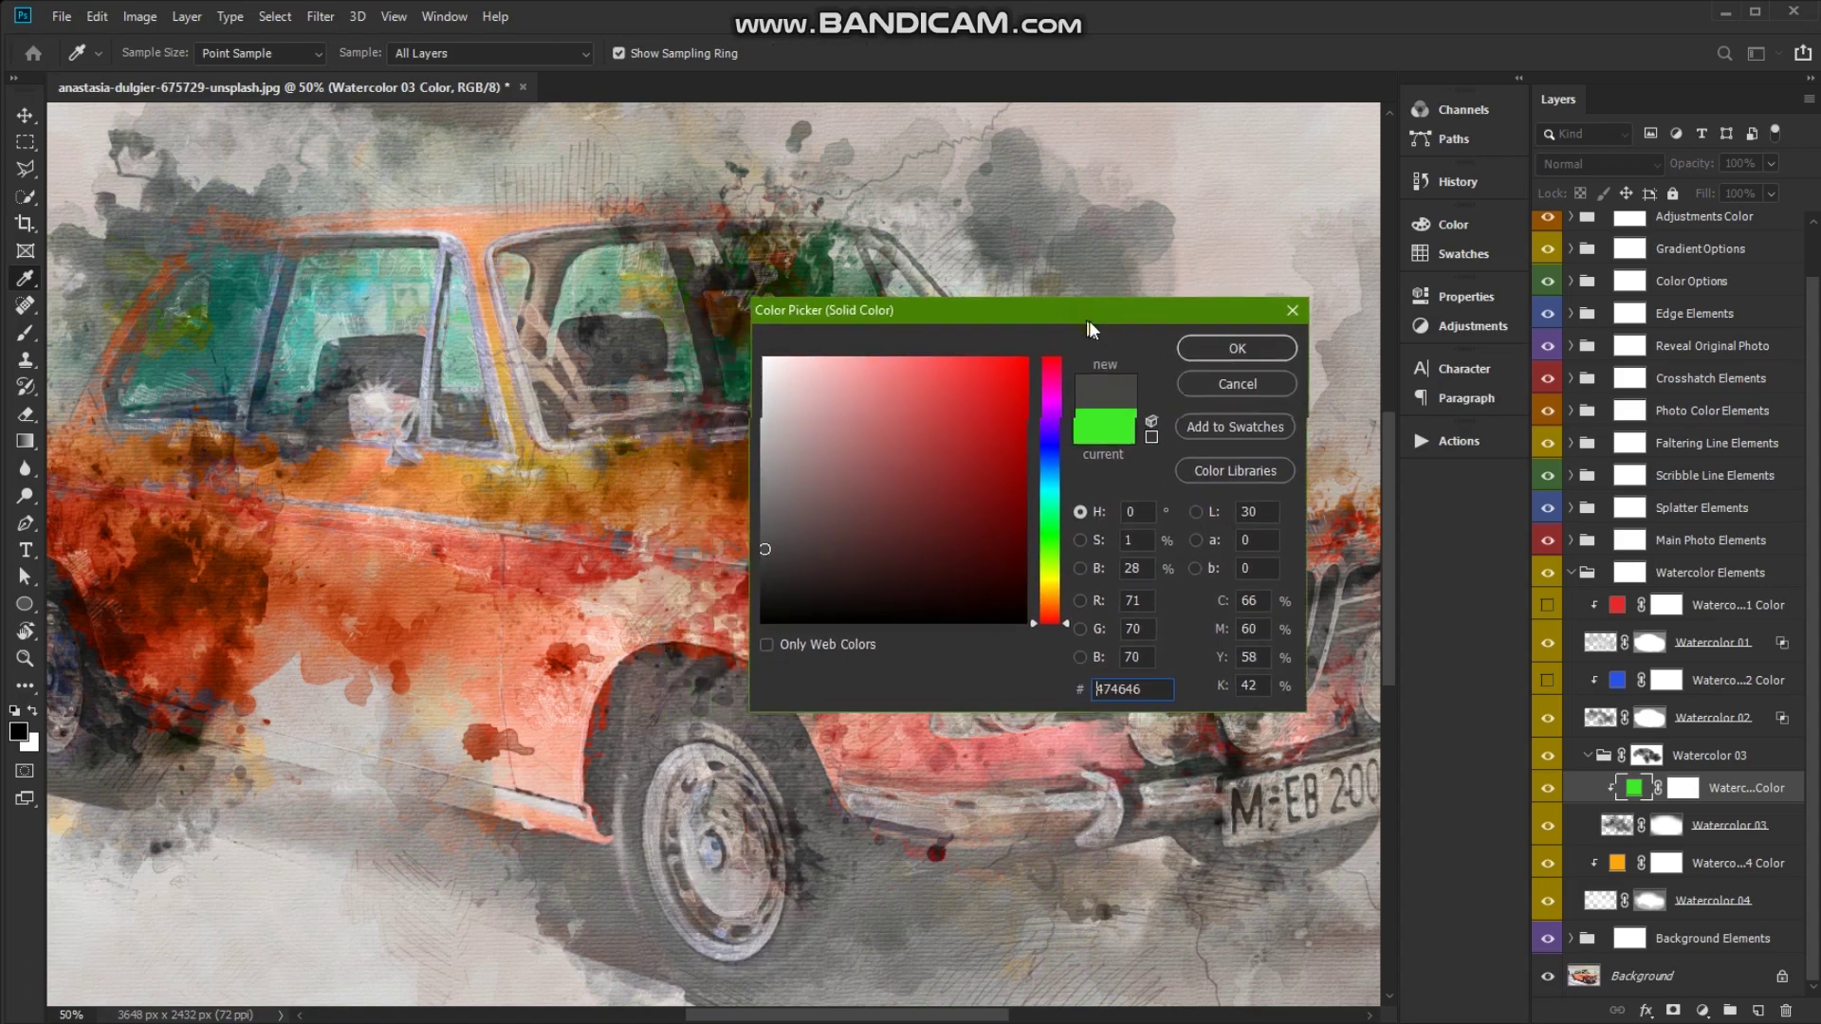
# Adjust the Watercolor 03 Color fill to olive-brown 785f28 and confirm it
pyautogui.moveTo(984, 334); pyautogui.dragTo(1085, 519)
pyautogui.moveTo(935, 349); pyautogui.dragTo(804, 452)
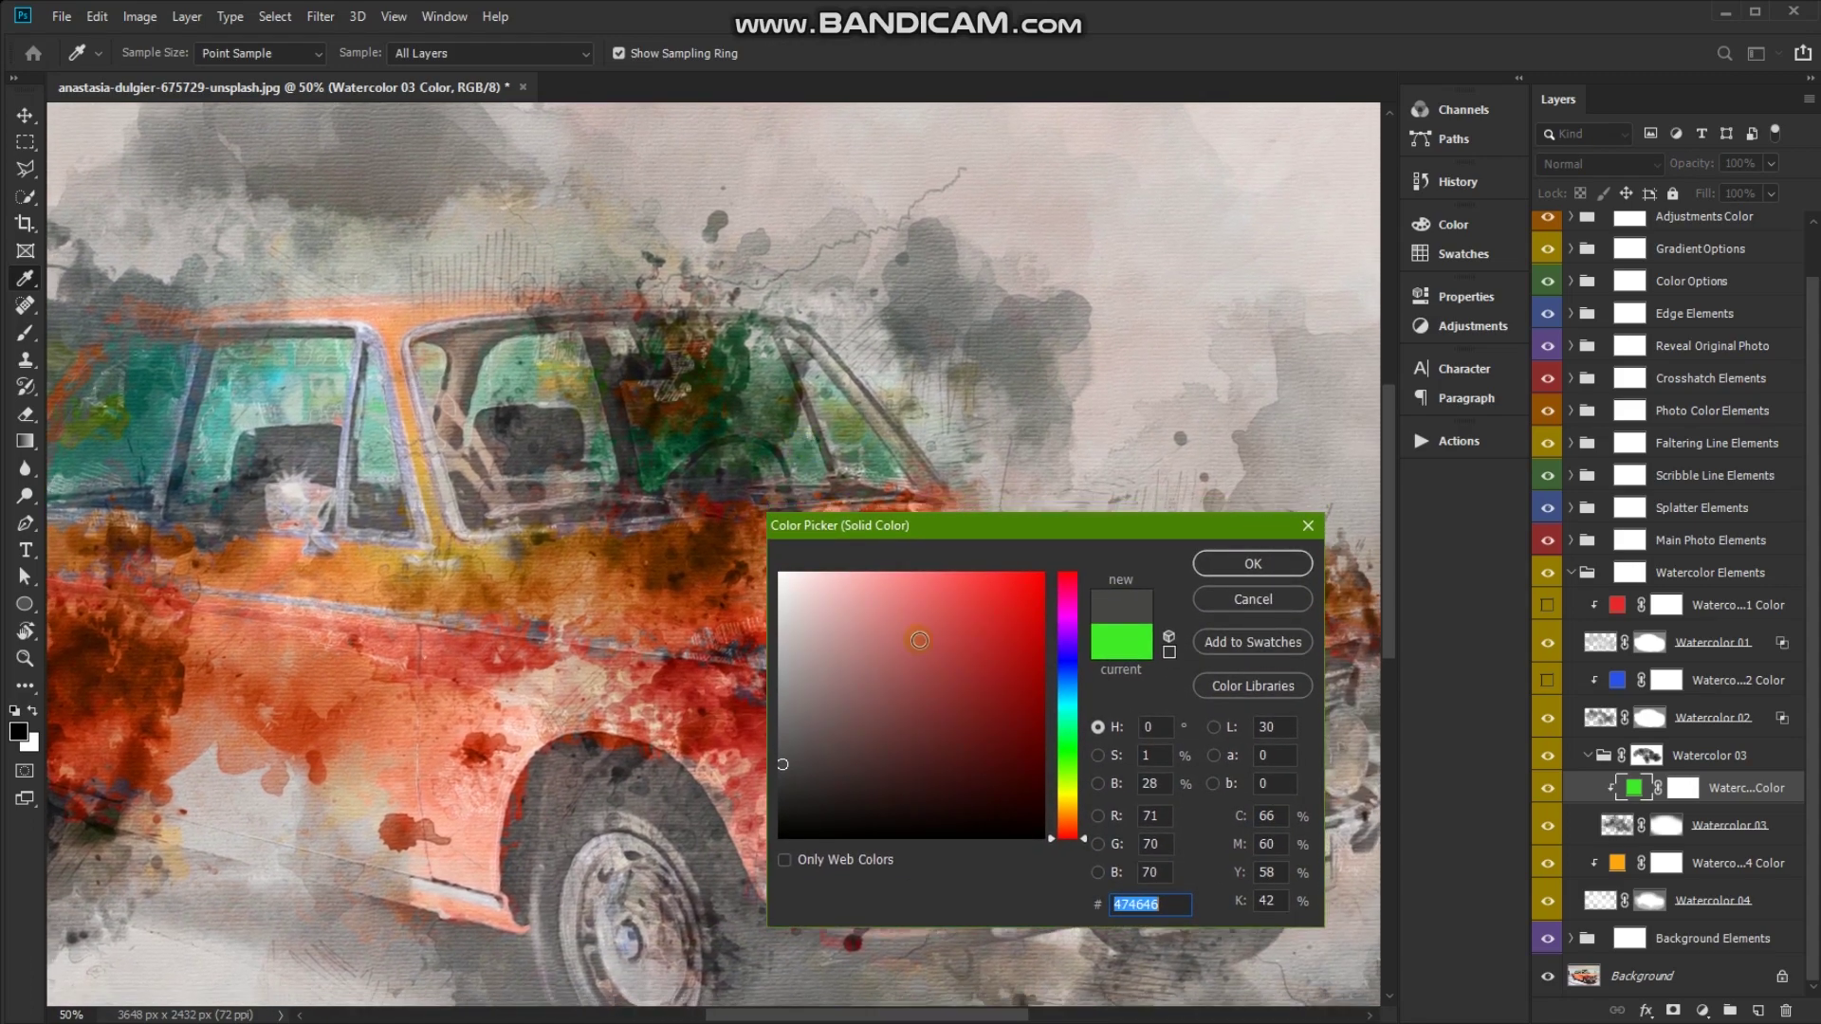
pyautogui.moveTo(919, 640); pyautogui.dragTo(957, 714)
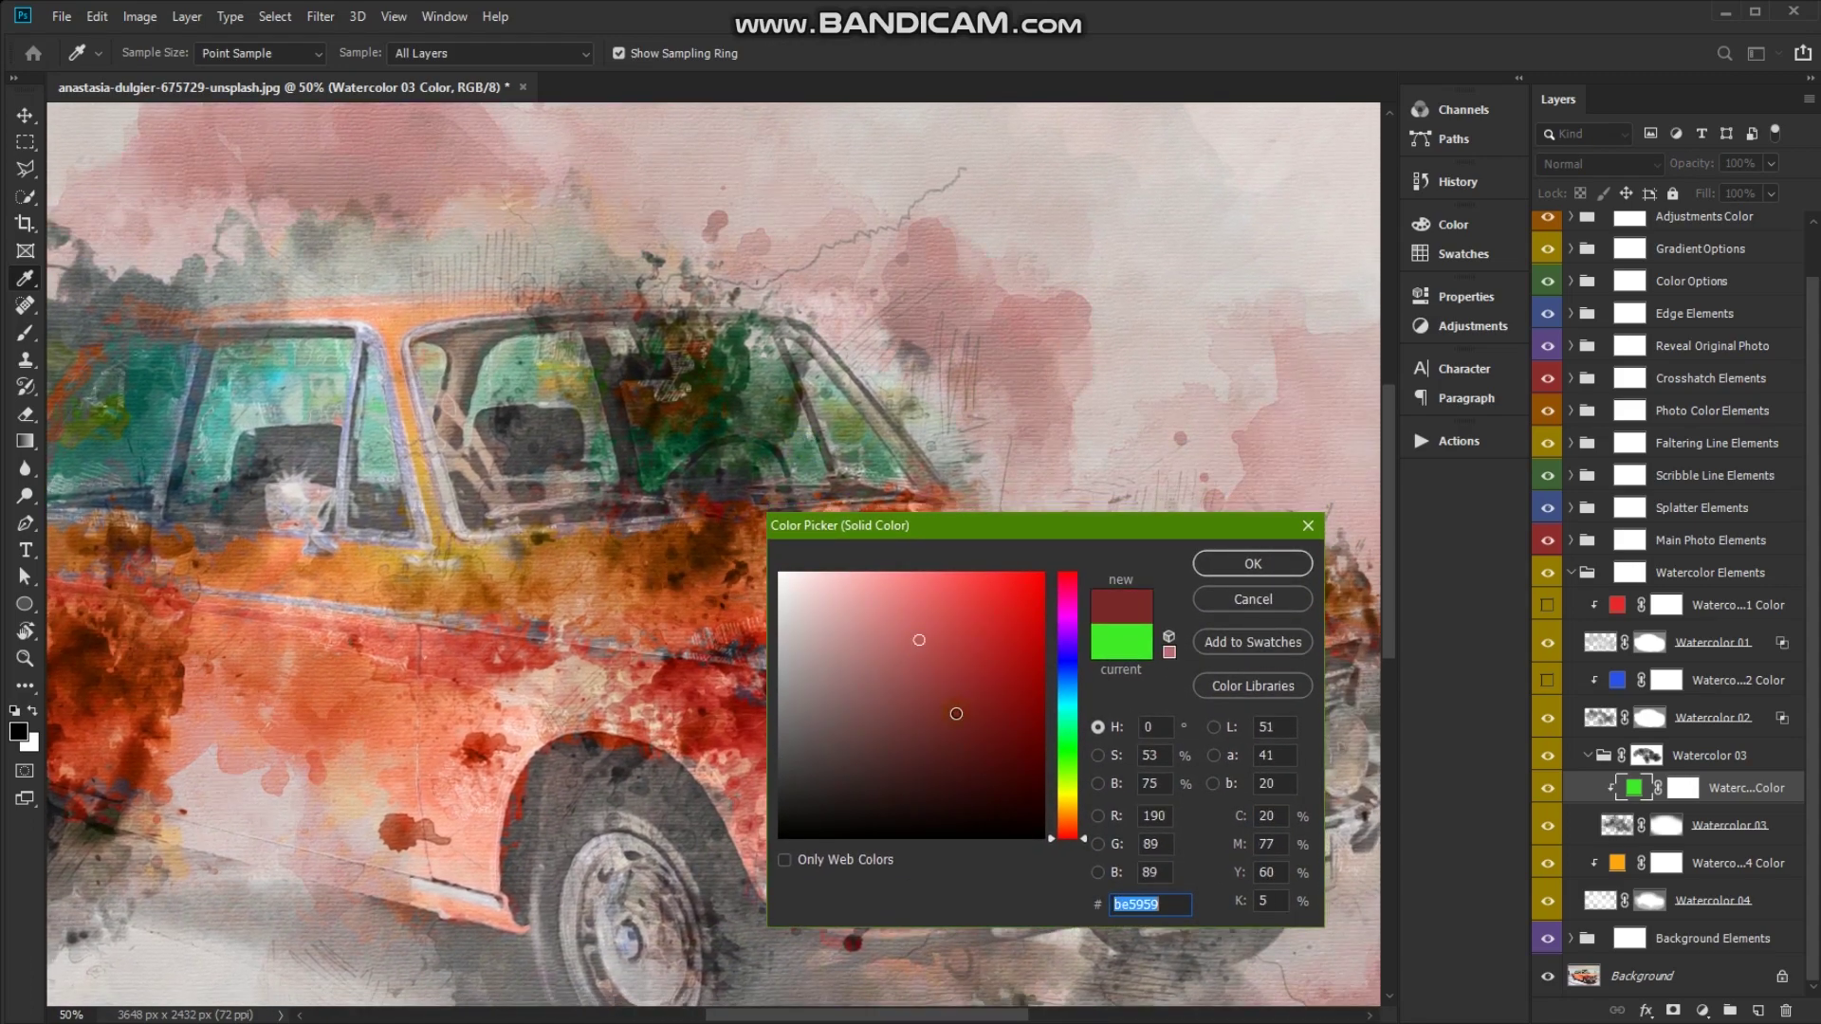
pyautogui.click(1066, 802)
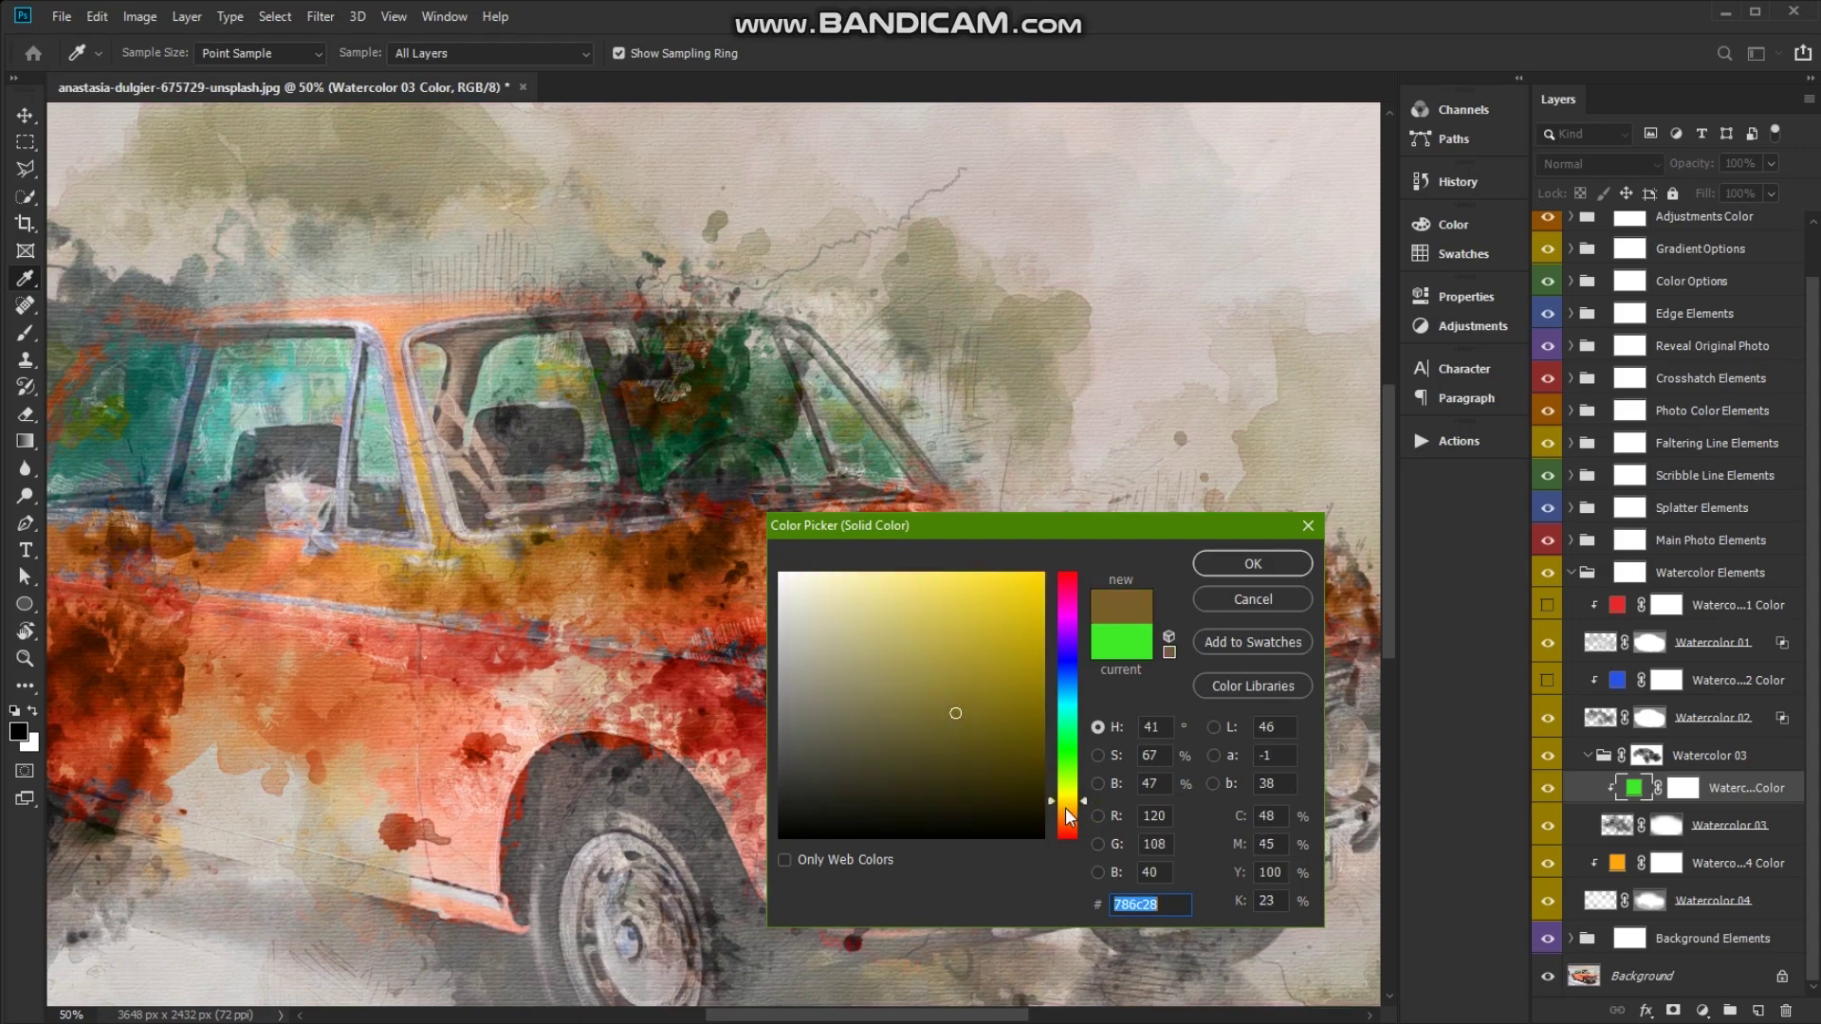
pyautogui.moveTo(753, 661)
pyautogui.mouseDown()
pyautogui.moveTo(789, 370)
pyautogui.moveTo(668, 414)
pyautogui.mouseUp()
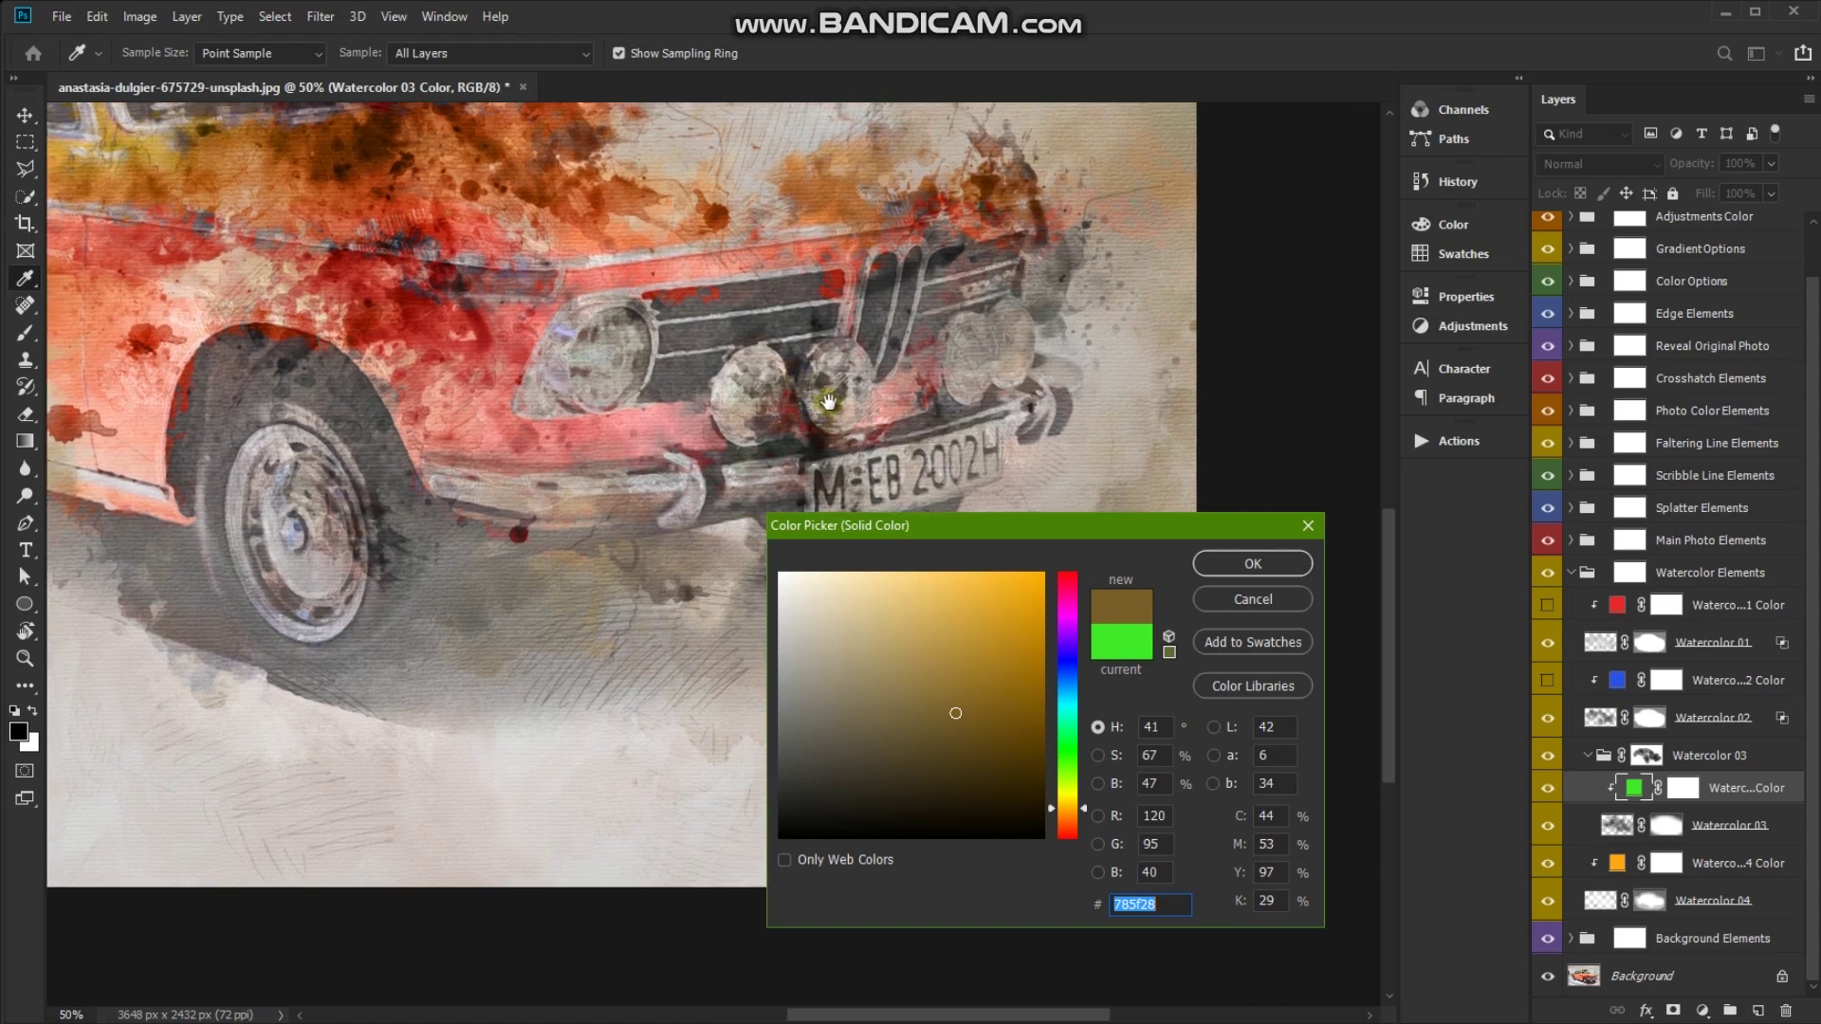
pyautogui.moveTo(554, 339); pyautogui.dragTo(811, 497)
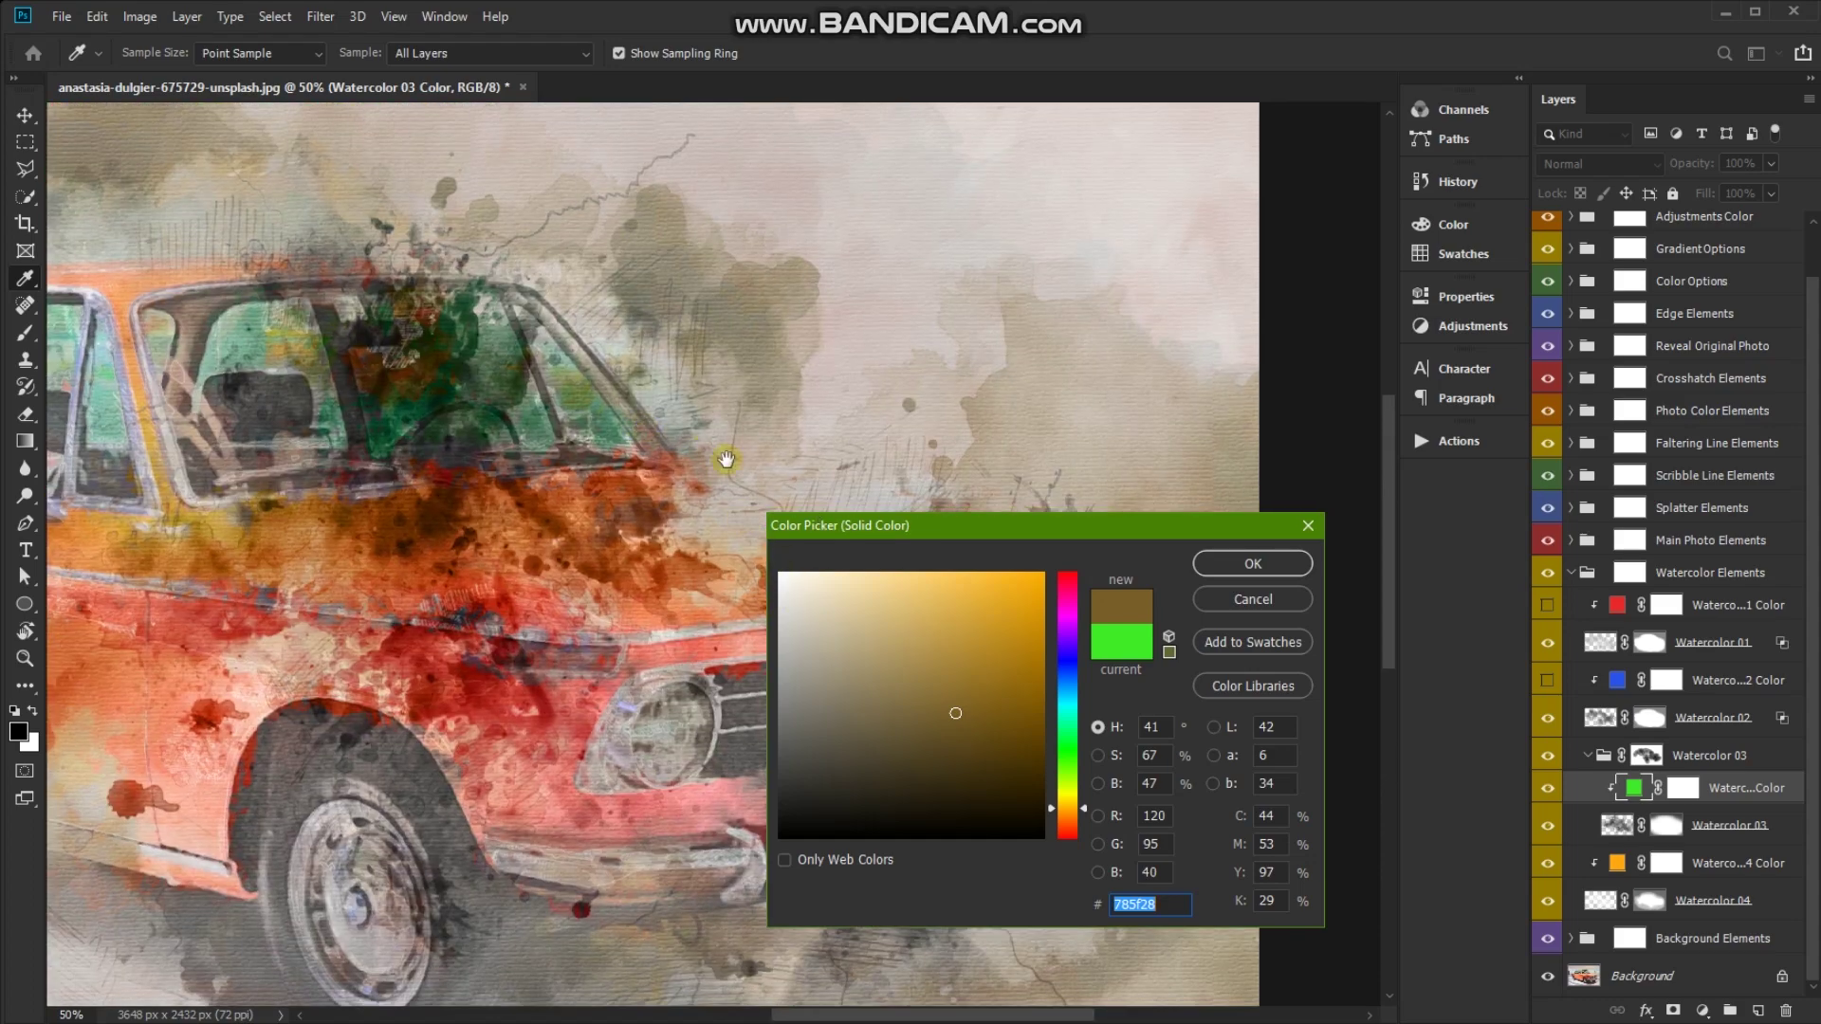
pyautogui.moveTo(792, 598); pyautogui.dragTo(1223, 806)
pyautogui.click(1283, 580)
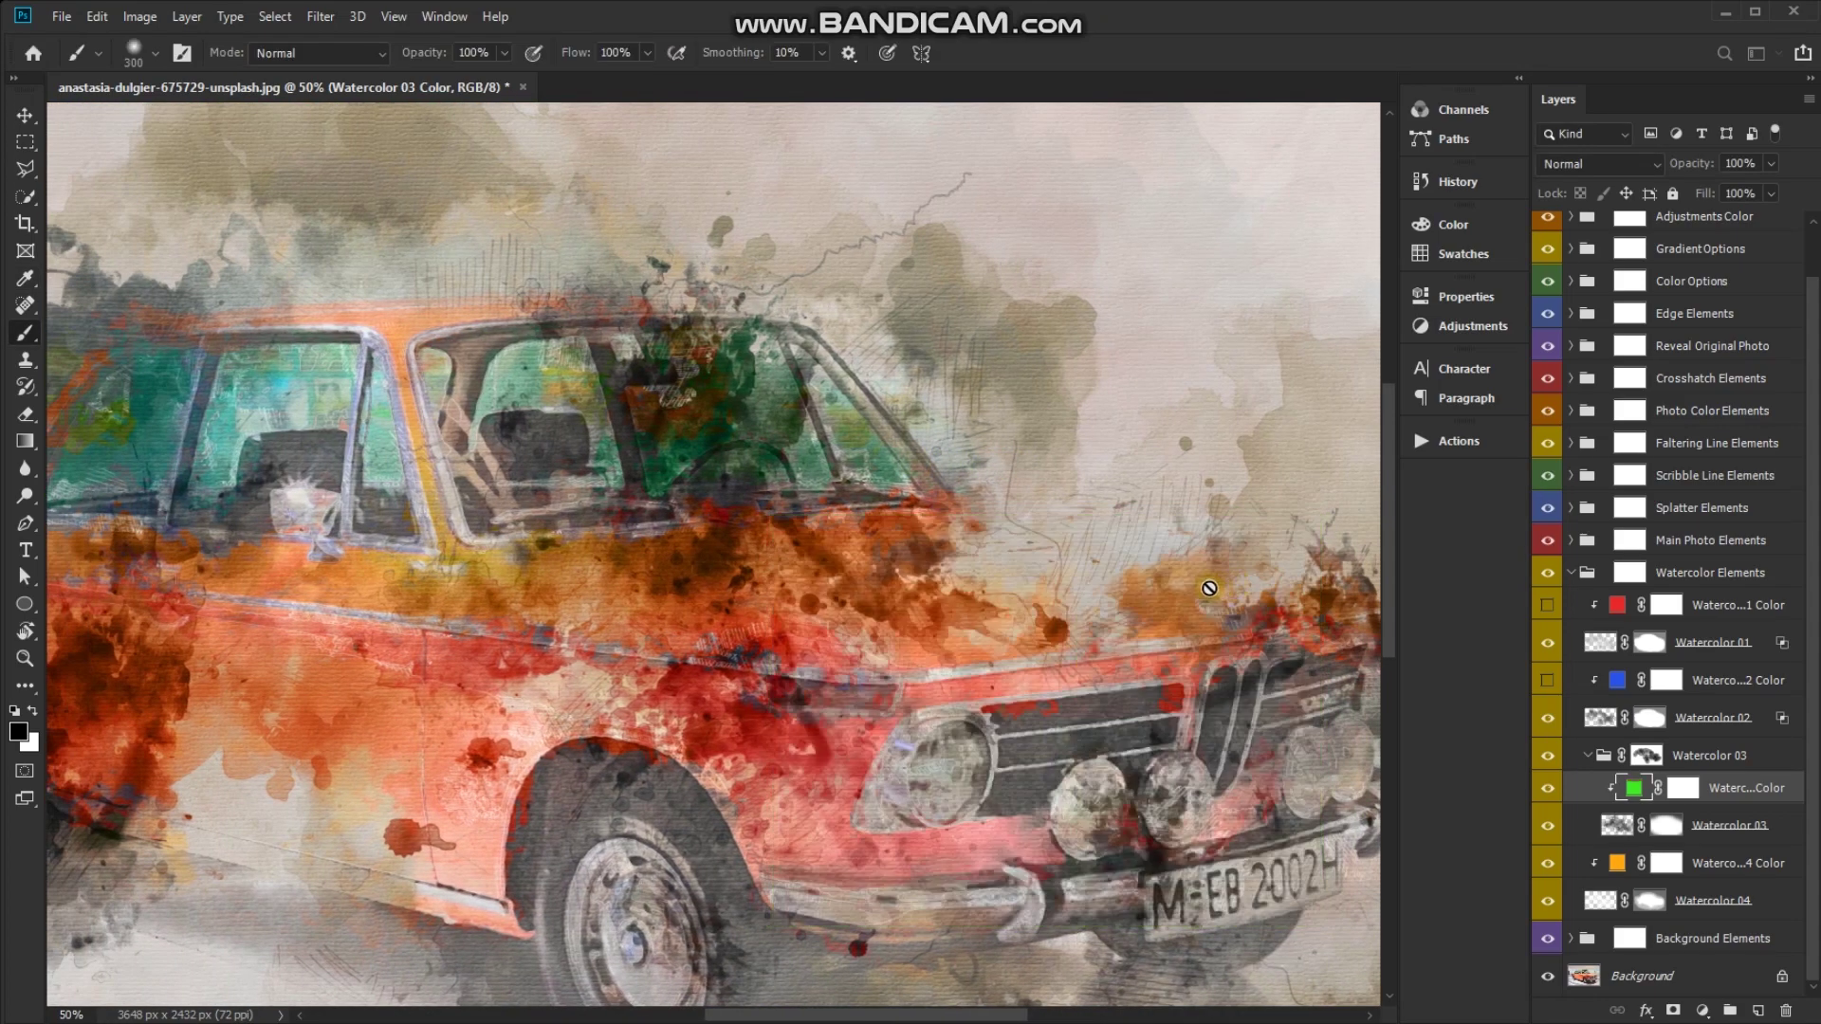
pyautogui.moveTo(944, 540)
pyautogui.mouseDown()
pyautogui.moveTo(1099, 560)
pyautogui.moveTo(1068, 605)
pyautogui.mouseUp()
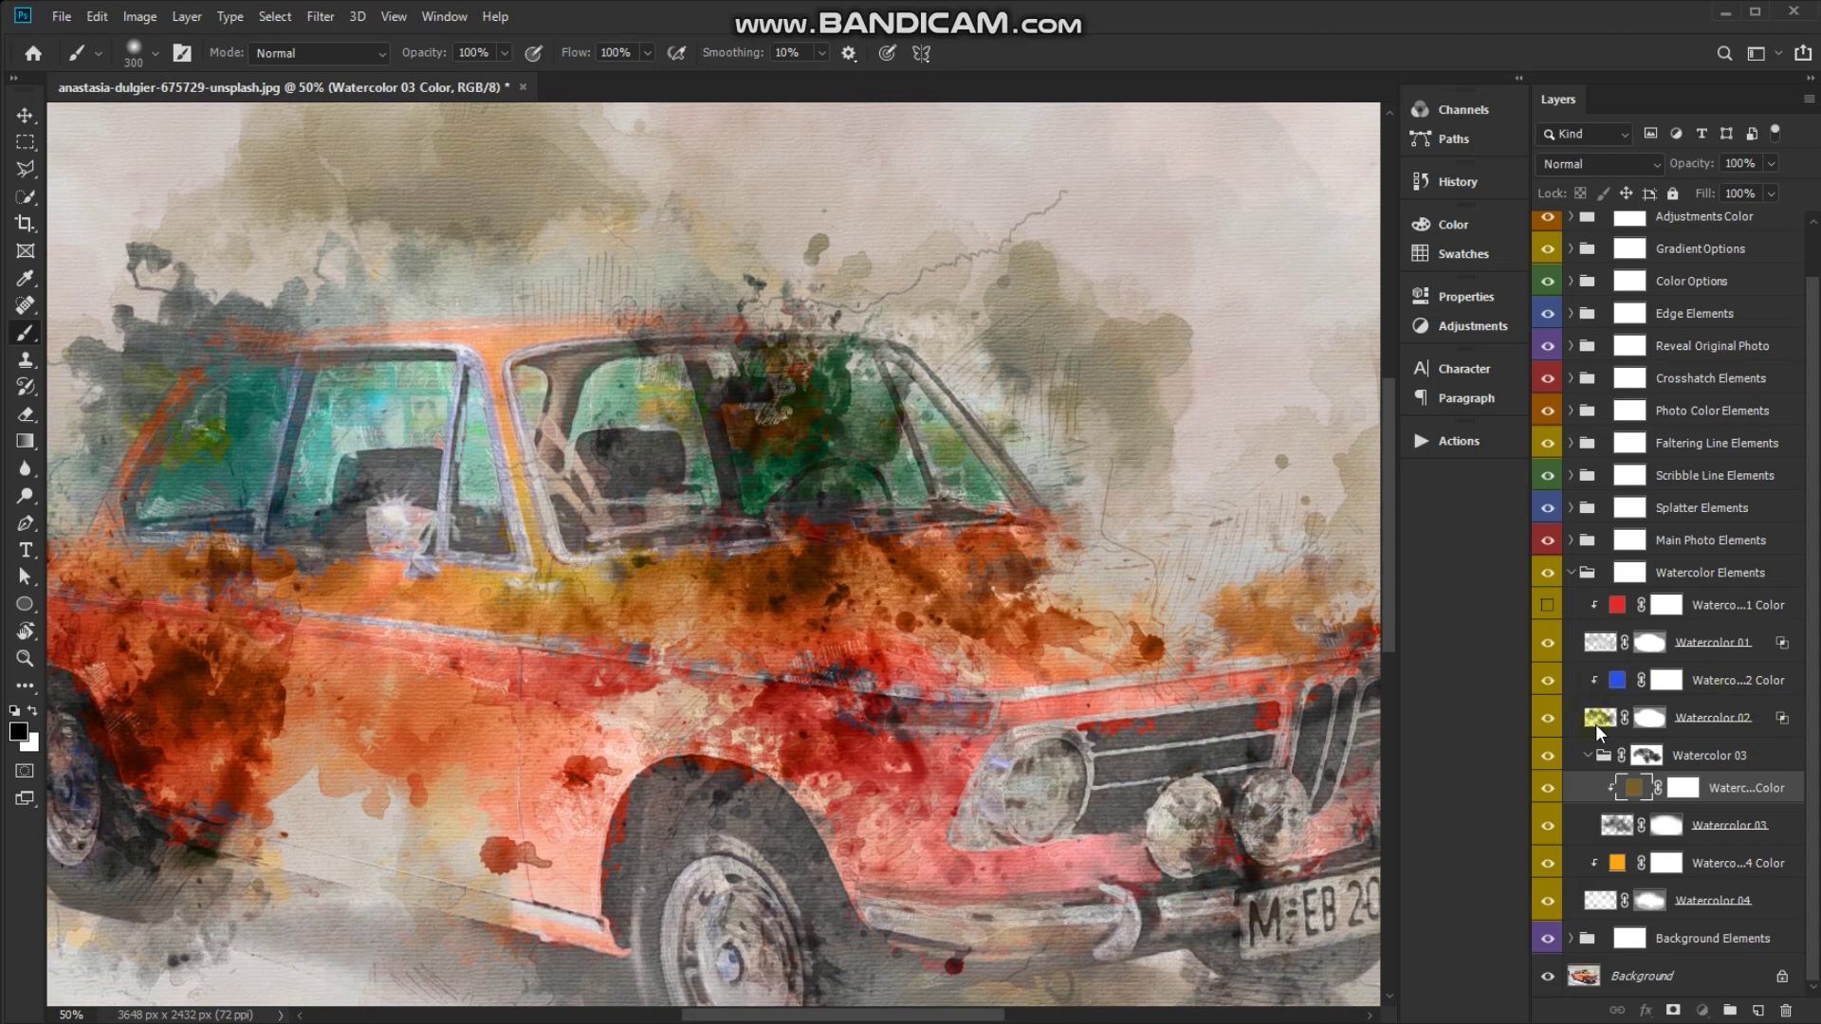
pyautogui.click(1556, 728)
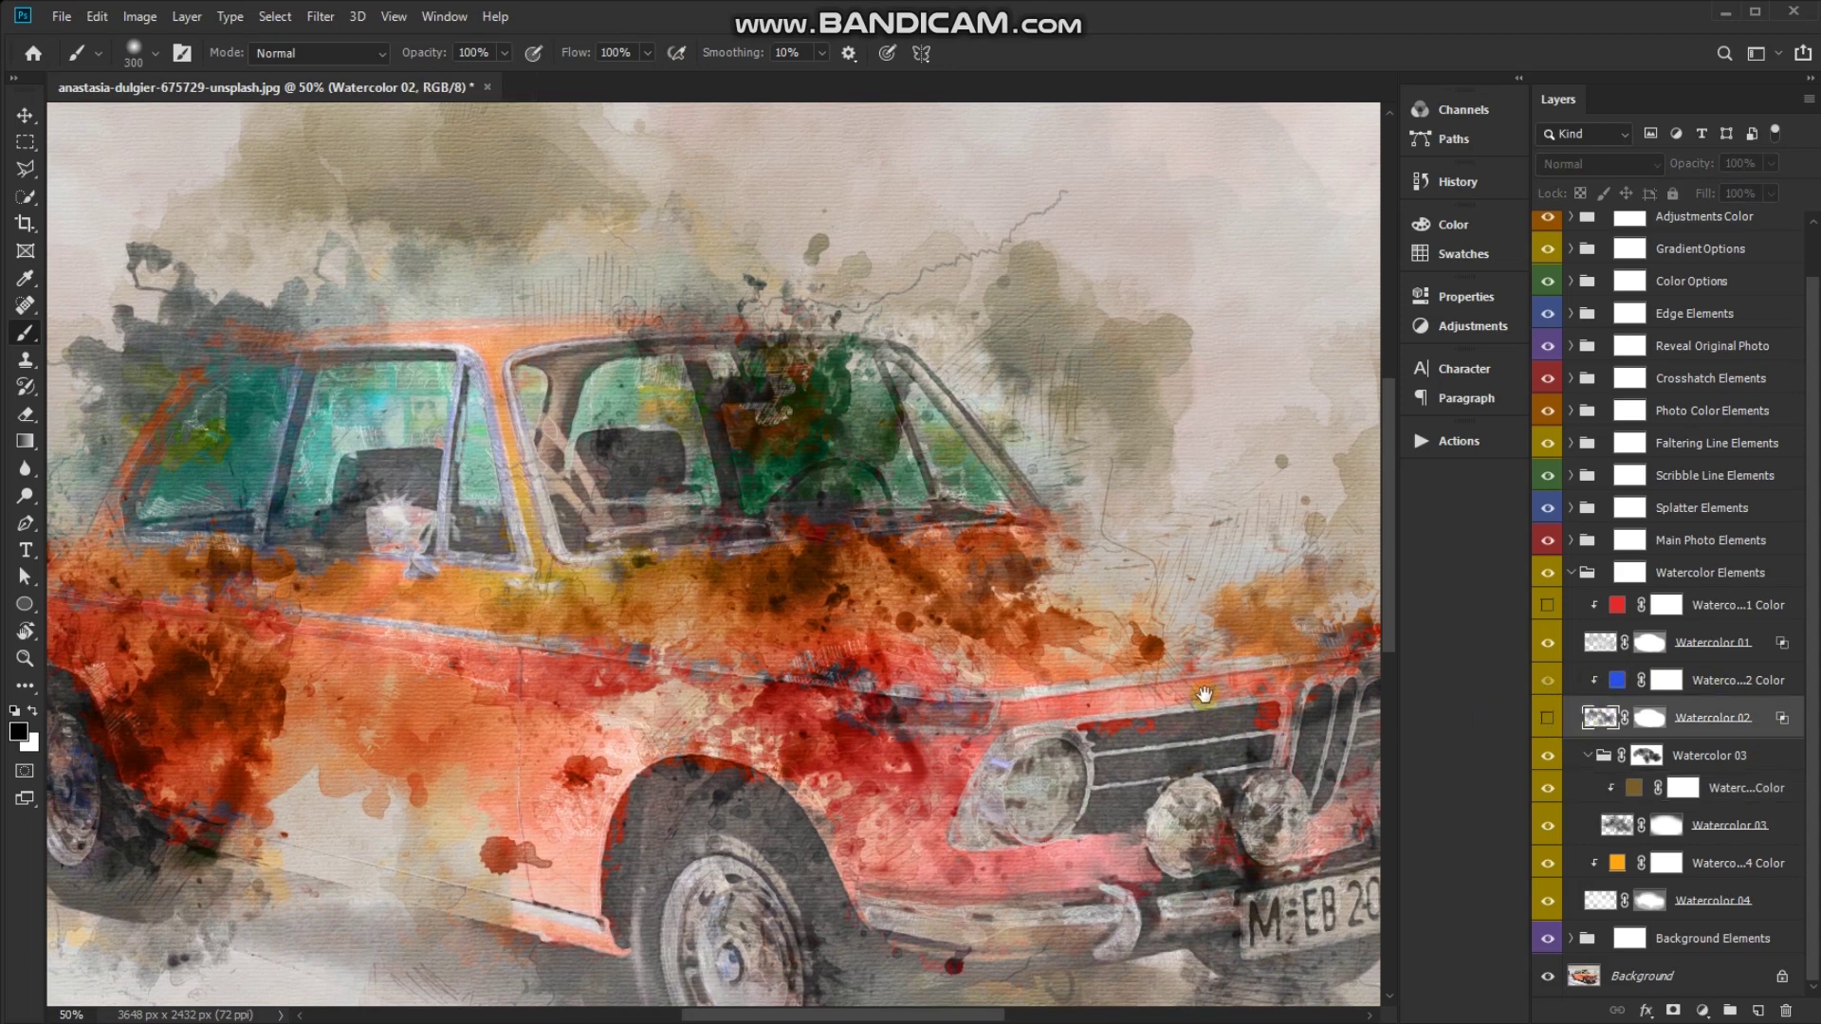
pyautogui.moveTo(1212, 711); pyautogui.dragTo(1138, 540)
pyautogui.scroll(-2, 1143, 549)
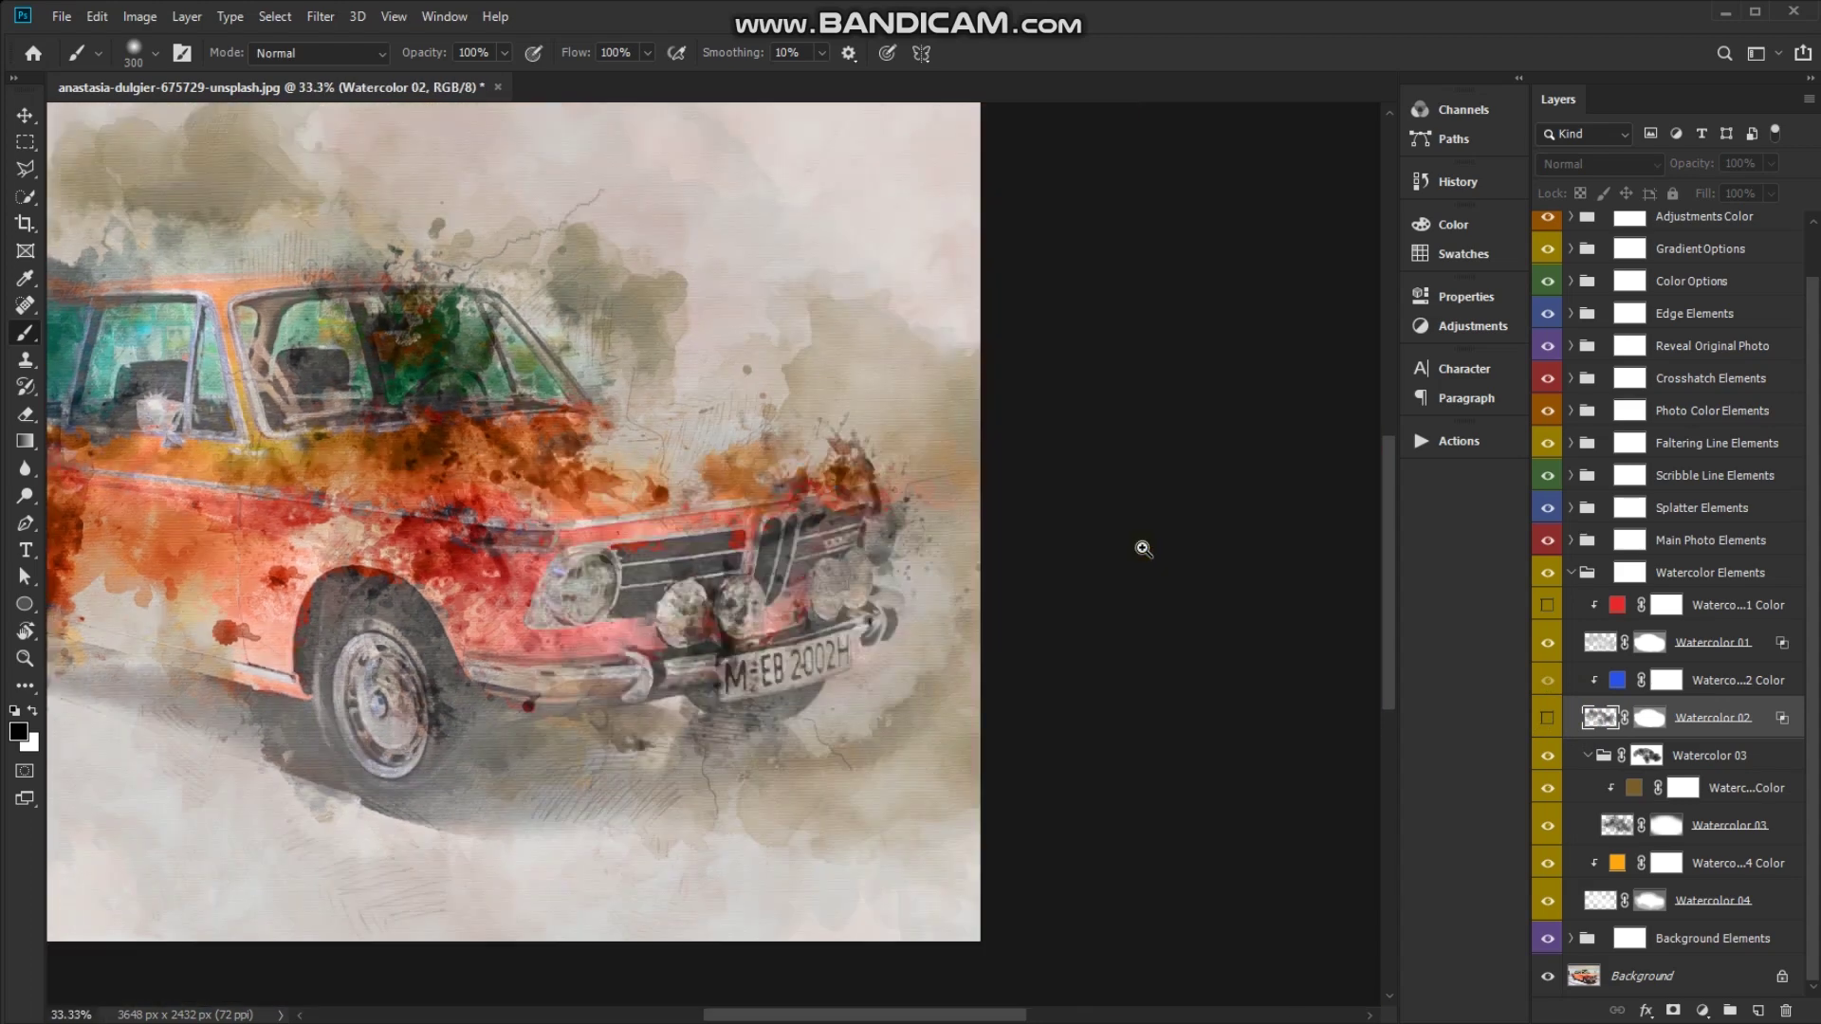
pyautogui.scroll(1, 1143, 545)
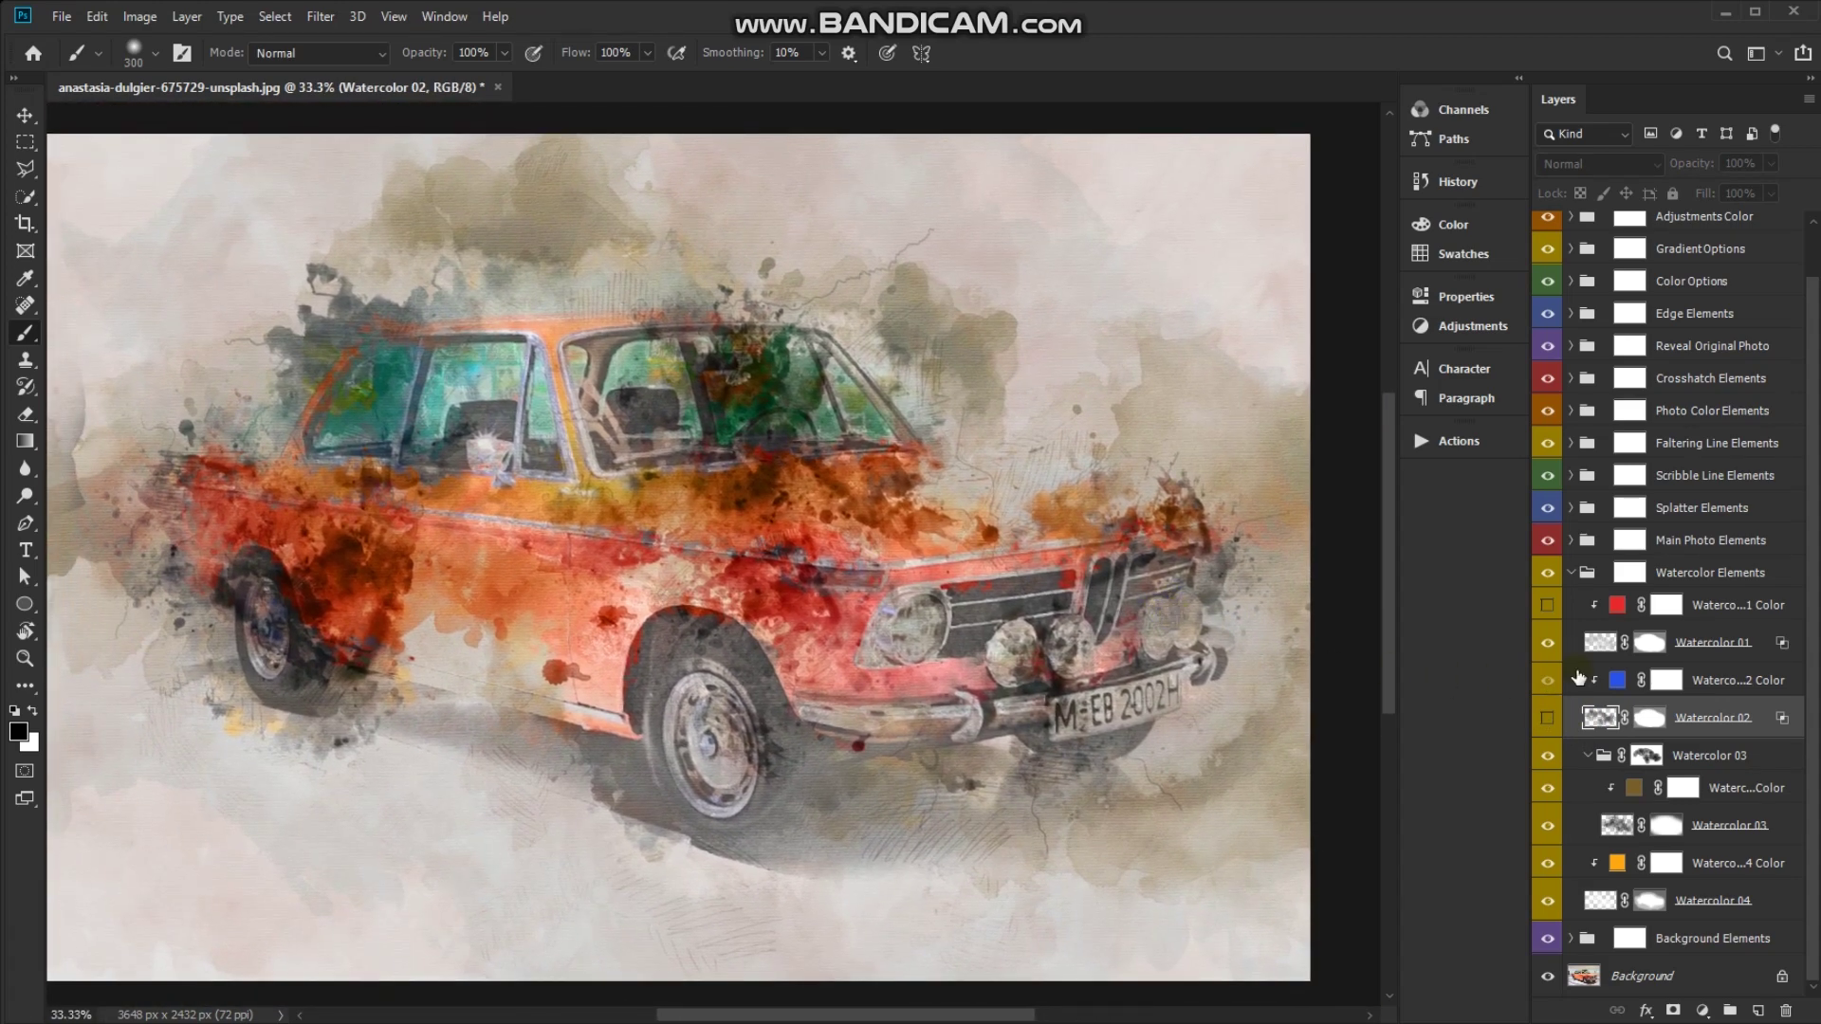
pyautogui.click(1550, 719)
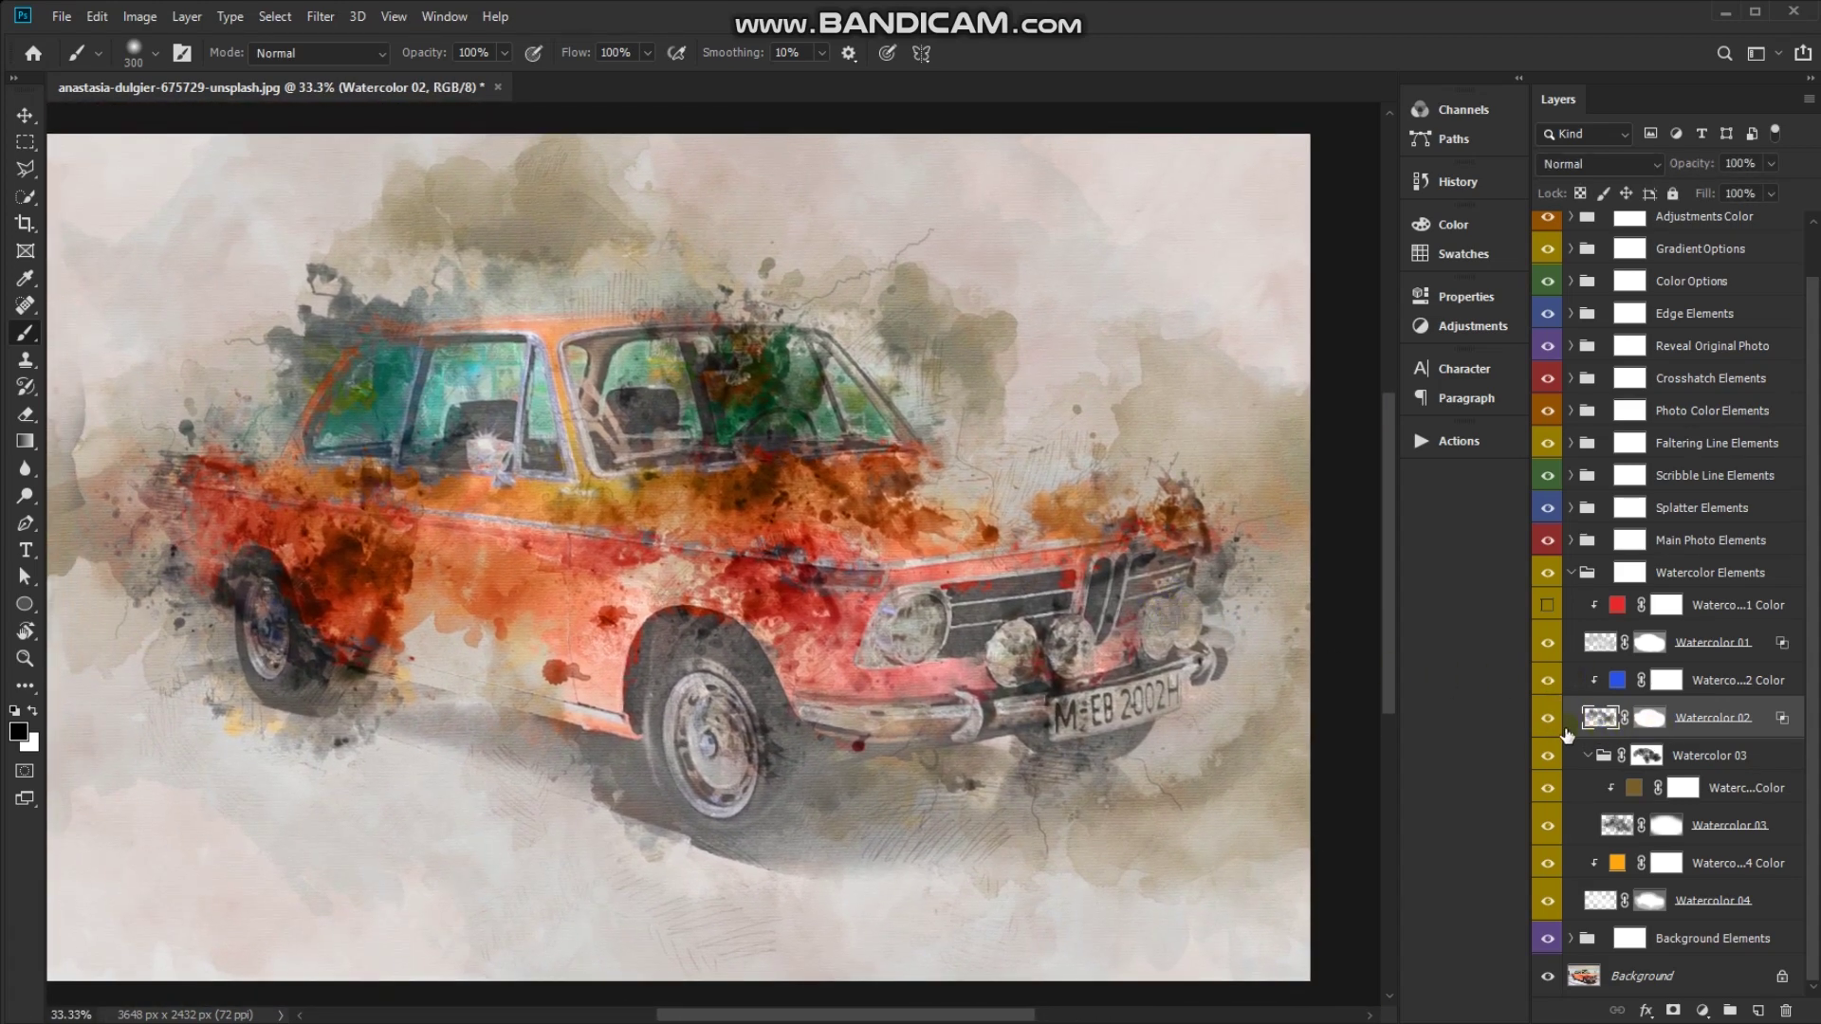
pyautogui.keyDown('ctrl'); pyautogui.click(1597, 719); pyautogui.keyUp('ctrl')
pyautogui.click(1703, 681)
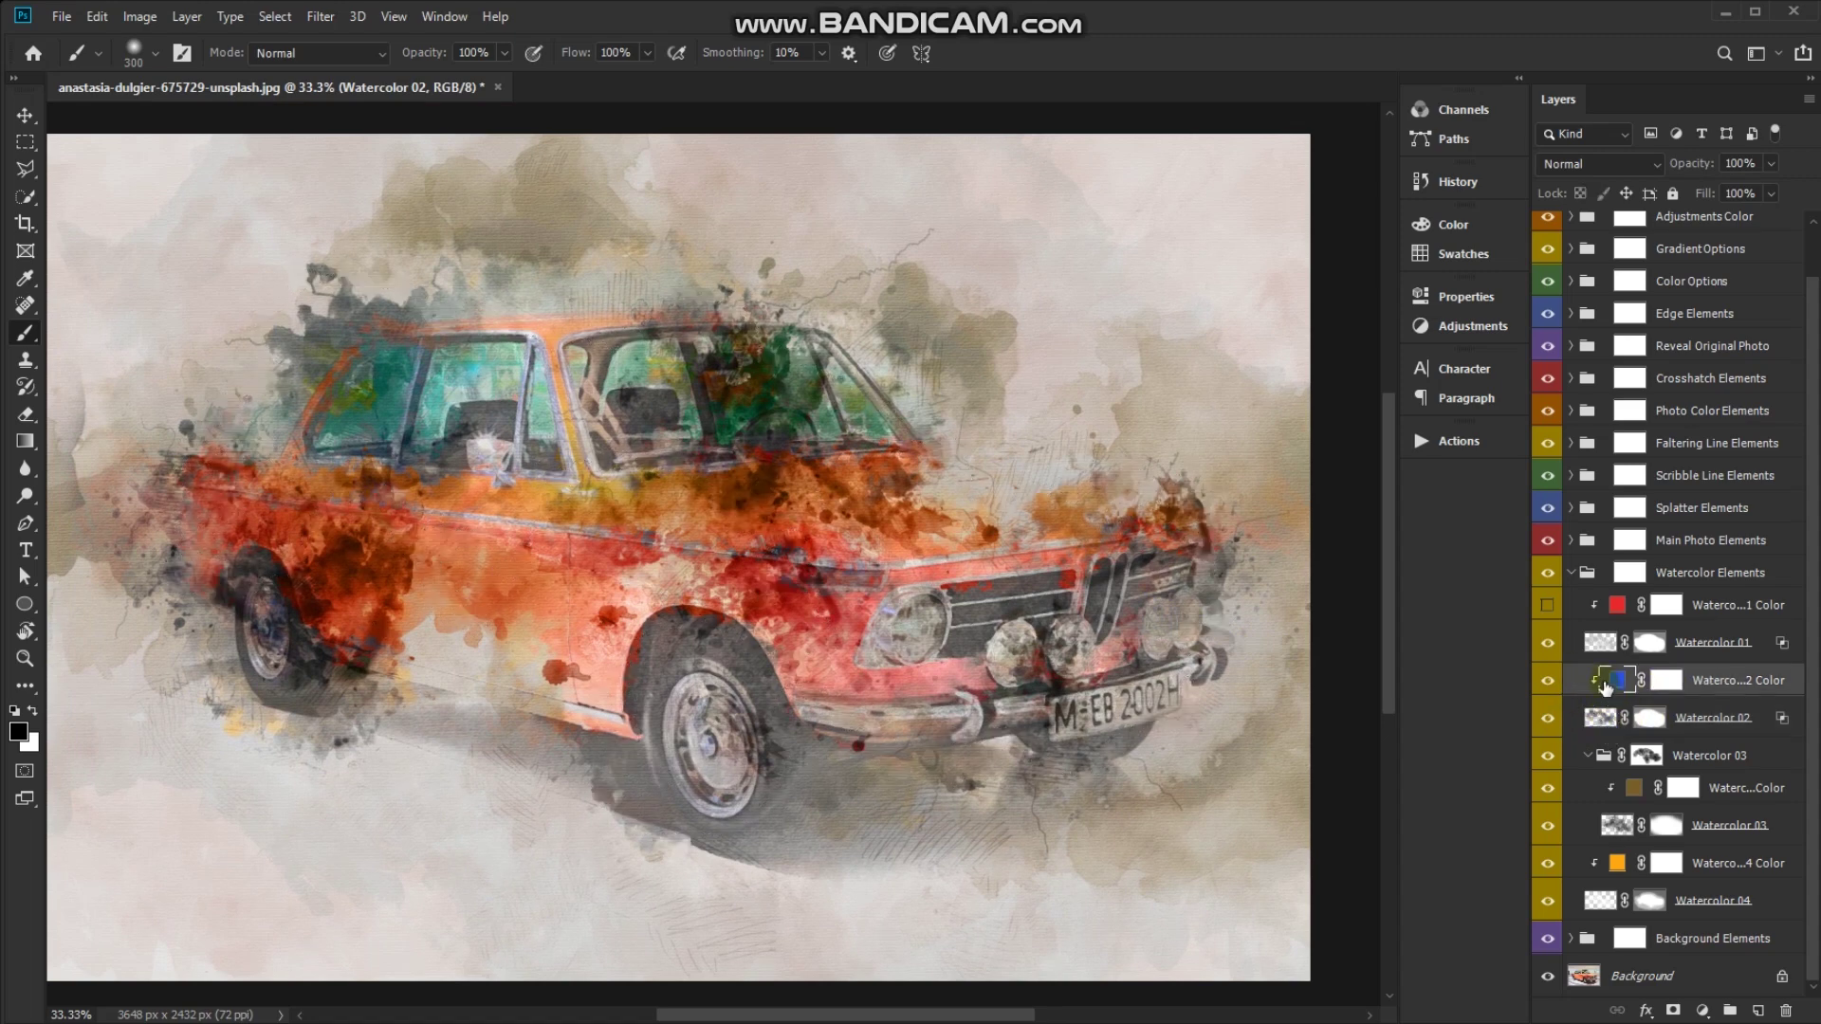
pyautogui.doubleClick(1614, 680)
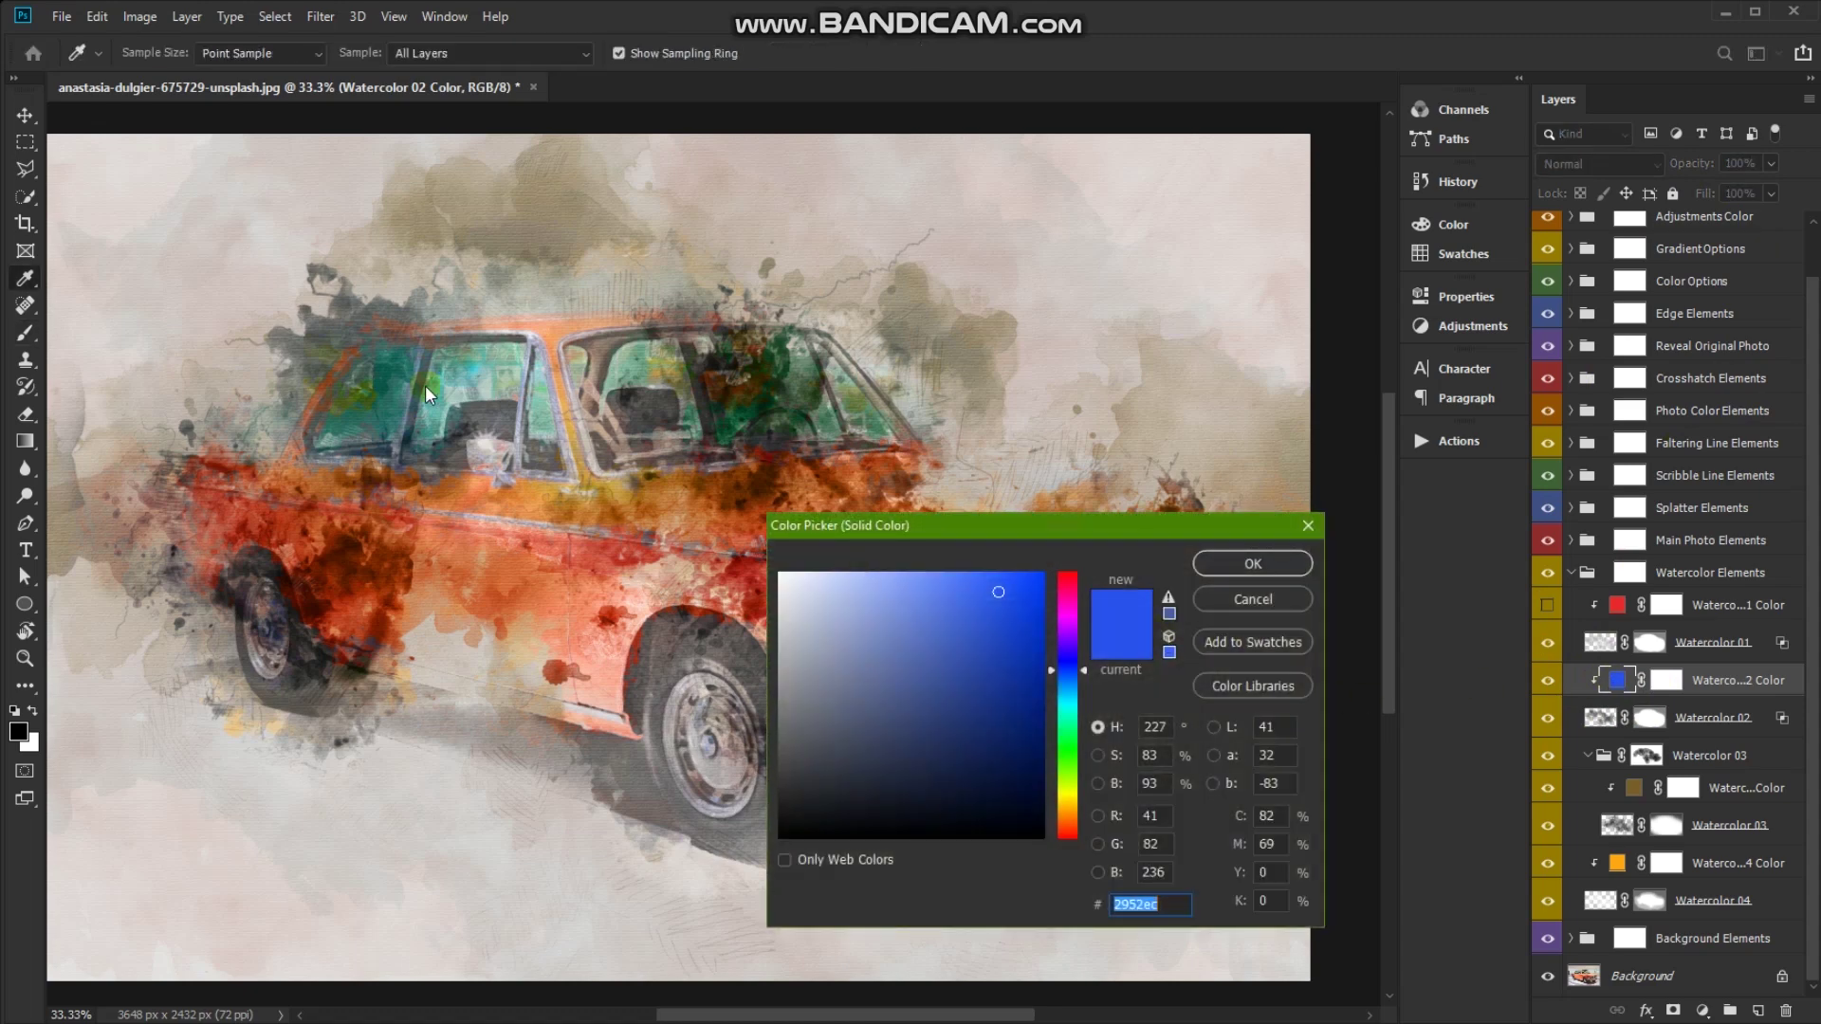
# Set the Watercolor 02 Color fill to dark teal 0e5647 and show the red Watercolor 01 Color layer
pyautogui.click(388, 392)
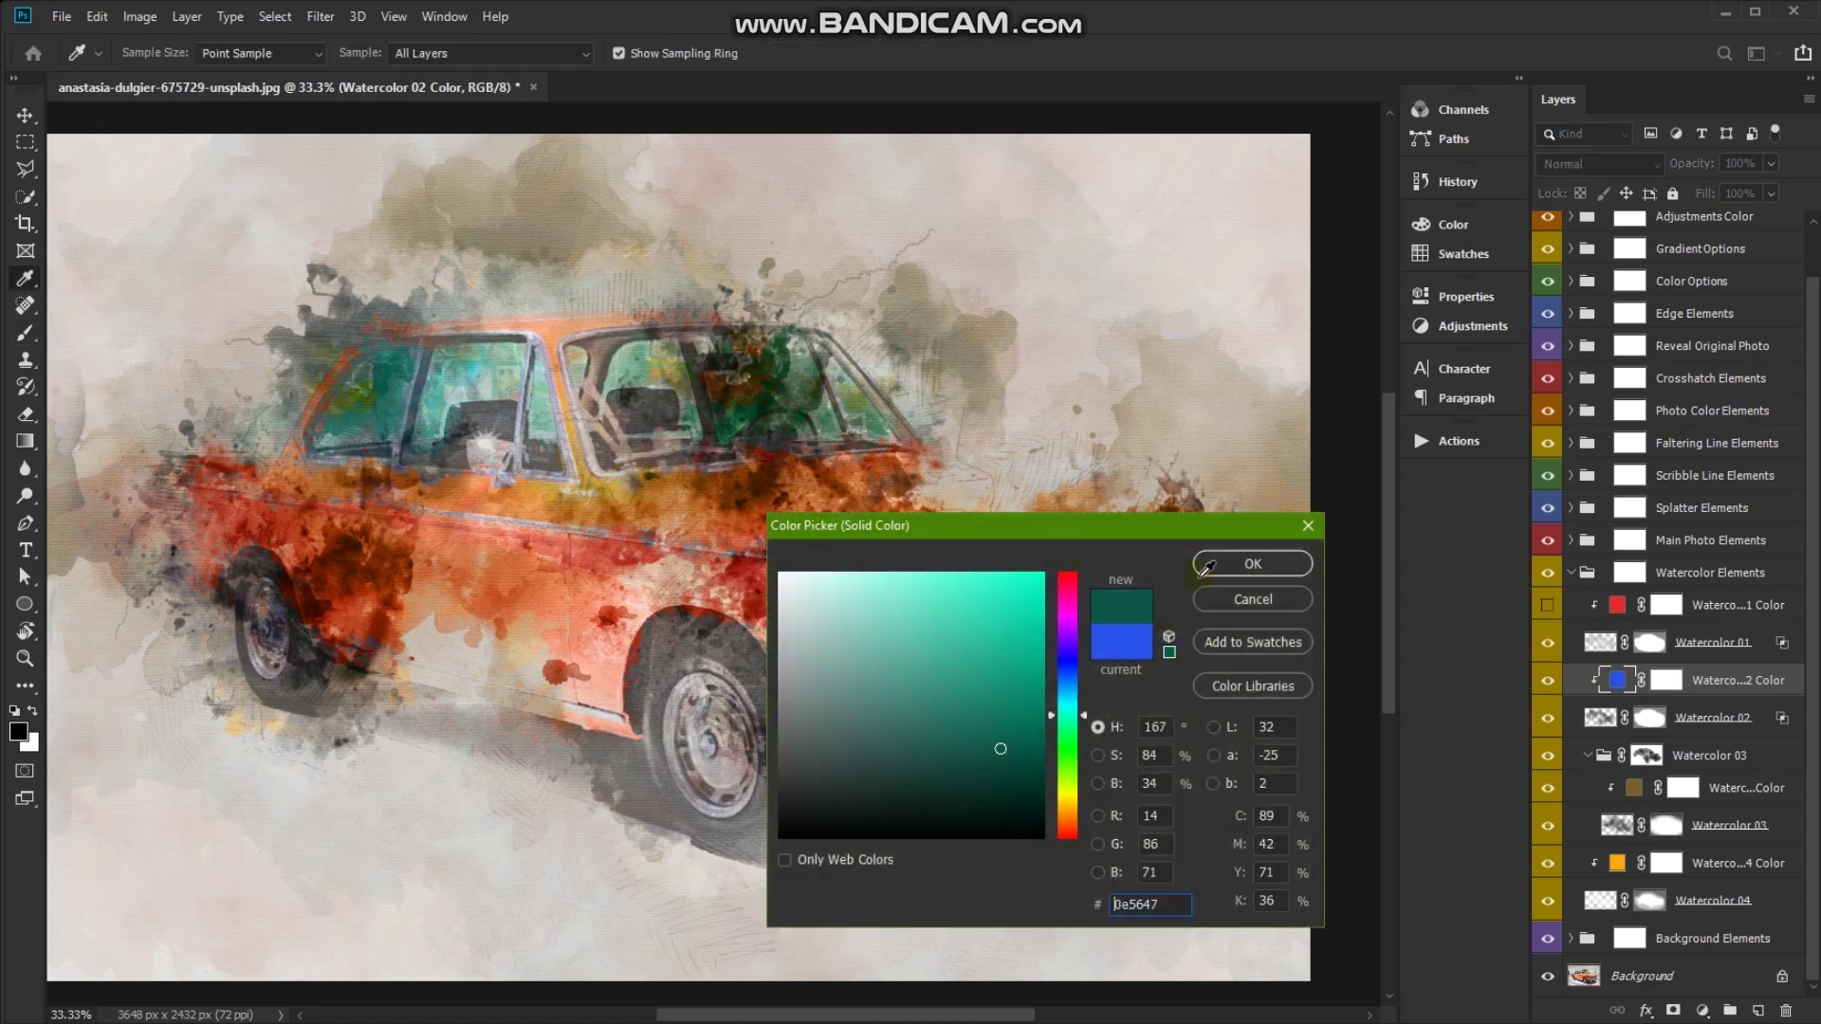
pyautogui.click(1235, 565)
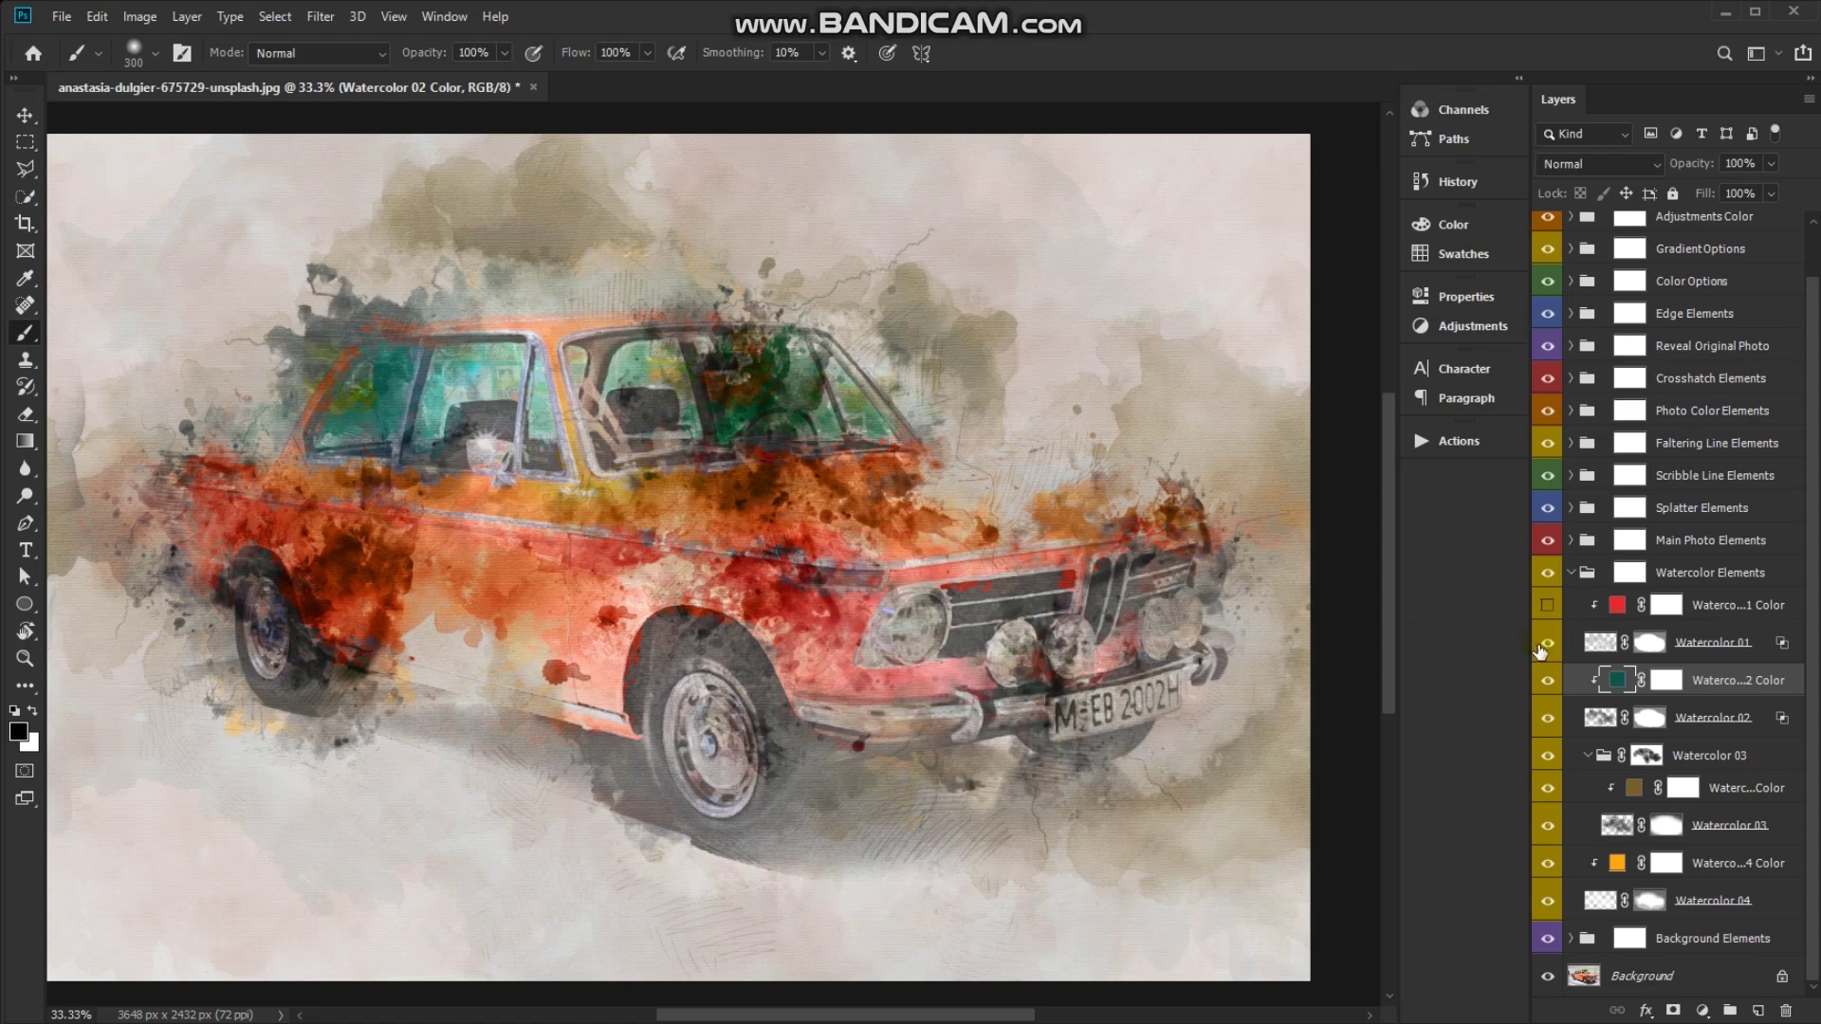
pyautogui.click(1547, 607)
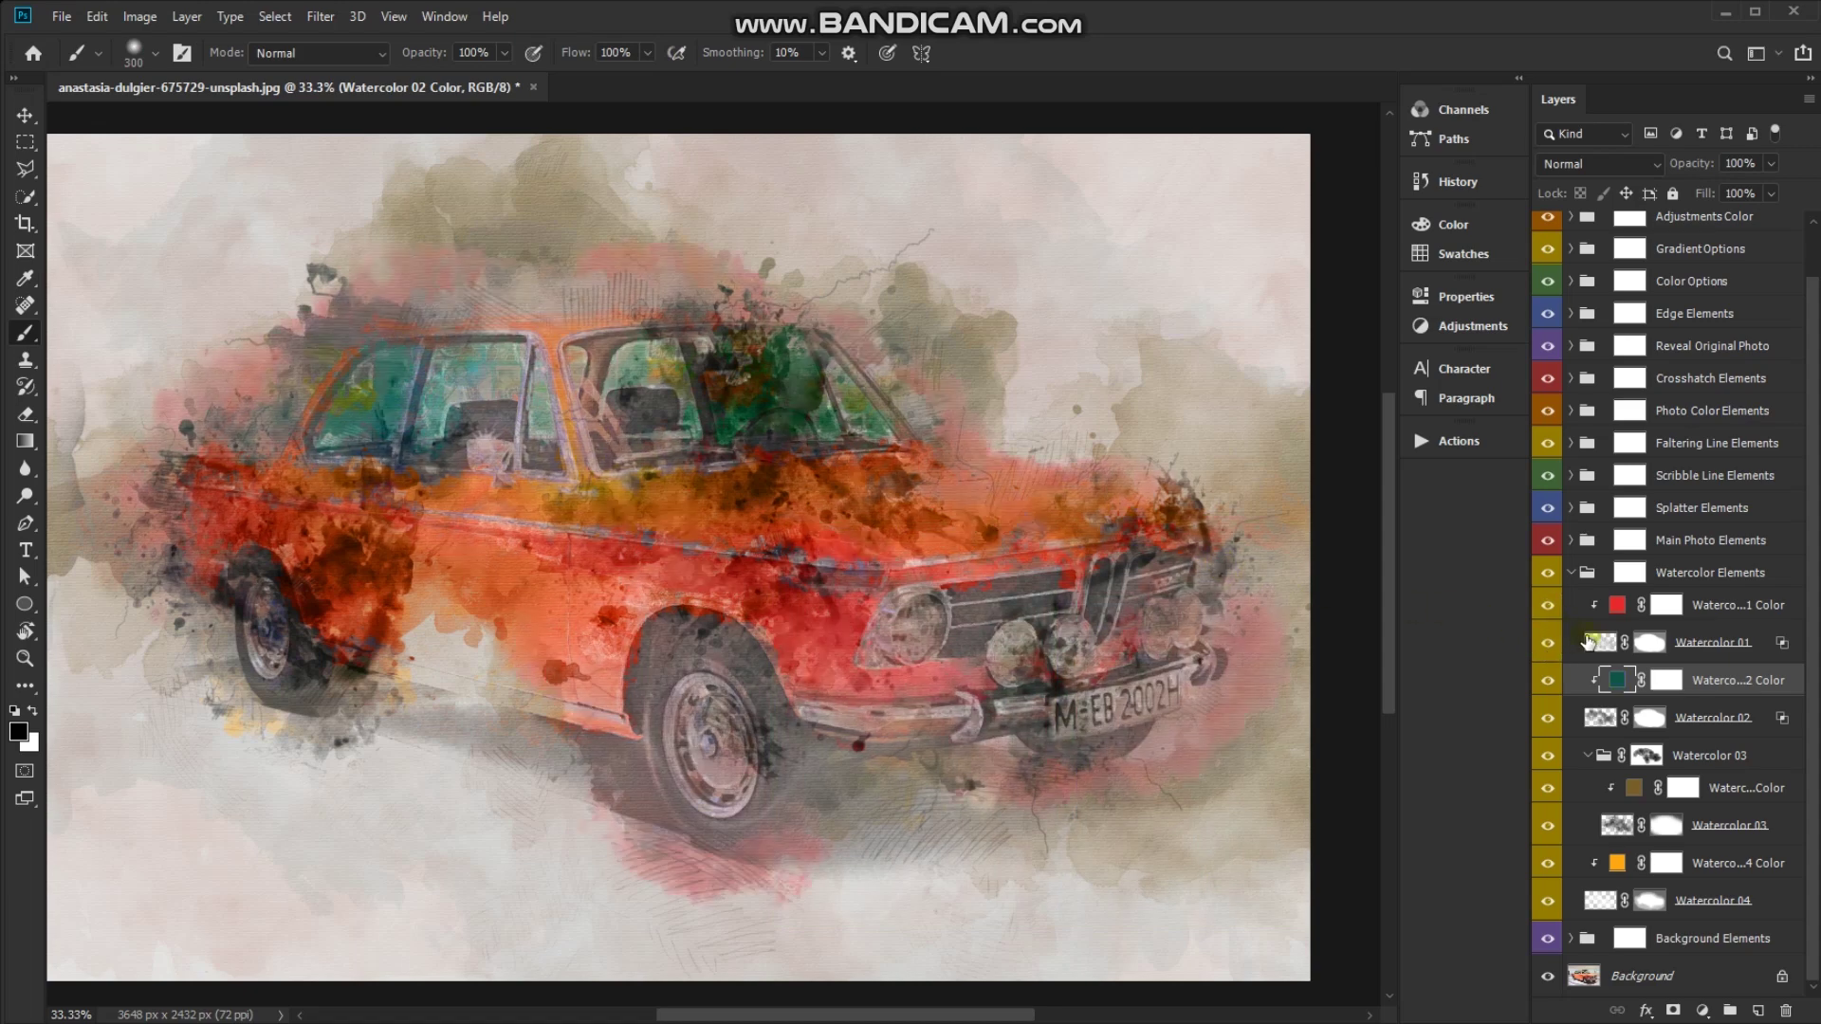
pyautogui.click(1617, 607)
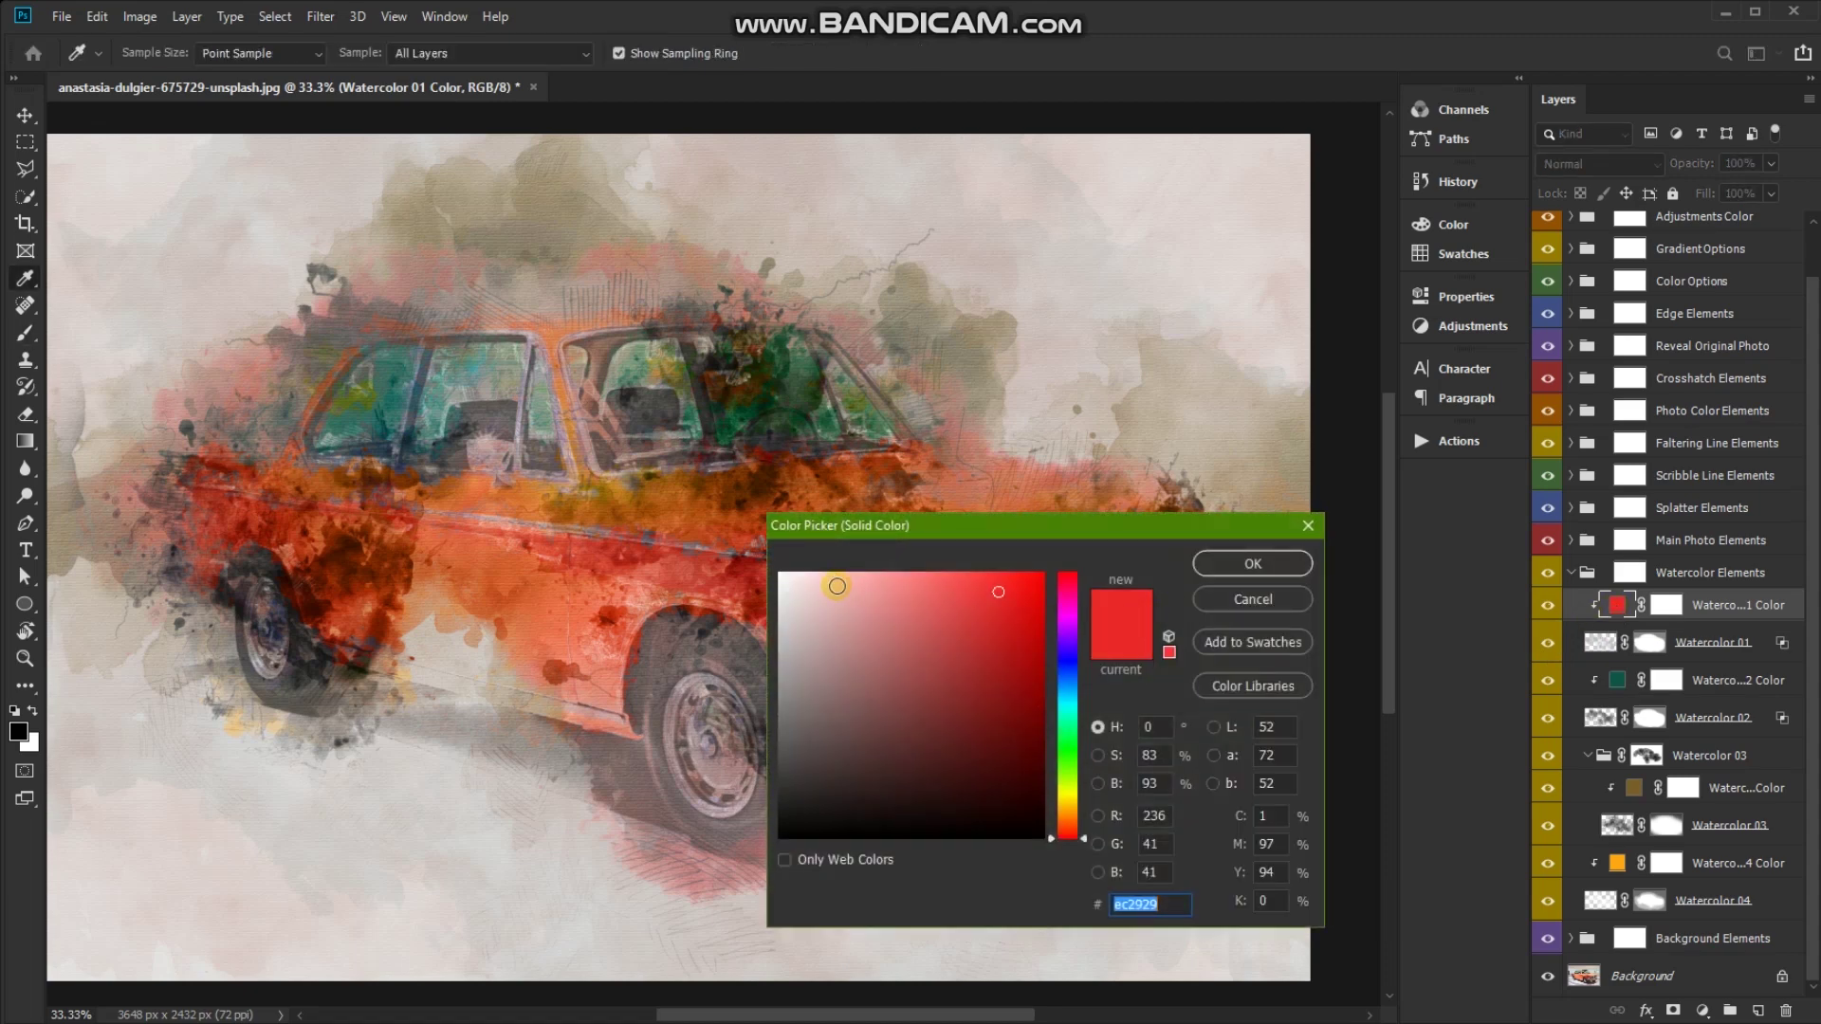
# Try yellow, pink, orange and green hues for the Watercolor 01 Color fill
pyautogui.click(1067, 805)
pyautogui.moveTo(1013, 534); pyautogui.dragTo(1330, 278)
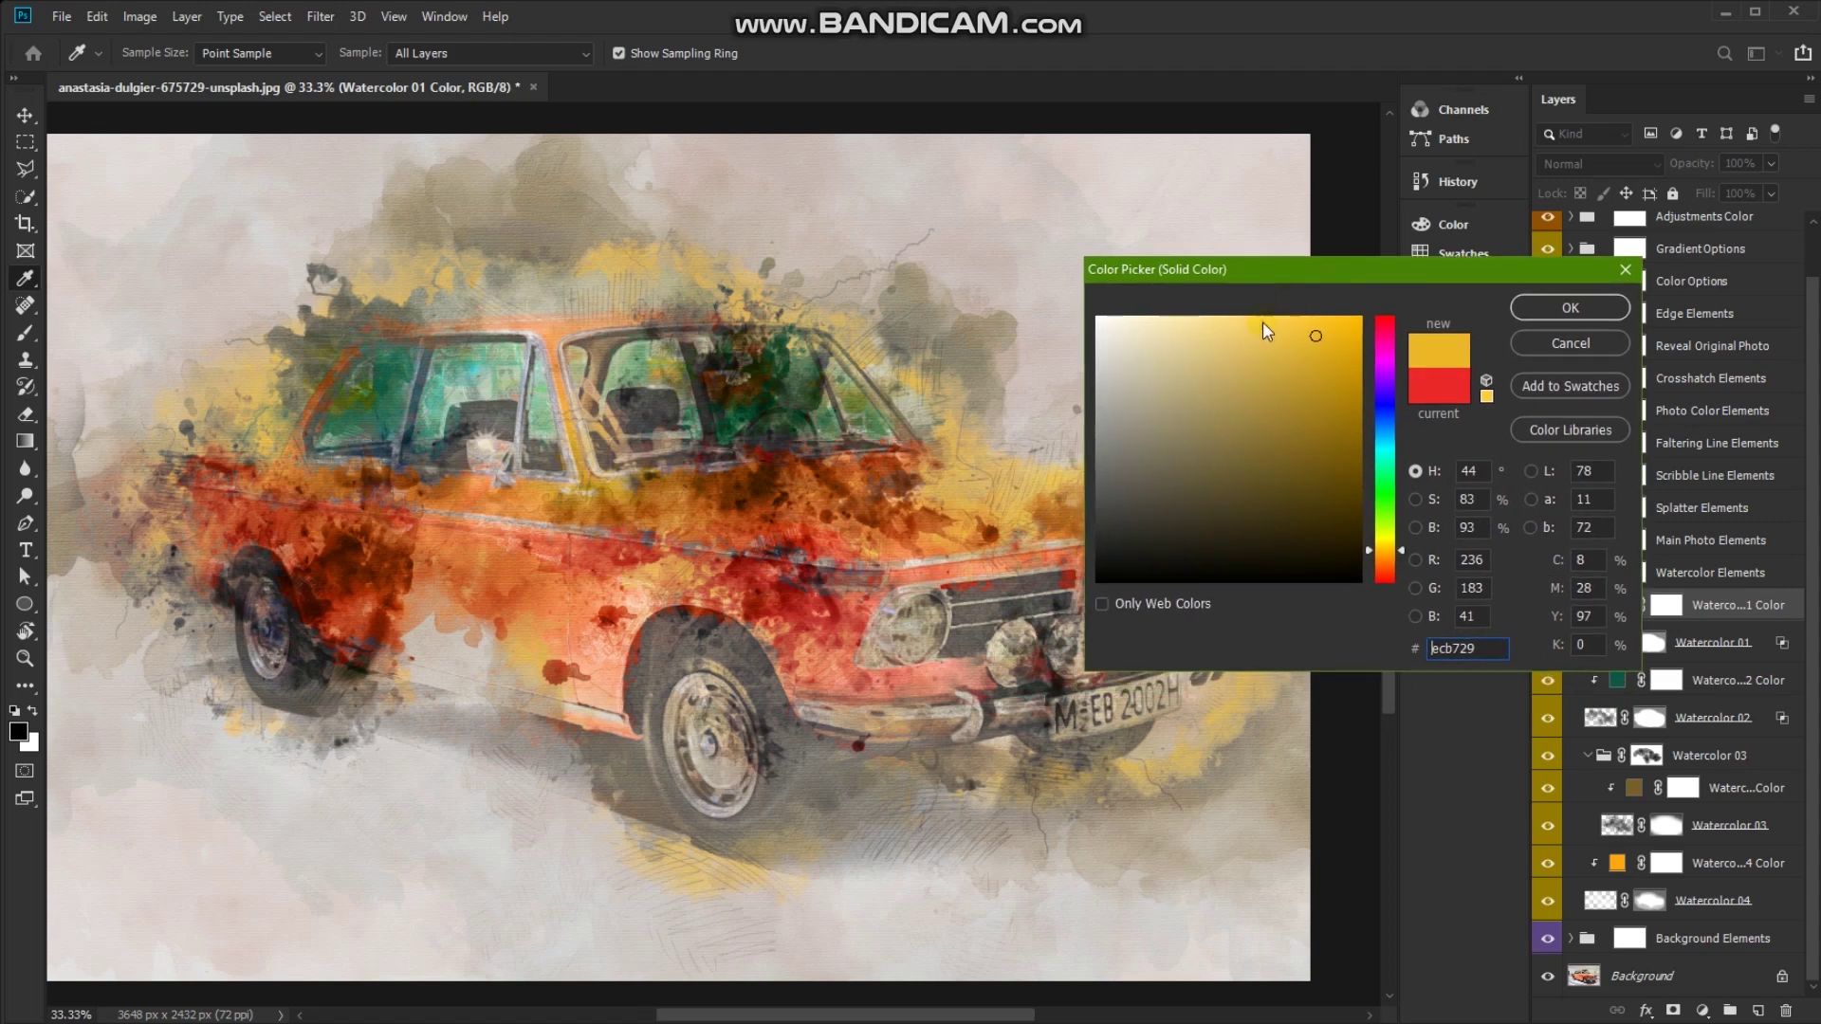
pyautogui.click(928, 664)
pyautogui.click(563, 589)
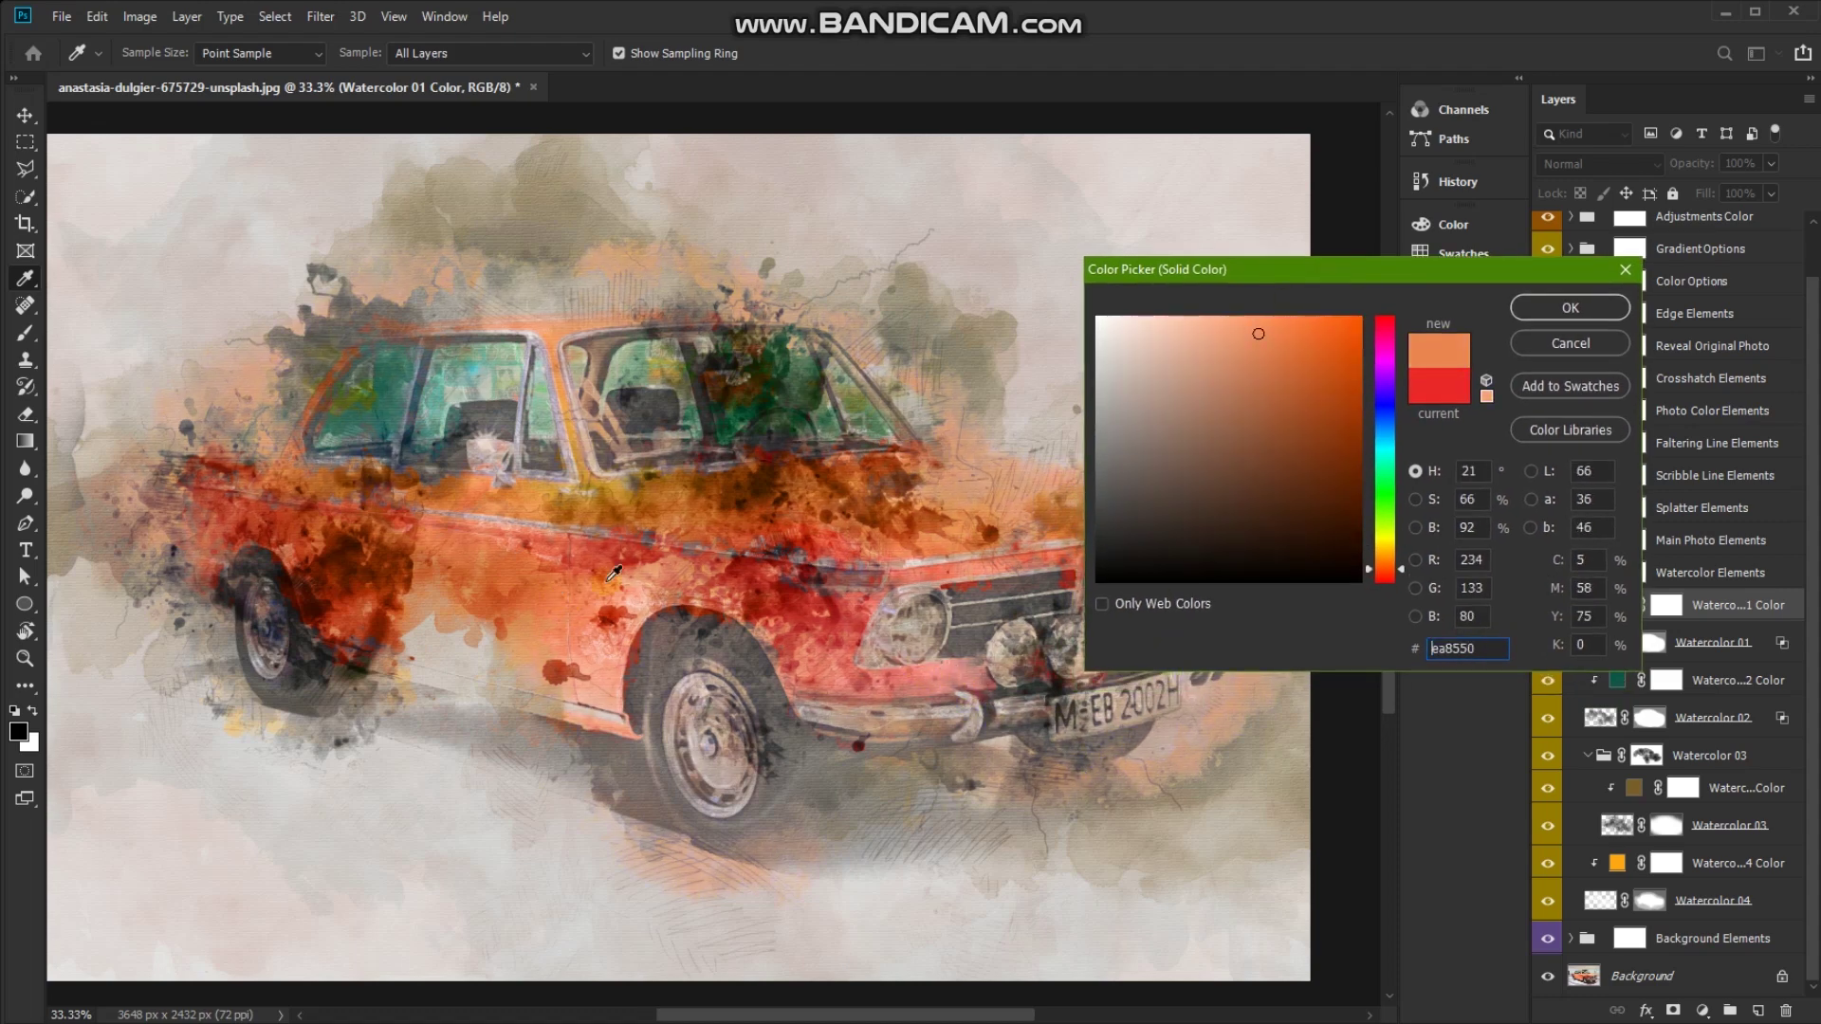
pyautogui.click(1385, 556)
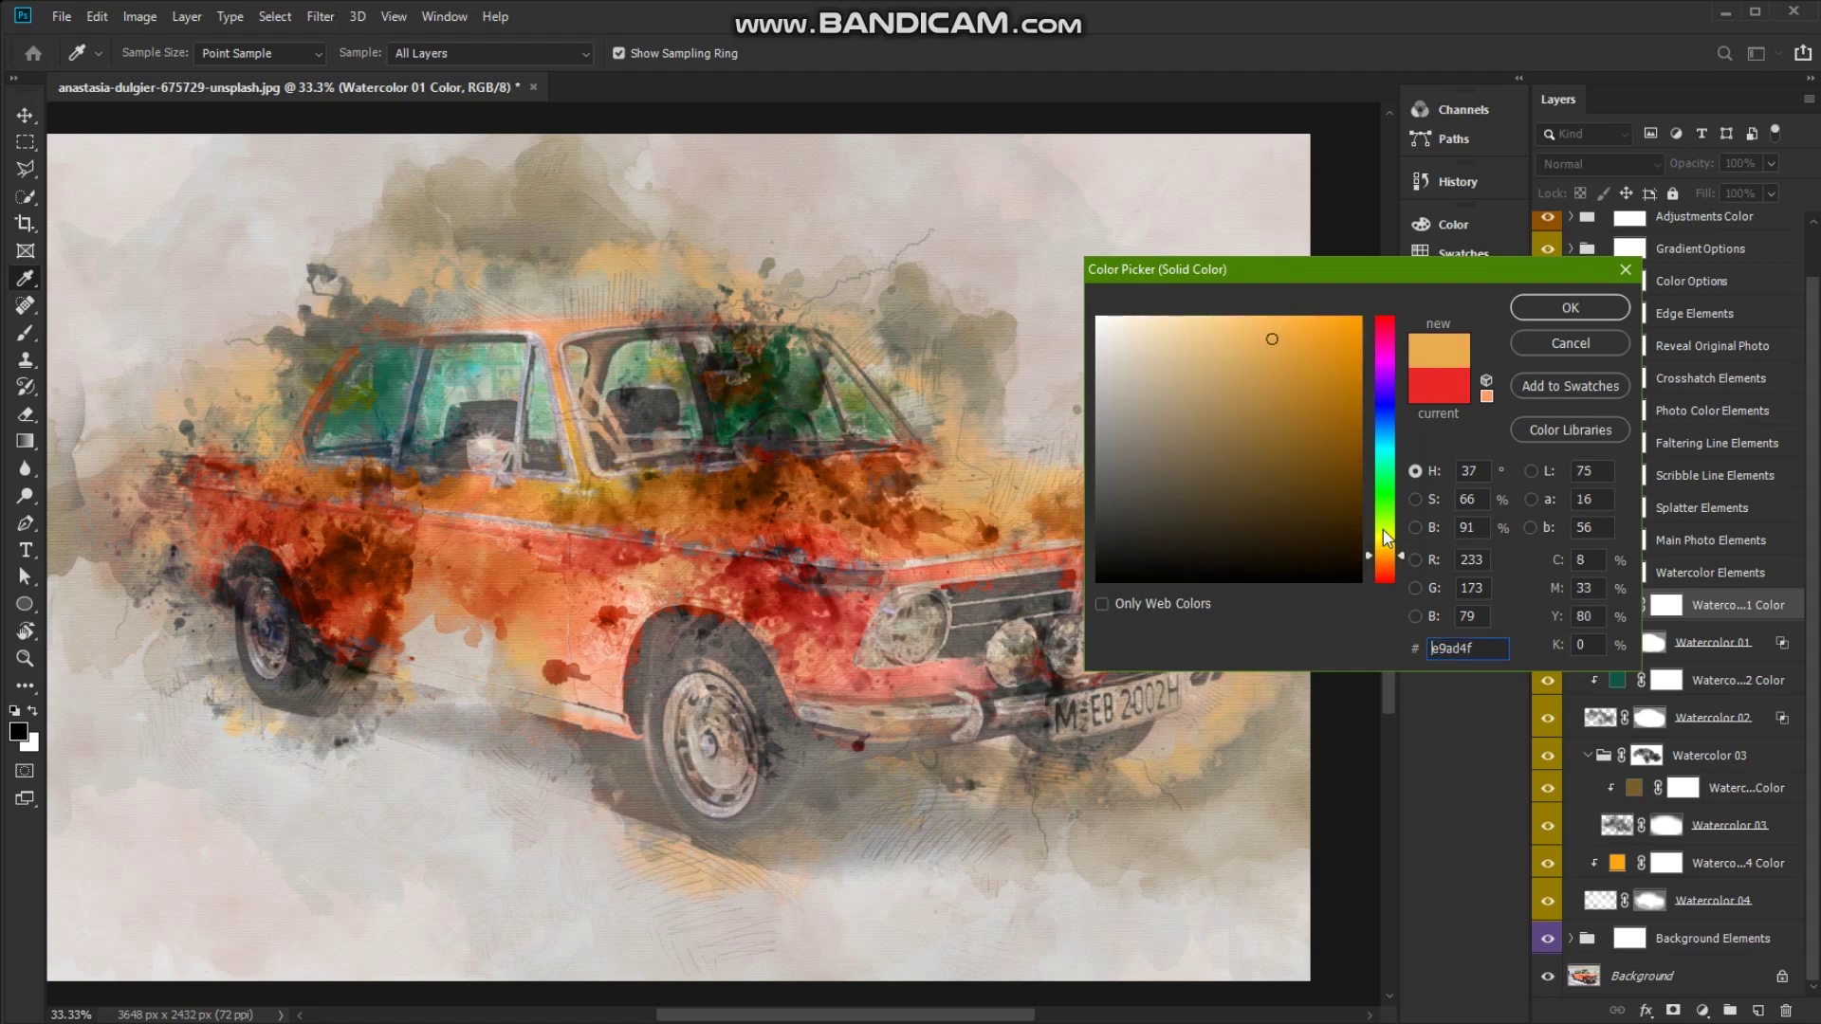
pyautogui.click(1382, 529)
pyautogui.click(1385, 489)
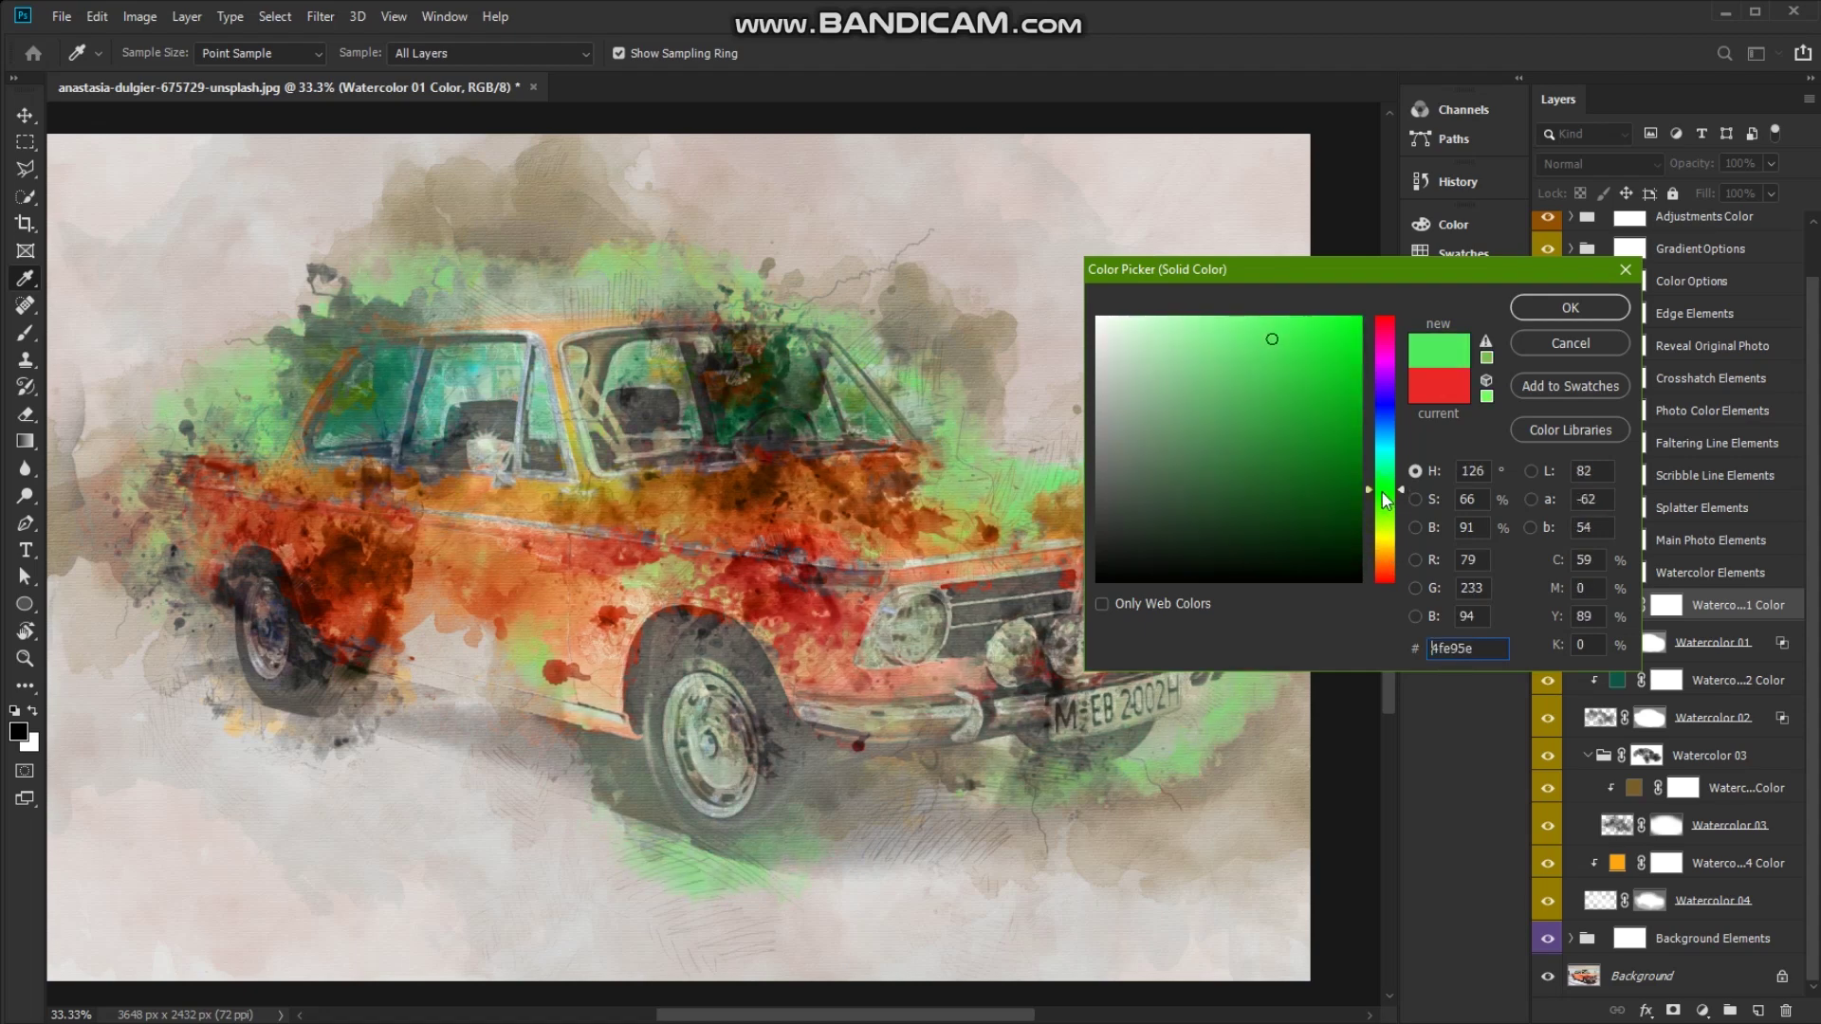
# Settle the Watercolor 01 Color fill on golden brown b47c1a and collapse Watercolor Elements
pyautogui.click(1384, 548)
pyautogui.click(1383, 554)
pyautogui.click(1320, 414)
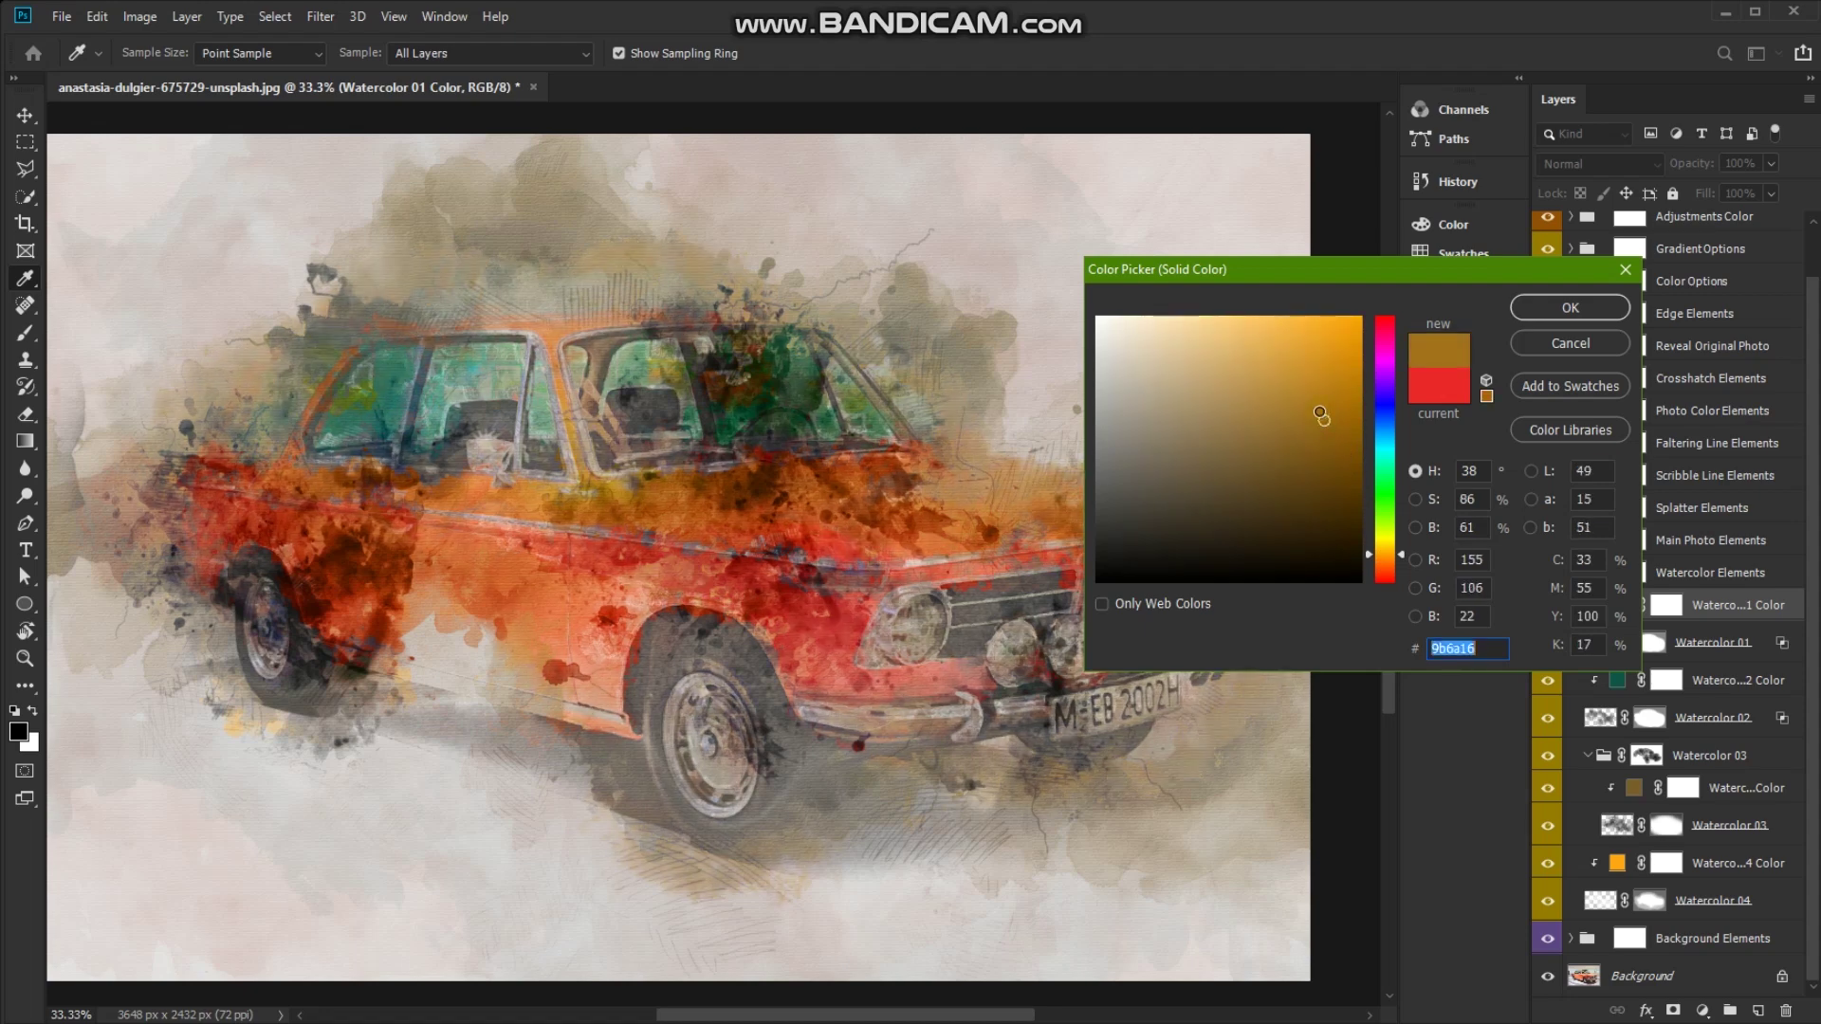
pyautogui.click(1385, 550)
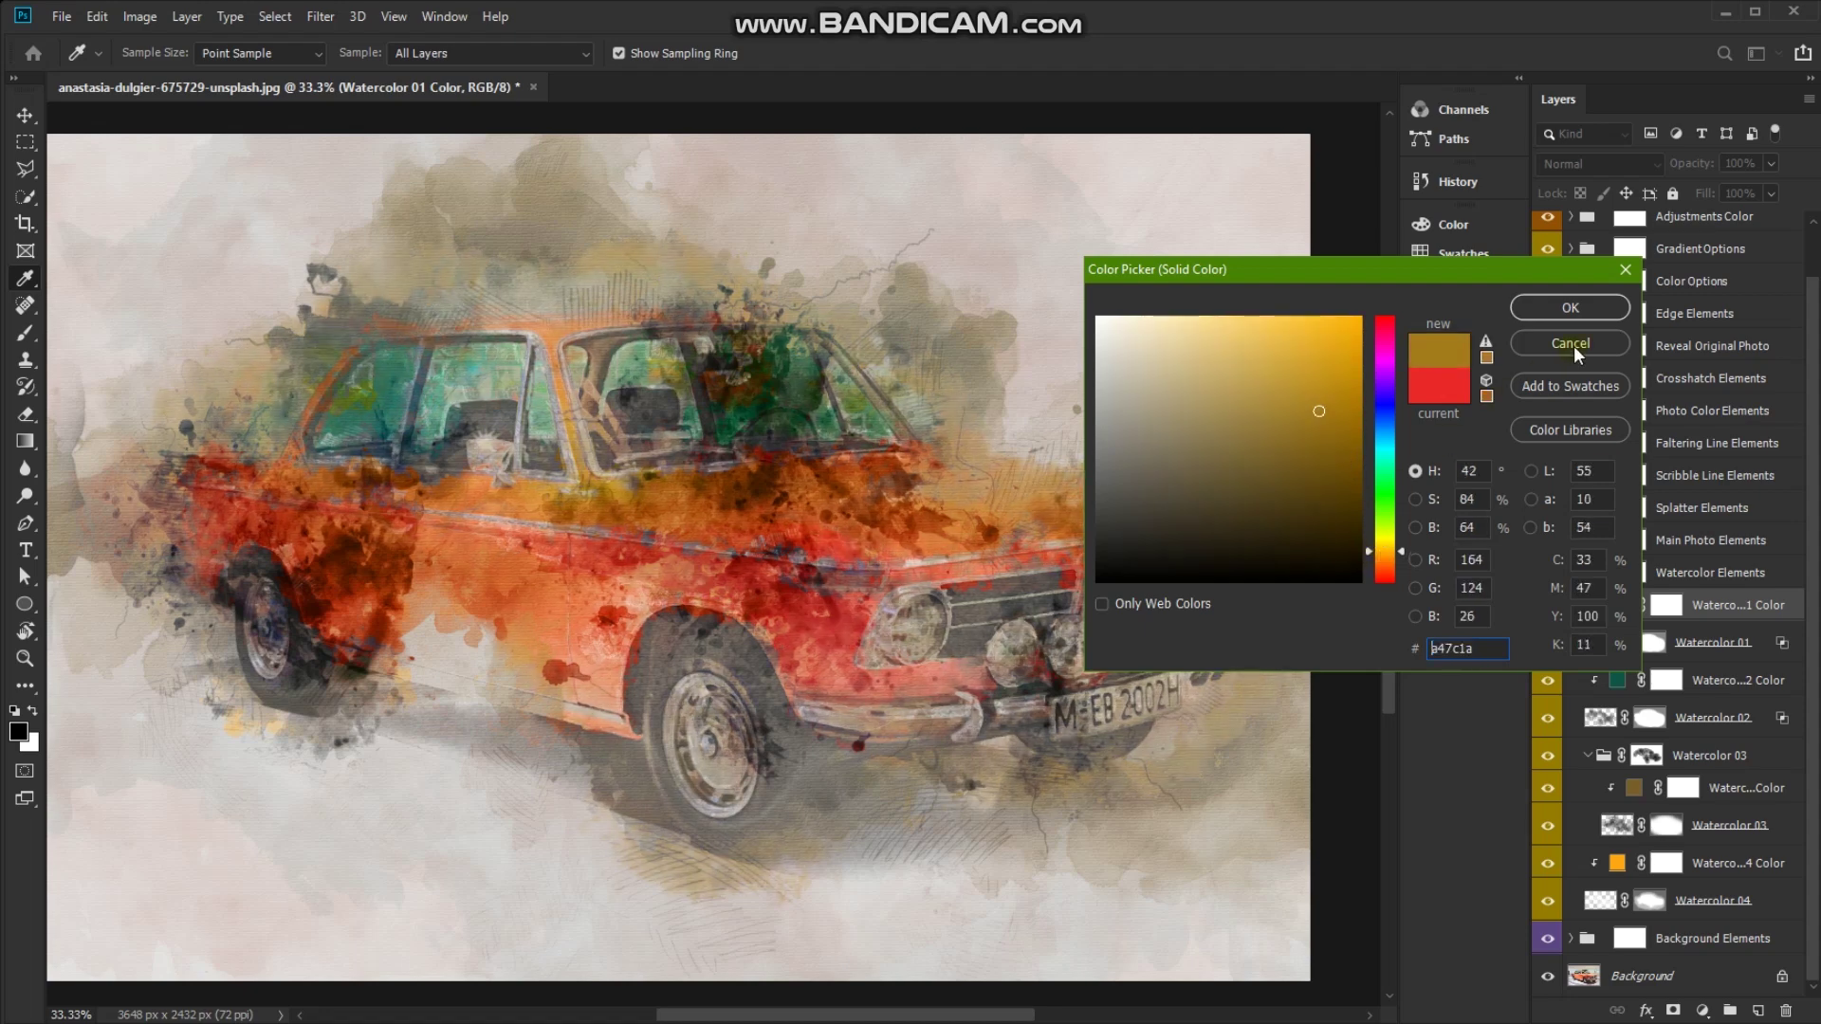
pyautogui.click(1570, 307)
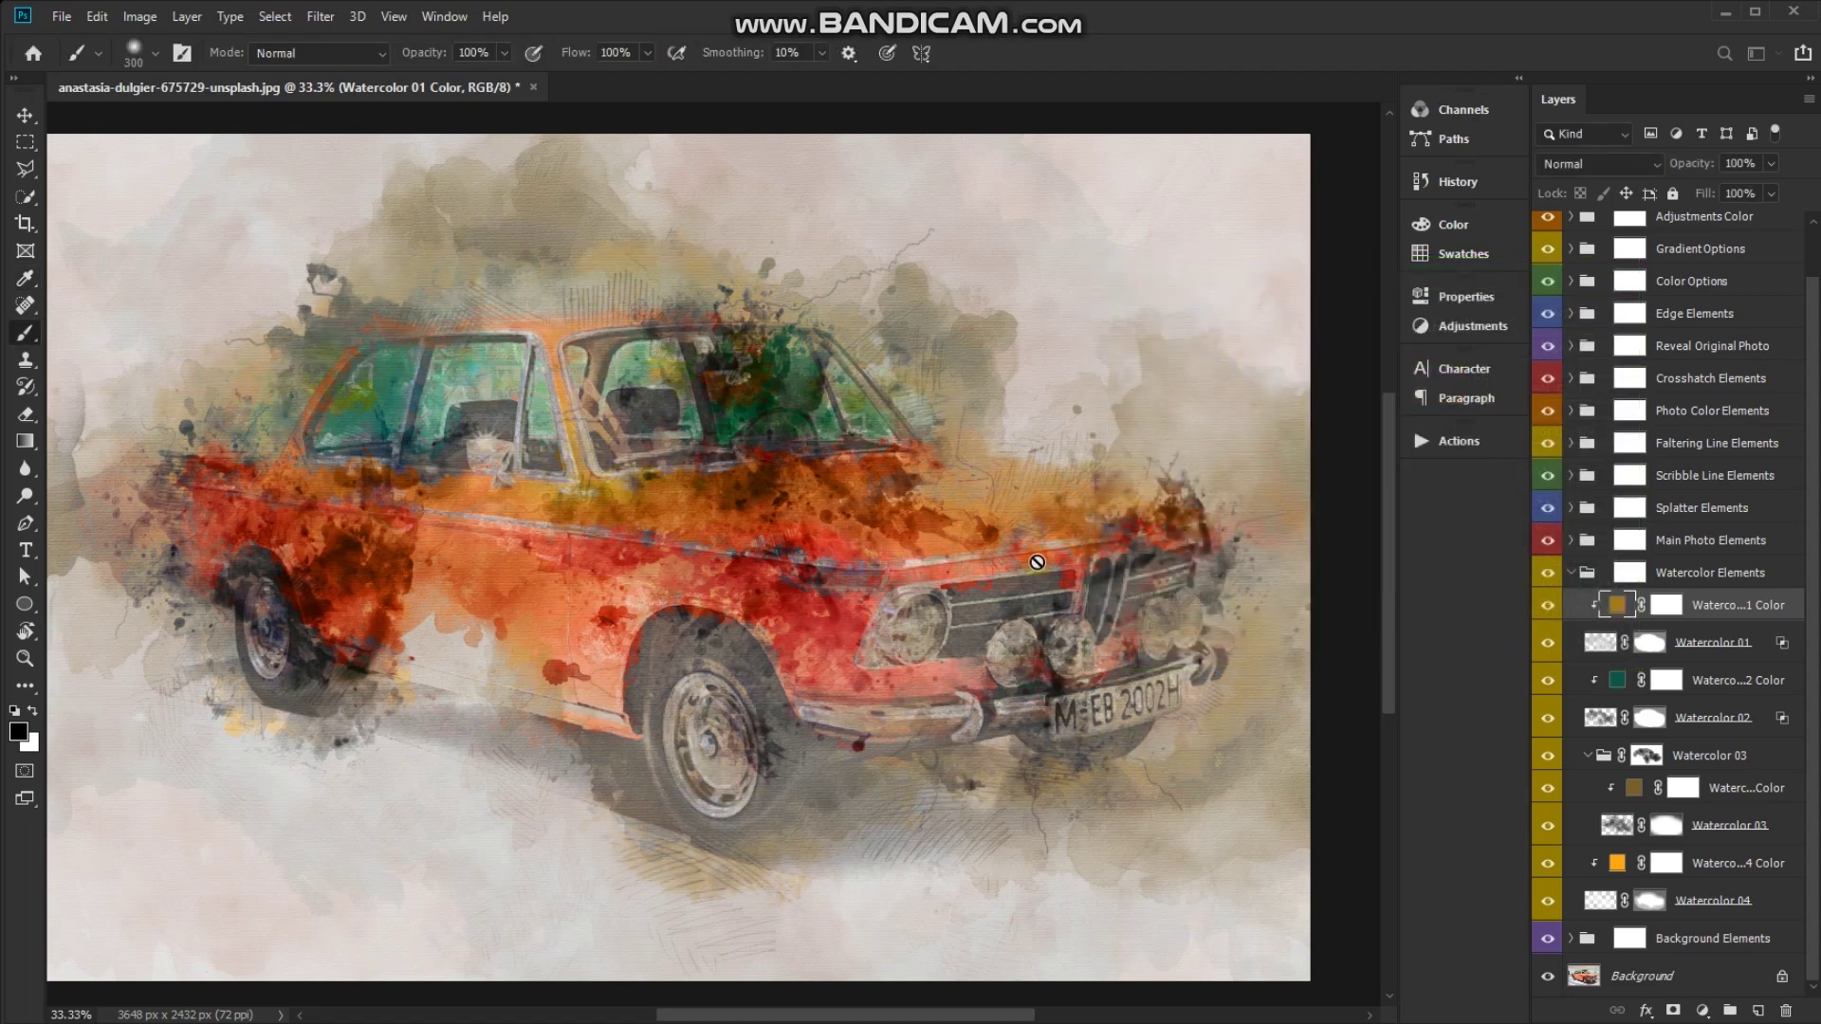
pyautogui.click(1572, 573)
# Expand Main Photo Elements and turn on the Highlight Main Photo layer
pyautogui.click(1584, 612)
pyautogui.click(1572, 598)
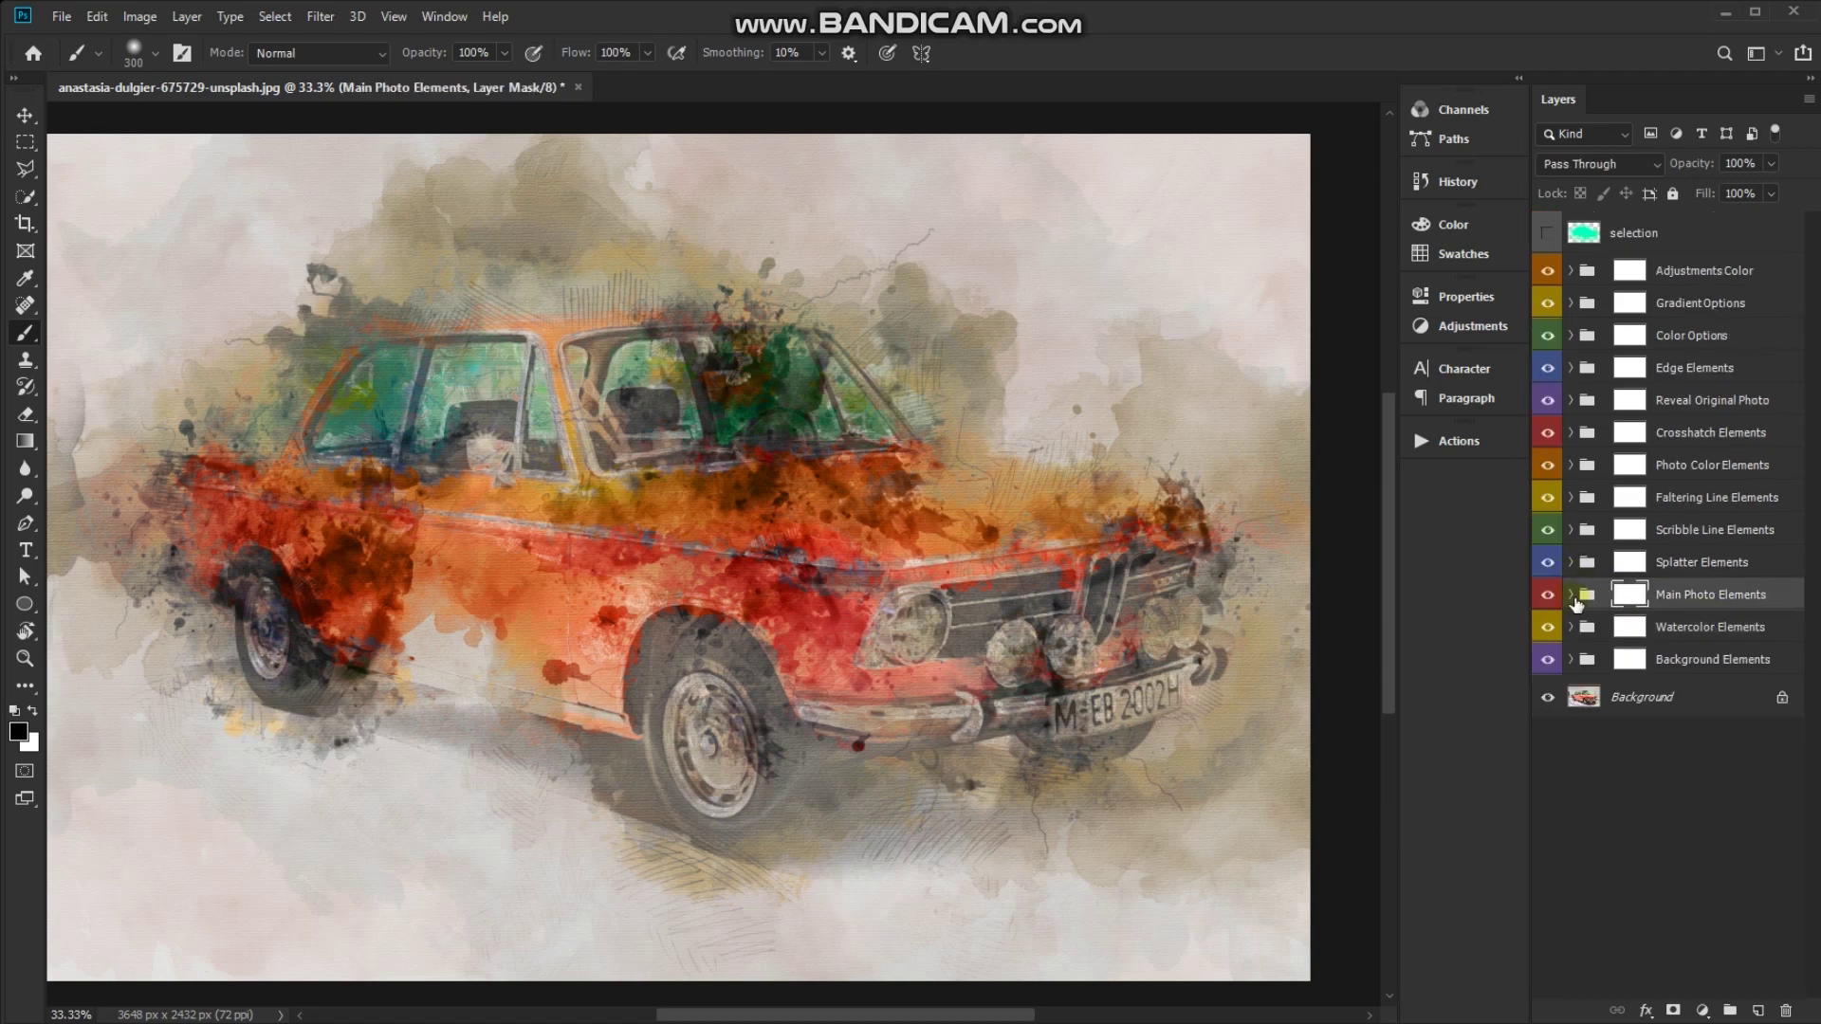
pyautogui.click(1570, 594)
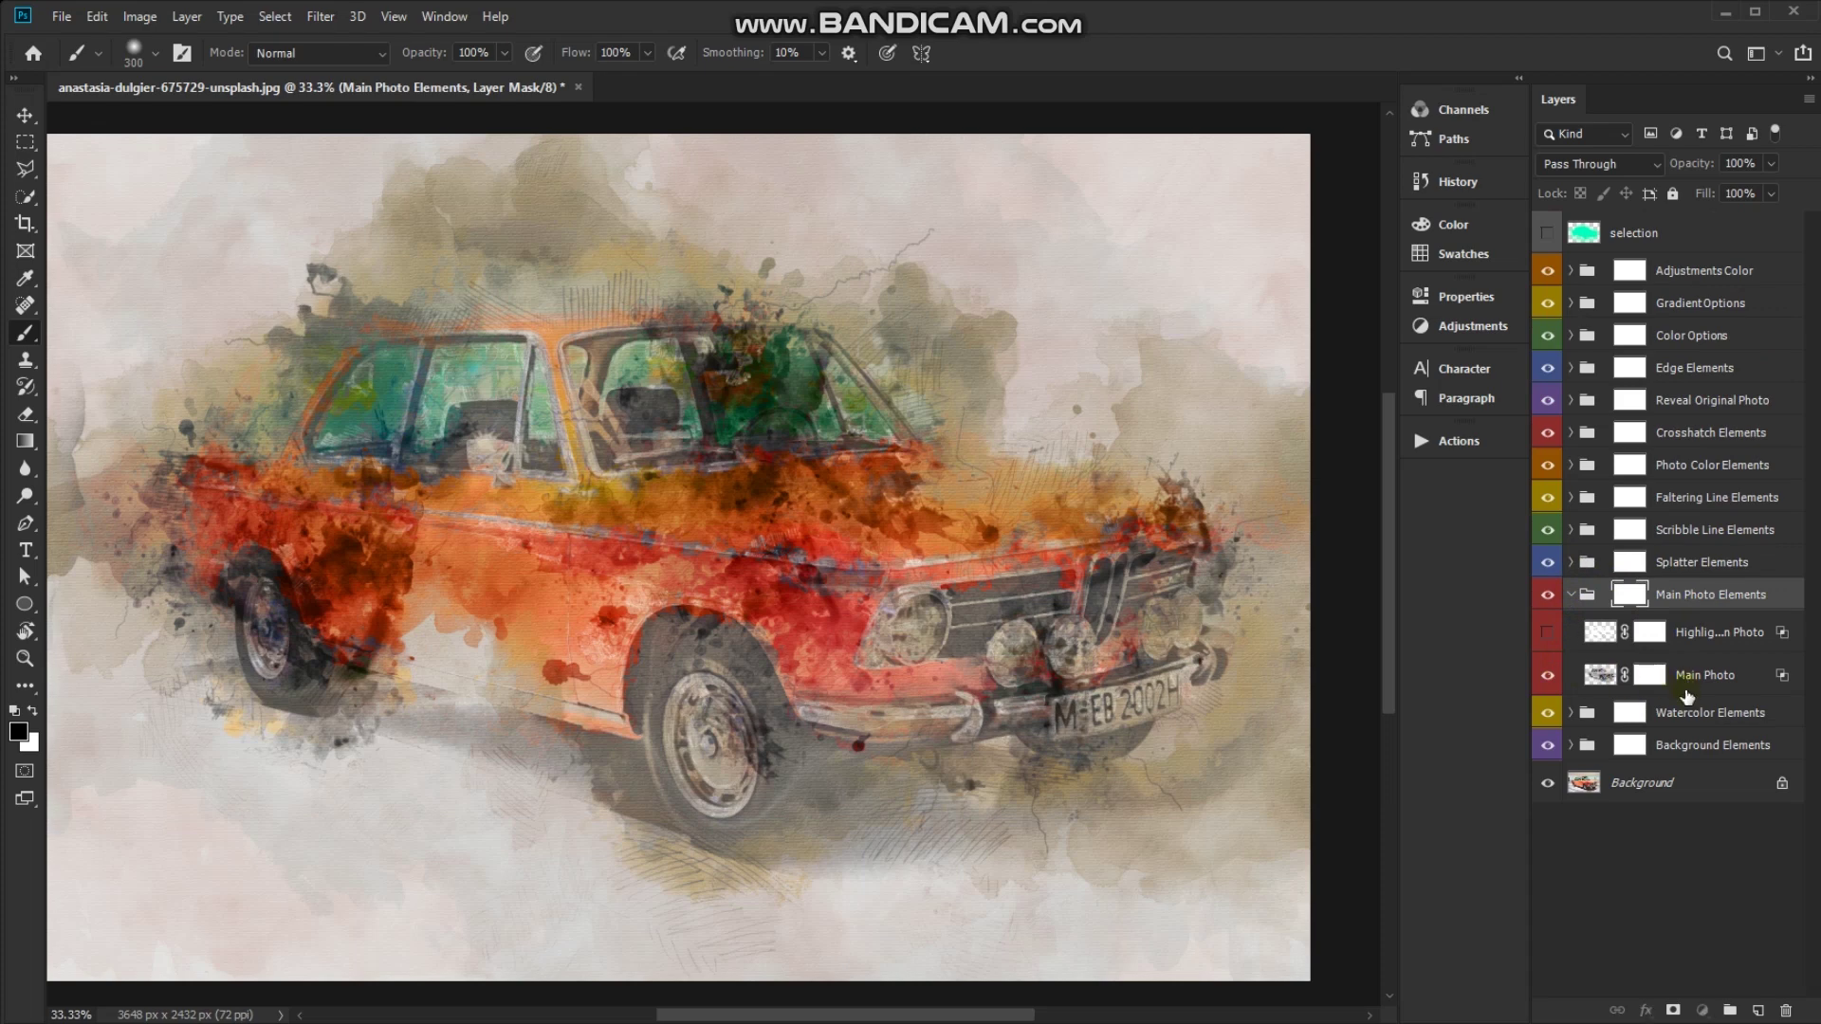
pyautogui.click(1686, 690)
pyautogui.click(1547, 677)
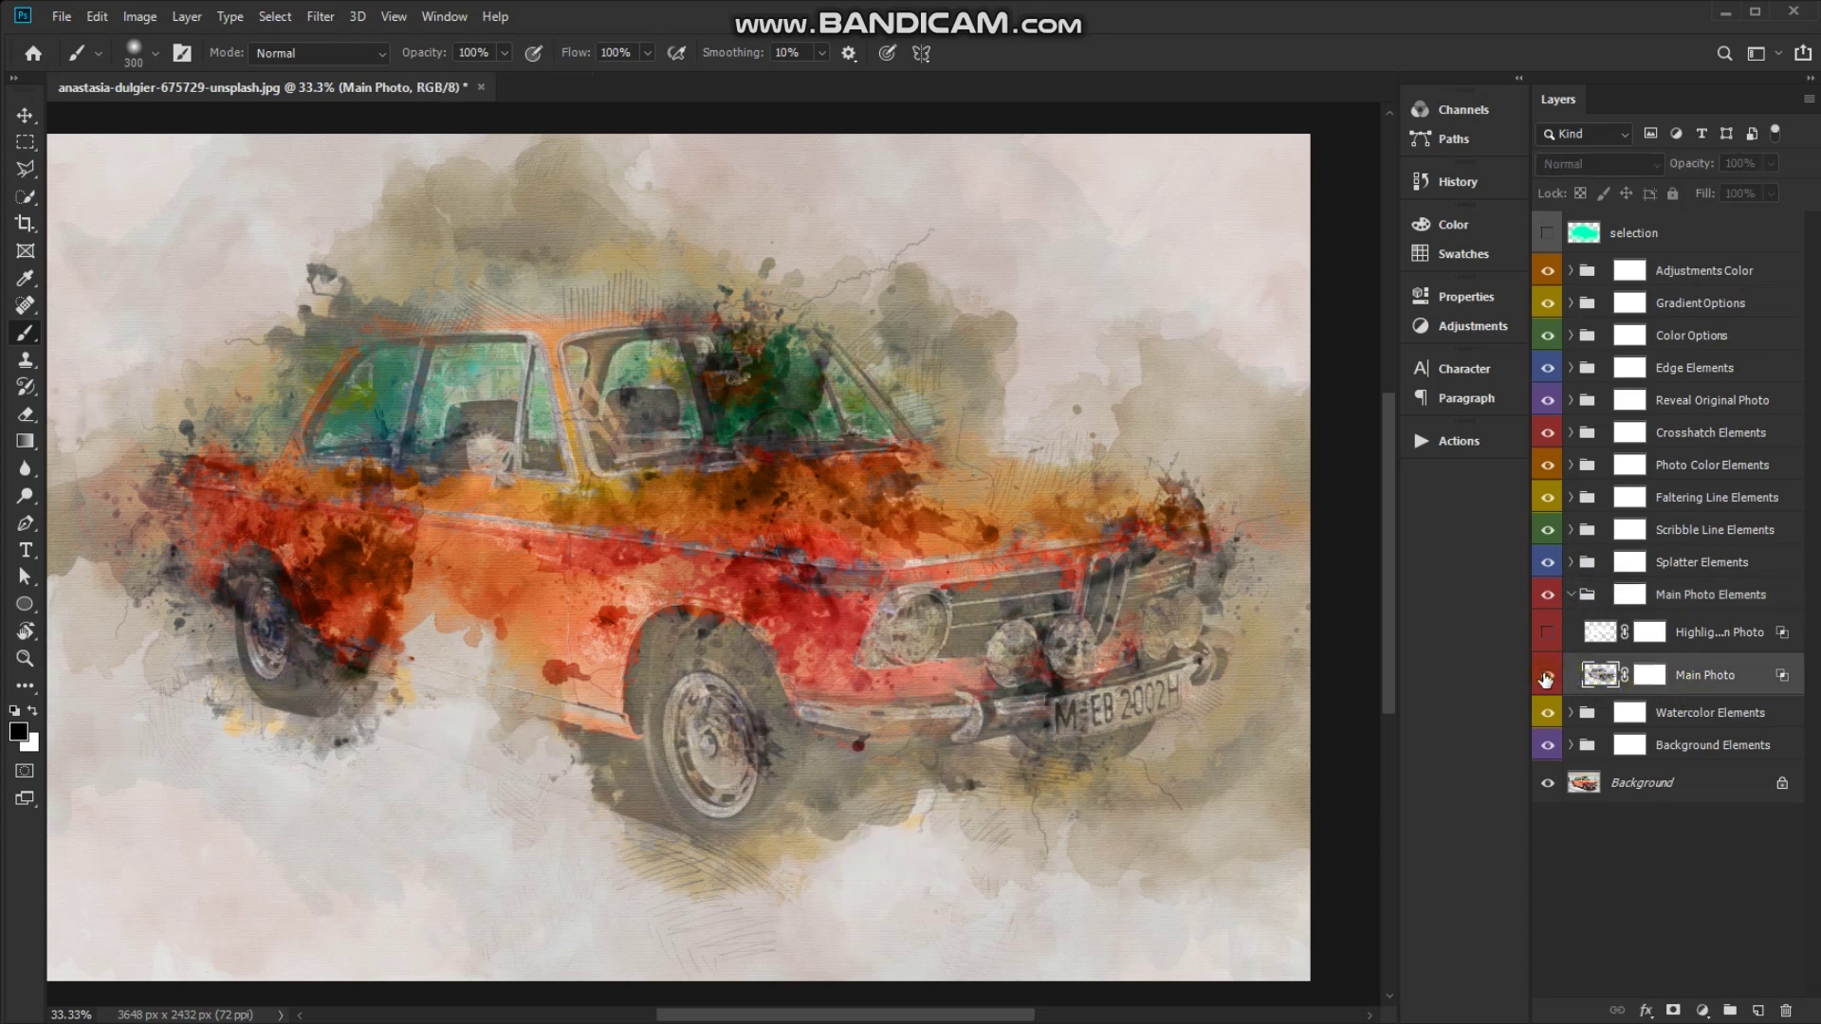
pyautogui.click(1548, 634)
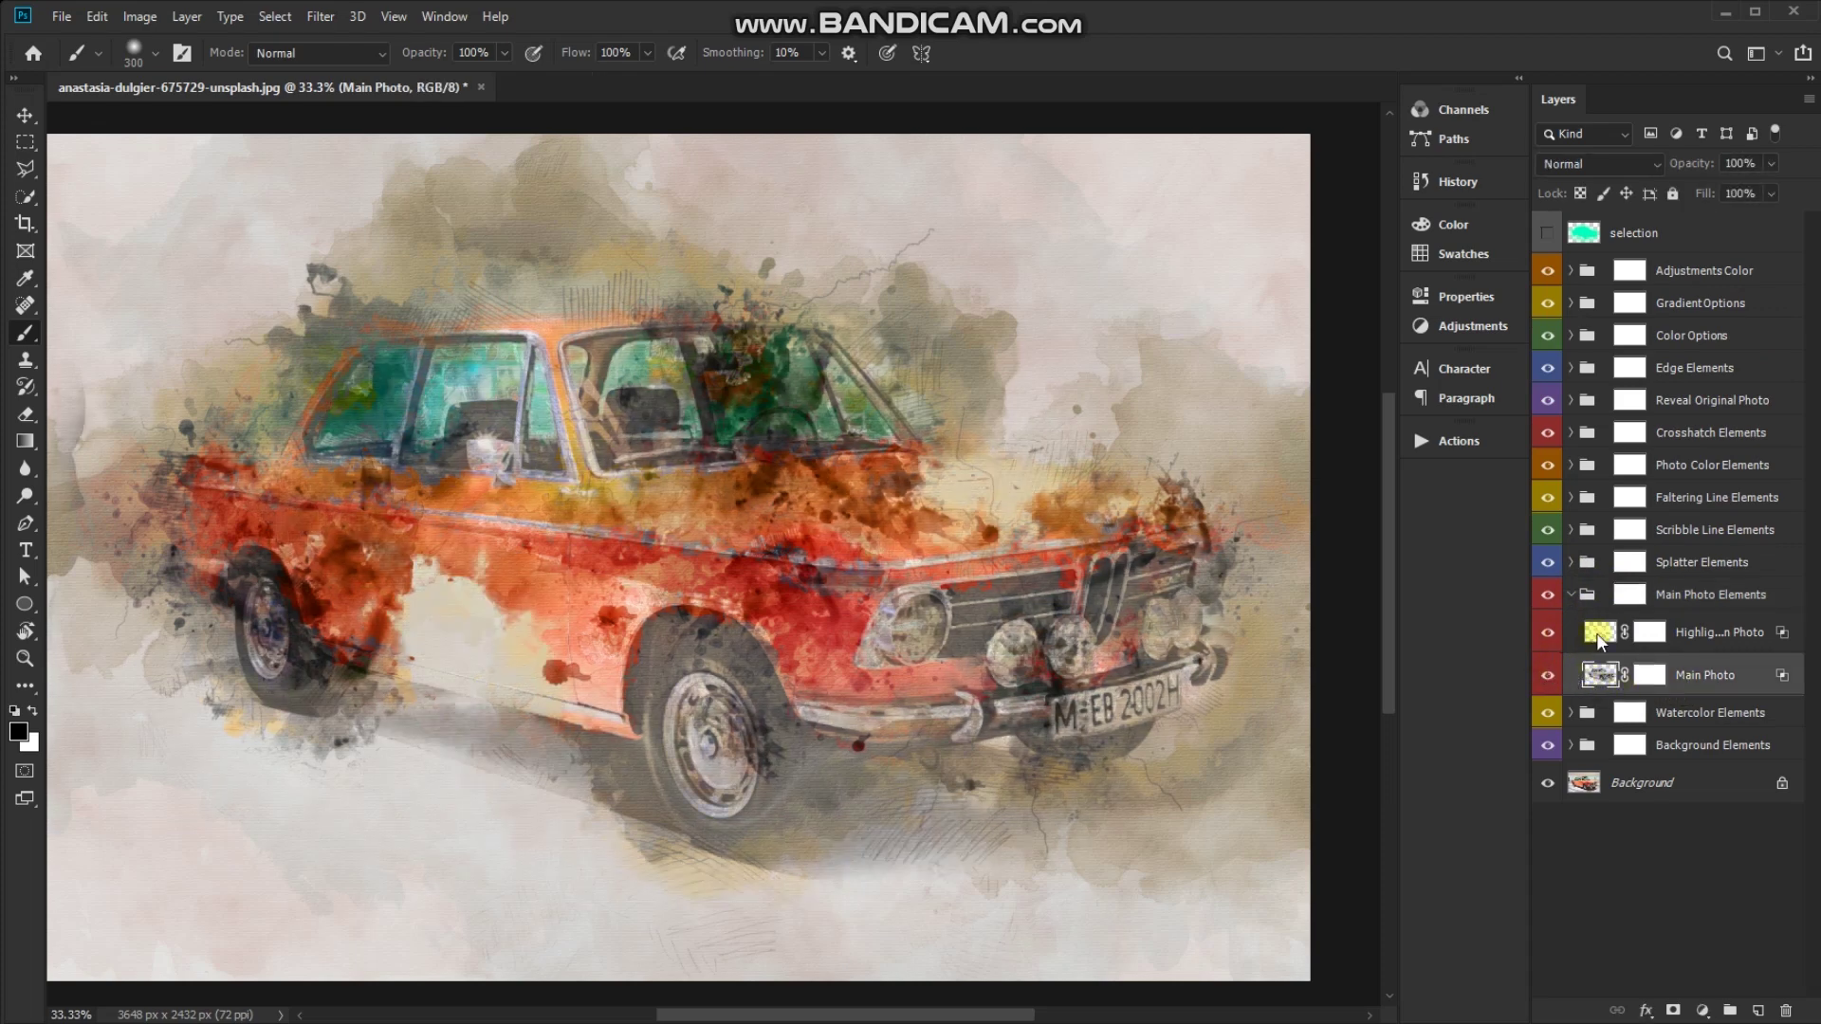
pyautogui.click(1597, 636)
# Set Highlight Main Photo opacity to 39% and collapse Main Photo Elements
pyautogui.moveTo(1528, 622); pyautogui.dragTo(1481, 613)
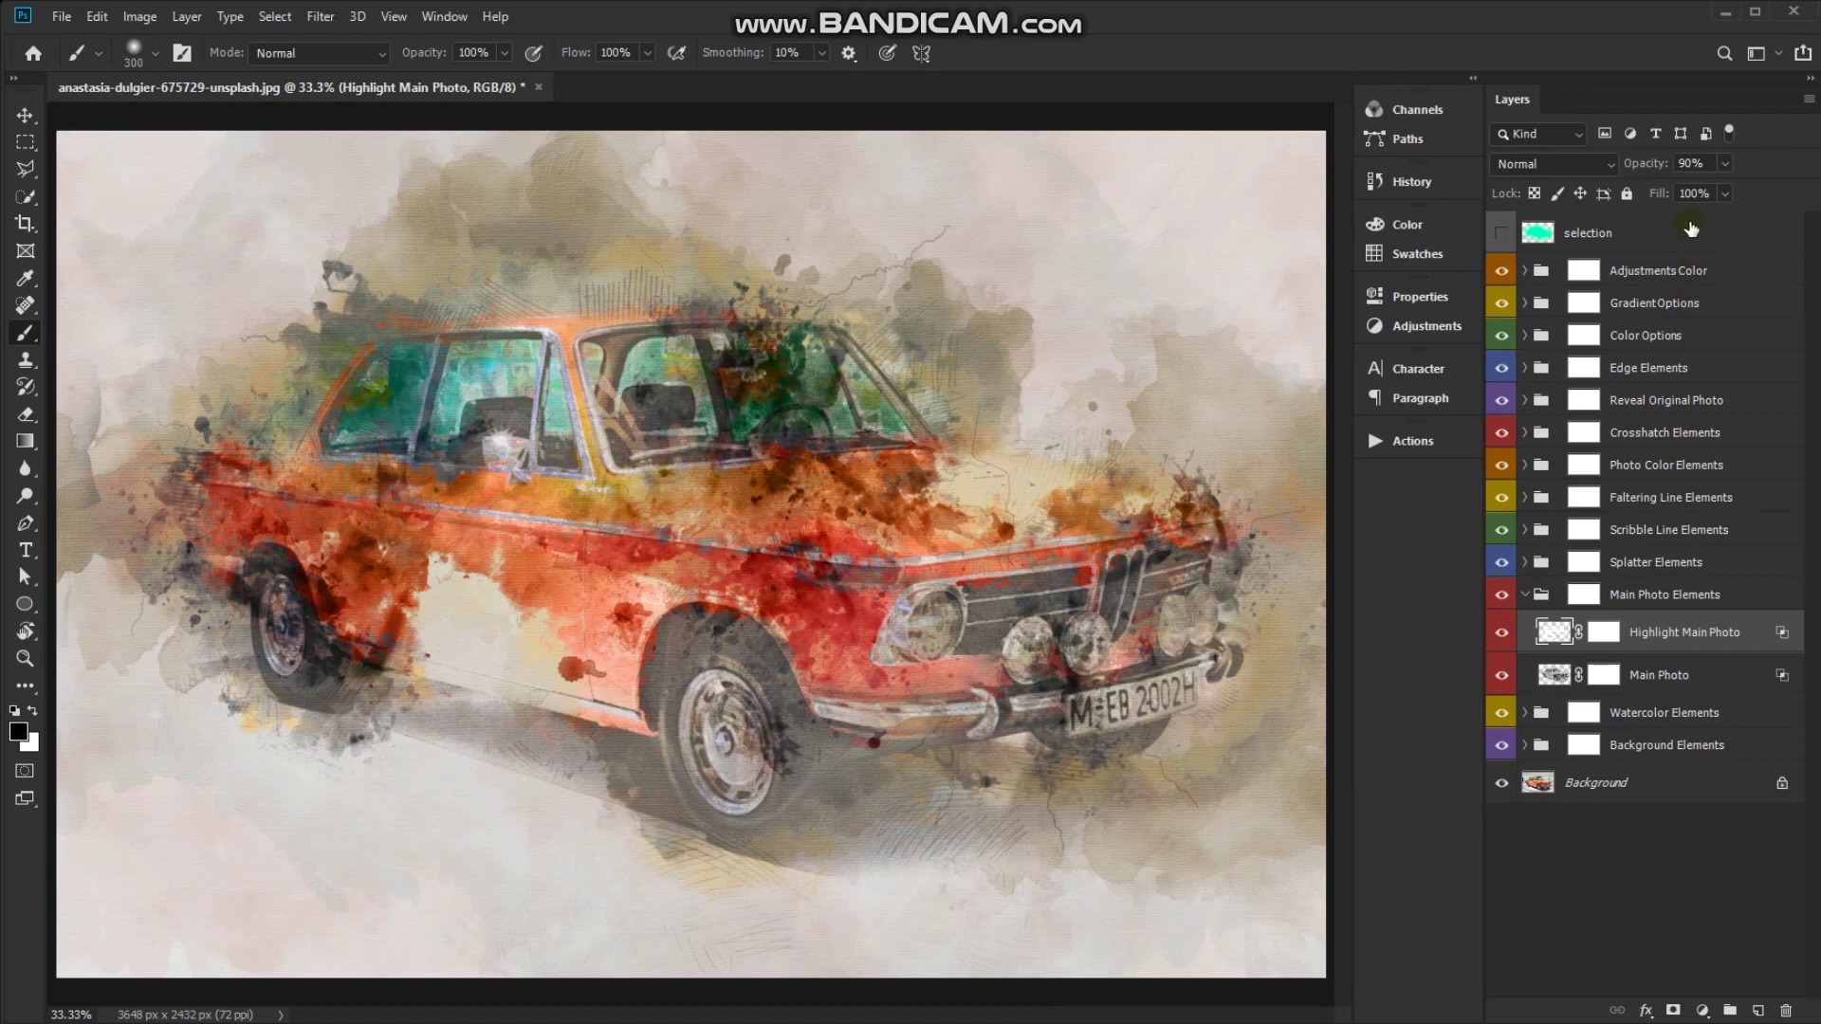
pyautogui.click(1688, 163)
pyautogui.write('31')
pyautogui.press('Return')
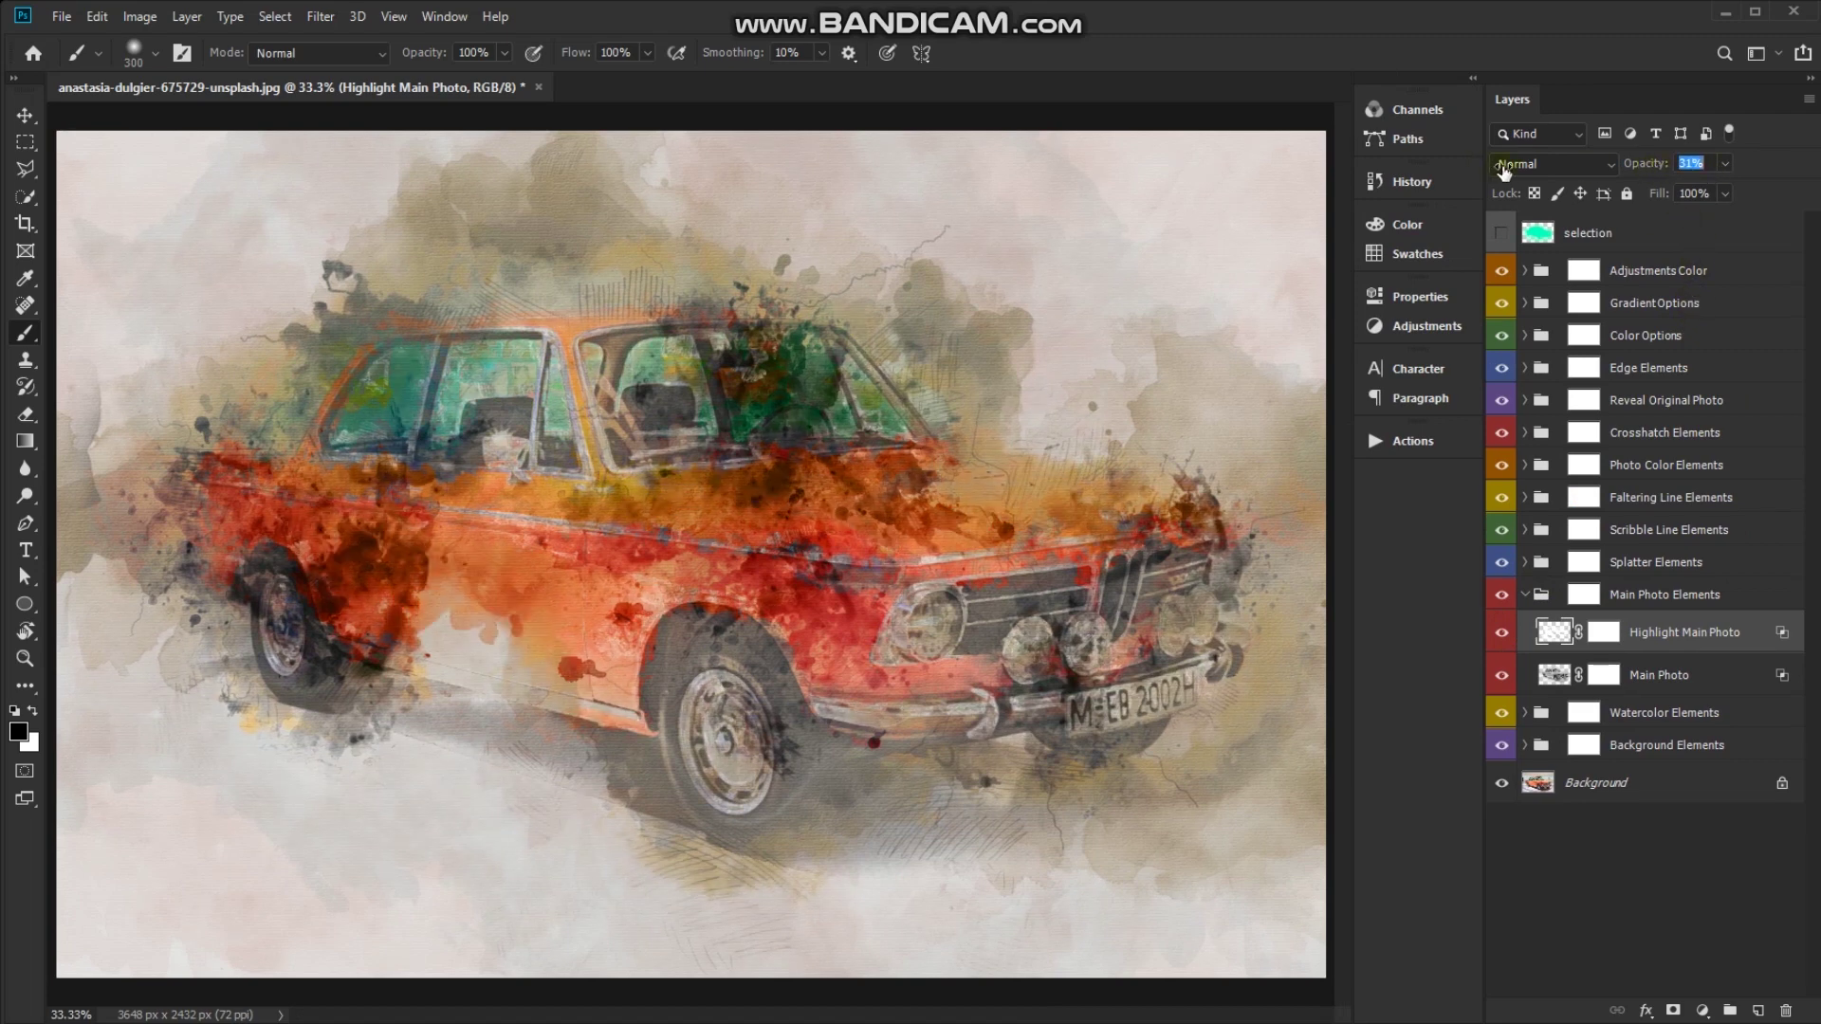
pyautogui.write('39')
pyautogui.press('Return')
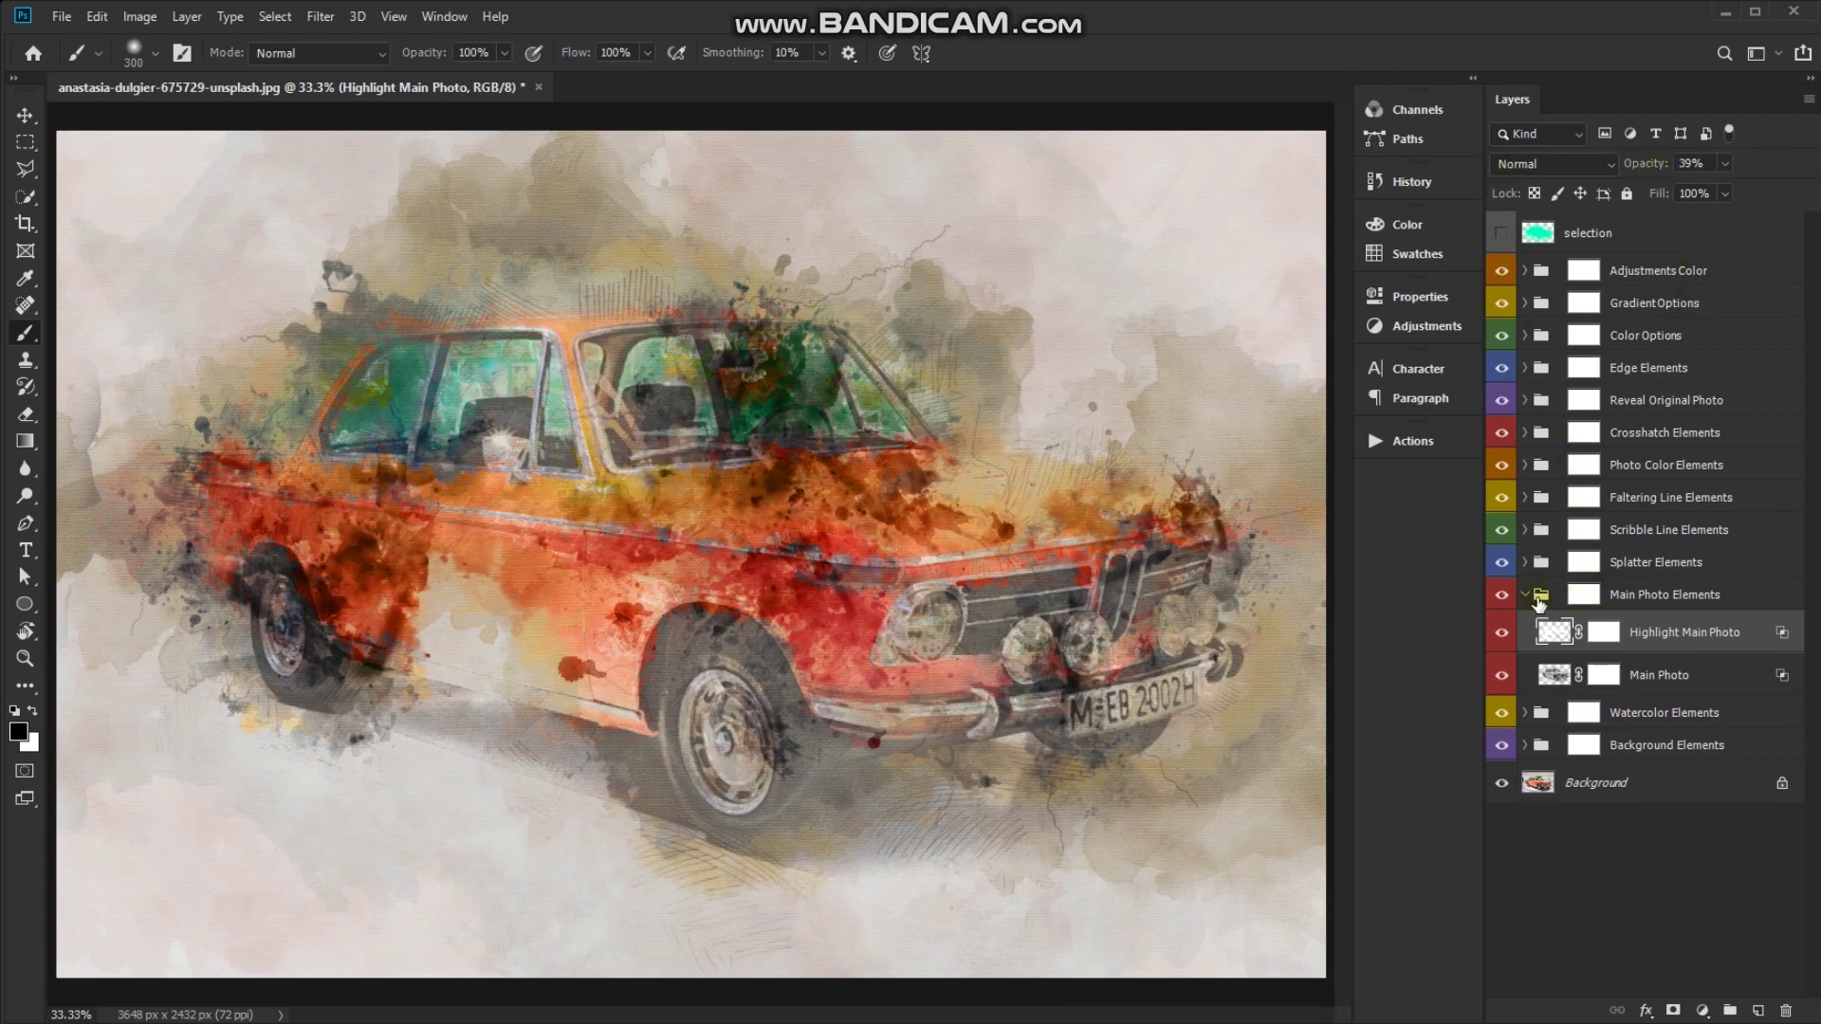
pyautogui.click(1523, 595)
# Show Splatter Texture Color and recolour it to dark teal 256b51 sampled from the car window
pyautogui.click(1525, 562)
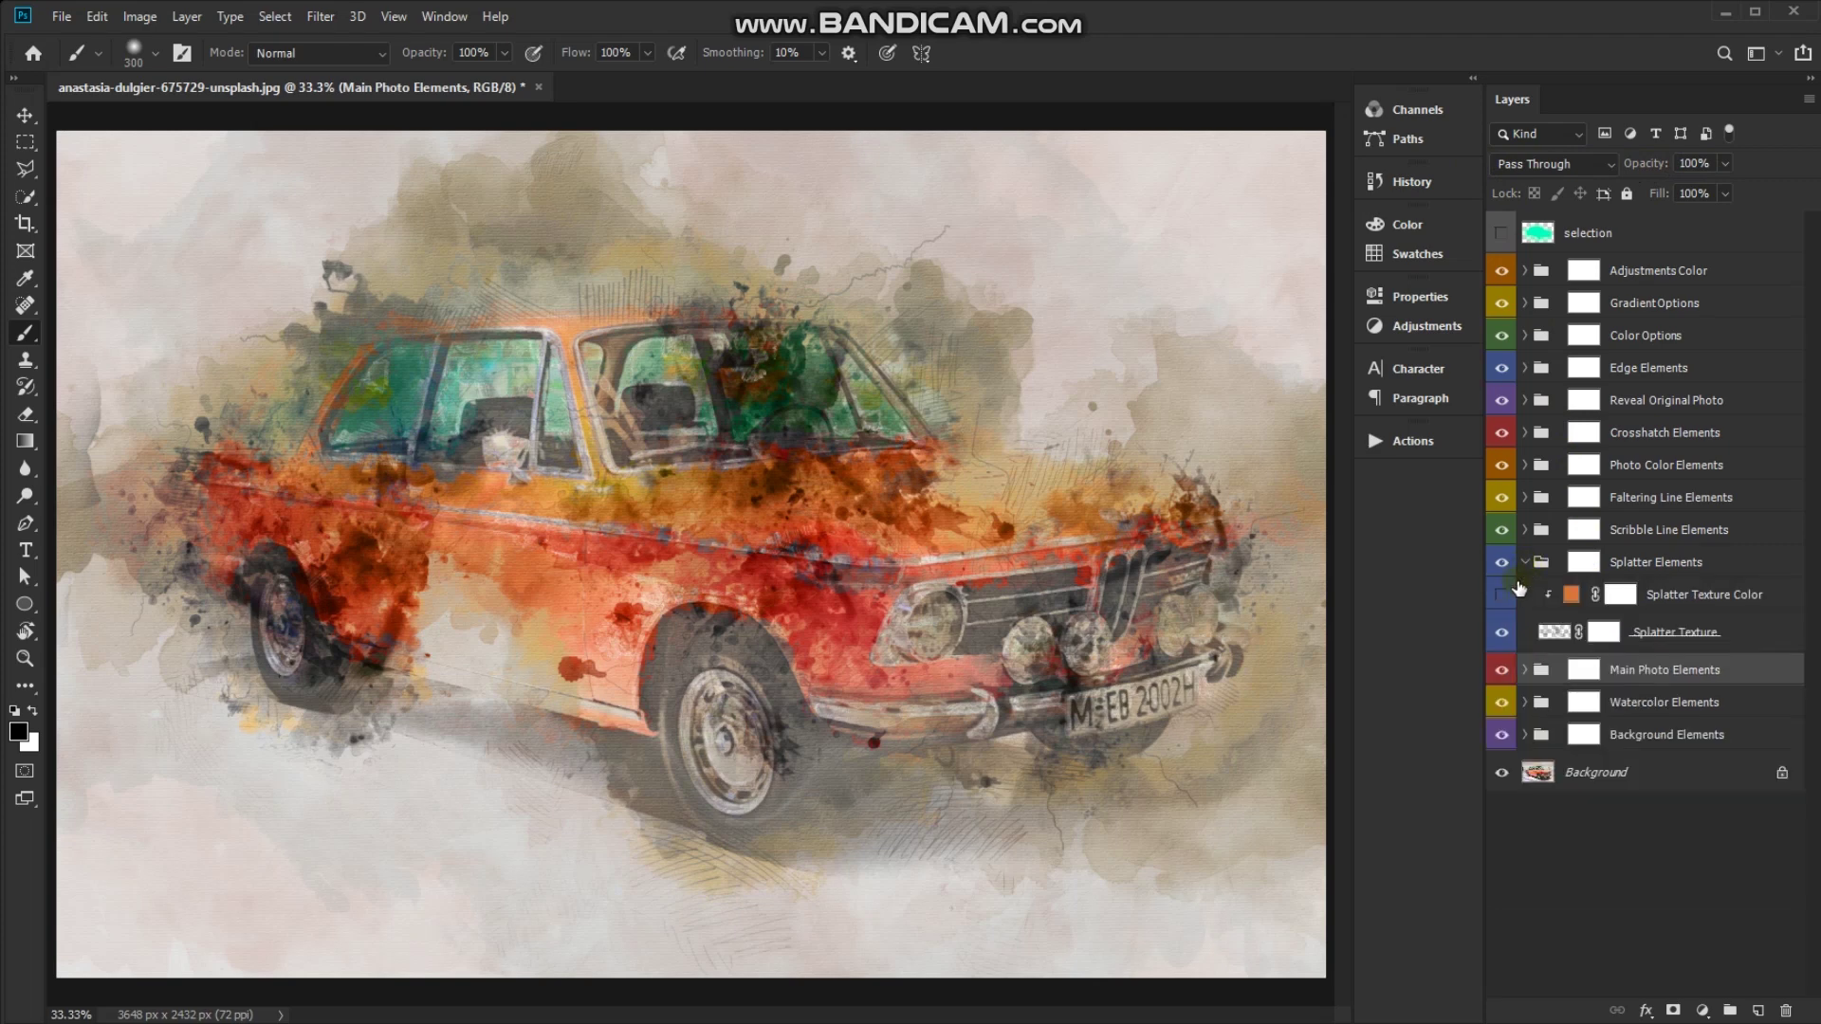
pyautogui.click(1501, 595)
pyautogui.doubleClick(1571, 595)
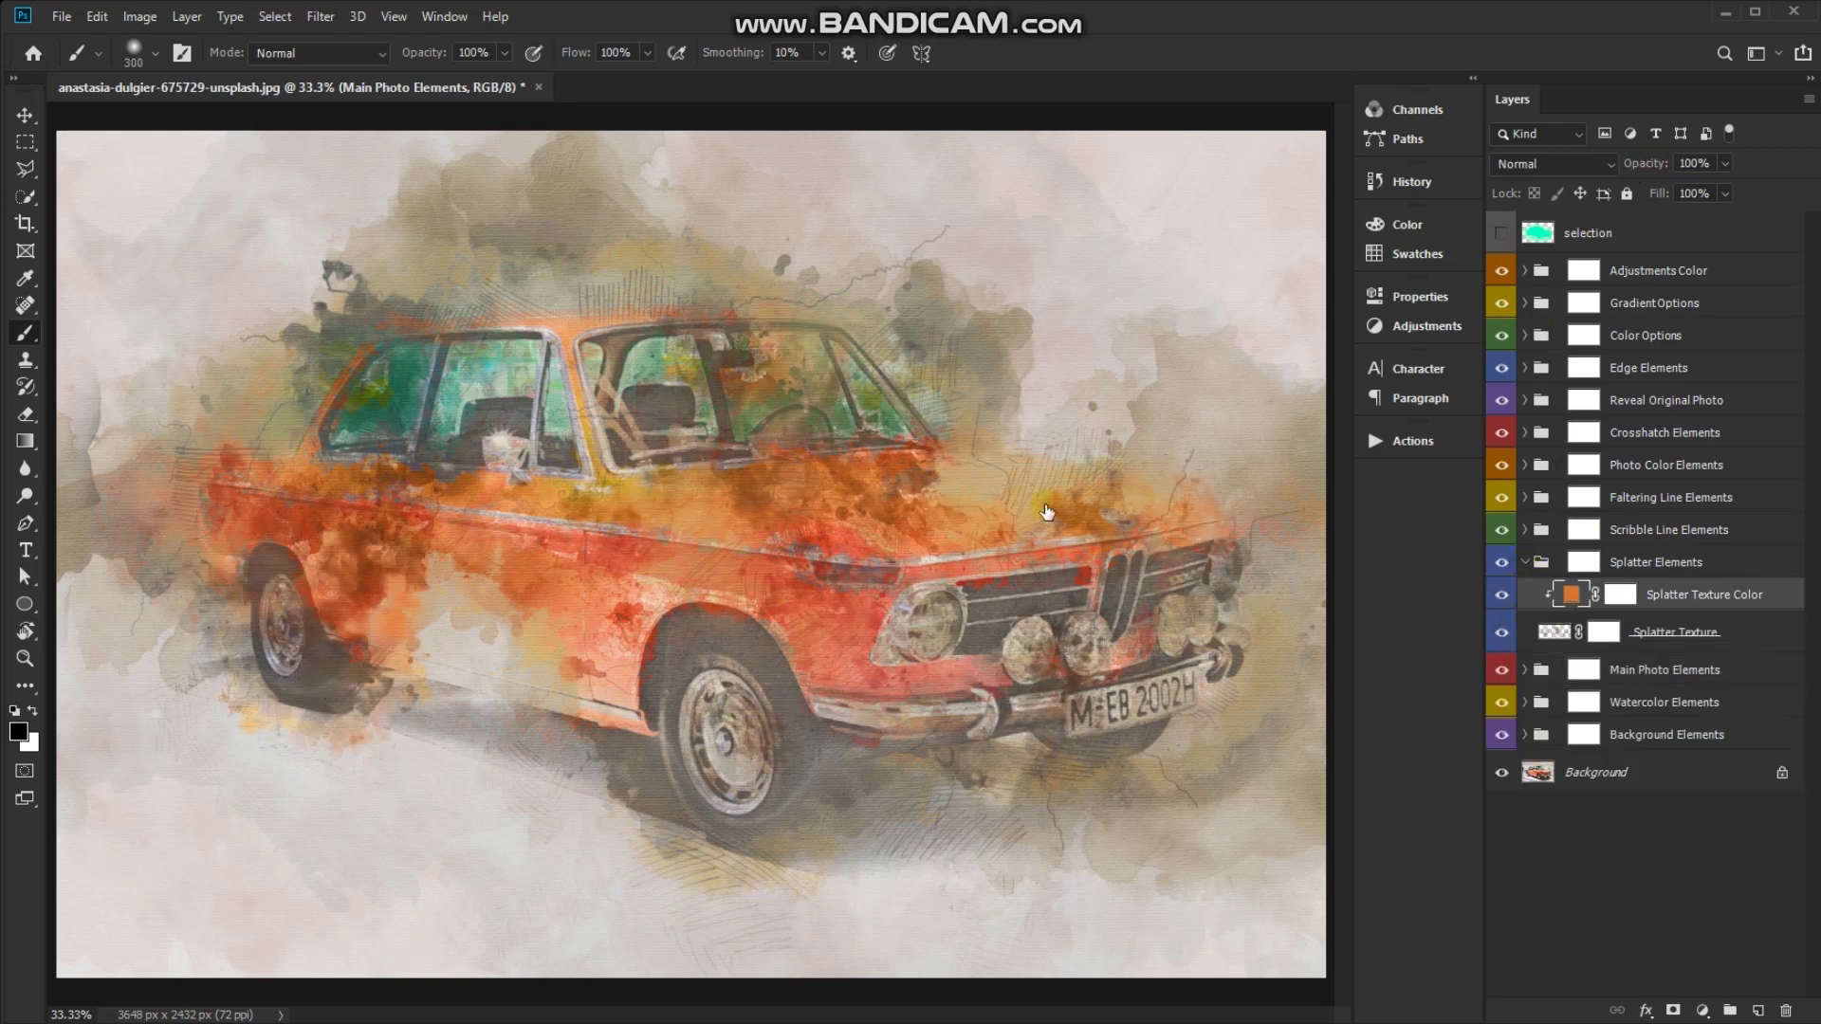
pyautogui.click(418, 392)
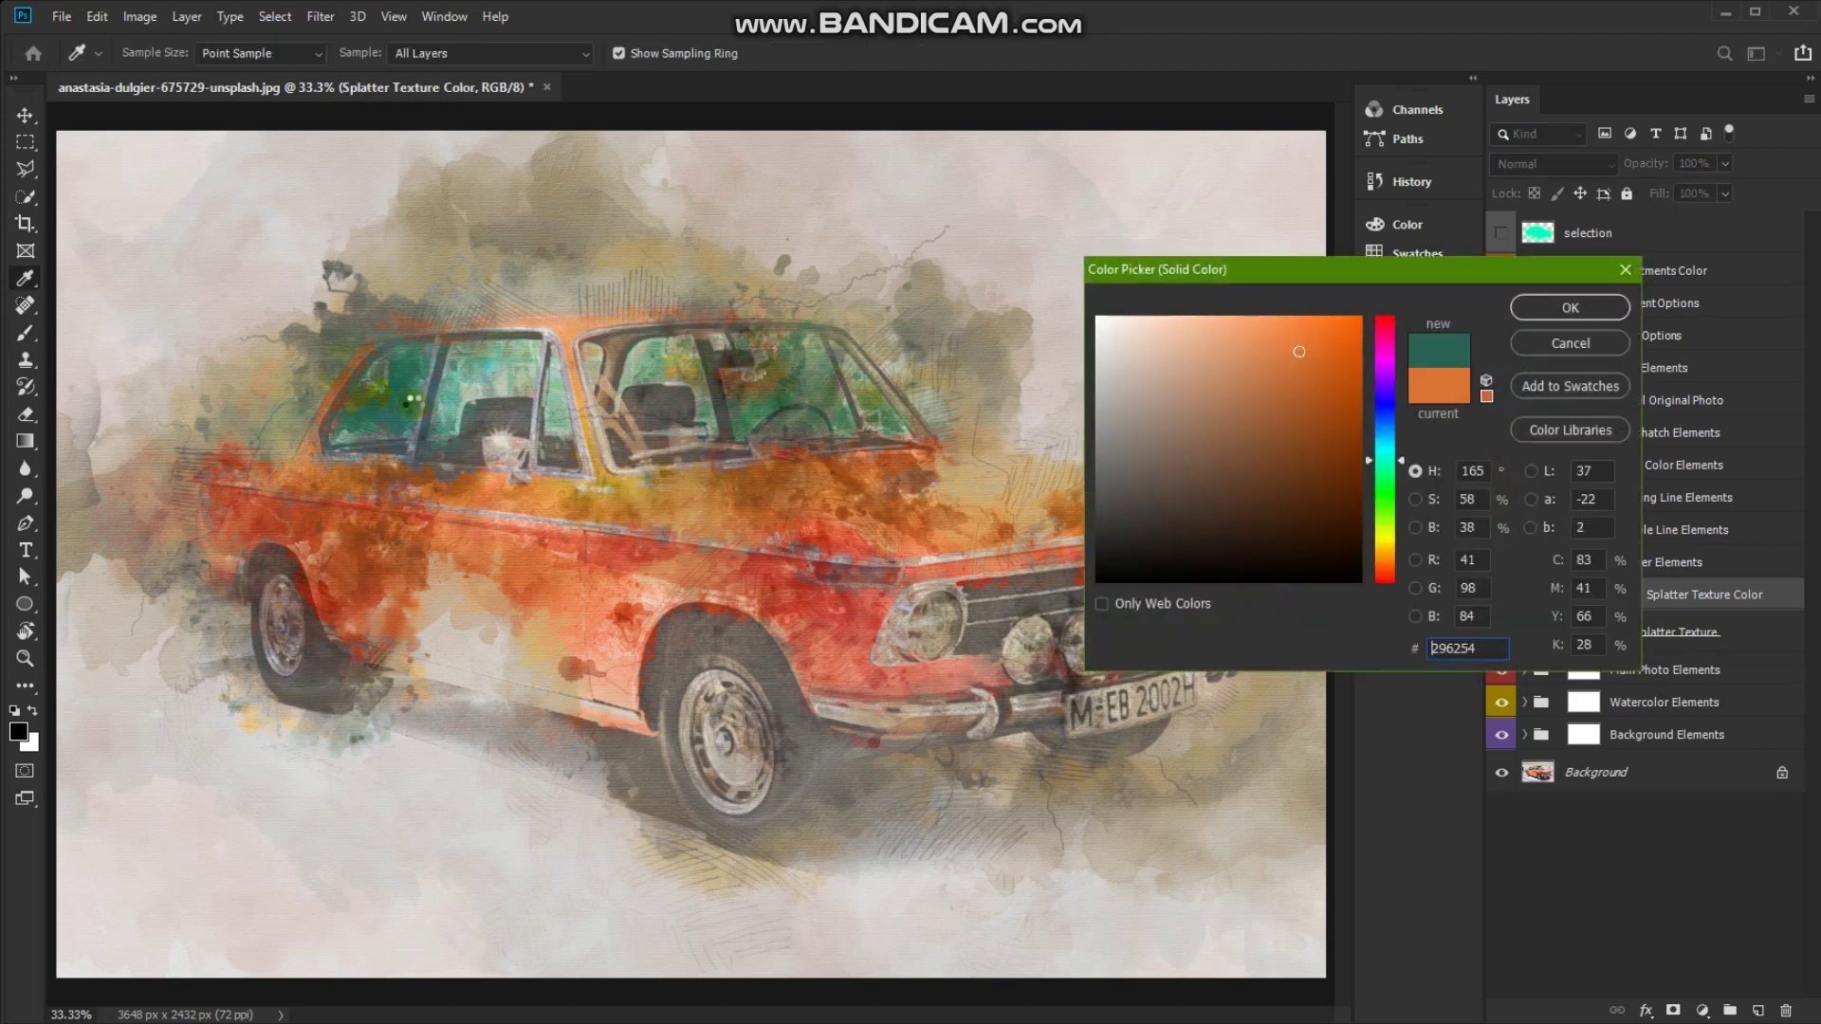
pyautogui.click(414, 373)
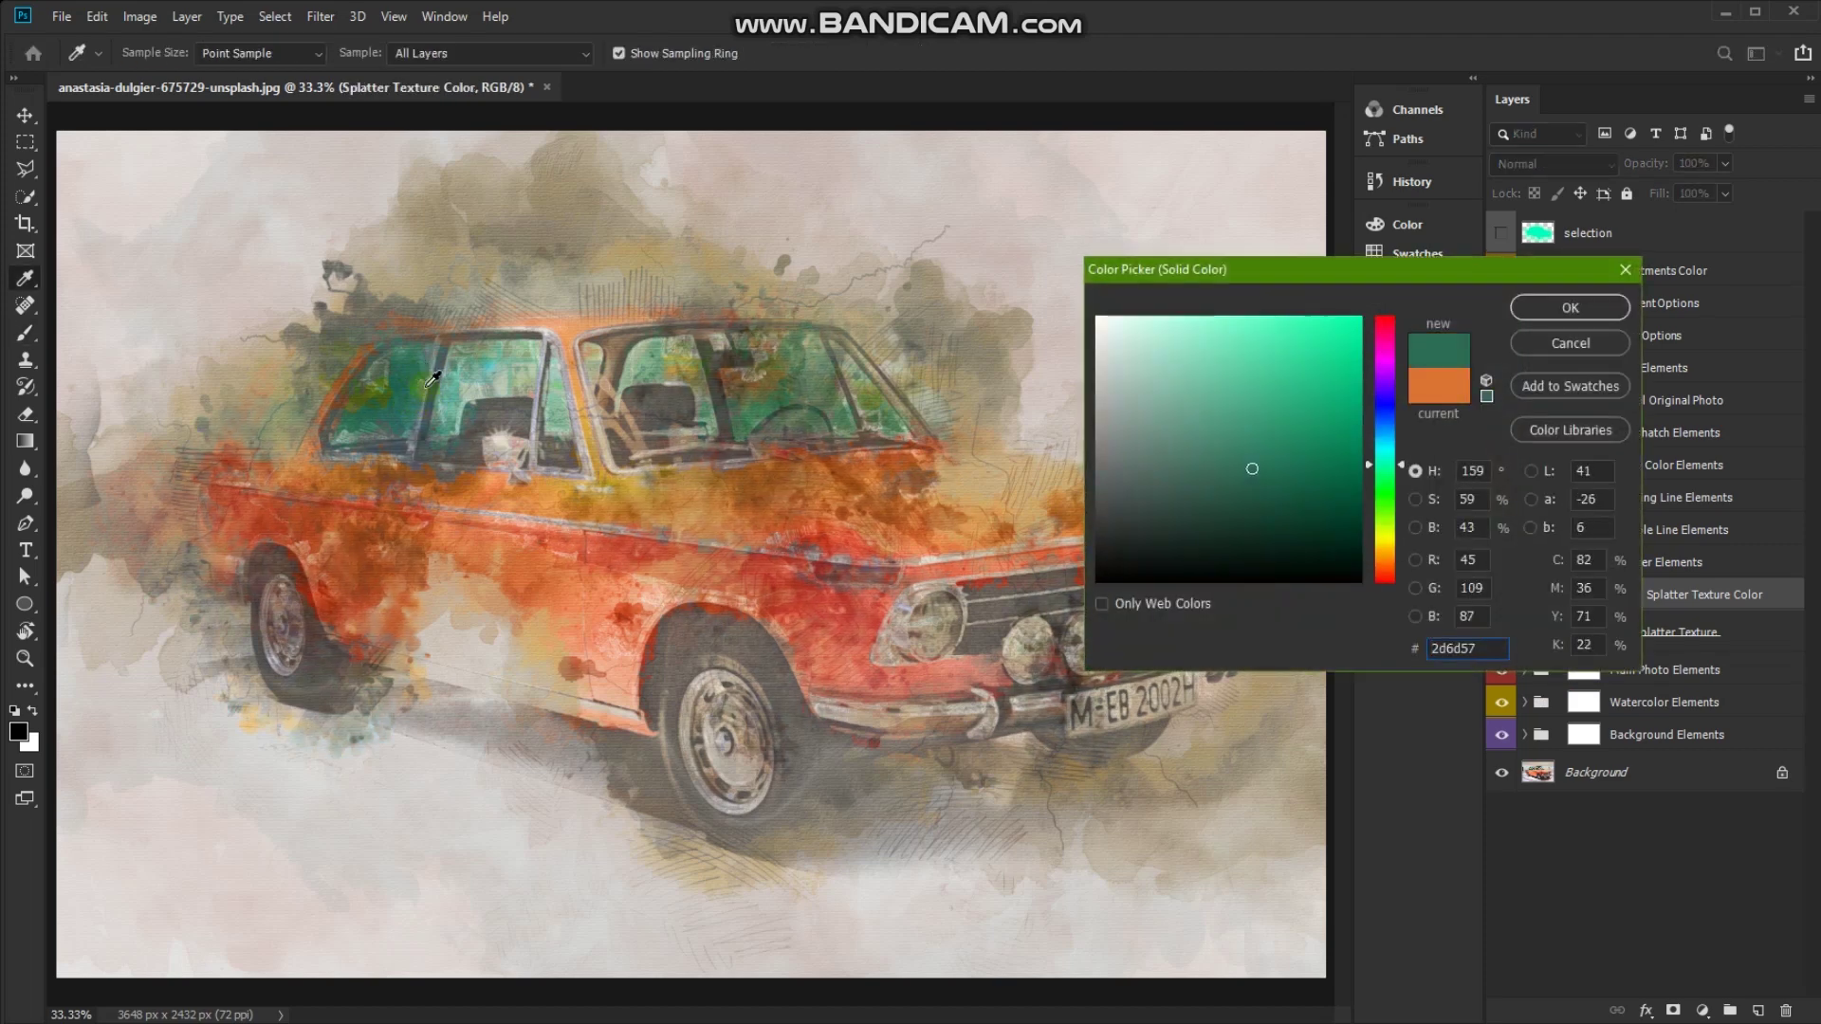
pyautogui.moveTo(679, 382)
pyautogui.mouseDown()
pyautogui.moveTo(770, 401)
pyautogui.moveTo(396, 396)
pyautogui.mouseUp()
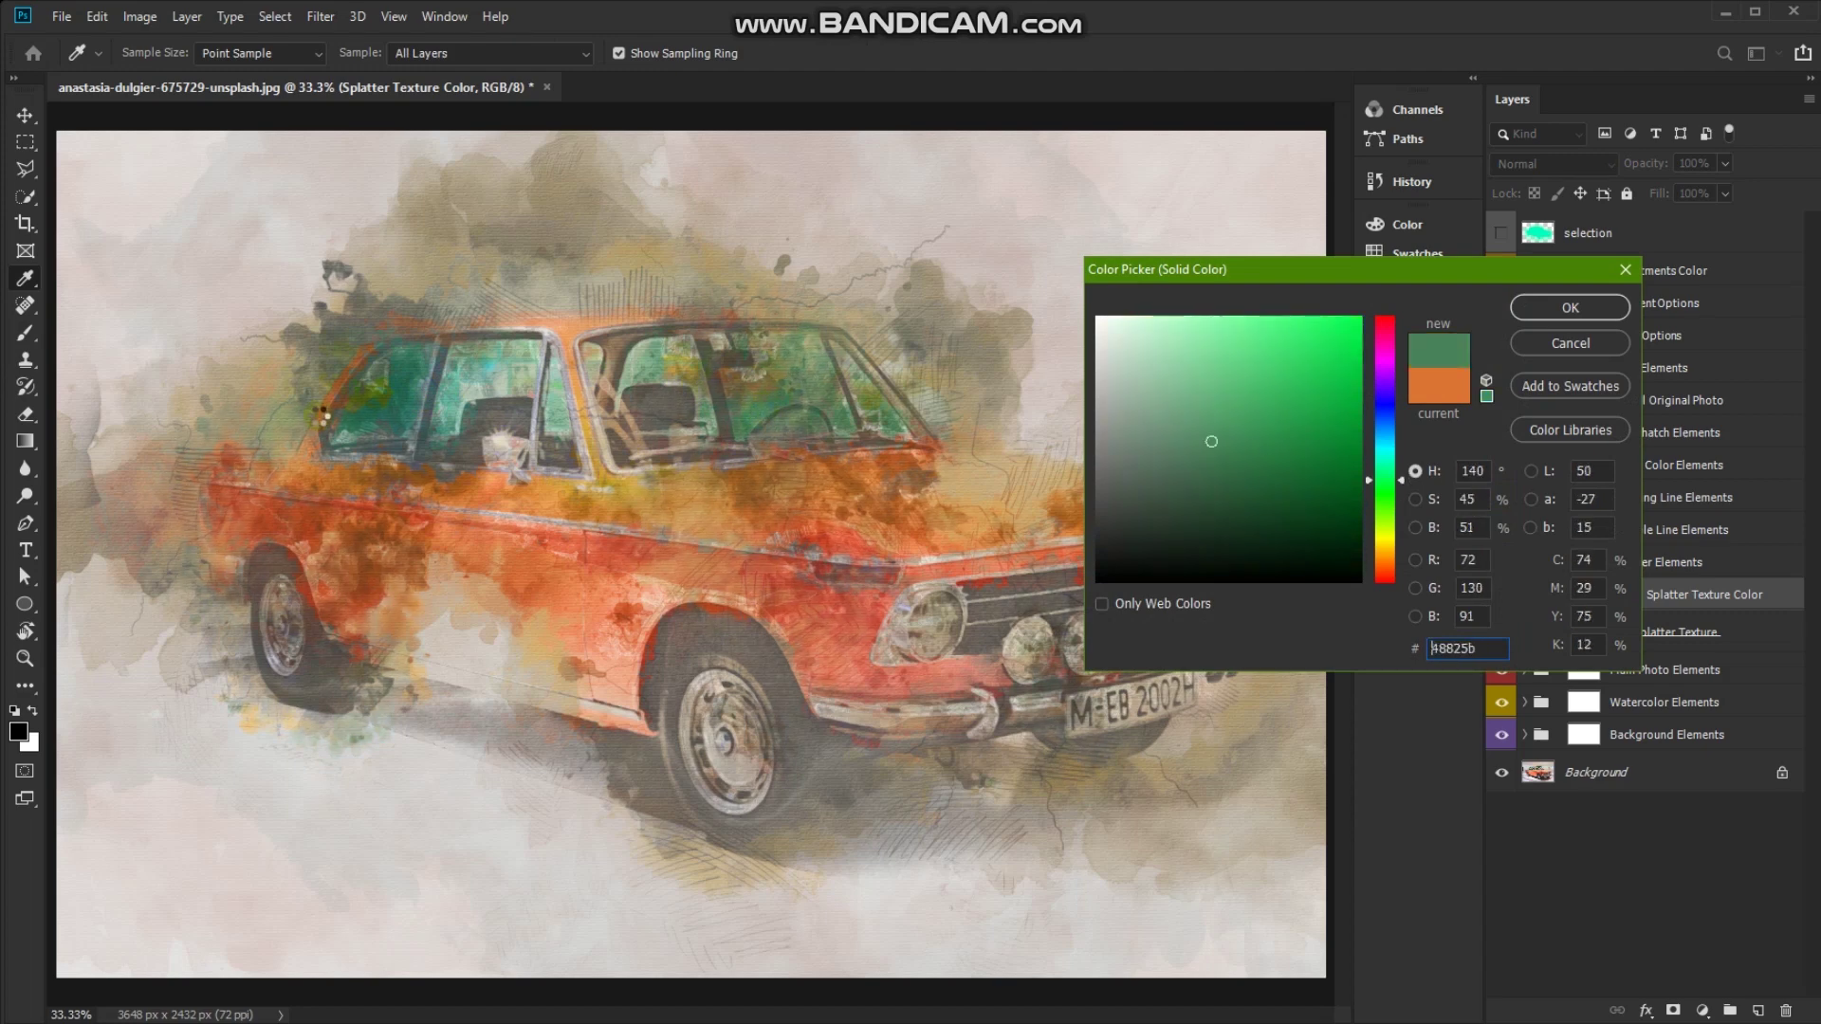
pyautogui.click(396, 396)
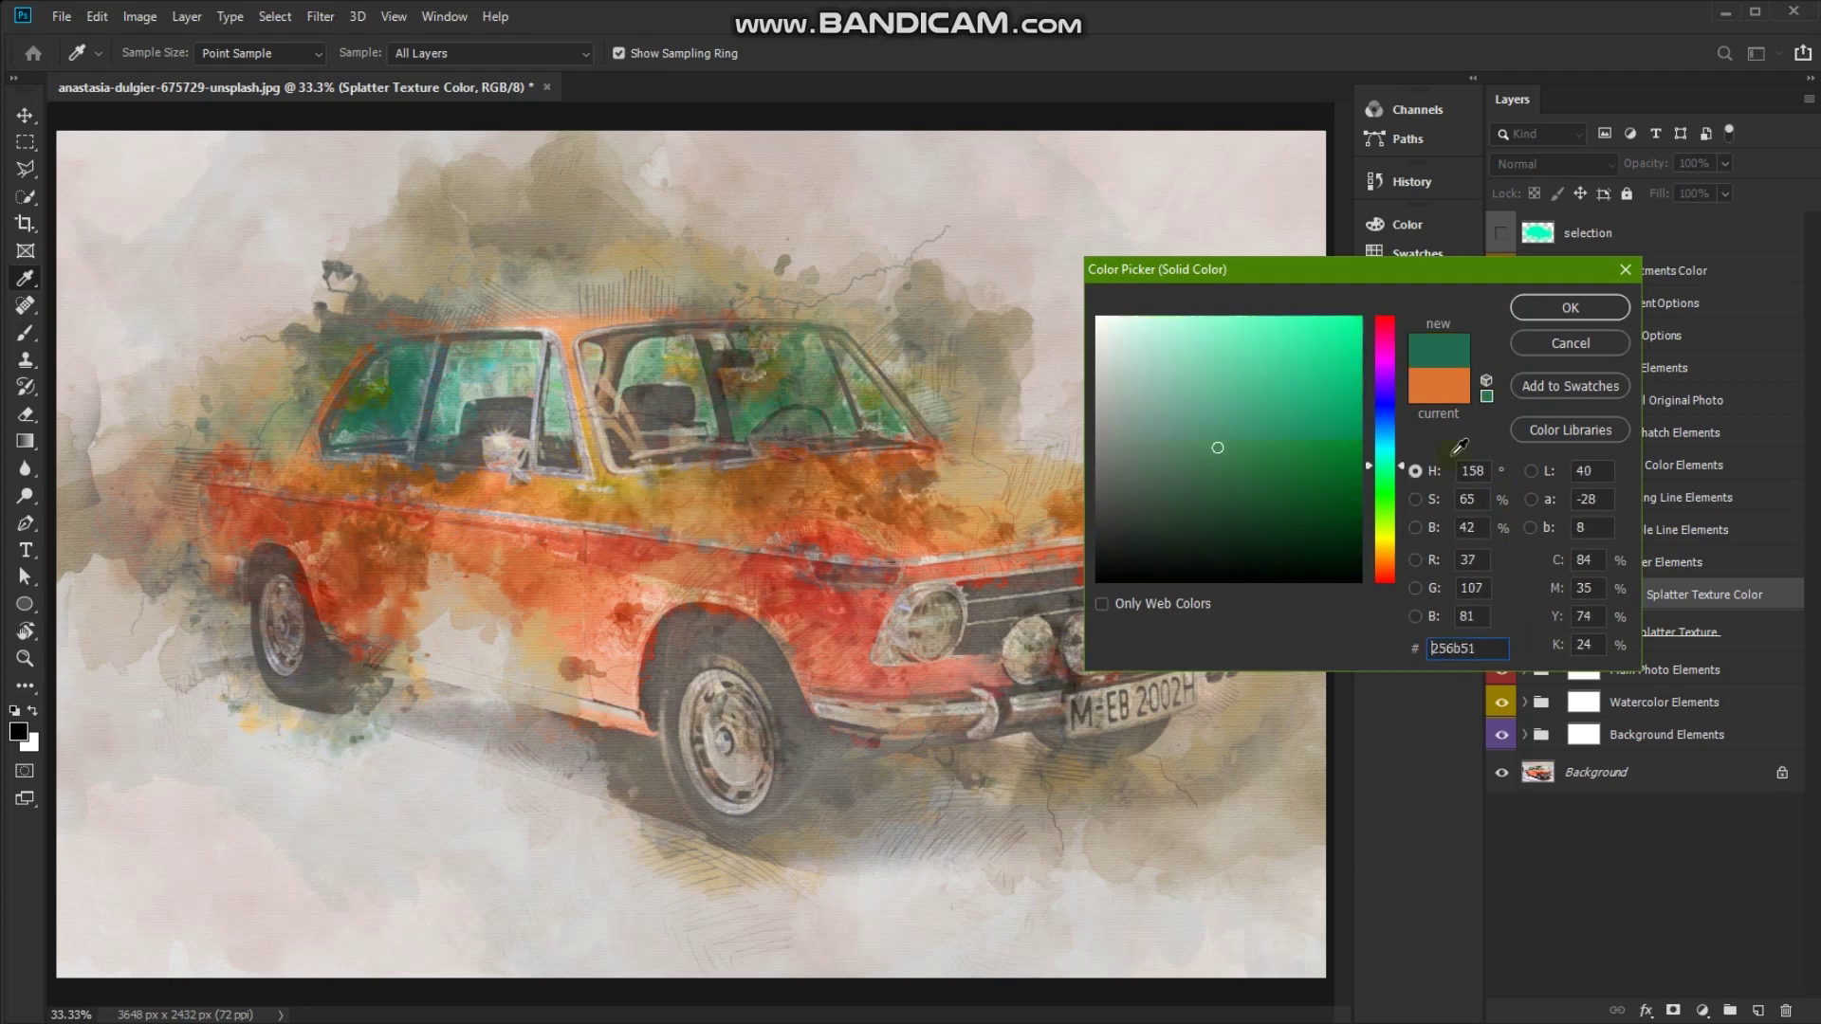
pyautogui.click(1541, 309)
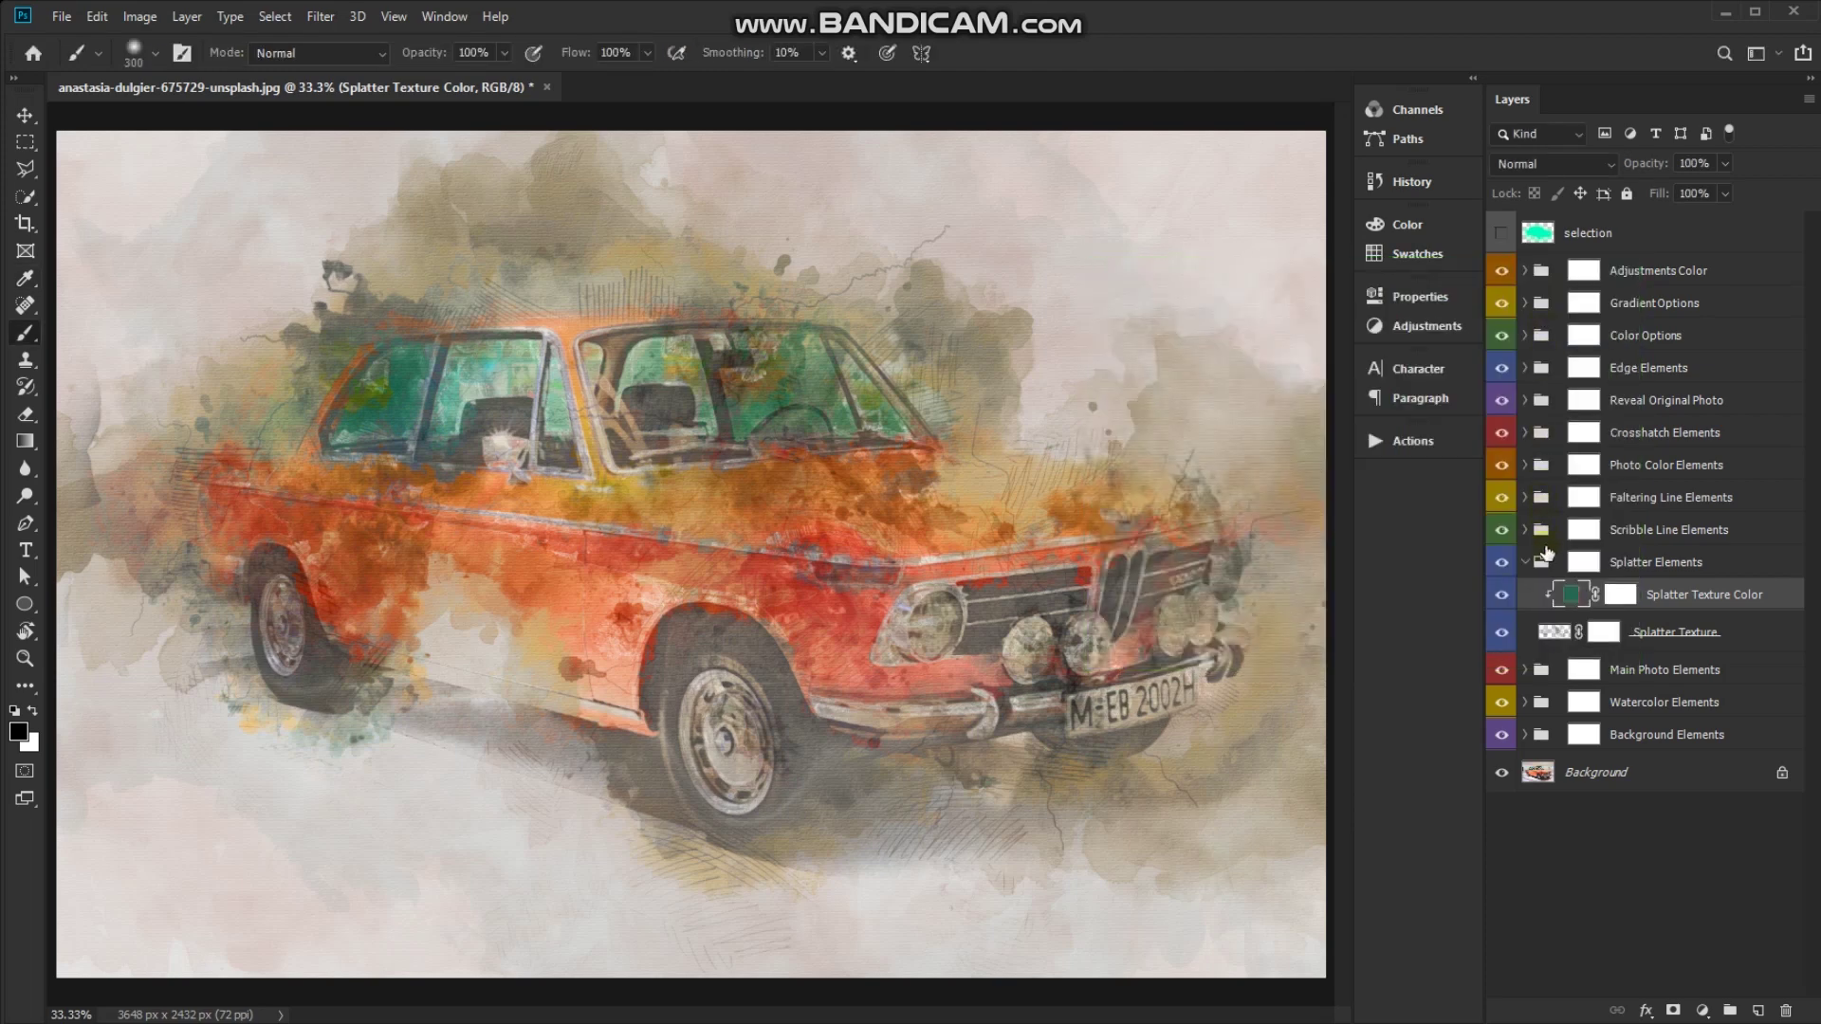
pyautogui.click(1524, 564)
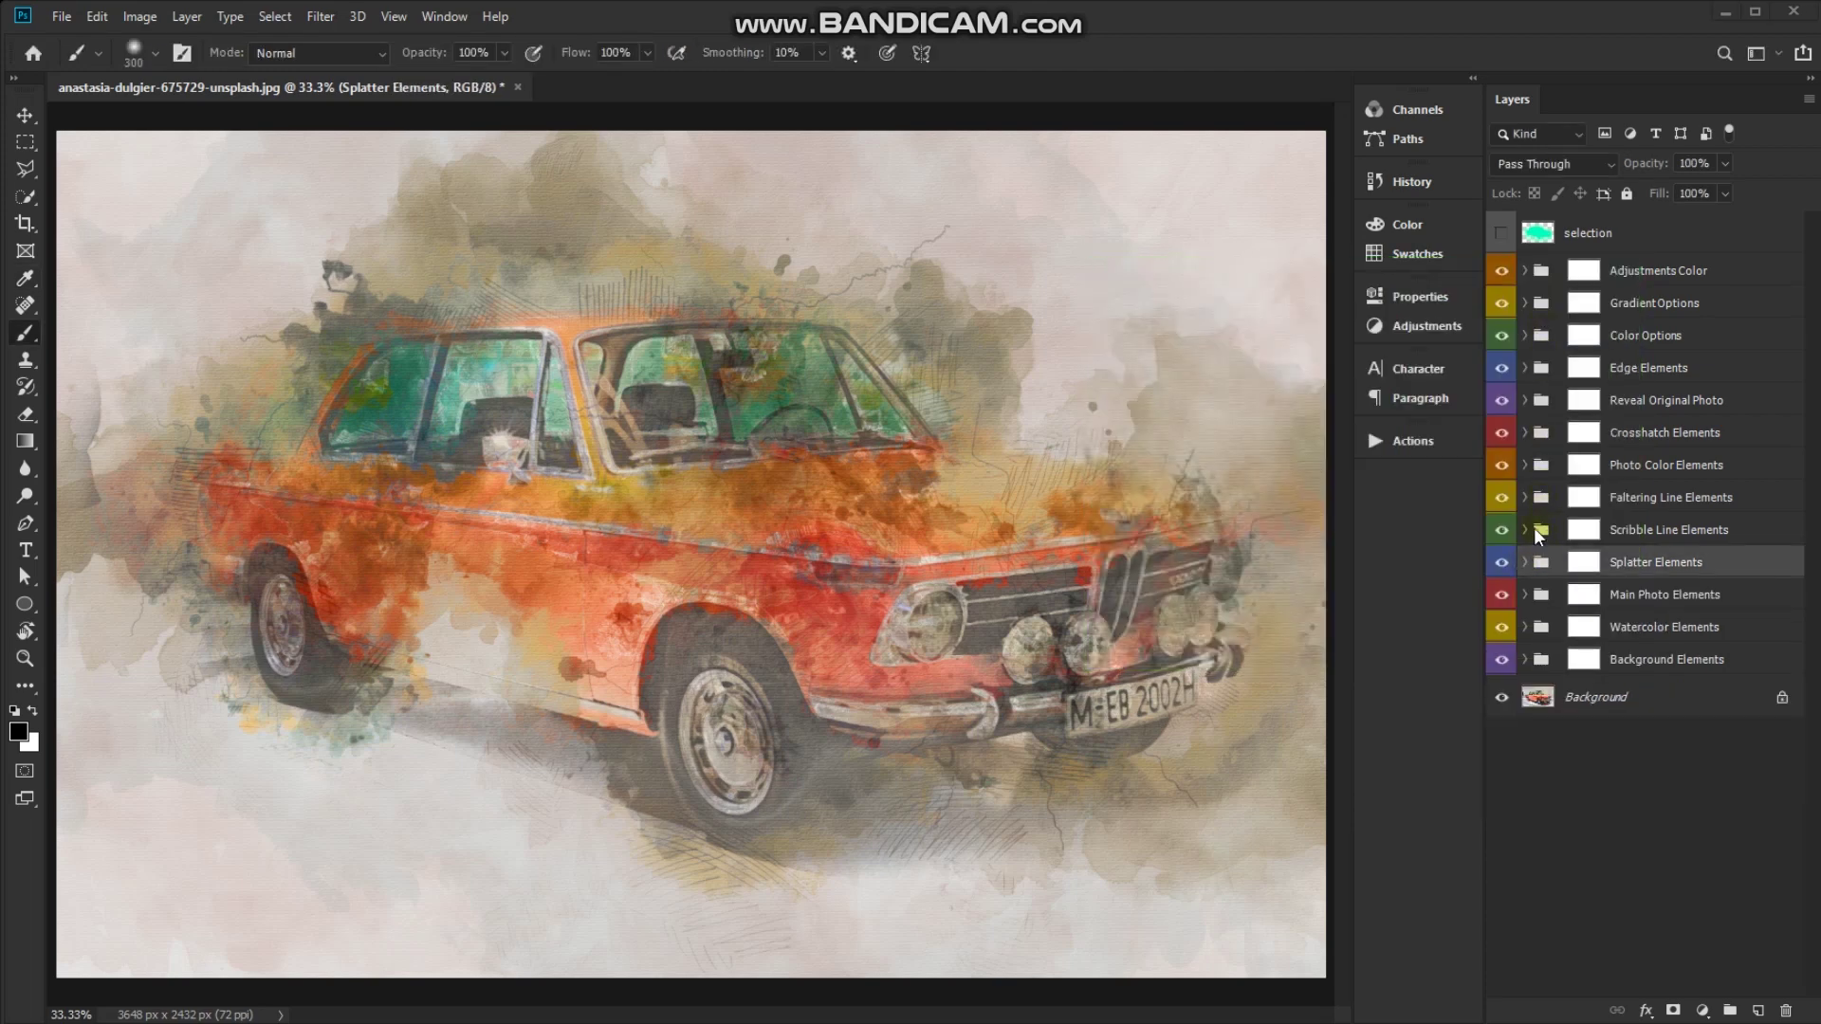
# Show the Scribble Line Elements and set Scribble Line 02 to 79% opacity
pyautogui.click(1524, 529)
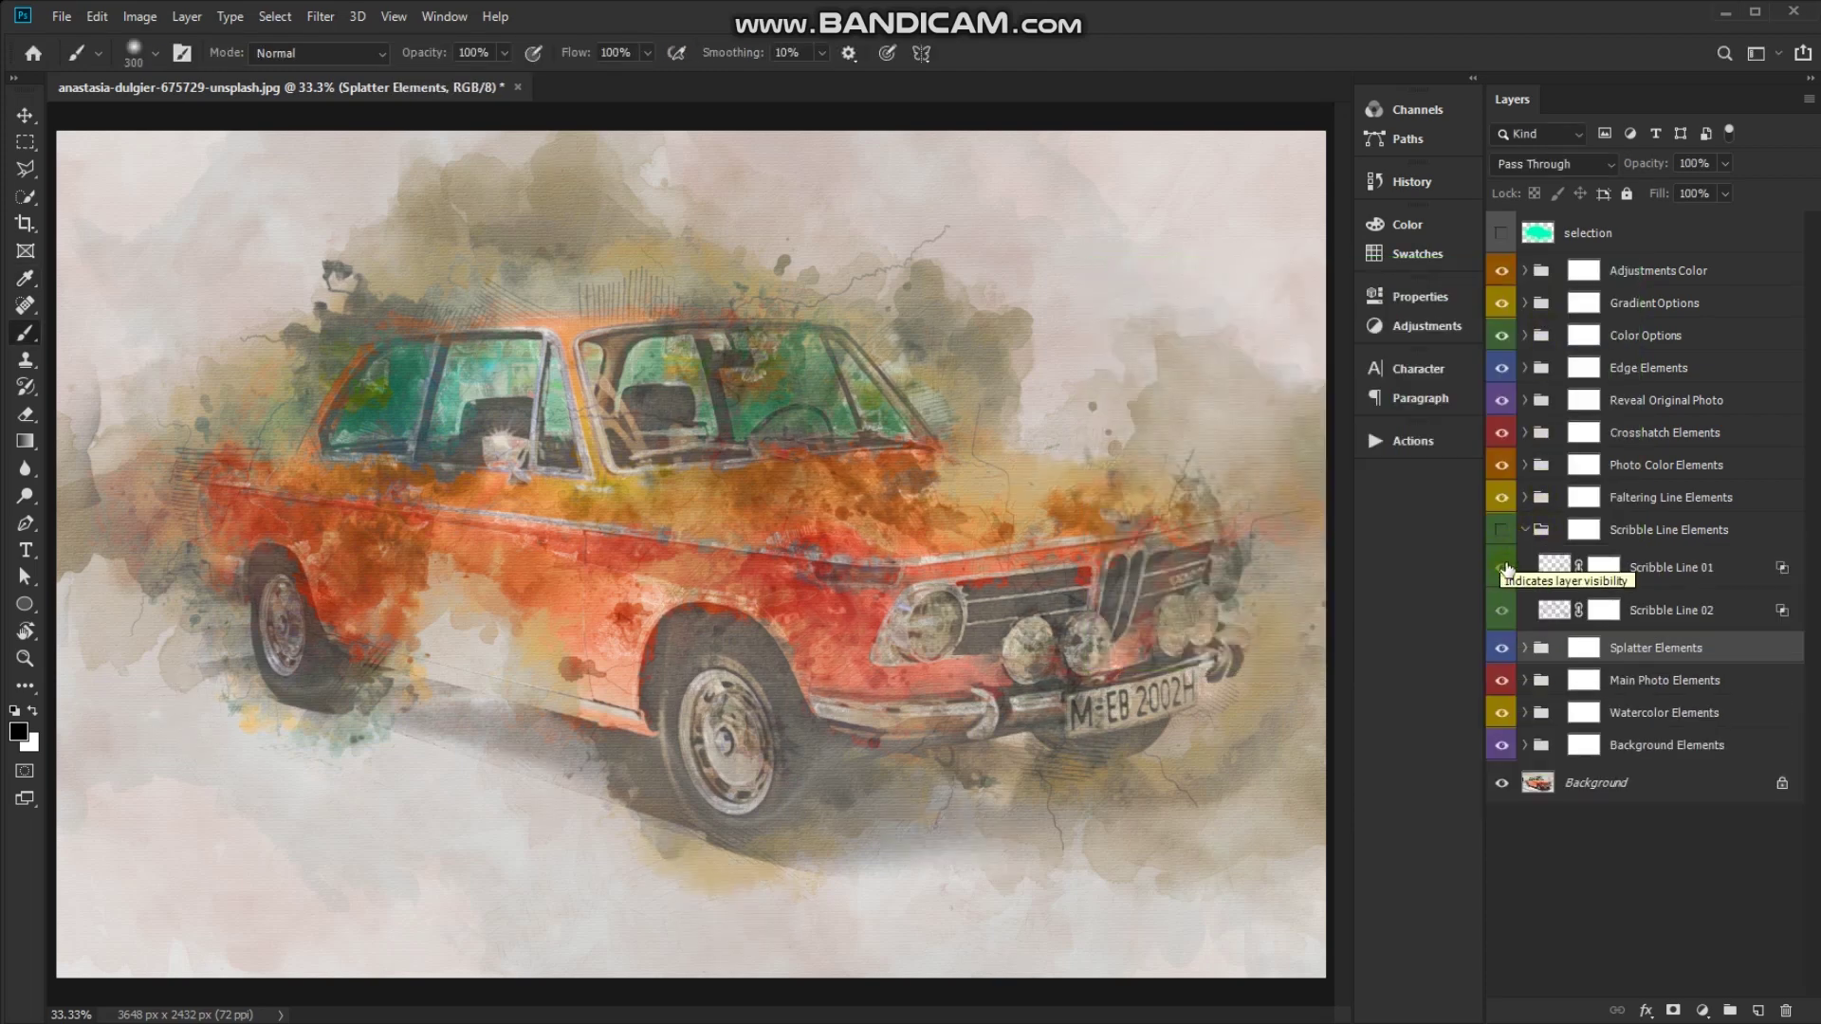
pyautogui.click(1501, 529)
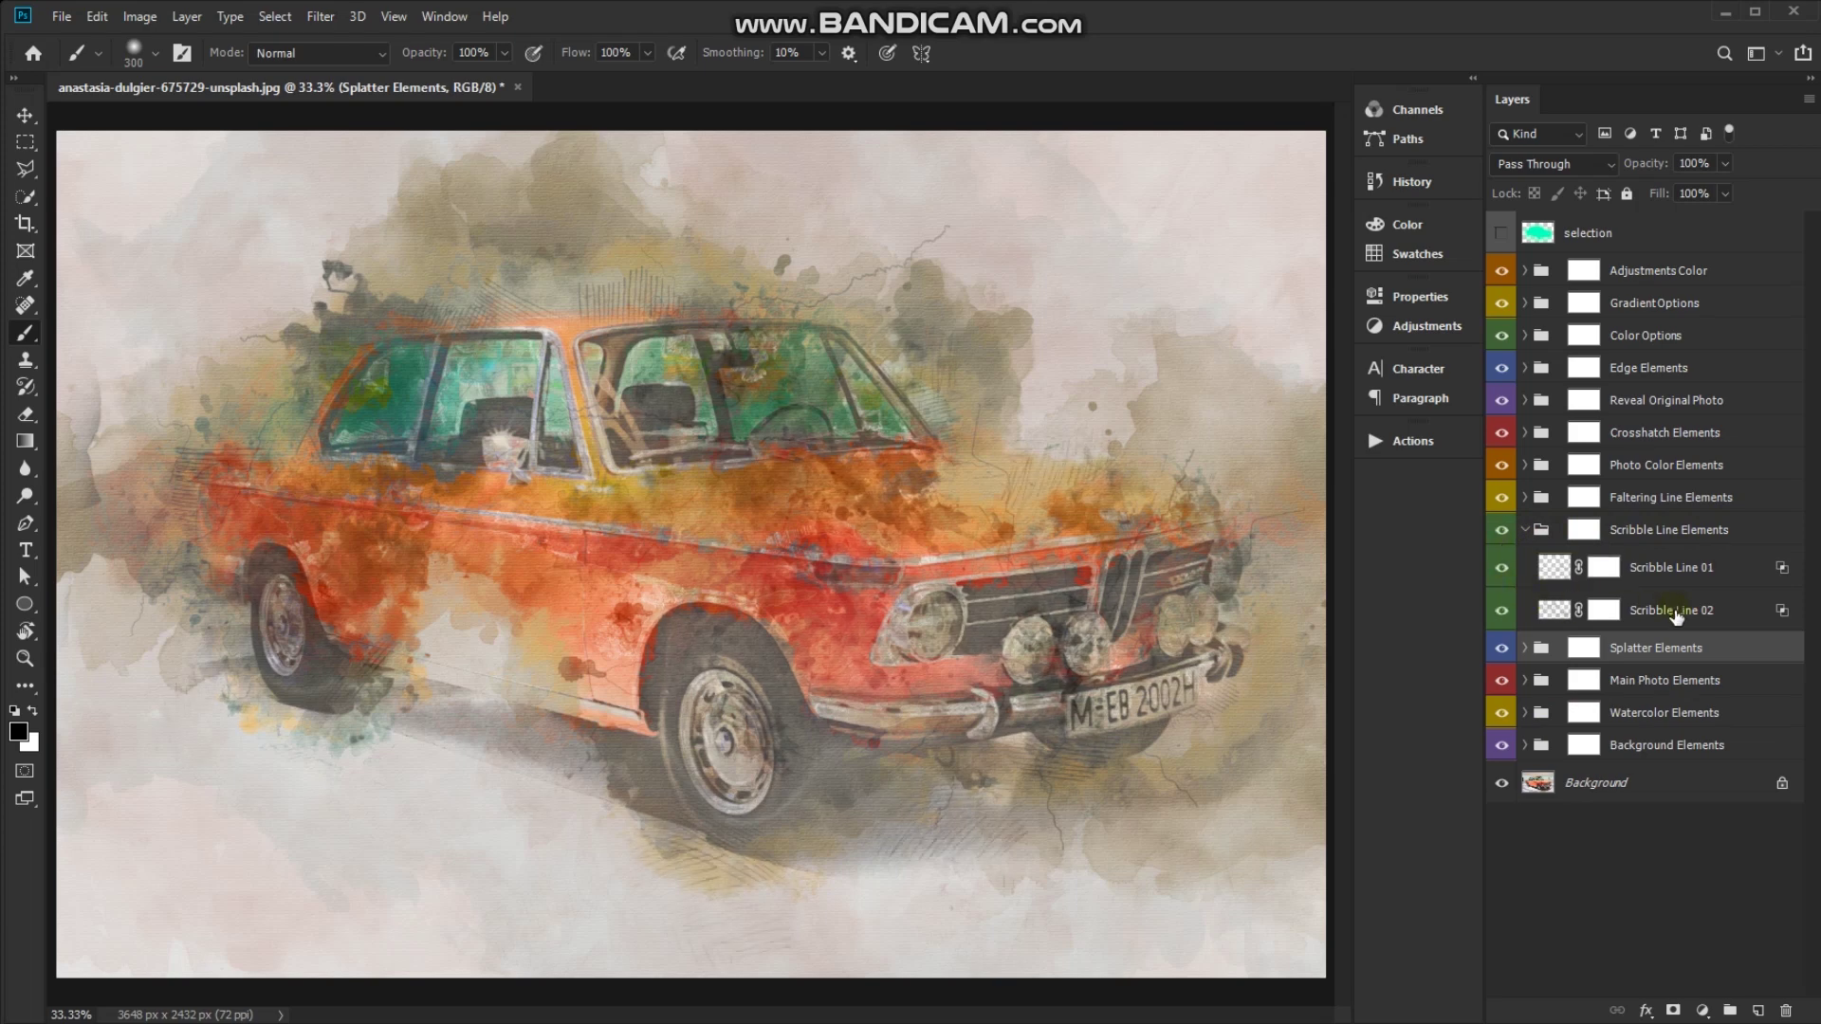
pyautogui.hotkey('alt', ']')
pyautogui.click(1638, 165)
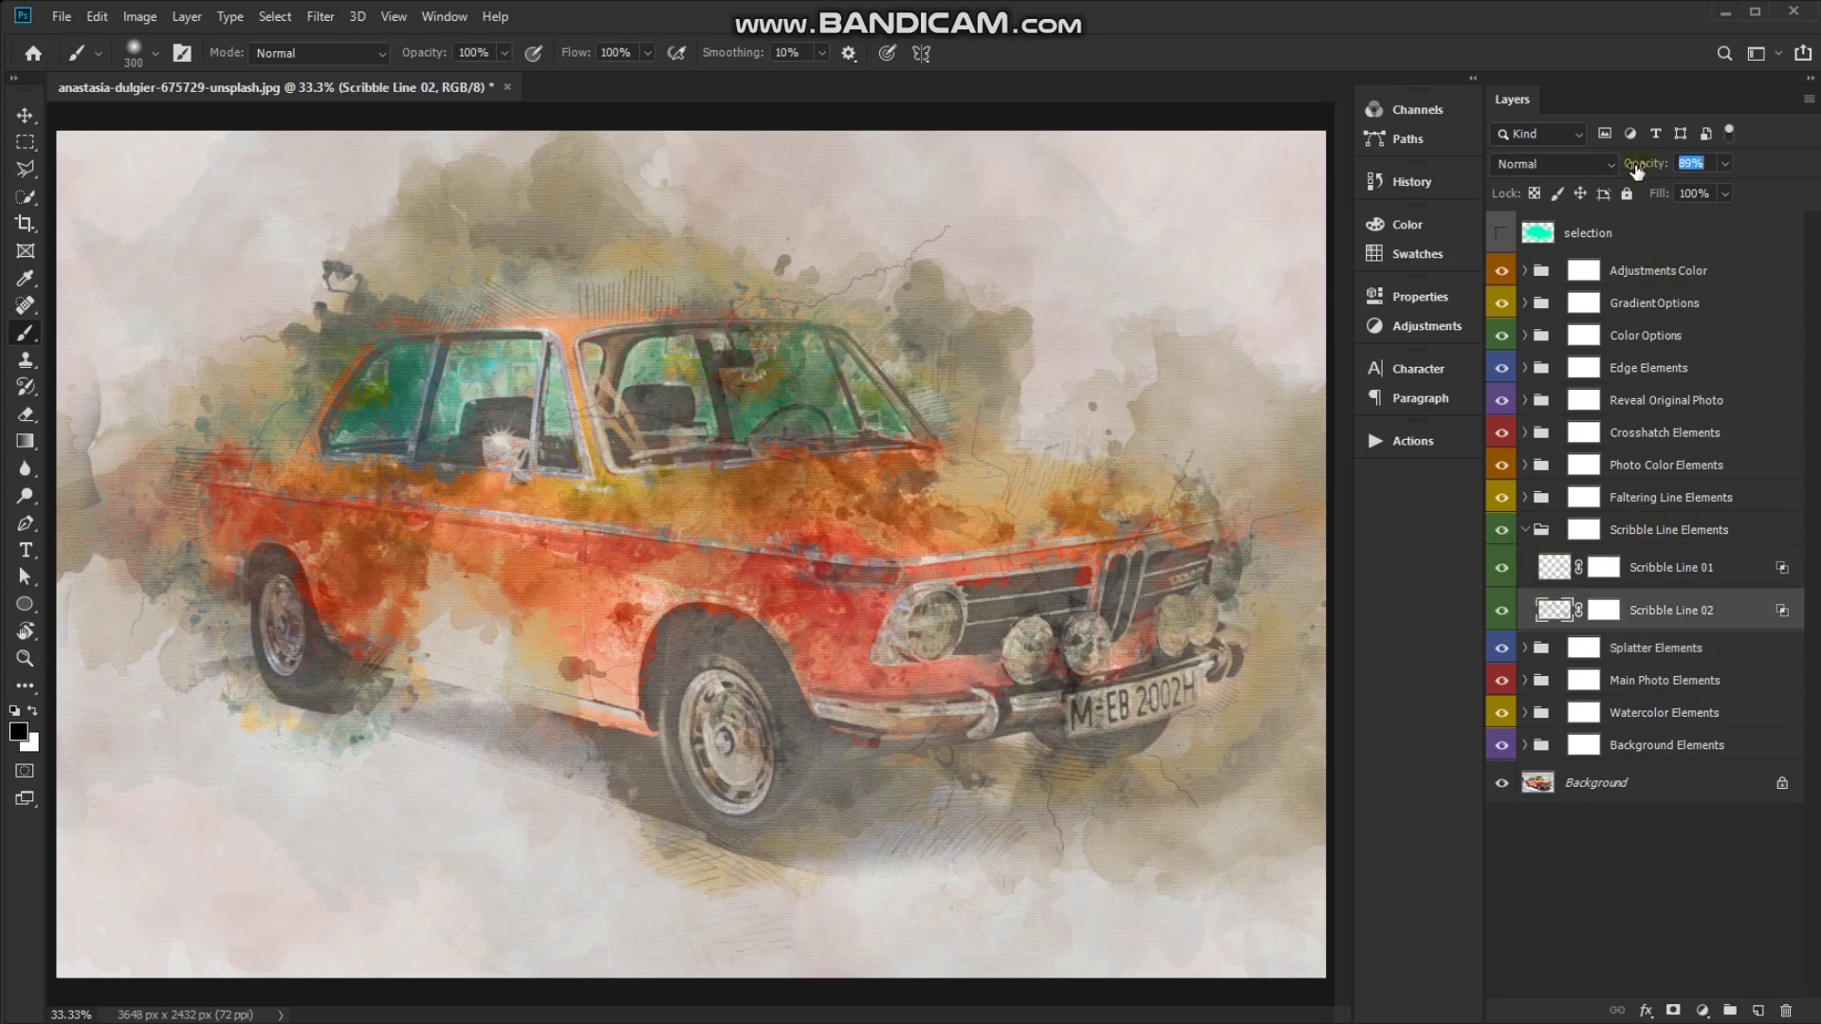
pyautogui.moveTo(1629, 171); pyautogui.dragTo(1626, 203)
# Set Scribble Line 01 to 80% opacity, comparing it hidden and shown
pyautogui.keyDown('ctrl'); pyautogui.click(1032, 520); pyautogui.keyUp('ctrl')
pyautogui.click(1657, 581)
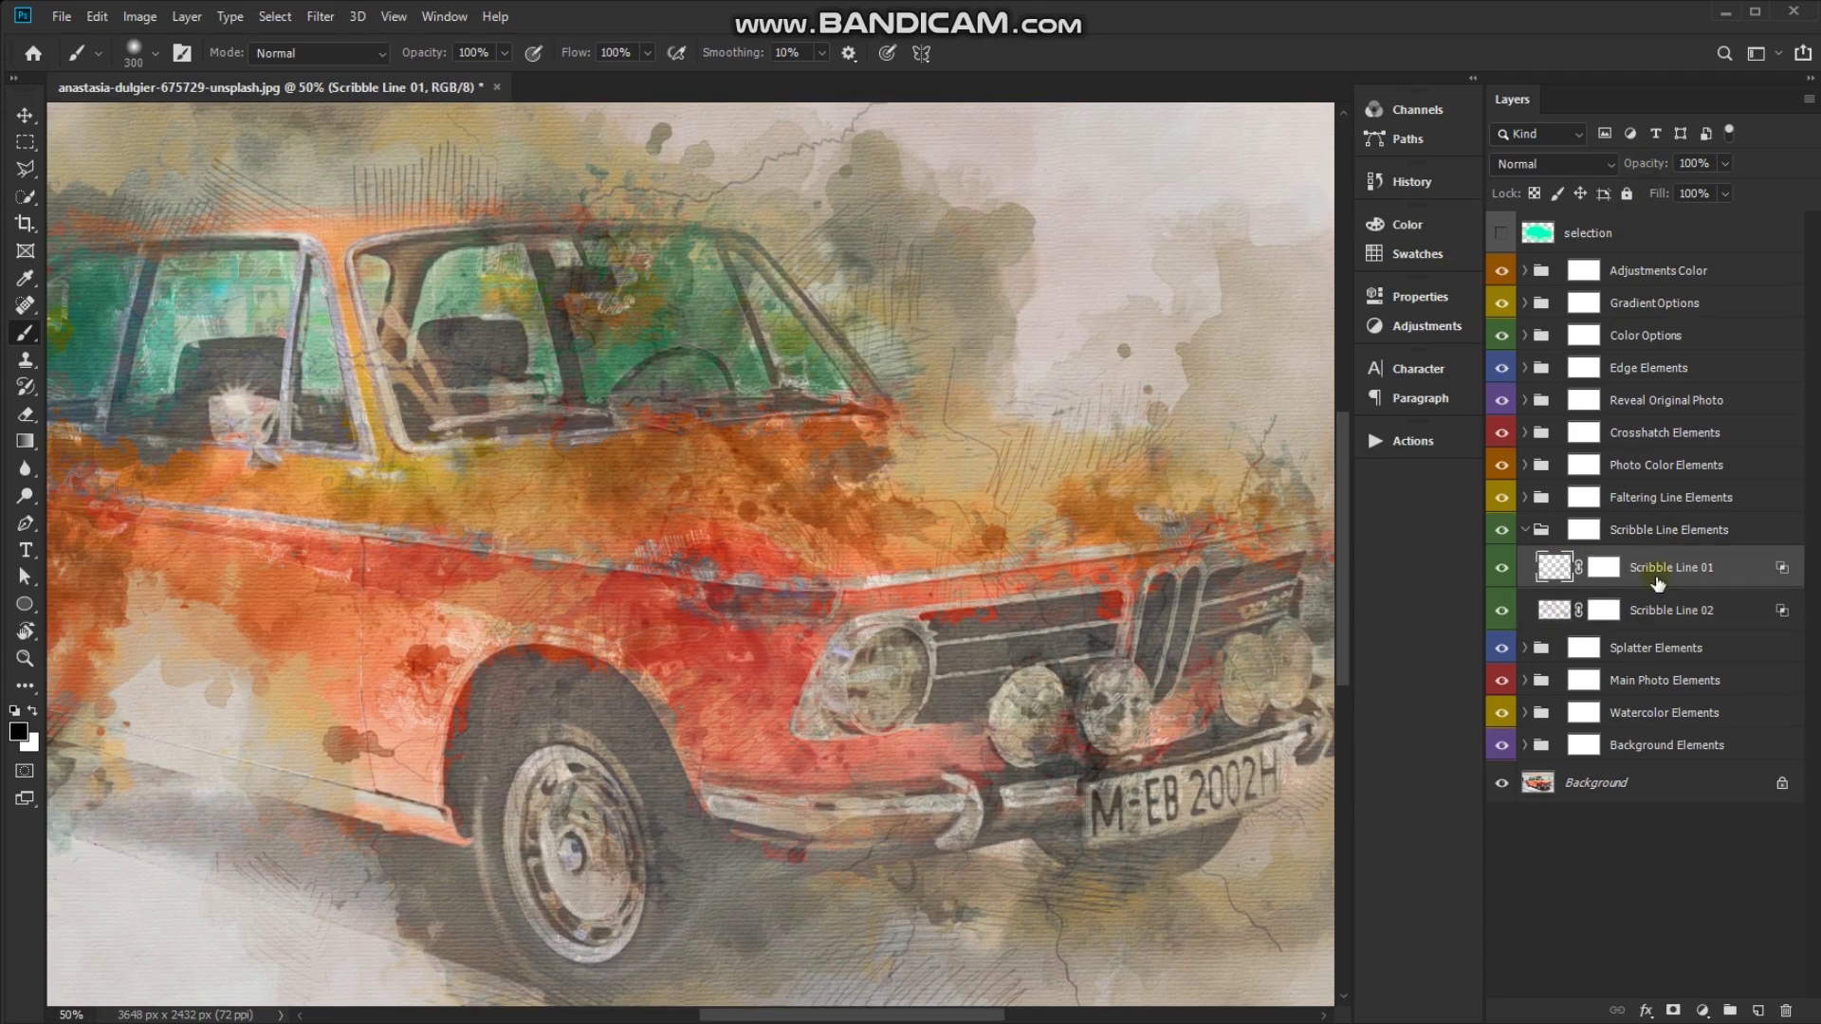
pyautogui.moveTo(1650, 167); pyautogui.dragTo(1631, 169)
pyautogui.click(1506, 577)
pyautogui.click(1524, 531)
pyautogui.click(1525, 497)
# Hide and re-show Faltering Line 01, 02, 03 and 4 to compare their effect
pyautogui.click(1498, 499)
pyautogui.click(1502, 621)
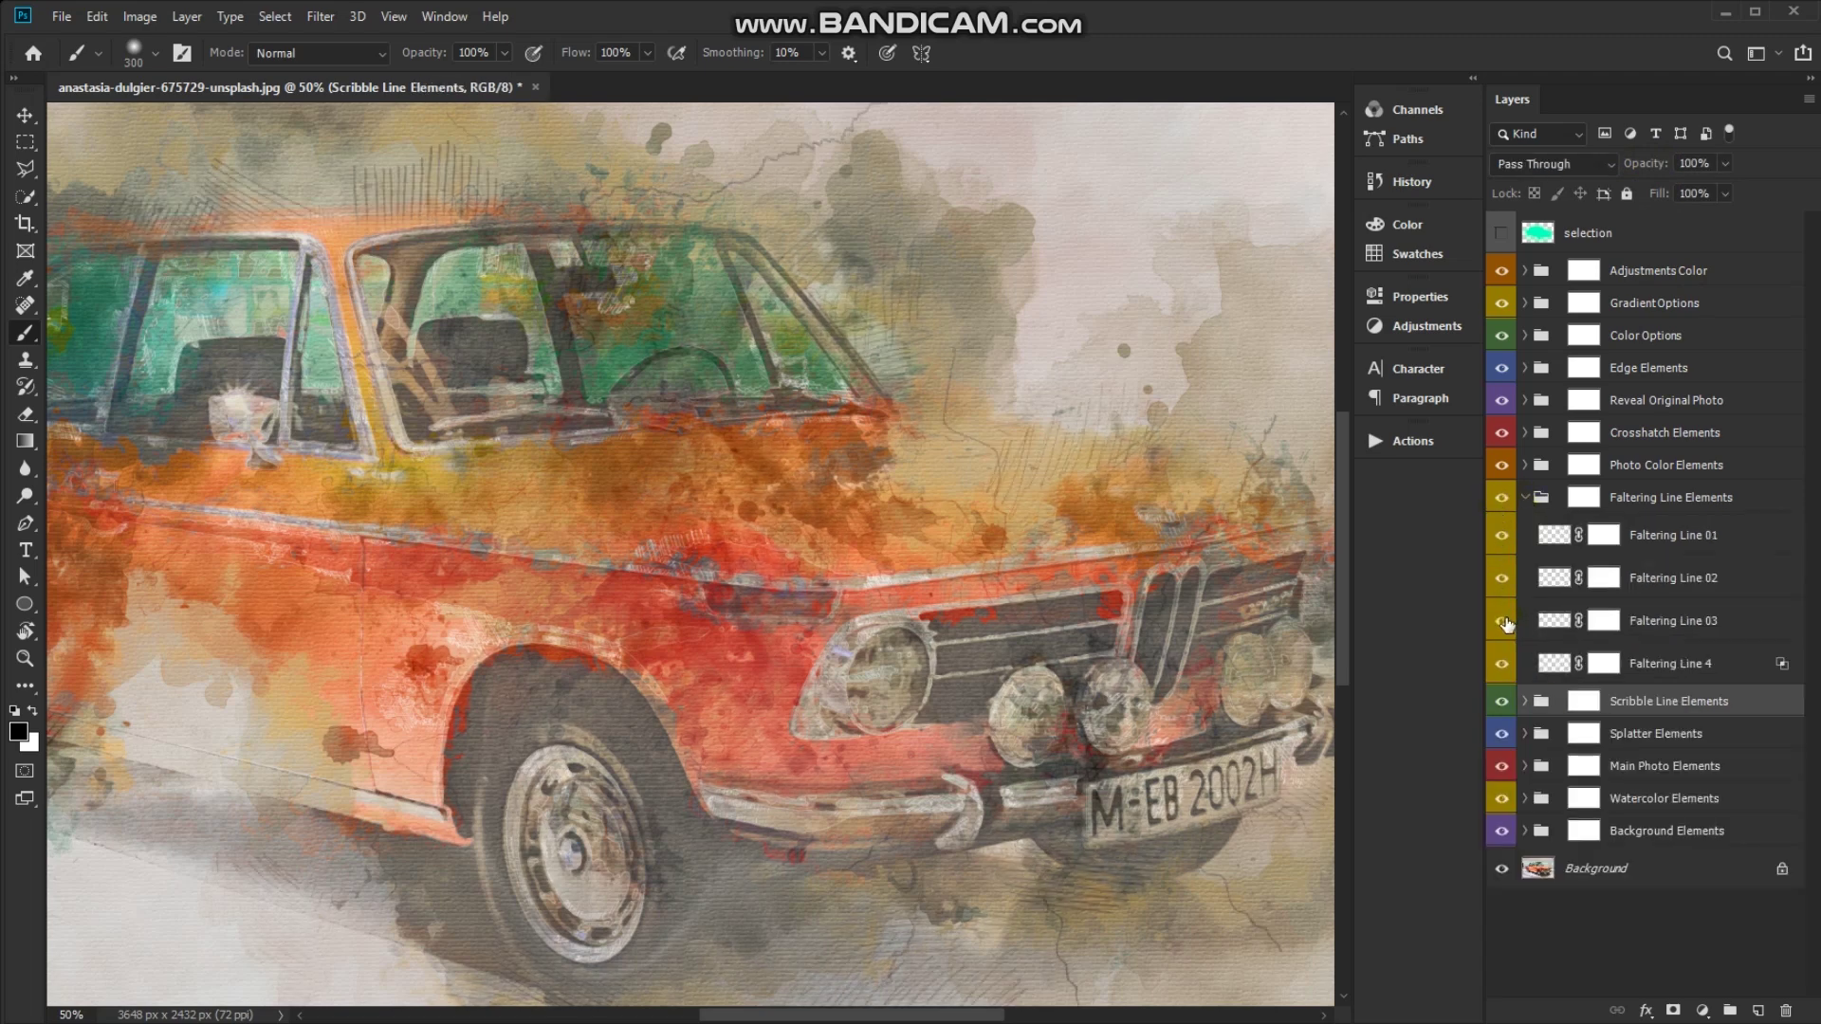
pyautogui.click(1502, 580)
pyautogui.click(1501, 664)
pyautogui.click(1502, 536)
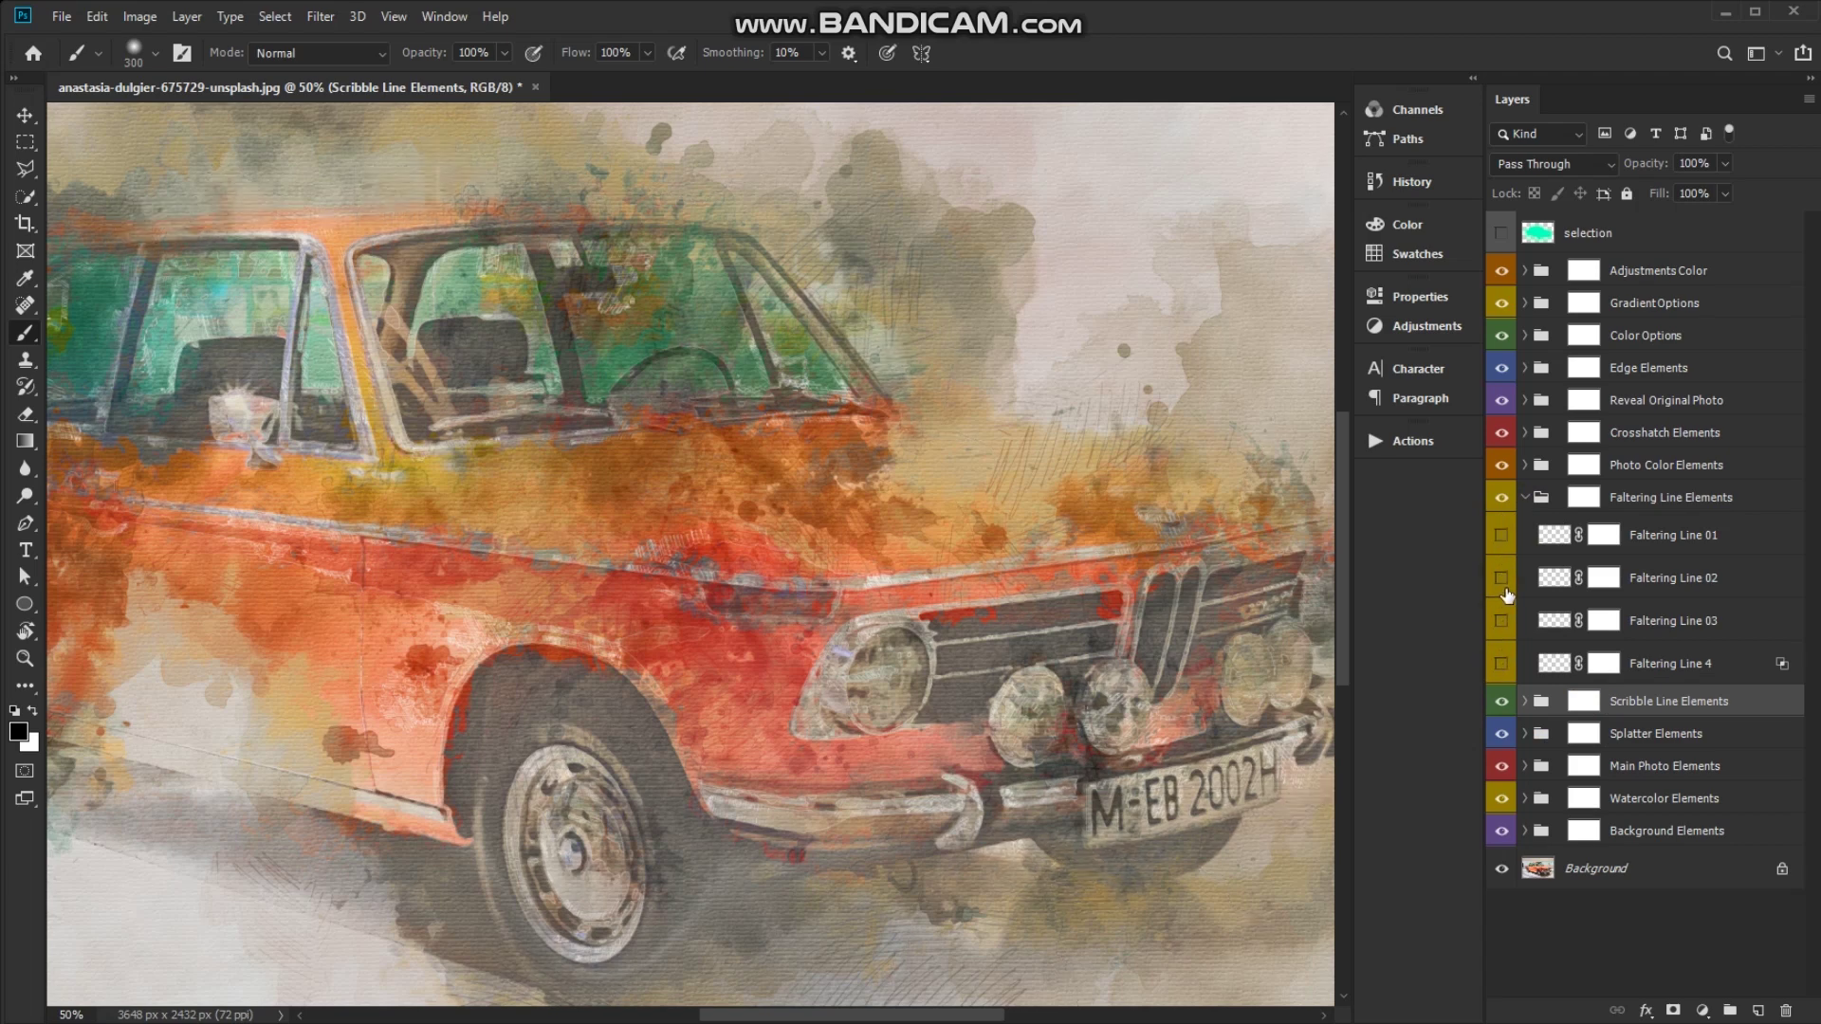
pyautogui.click(1502, 578)
pyautogui.click(1501, 621)
pyautogui.click(1502, 664)
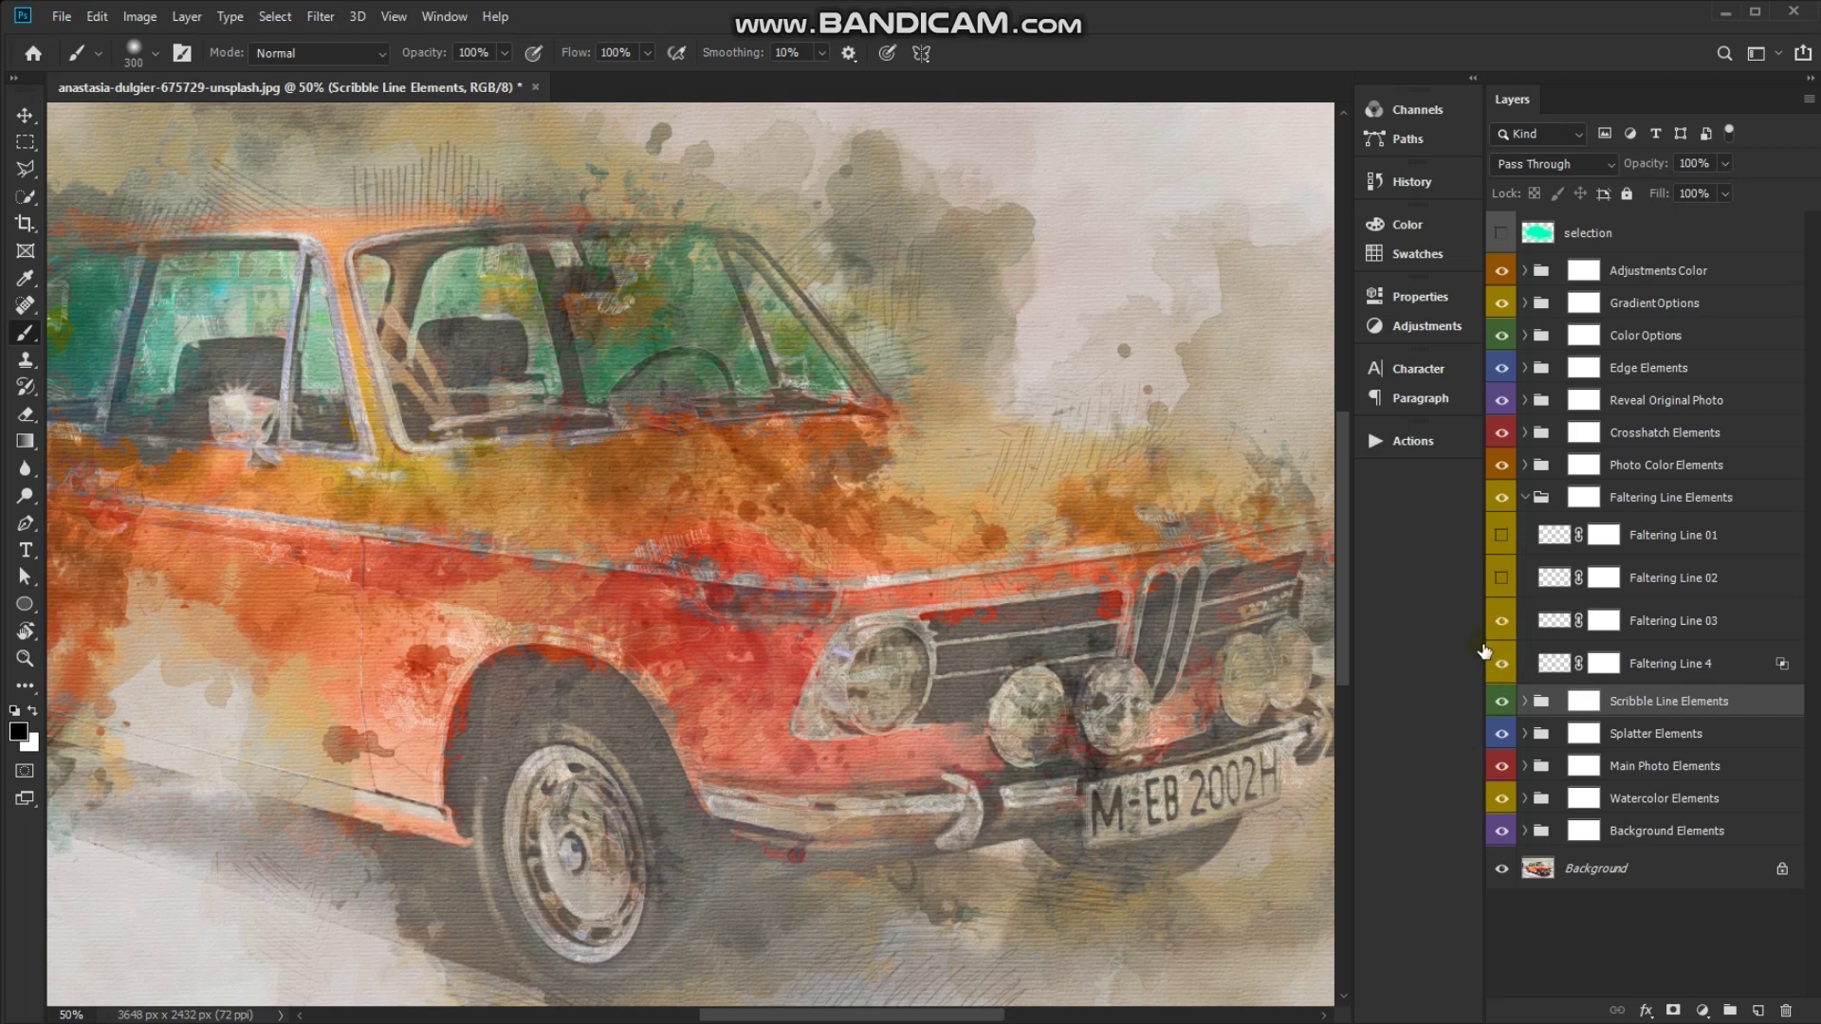
pyautogui.click(1494, 580)
# Lower the Faltering Line 02 layer's opacity to 74%
pyautogui.click(1650, 589)
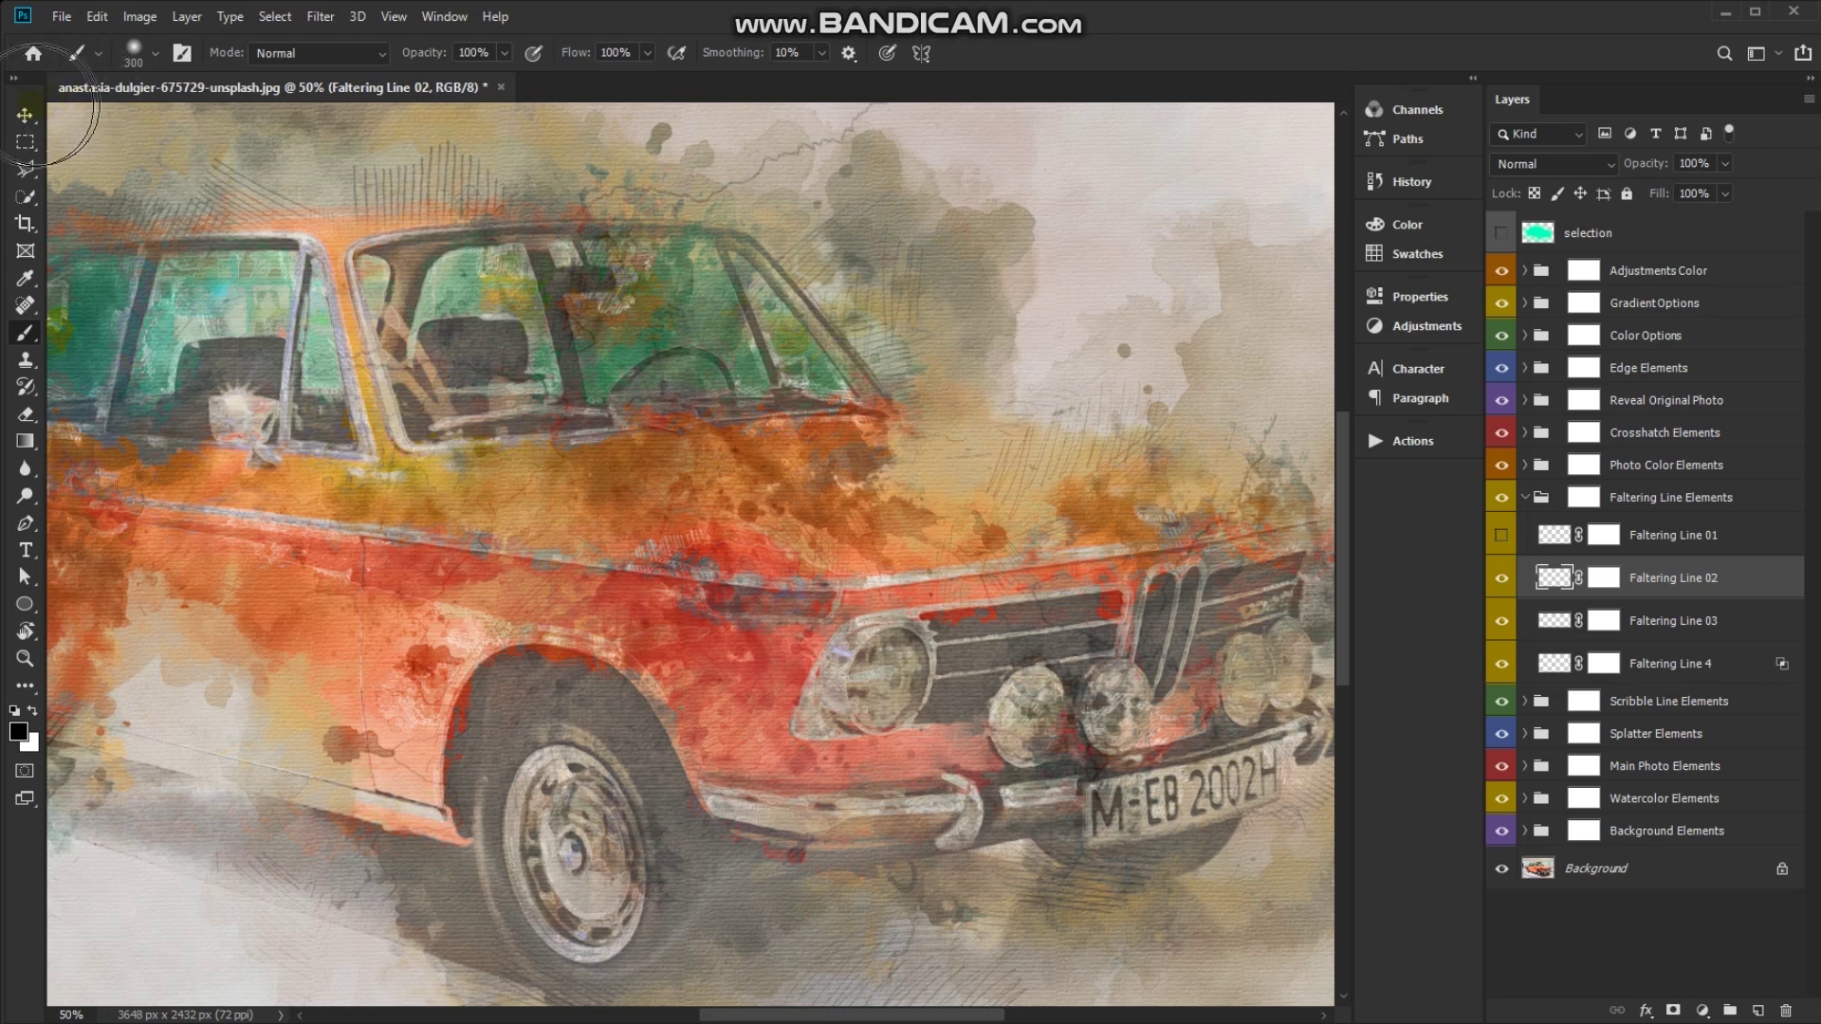
pyautogui.click(25, 116)
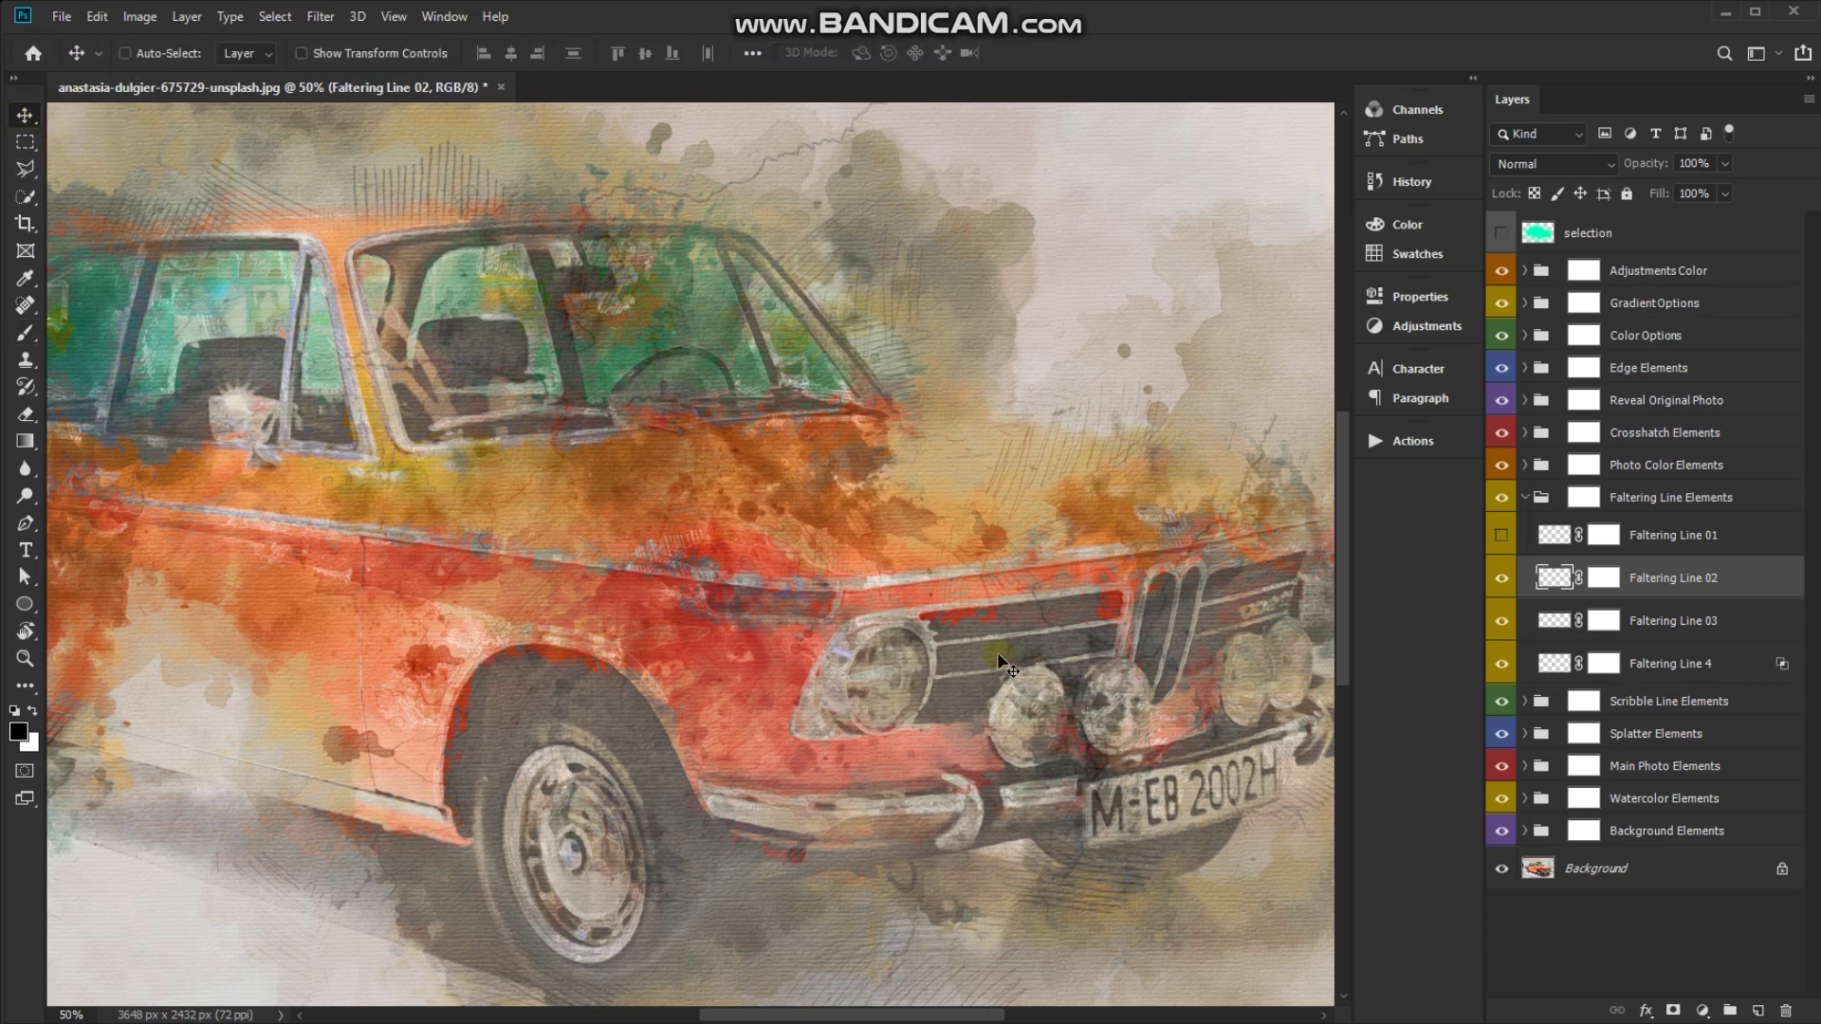
pyautogui.moveTo(785, 499); pyautogui.dragTo(1019, 628)
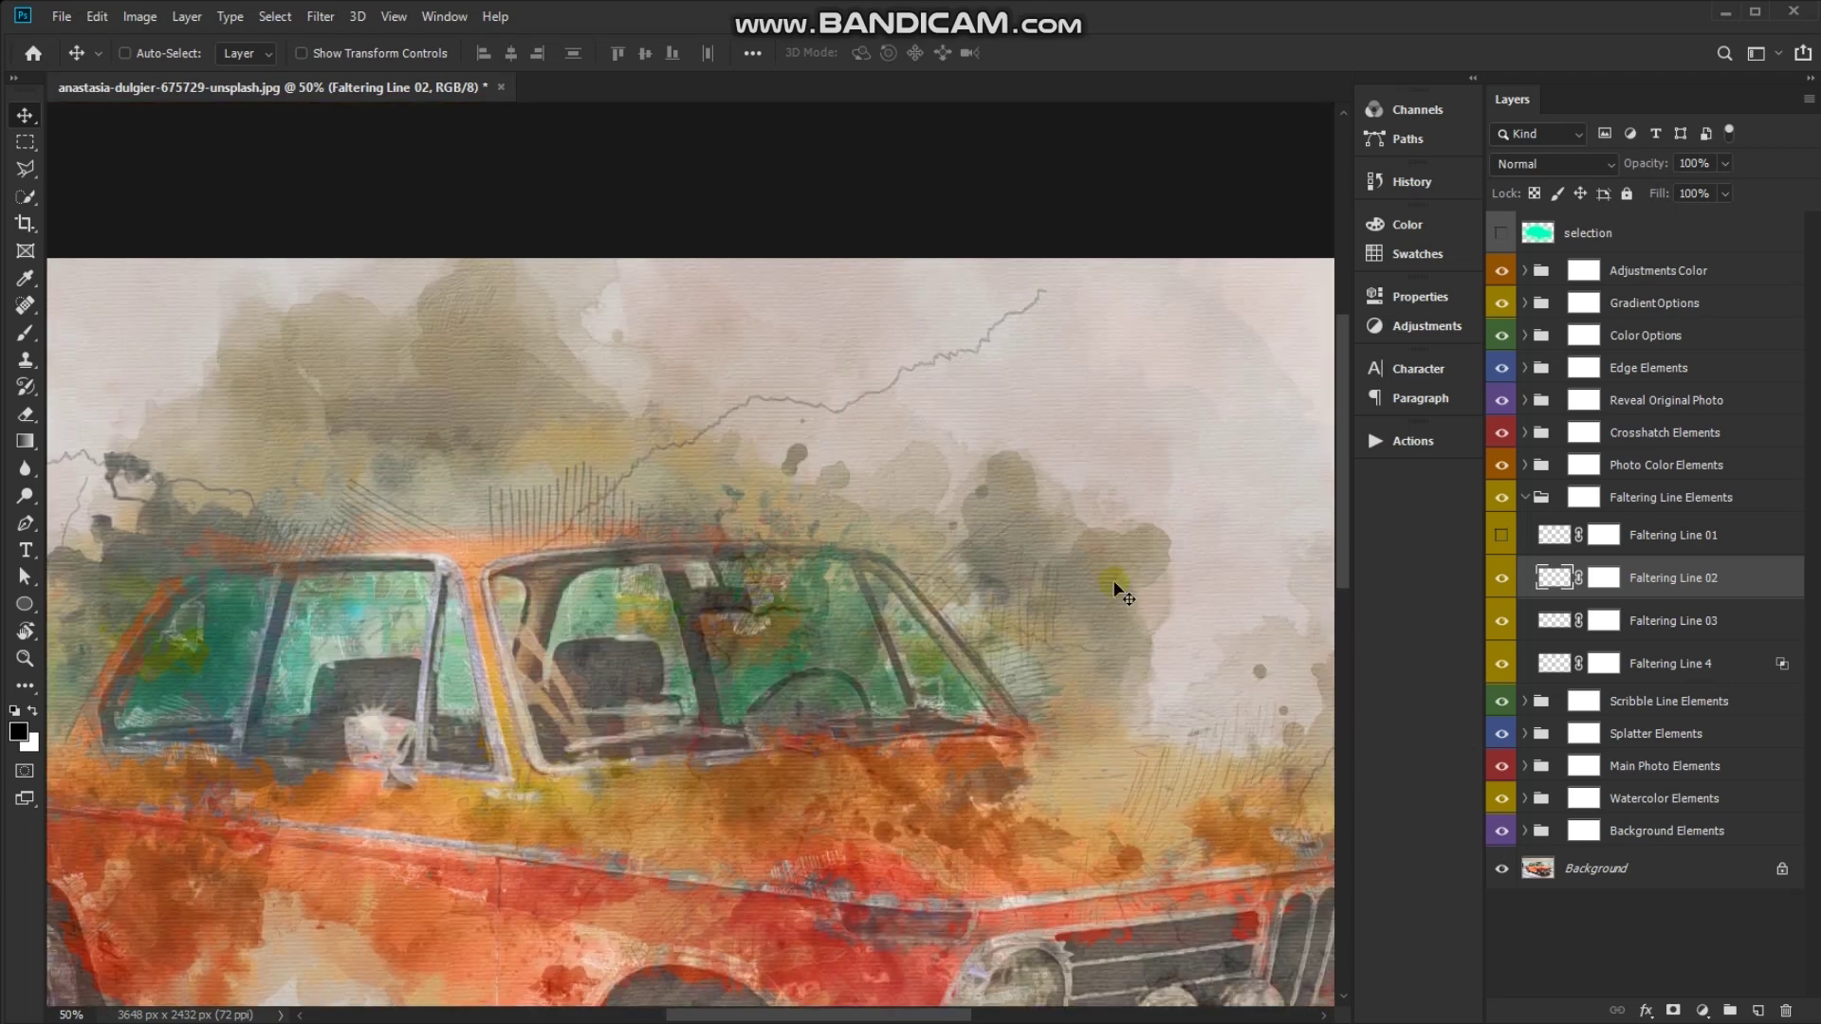
pyautogui.moveTo(1655, 171); pyautogui.dragTo(1588, 183)
# Collapse Faltering Line Elements and pan the view to the car's front end
pyautogui.click(1555, 497)
pyautogui.click(1525, 497)
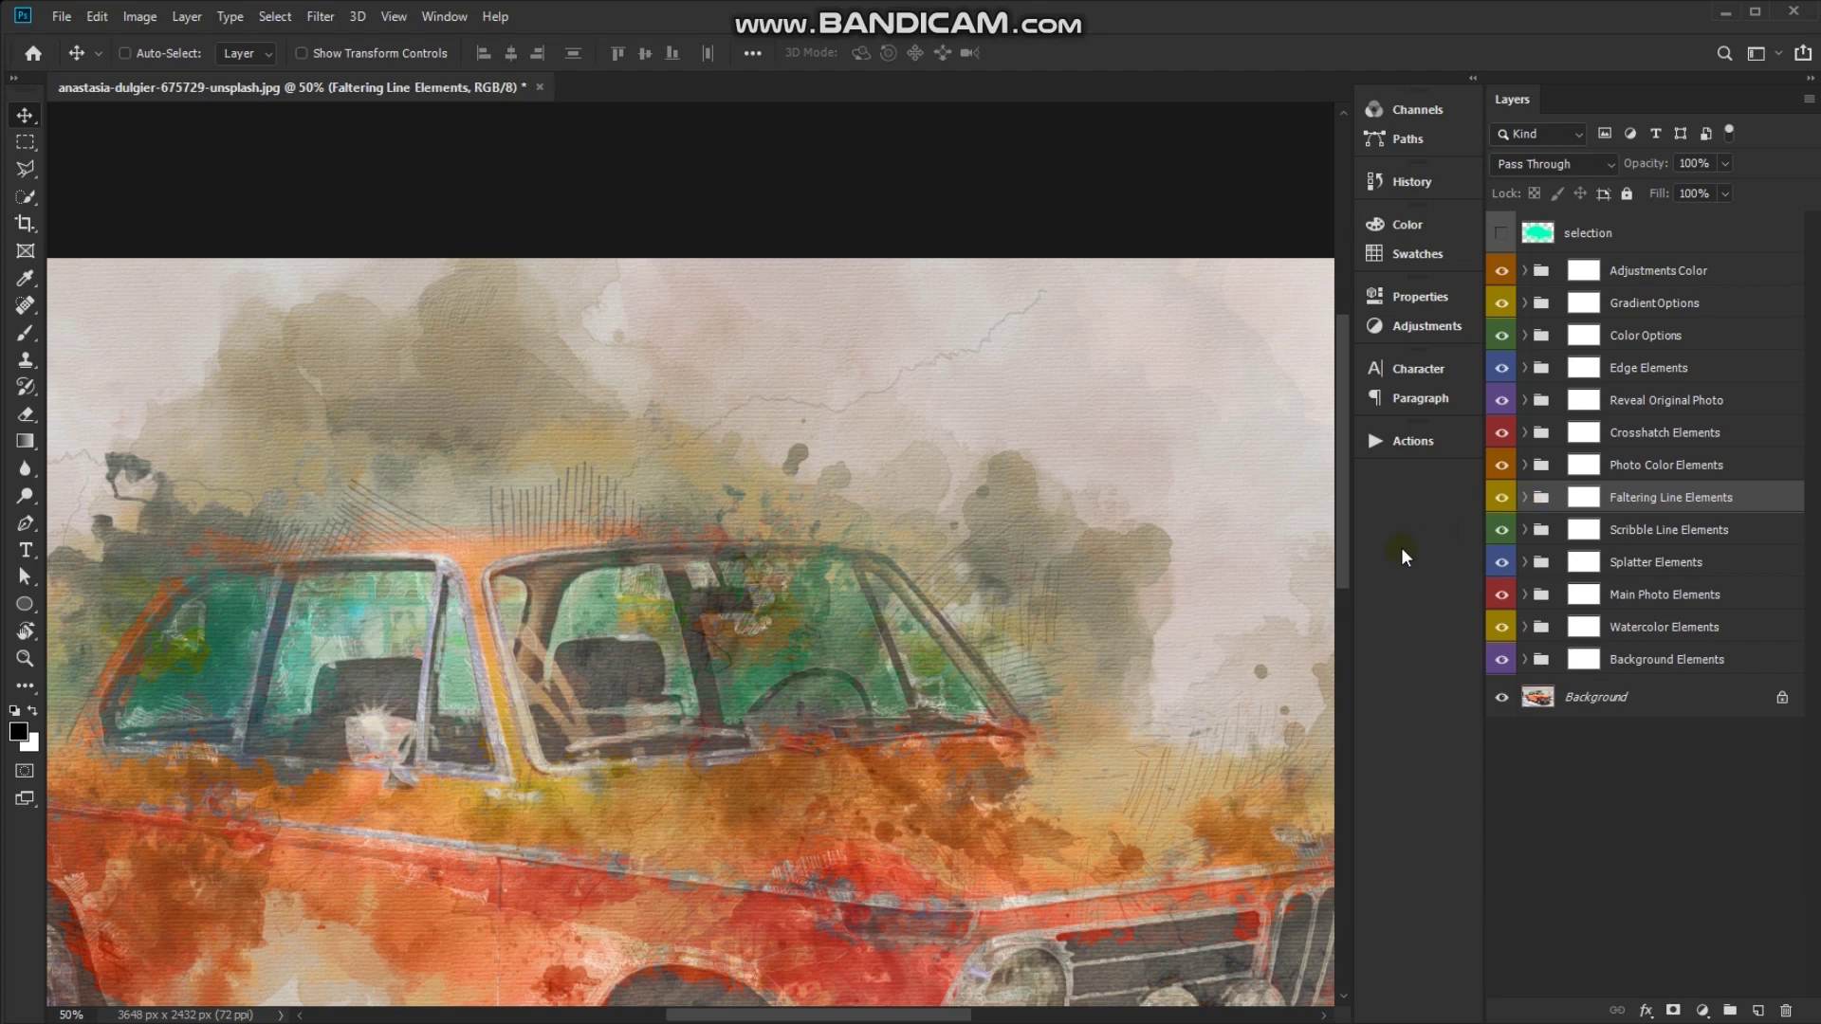
pyautogui.moveTo(1117, 609); pyautogui.dragTo(1064, 419)
pyautogui.moveTo(1065, 489); pyautogui.dragTo(1011, 482)
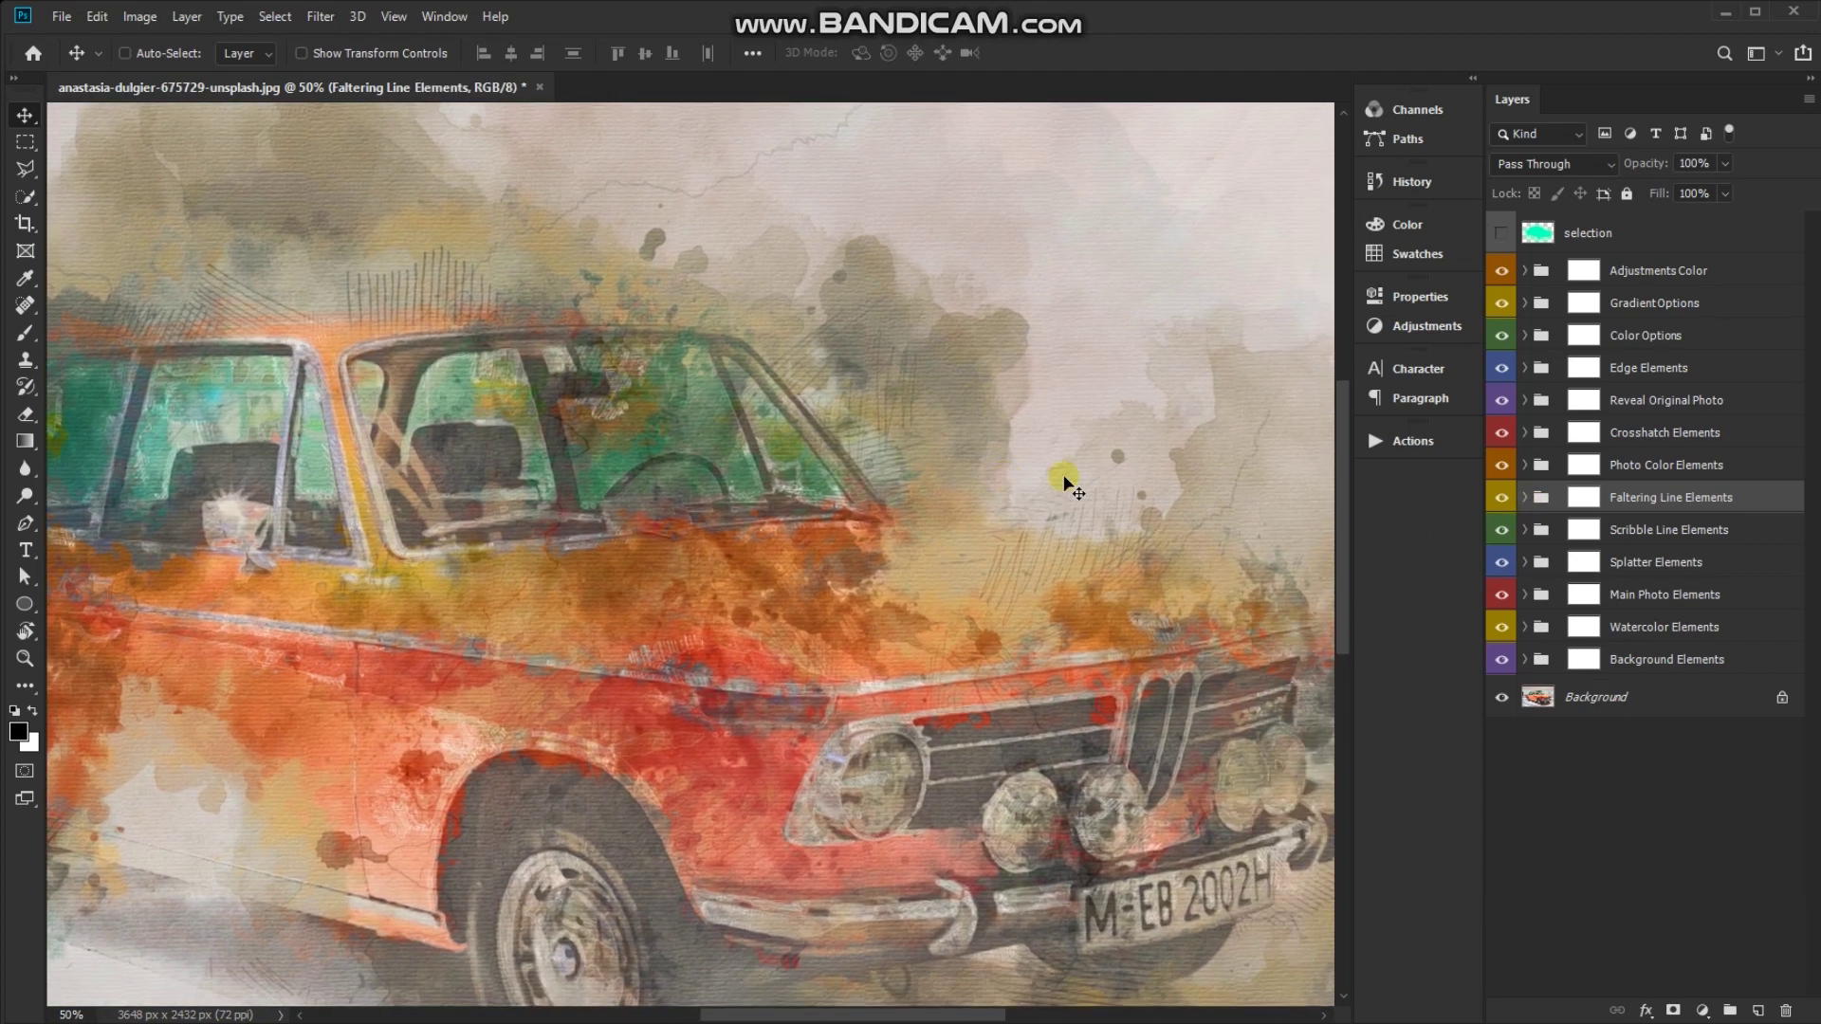
pyautogui.click(1525, 465)
# Turn on Change Photo Color 01 as an orange tint at 14% opacity
pyautogui.hotkey('ctrl', '0')
pyautogui.press('ctrl')
pyautogui.click(1501, 497)
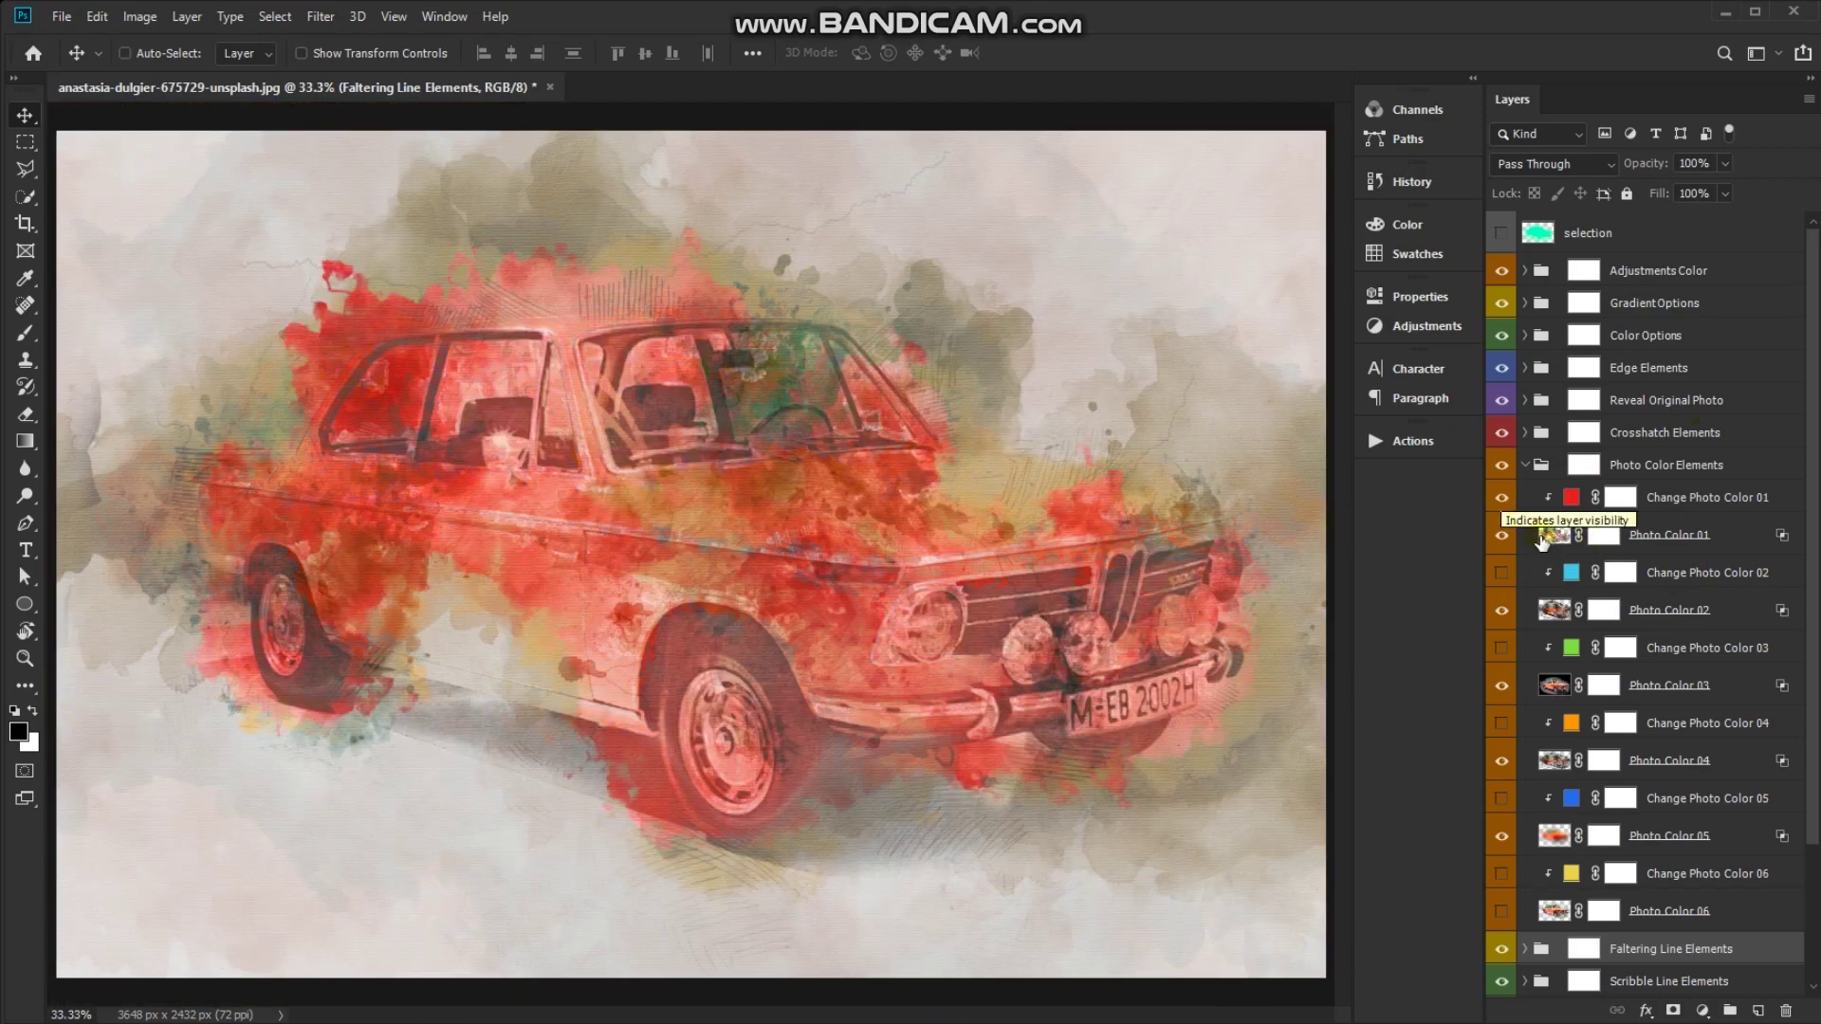
pyautogui.click(1567, 498)
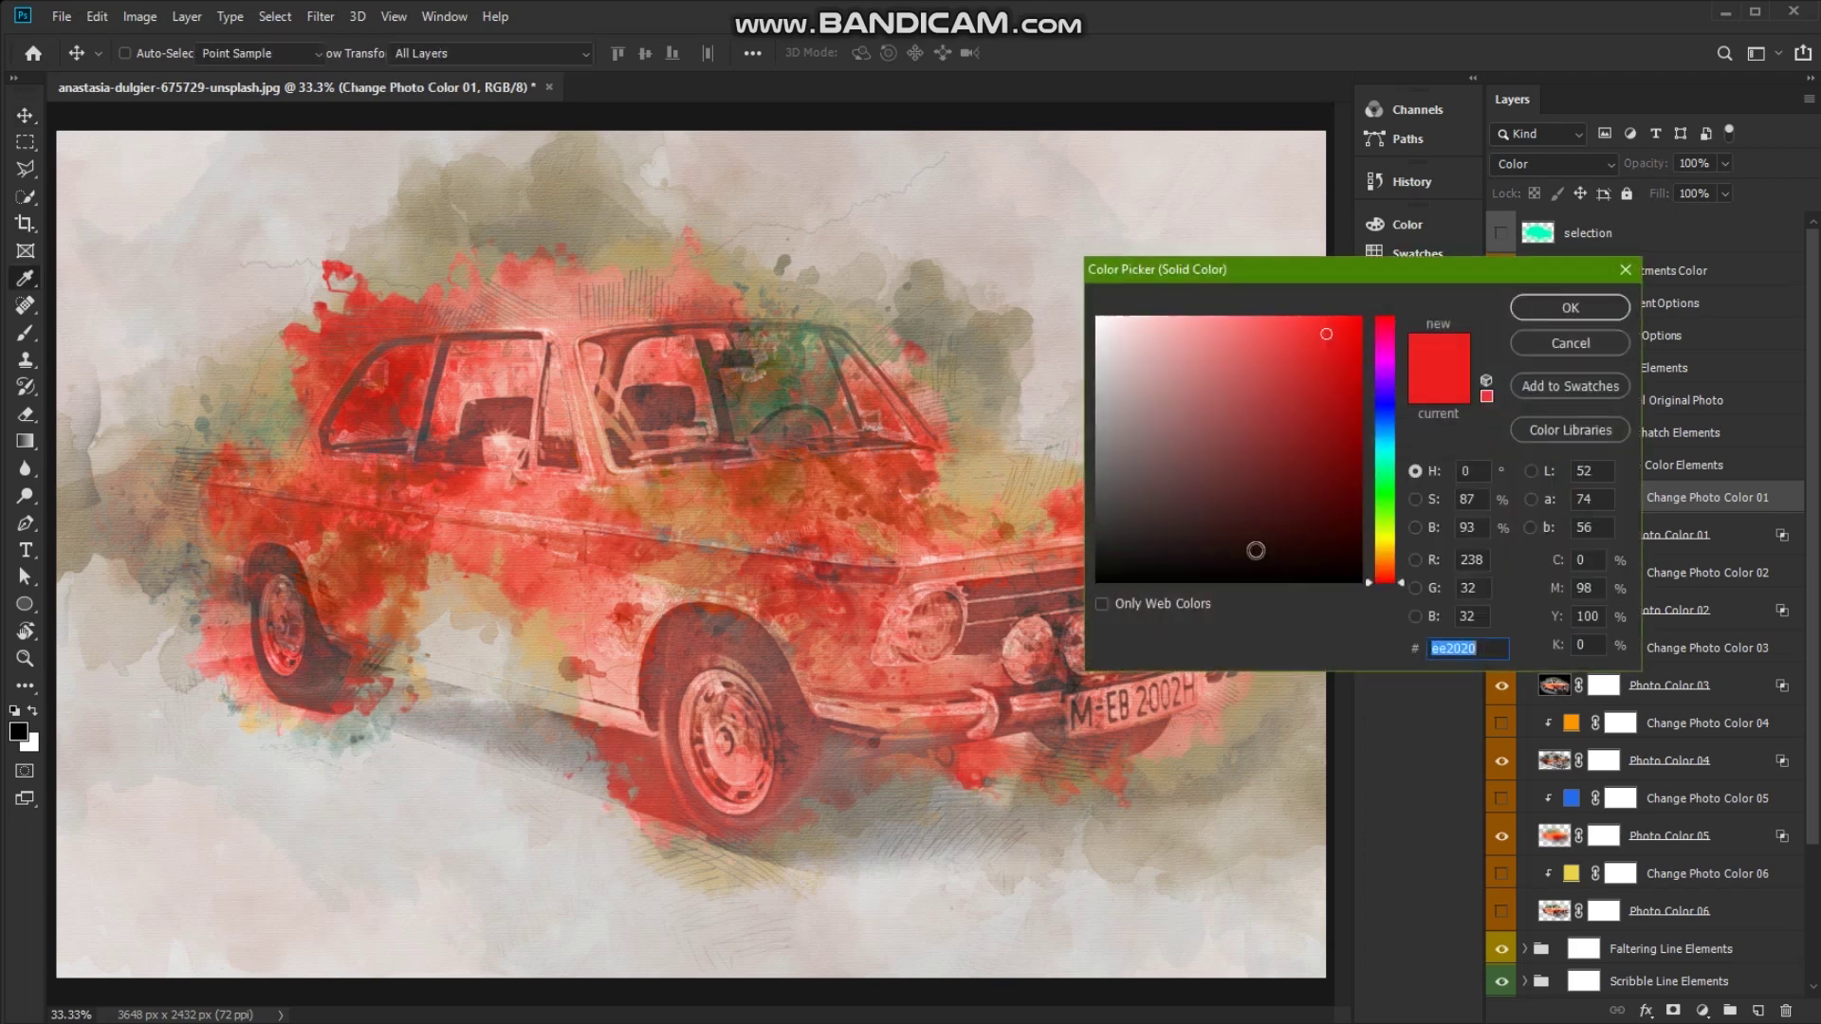
pyautogui.click(1384, 544)
pyautogui.moveTo(1384, 550); pyautogui.dragTo(1383, 561)
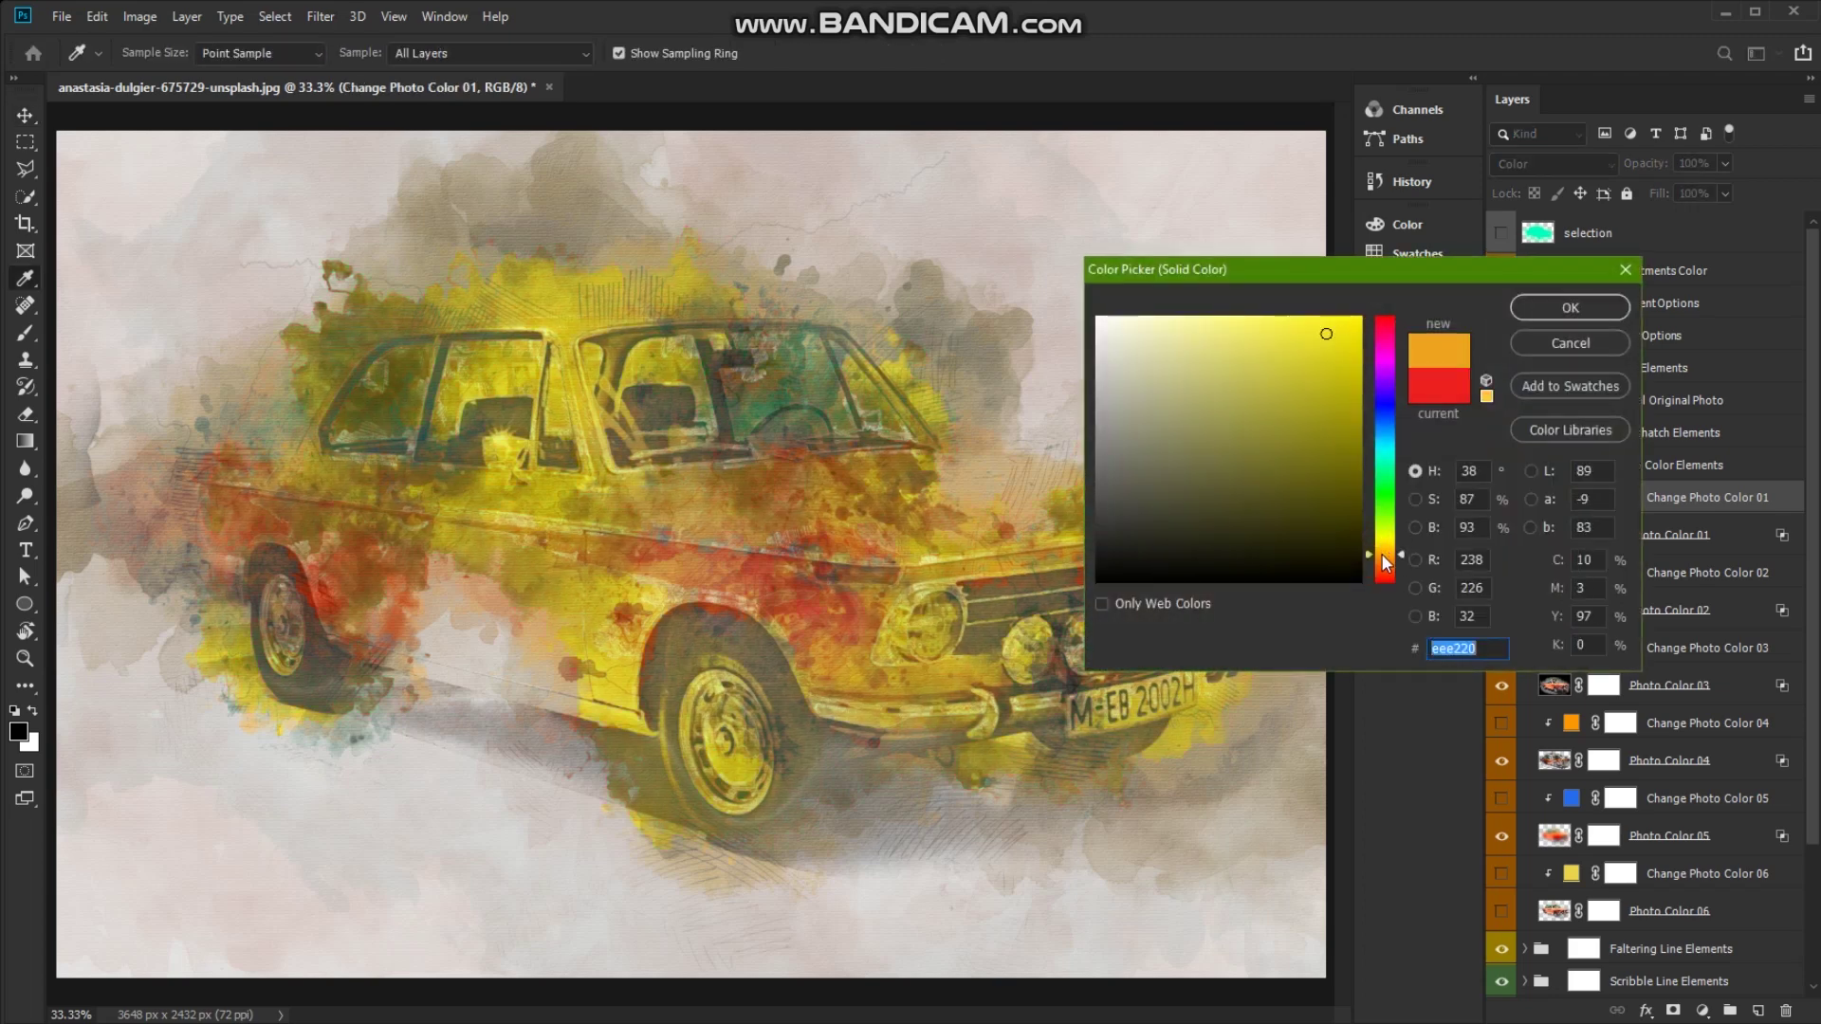
pyautogui.click(1543, 317)
pyautogui.moveTo(1650, 166); pyautogui.dragTo(1513, 166)
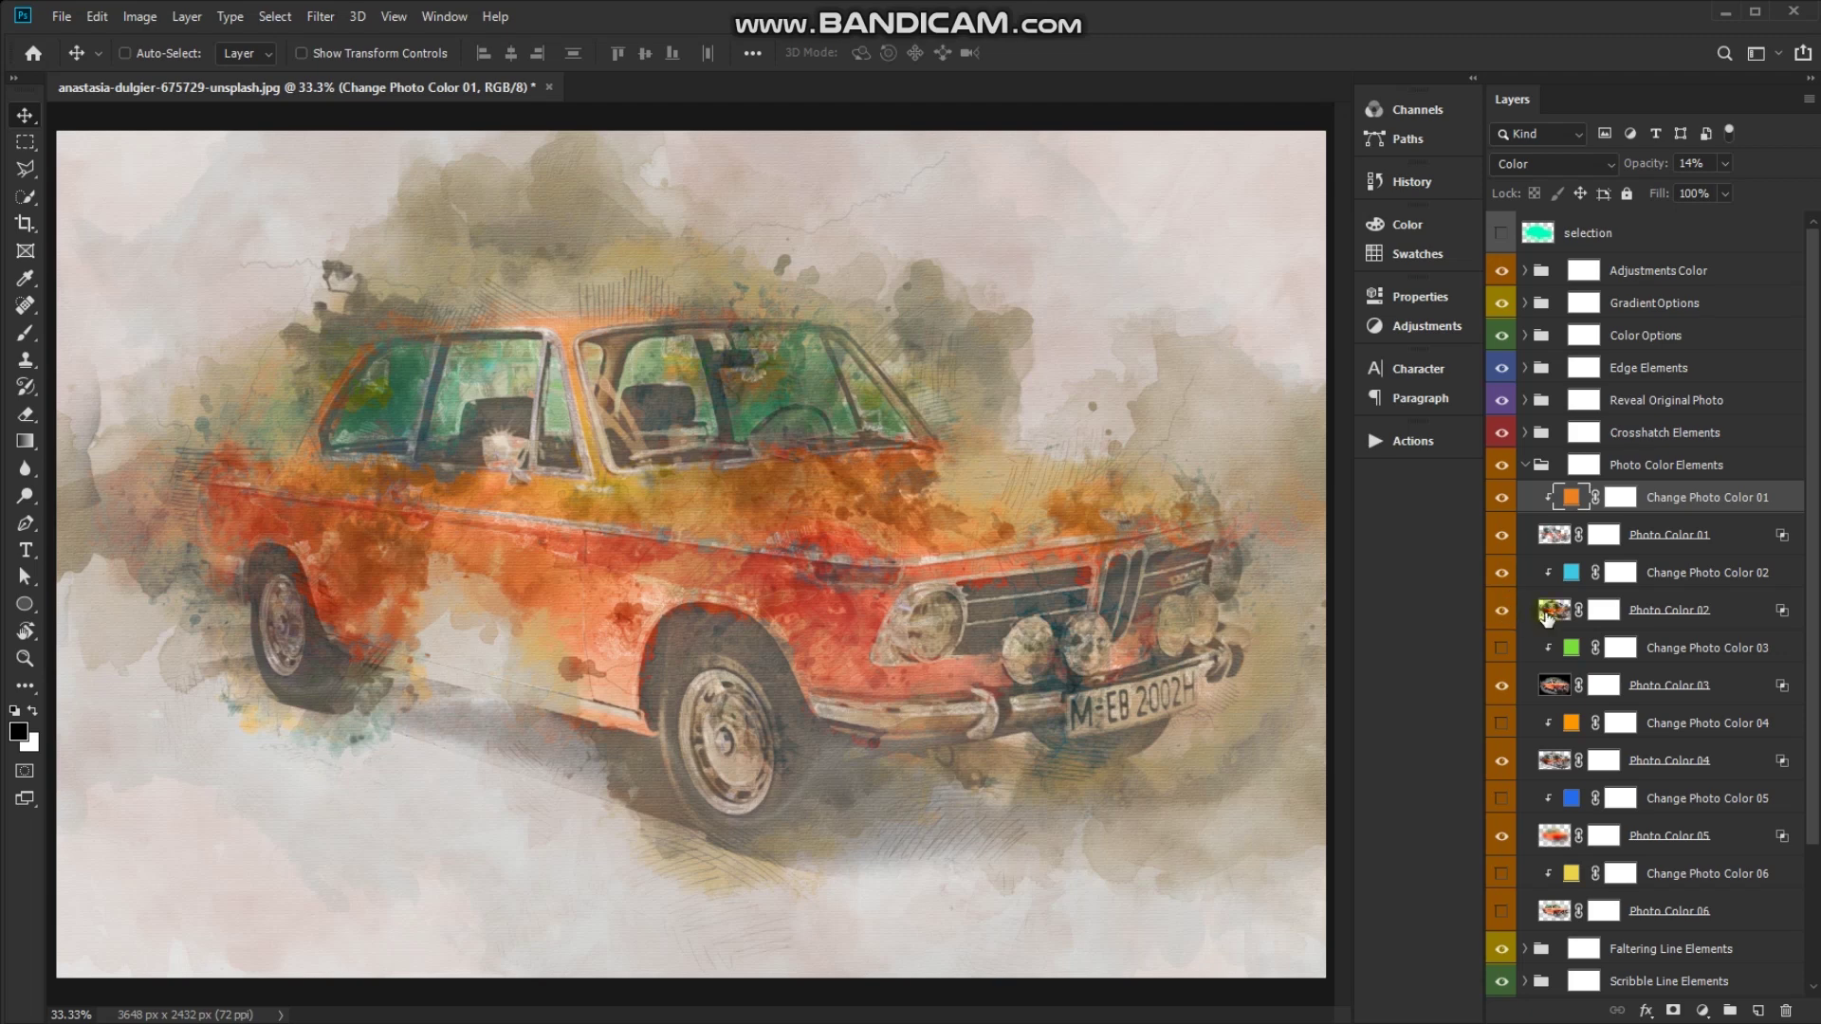
# Compare Change Photo Color 02 hidden and shown, and clear the selection
pyautogui.click(1553, 615)
pyautogui.click(1501, 611)
pyautogui.keyDown('ctrl'); pyautogui.click(1553, 615); pyautogui.keyUp('ctrl')
pyautogui.hotkey('ctrl', 'd')
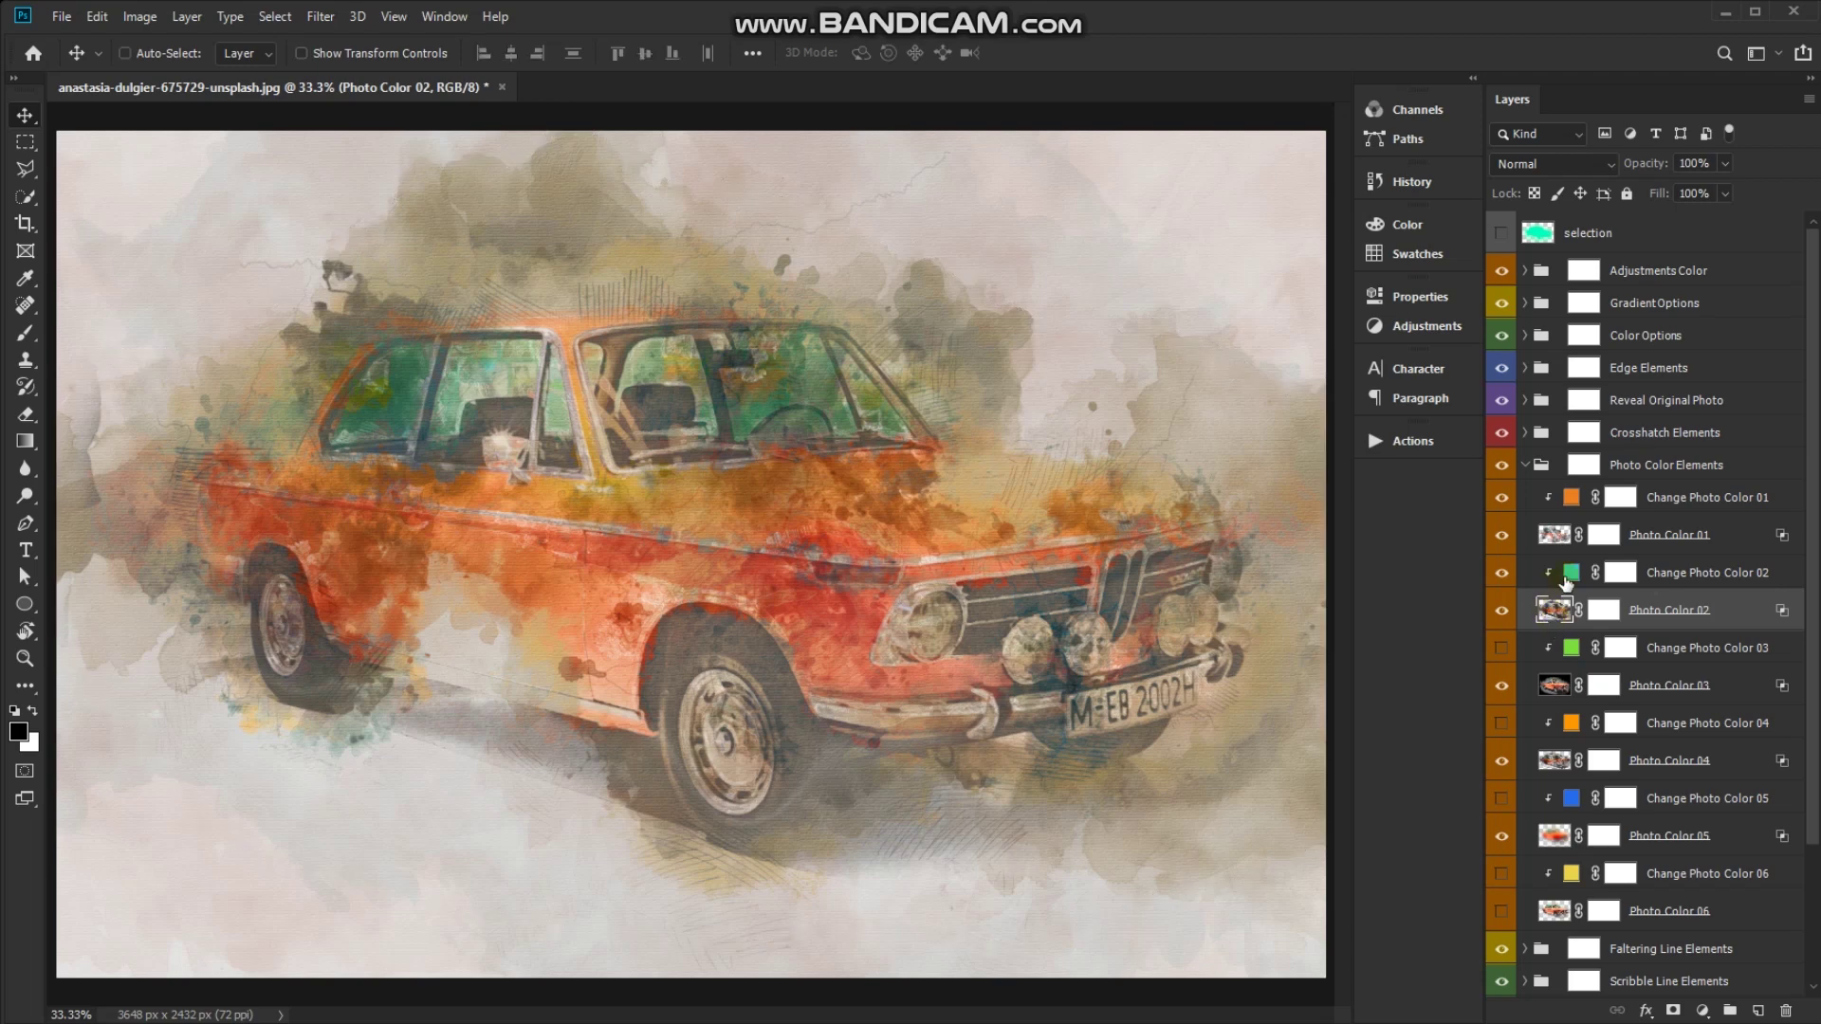
# Recolor the Change Photo Color 02 fill from cyan to red f01145
pyautogui.doubleClick(1571, 572)
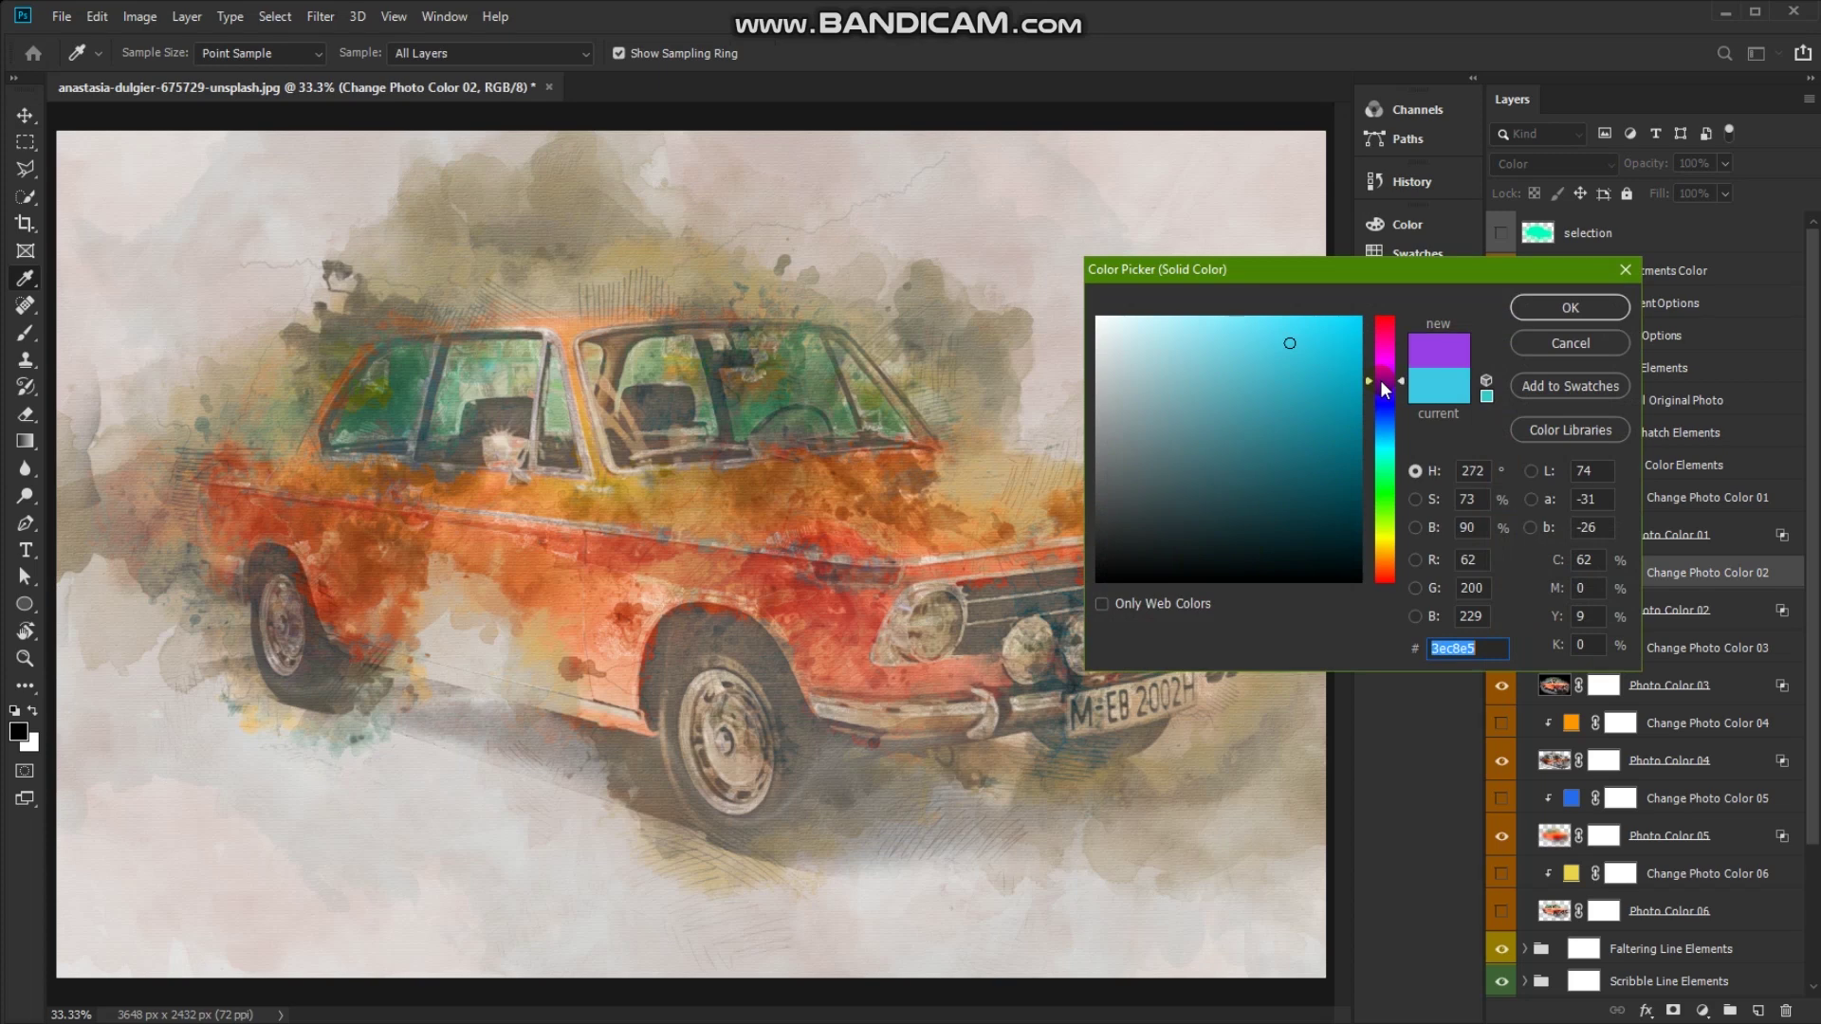
pyautogui.click(1382, 380)
pyautogui.click(1384, 338)
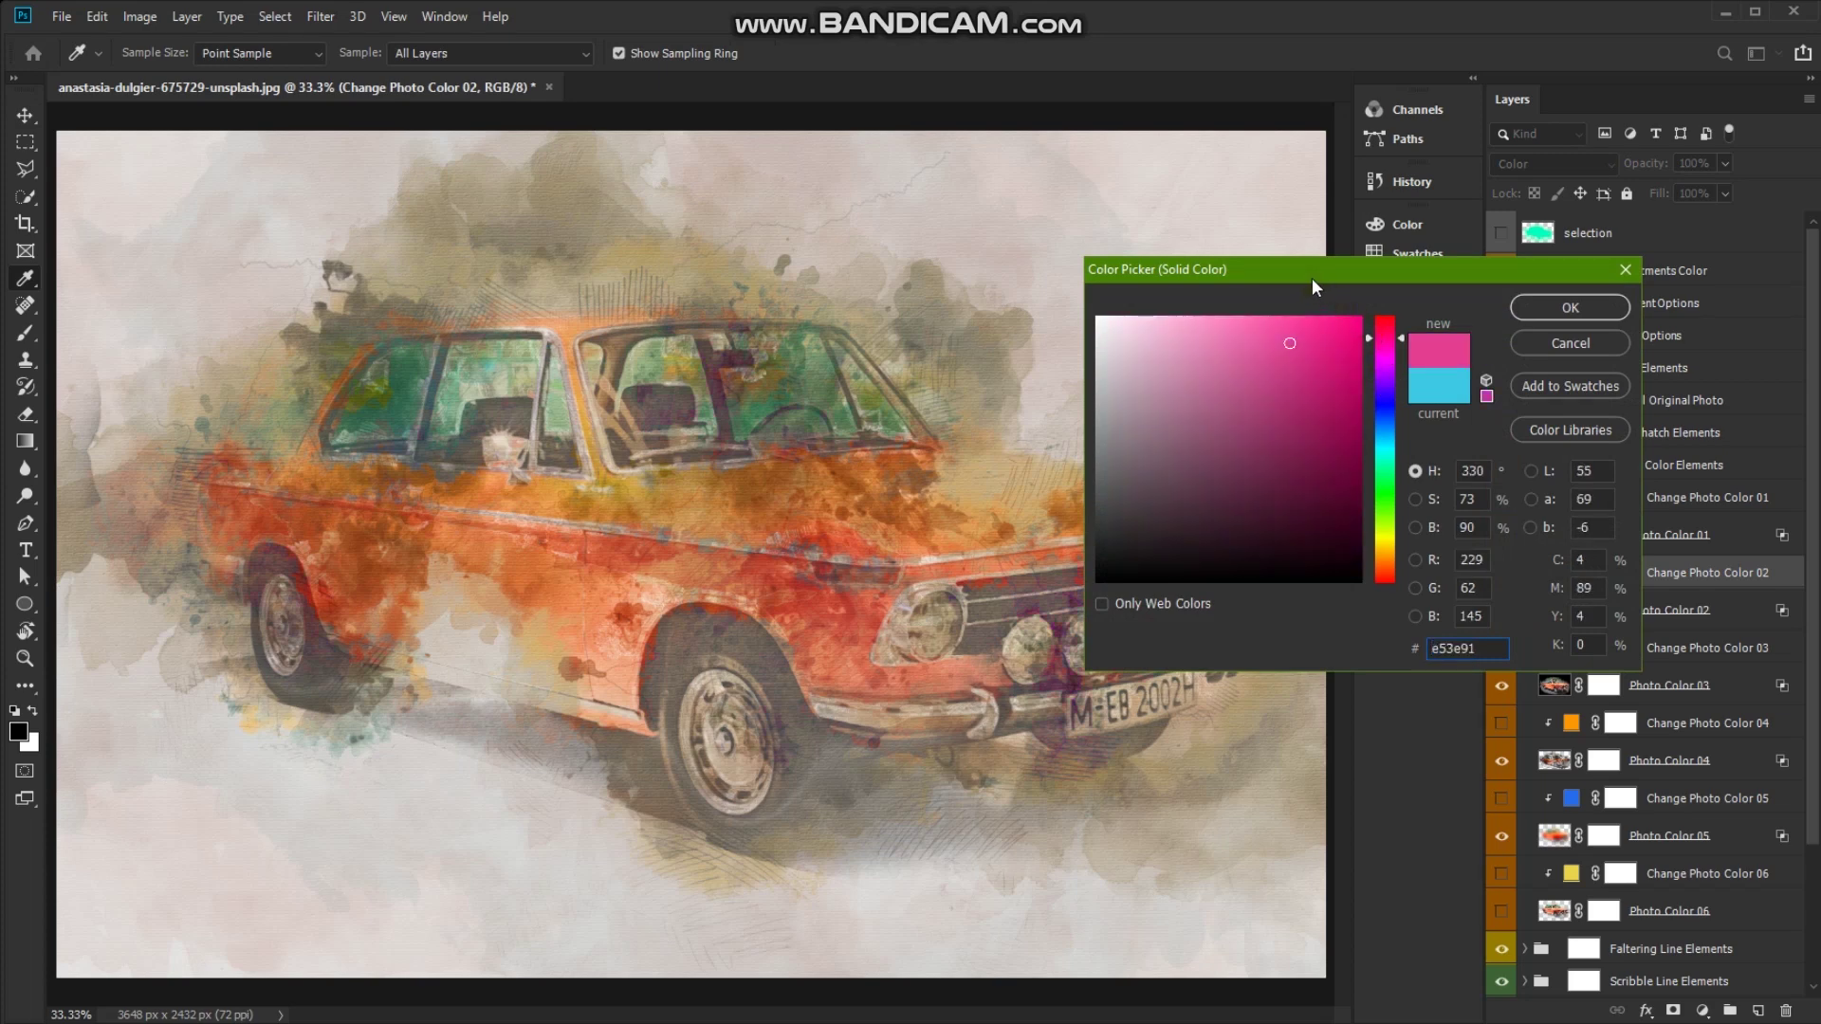
pyautogui.moveTo(1311, 281); pyautogui.dragTo(1422, 389)
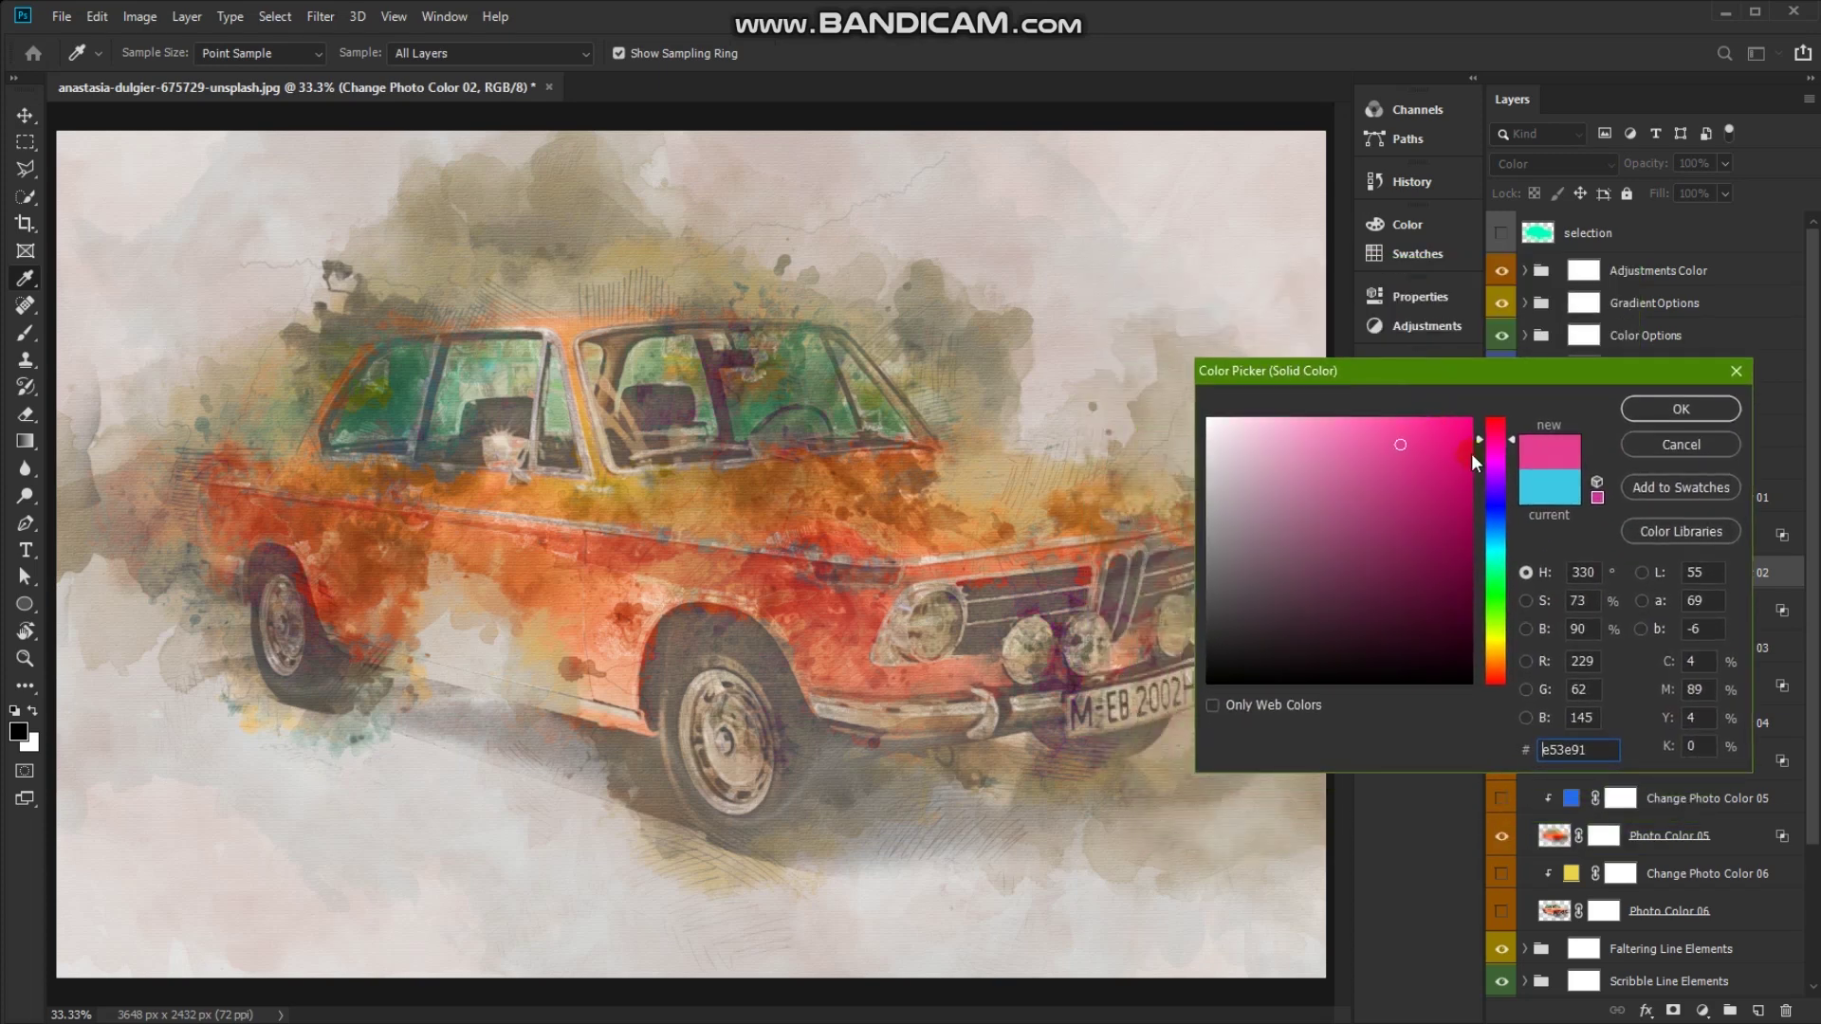
pyautogui.click(1494, 427)
pyautogui.click(1454, 434)
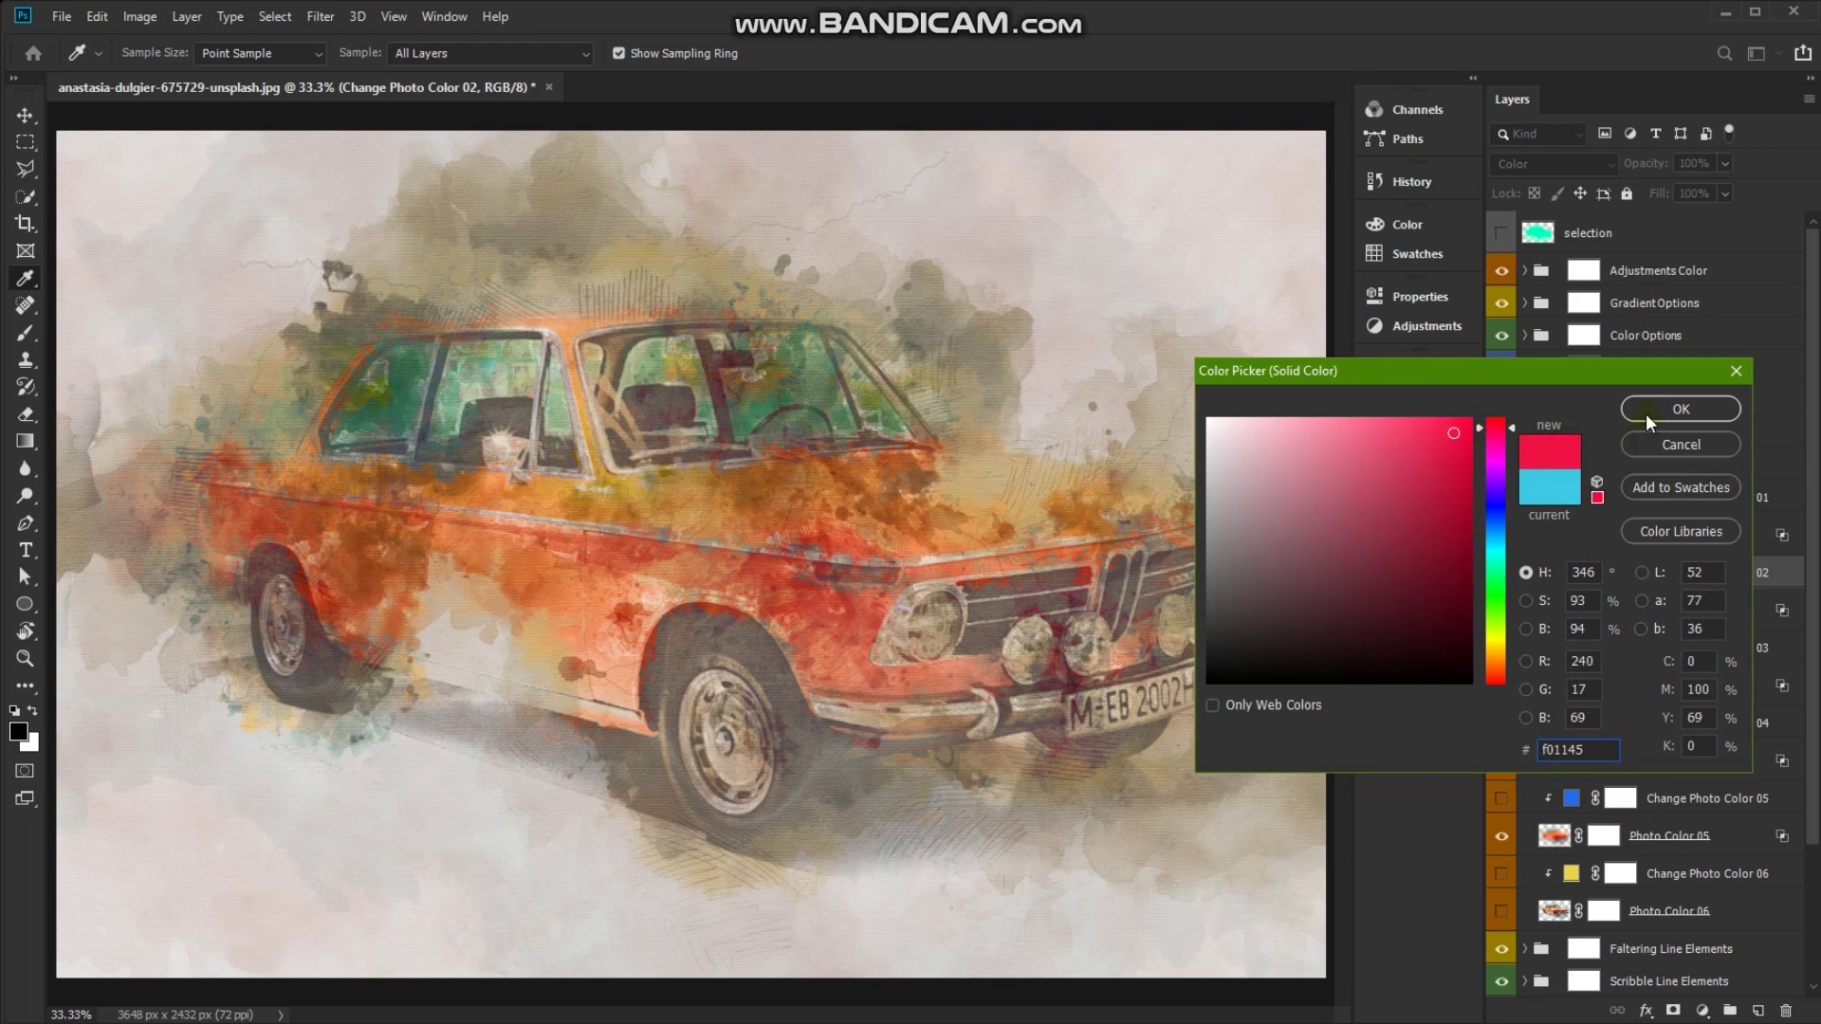
pyautogui.click(1646, 410)
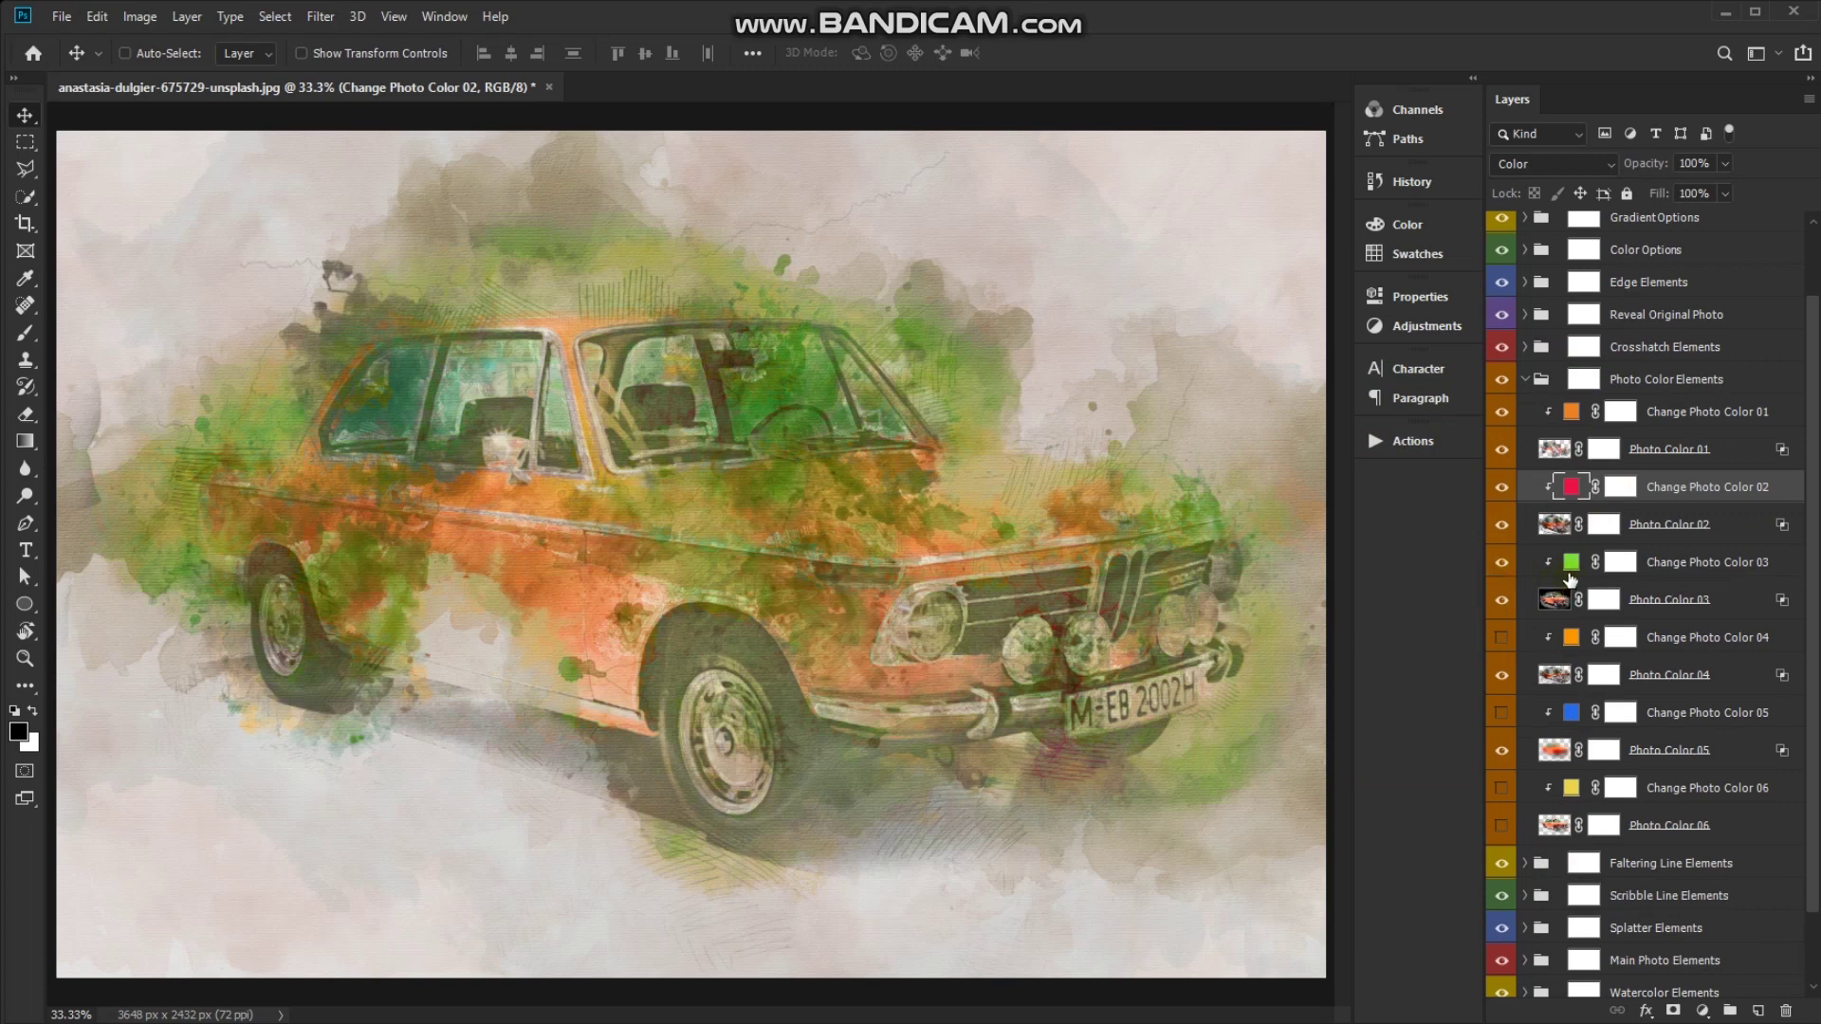
# Recolor Change Photo Color 03 a pale whitish green and hide it
pyautogui.doubleClick(1571, 562)
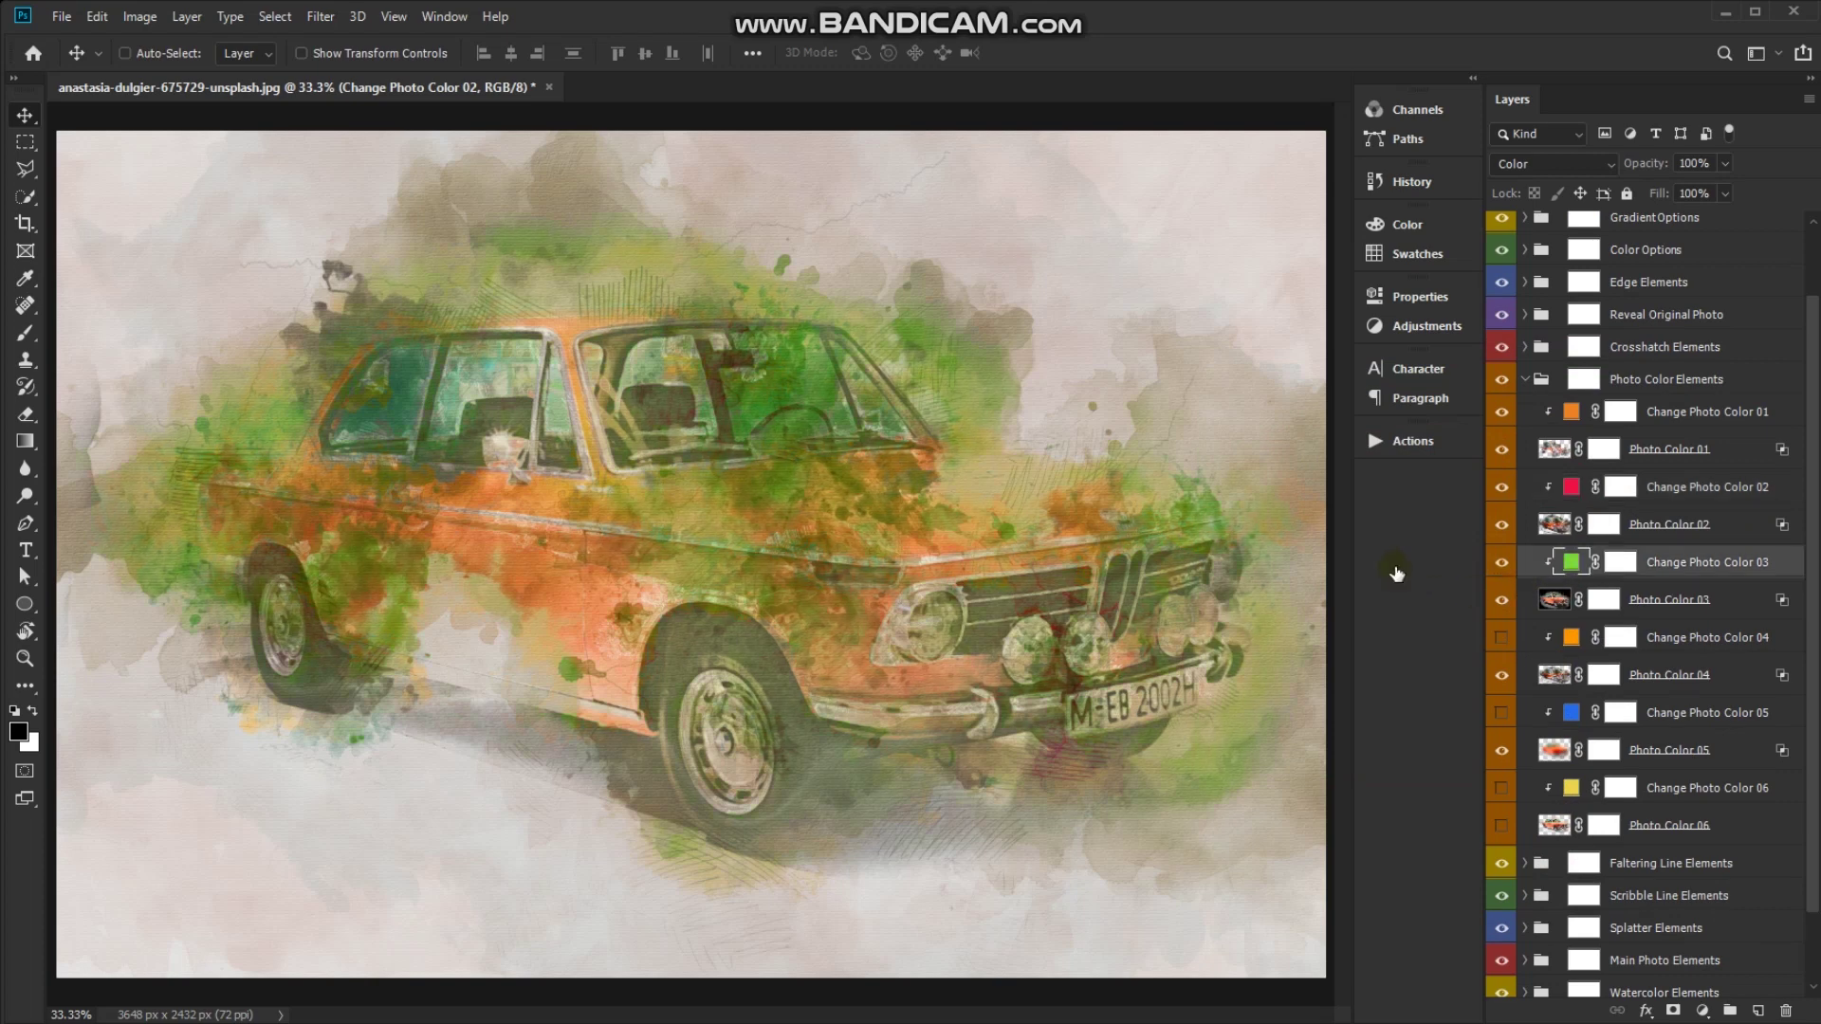
pyautogui.click(1452, 575)
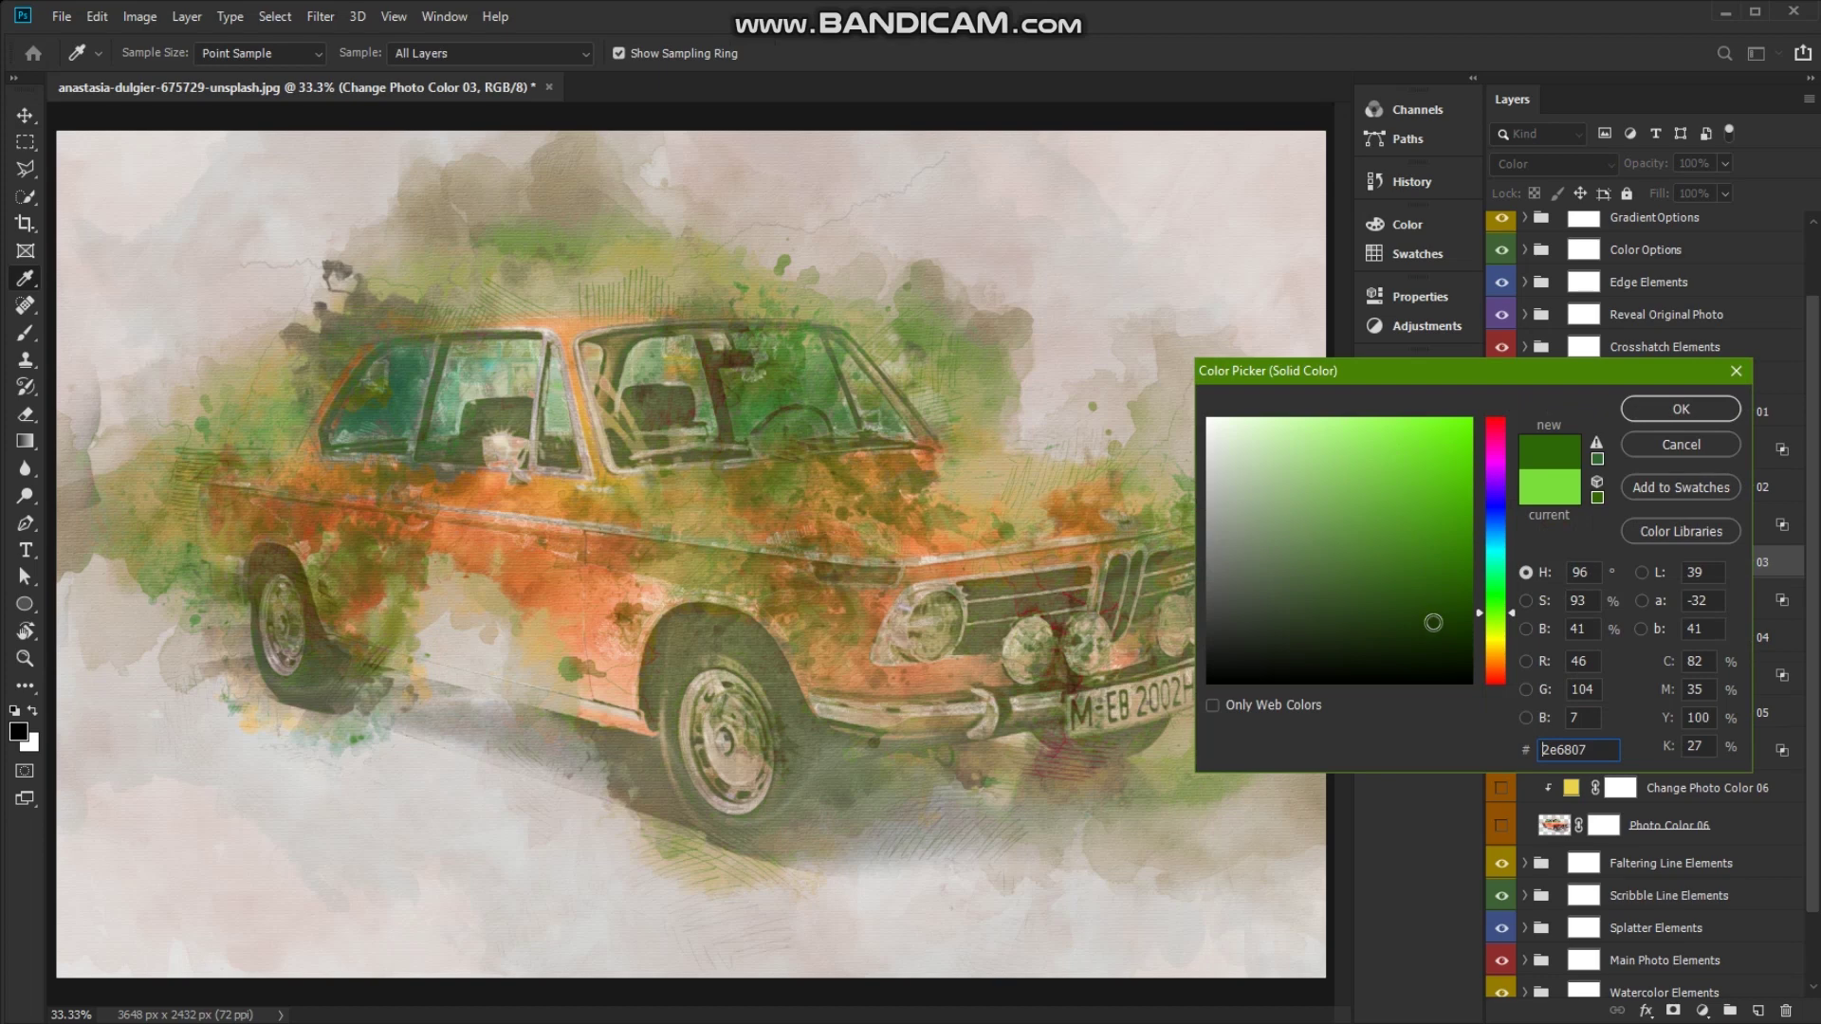
pyautogui.moveTo(1433, 627); pyautogui.dragTo(1263, 437)
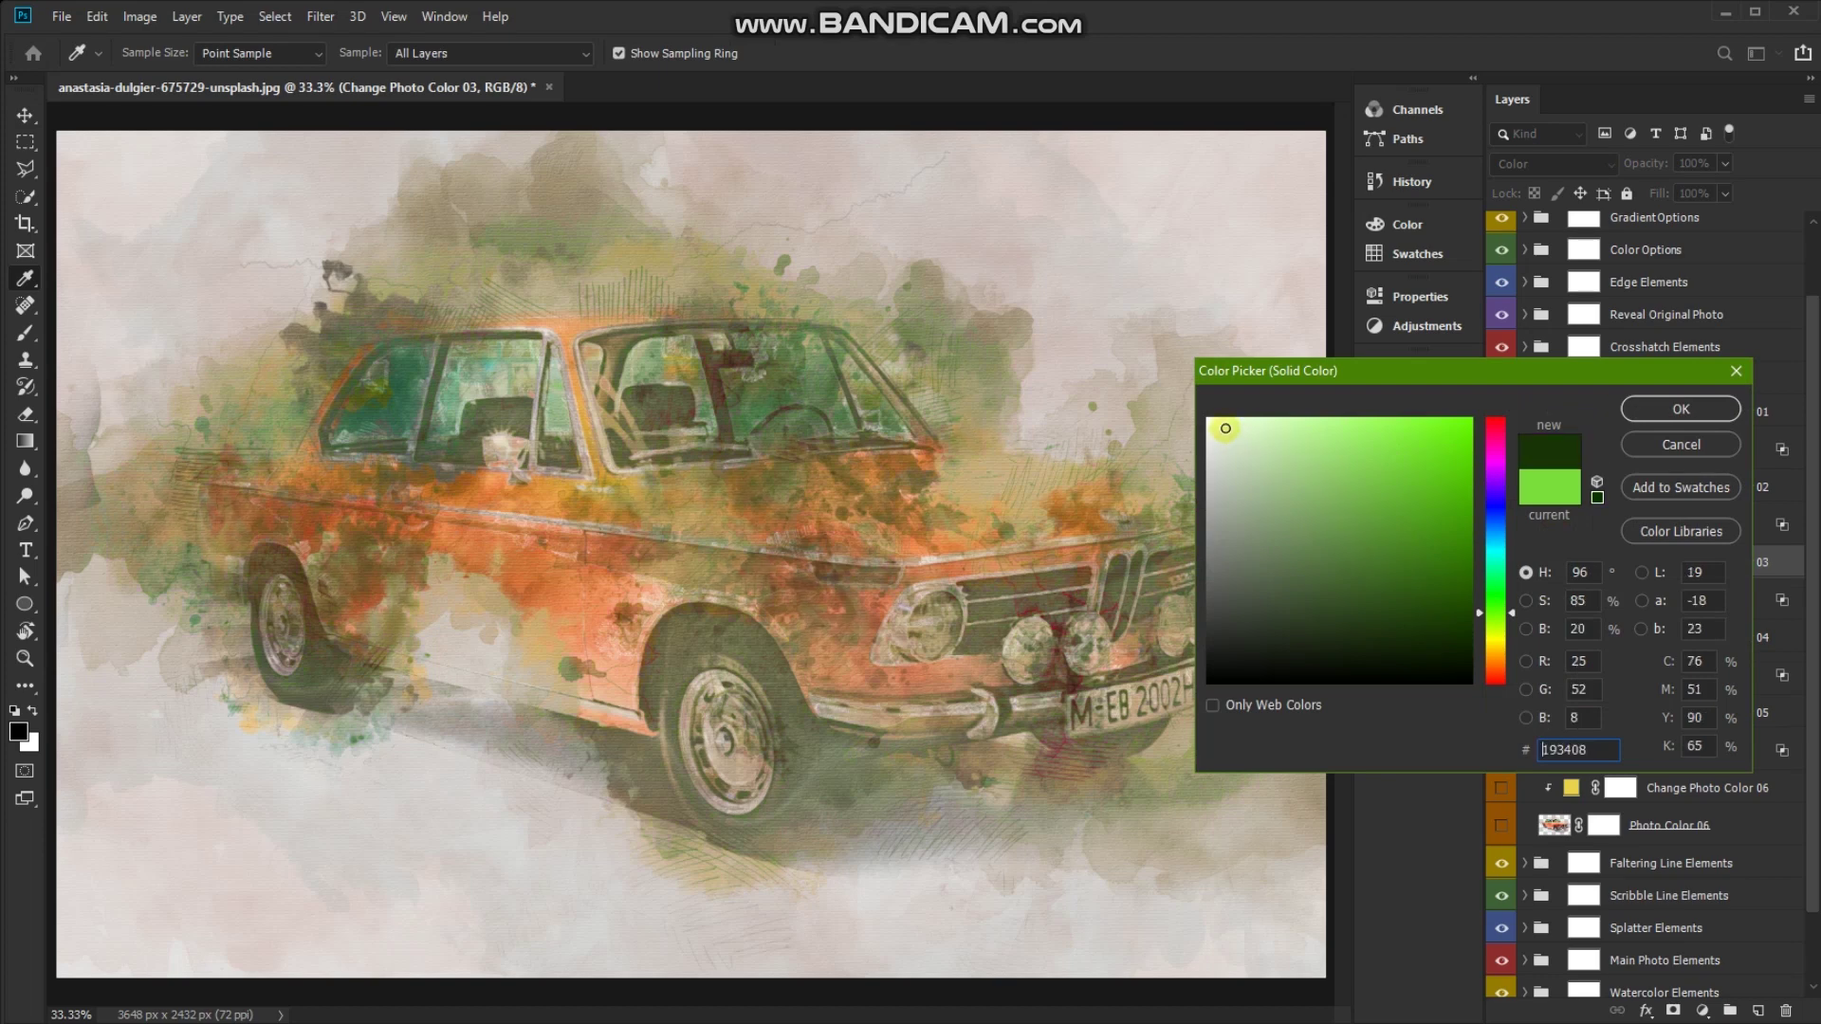
pyautogui.click(1680, 409)
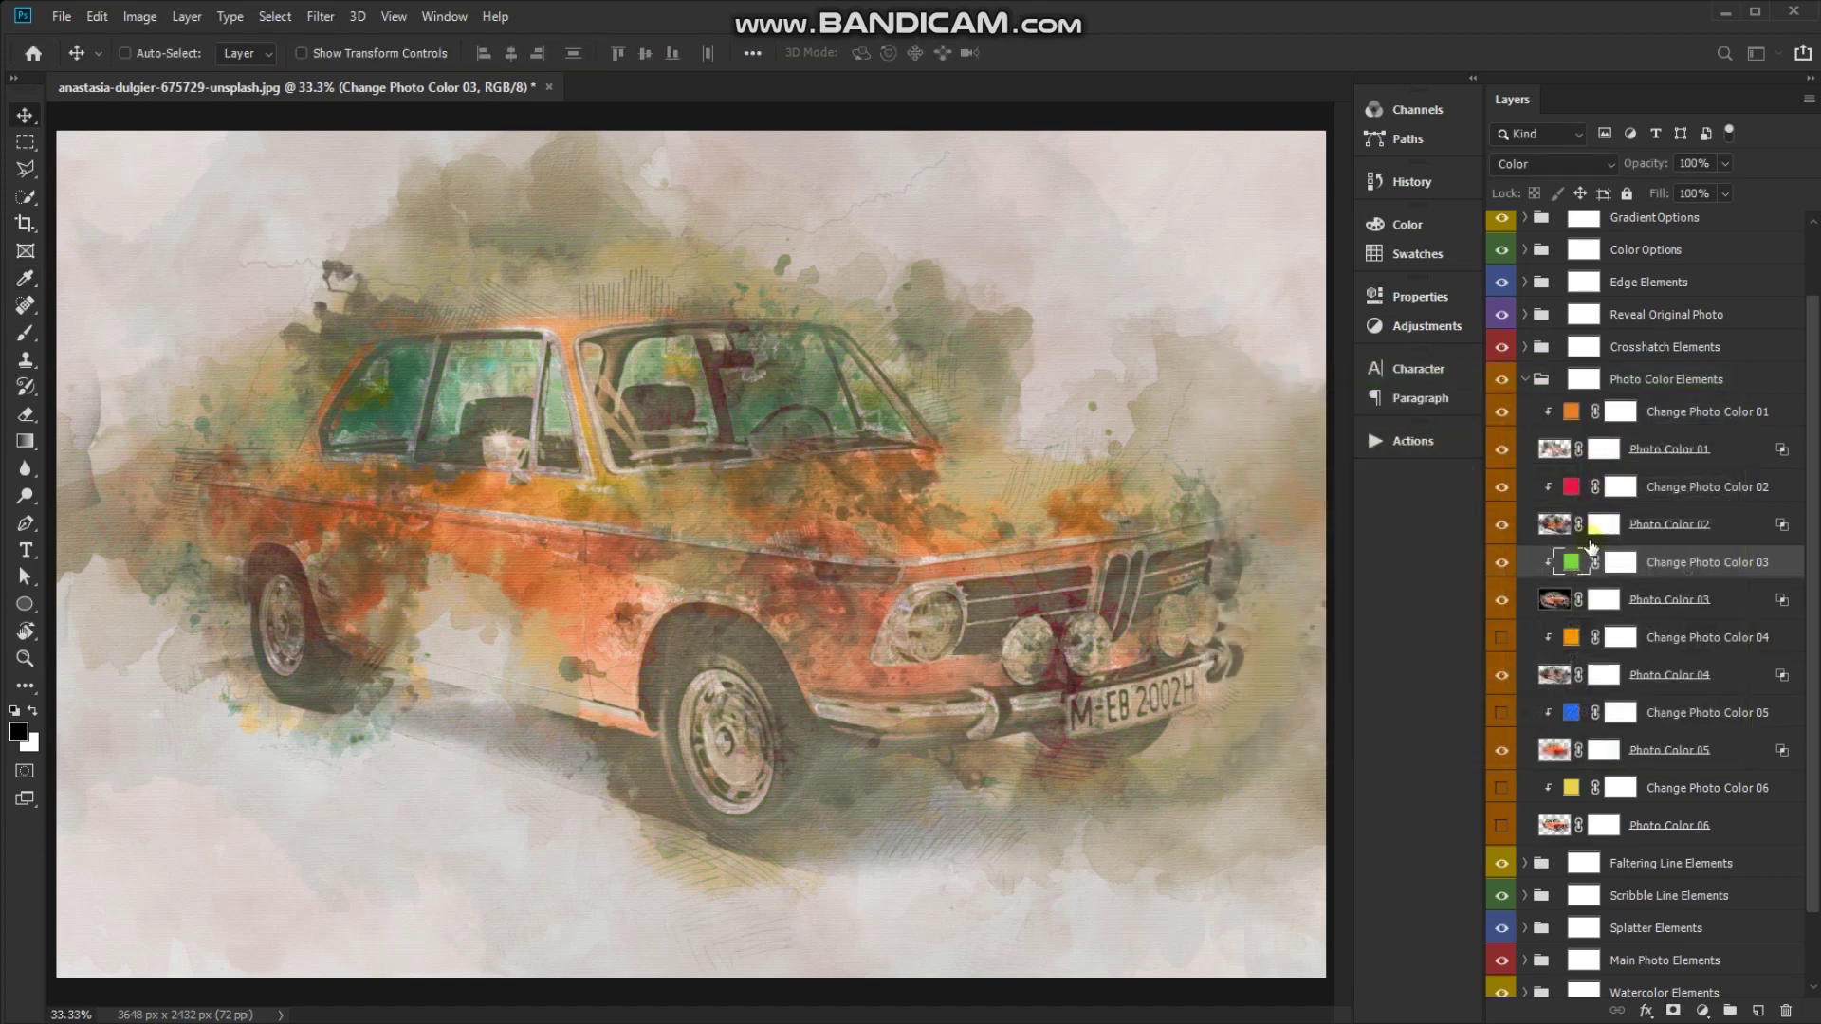
pyautogui.click(1502, 567)
pyautogui.click(1502, 567)
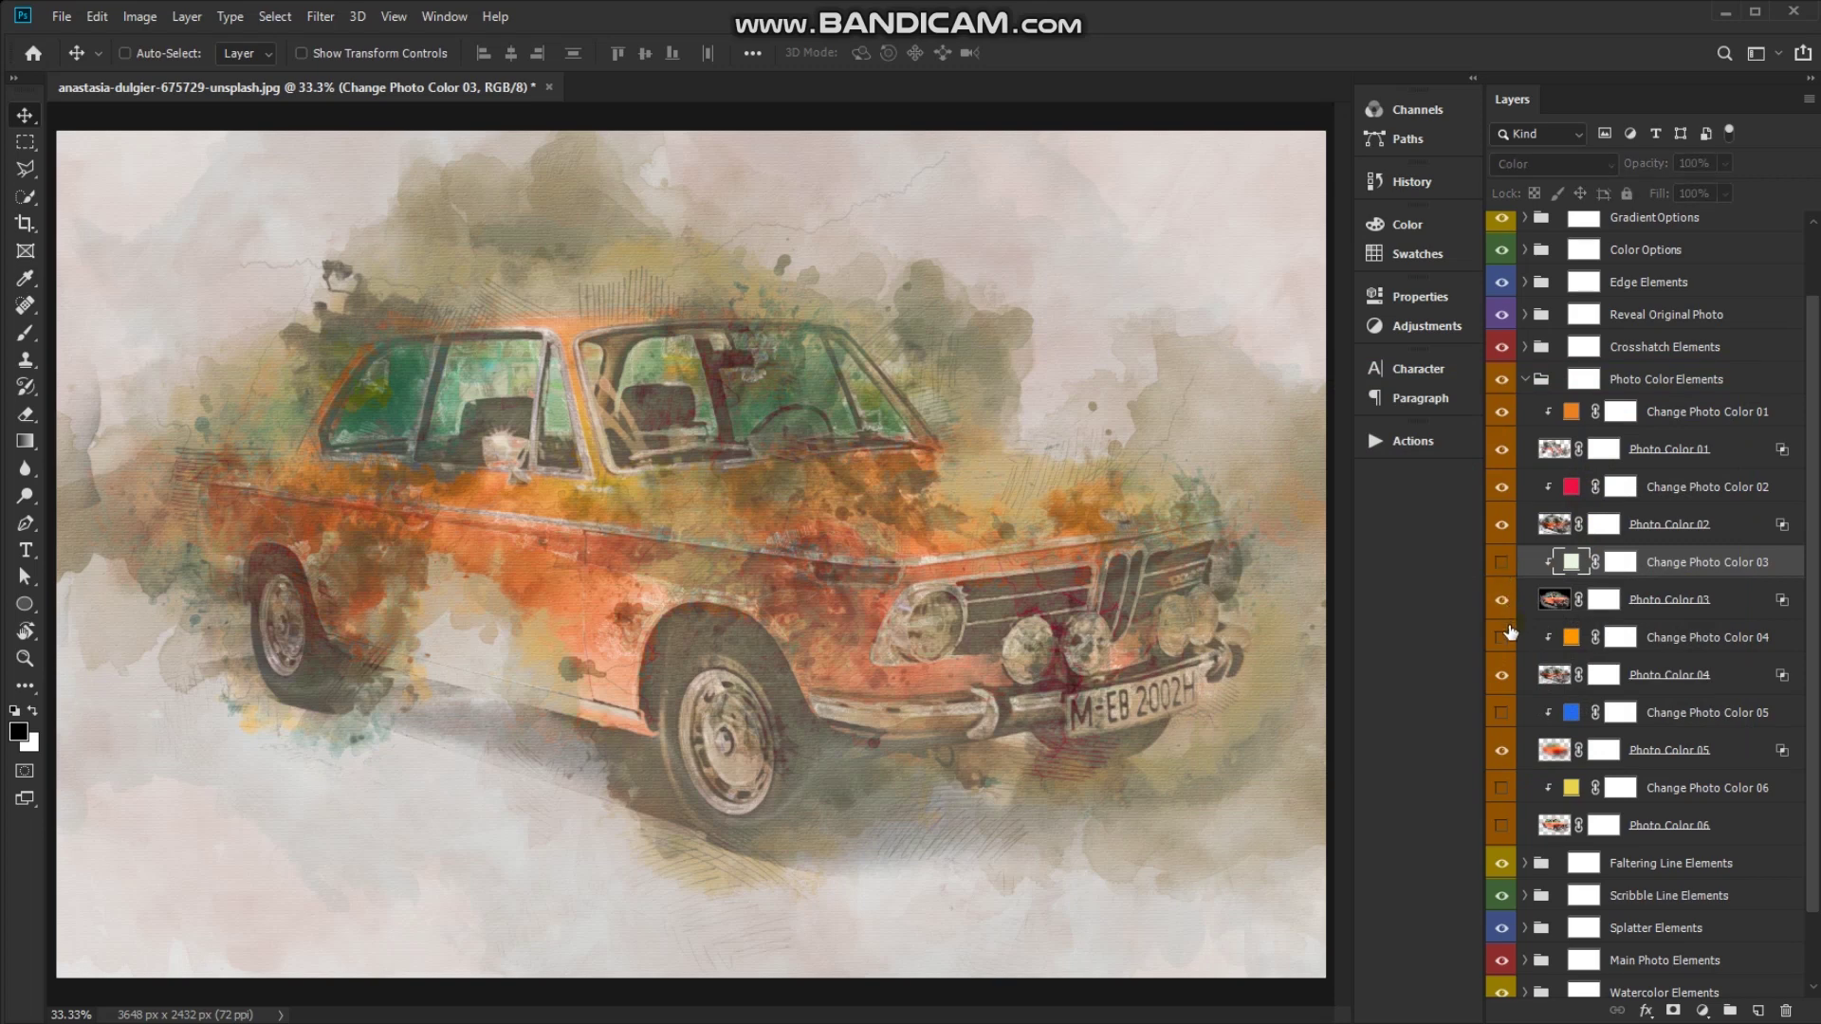
# Enable Change Photo Color 04 with green 467953 sampled from the car window
pyautogui.click(1499, 645)
pyautogui.click(1500, 641)
pyautogui.click(1500, 642)
pyautogui.doubleClick(1571, 637)
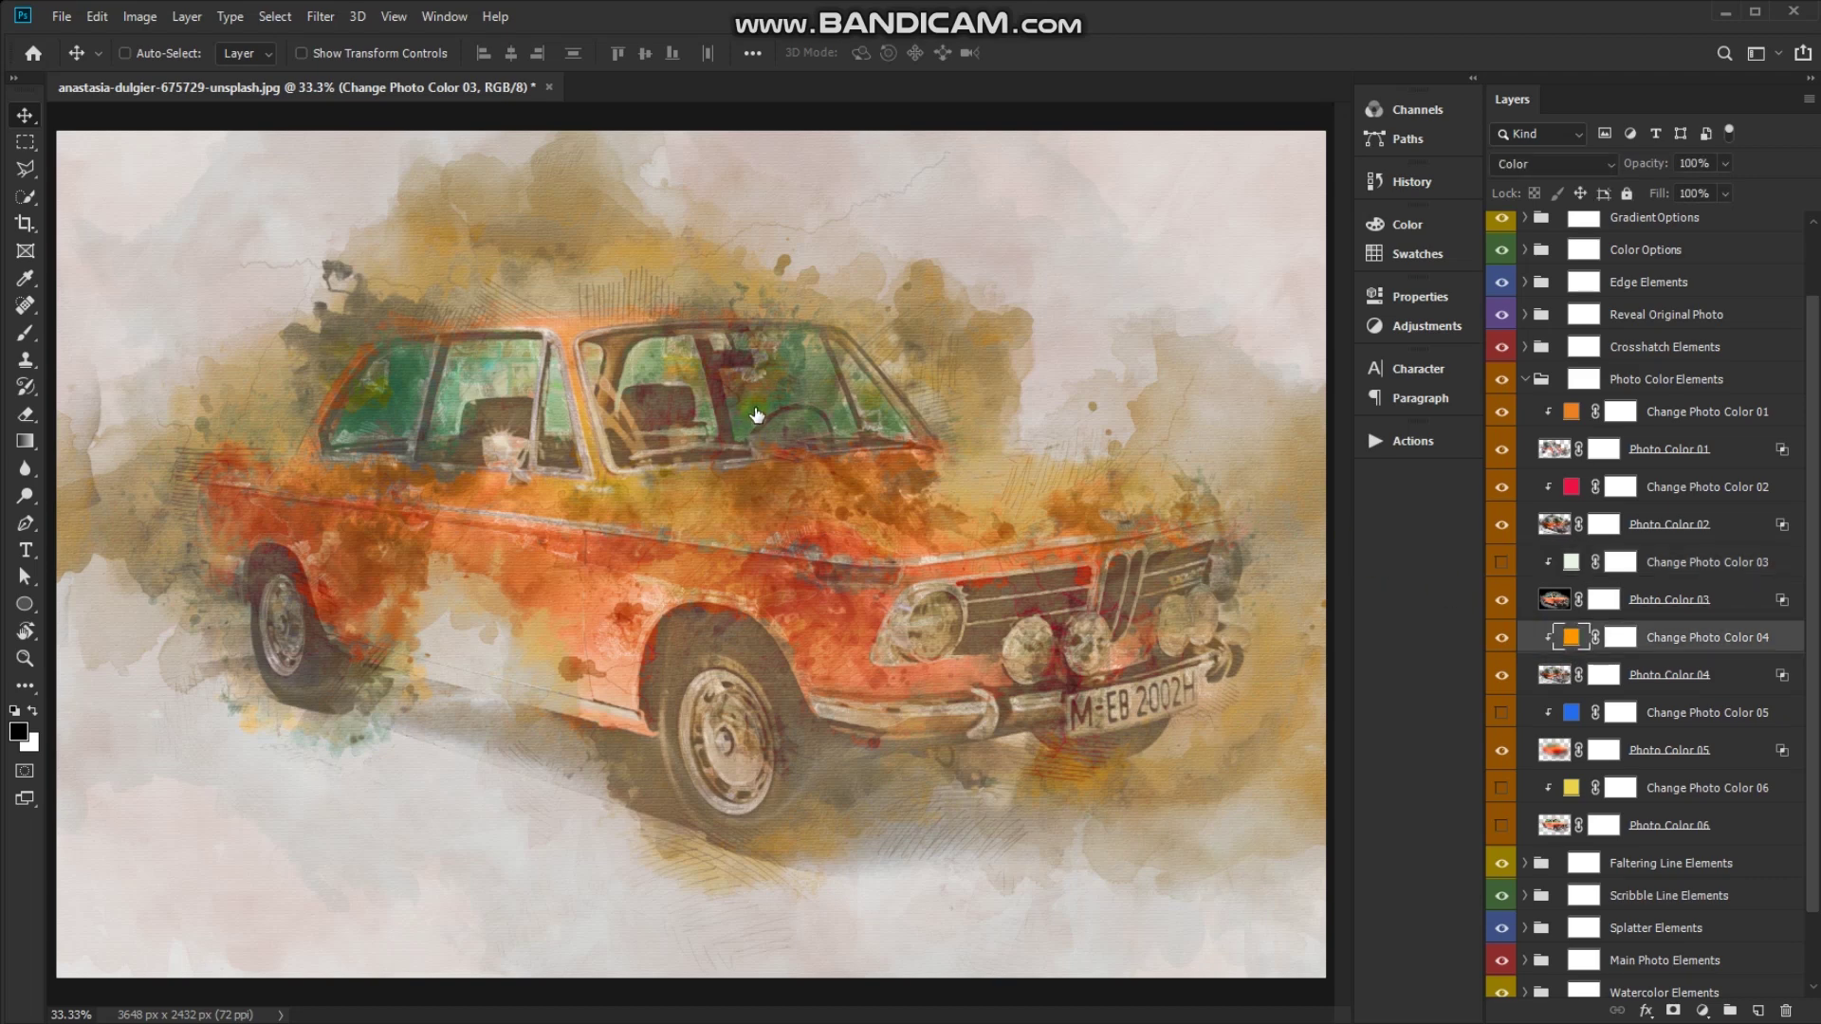
pyautogui.click(761, 403)
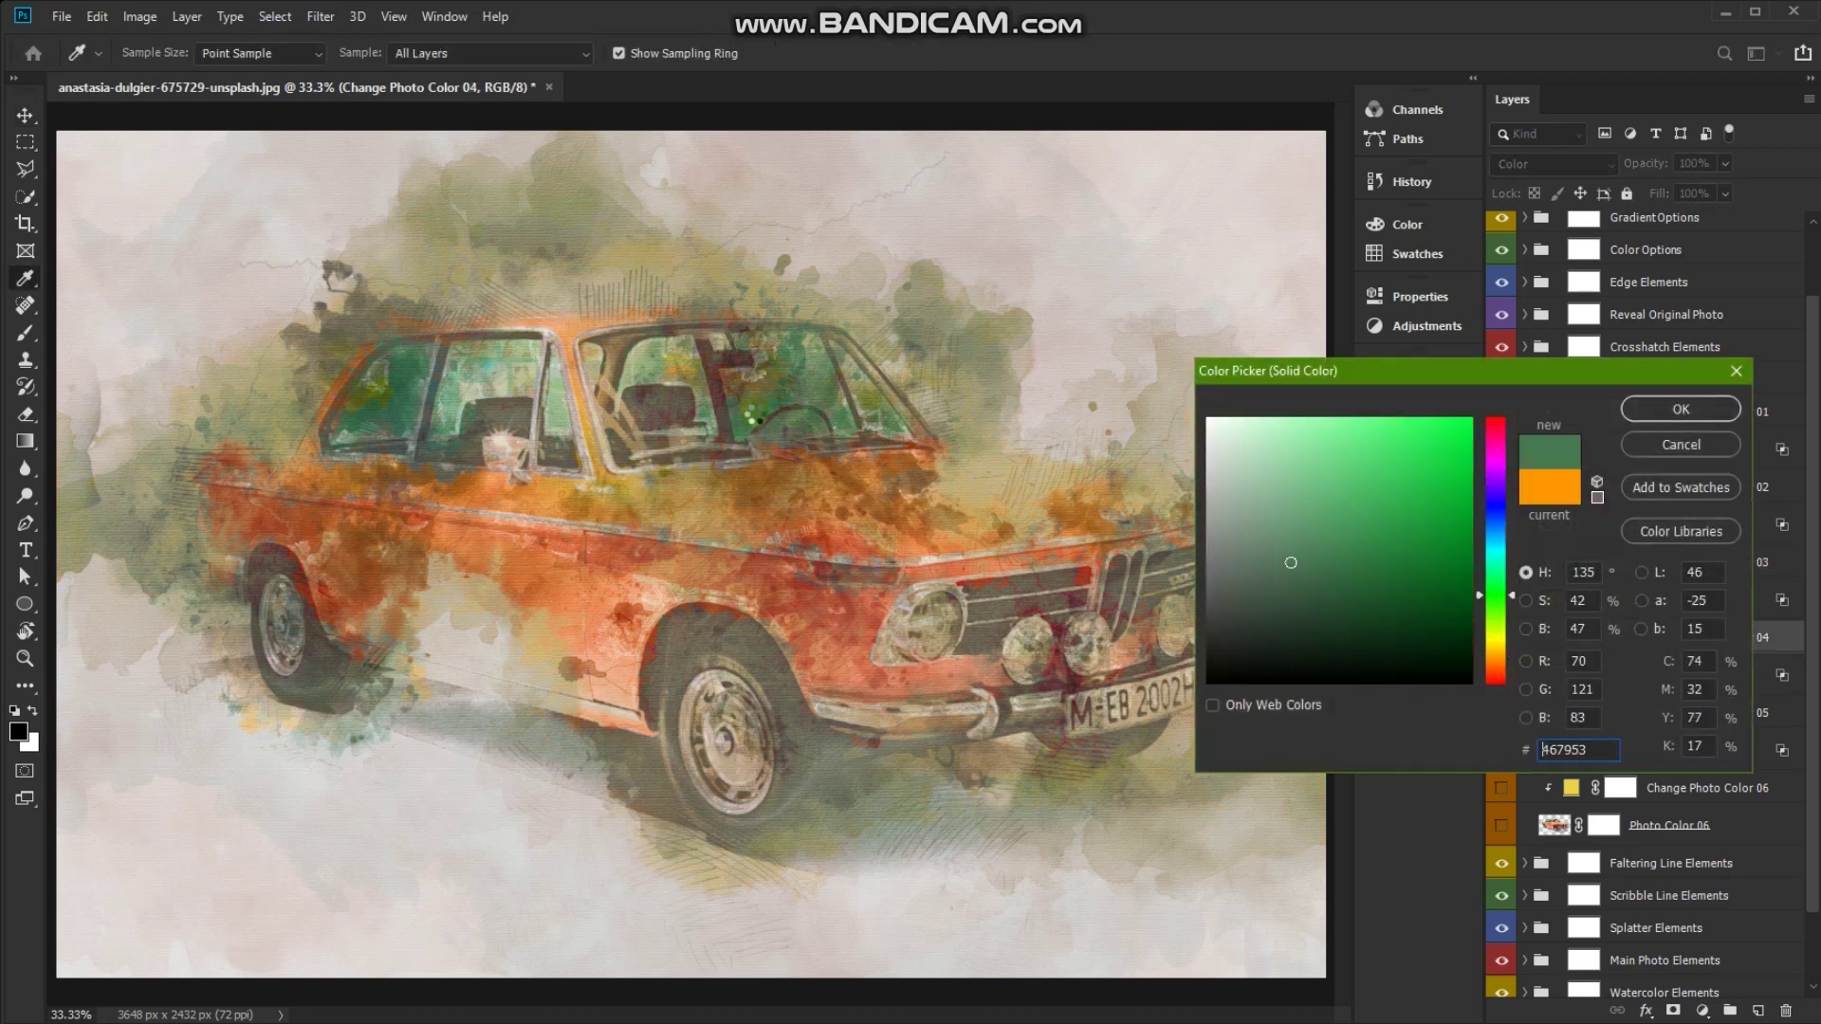
pyautogui.click(1674, 409)
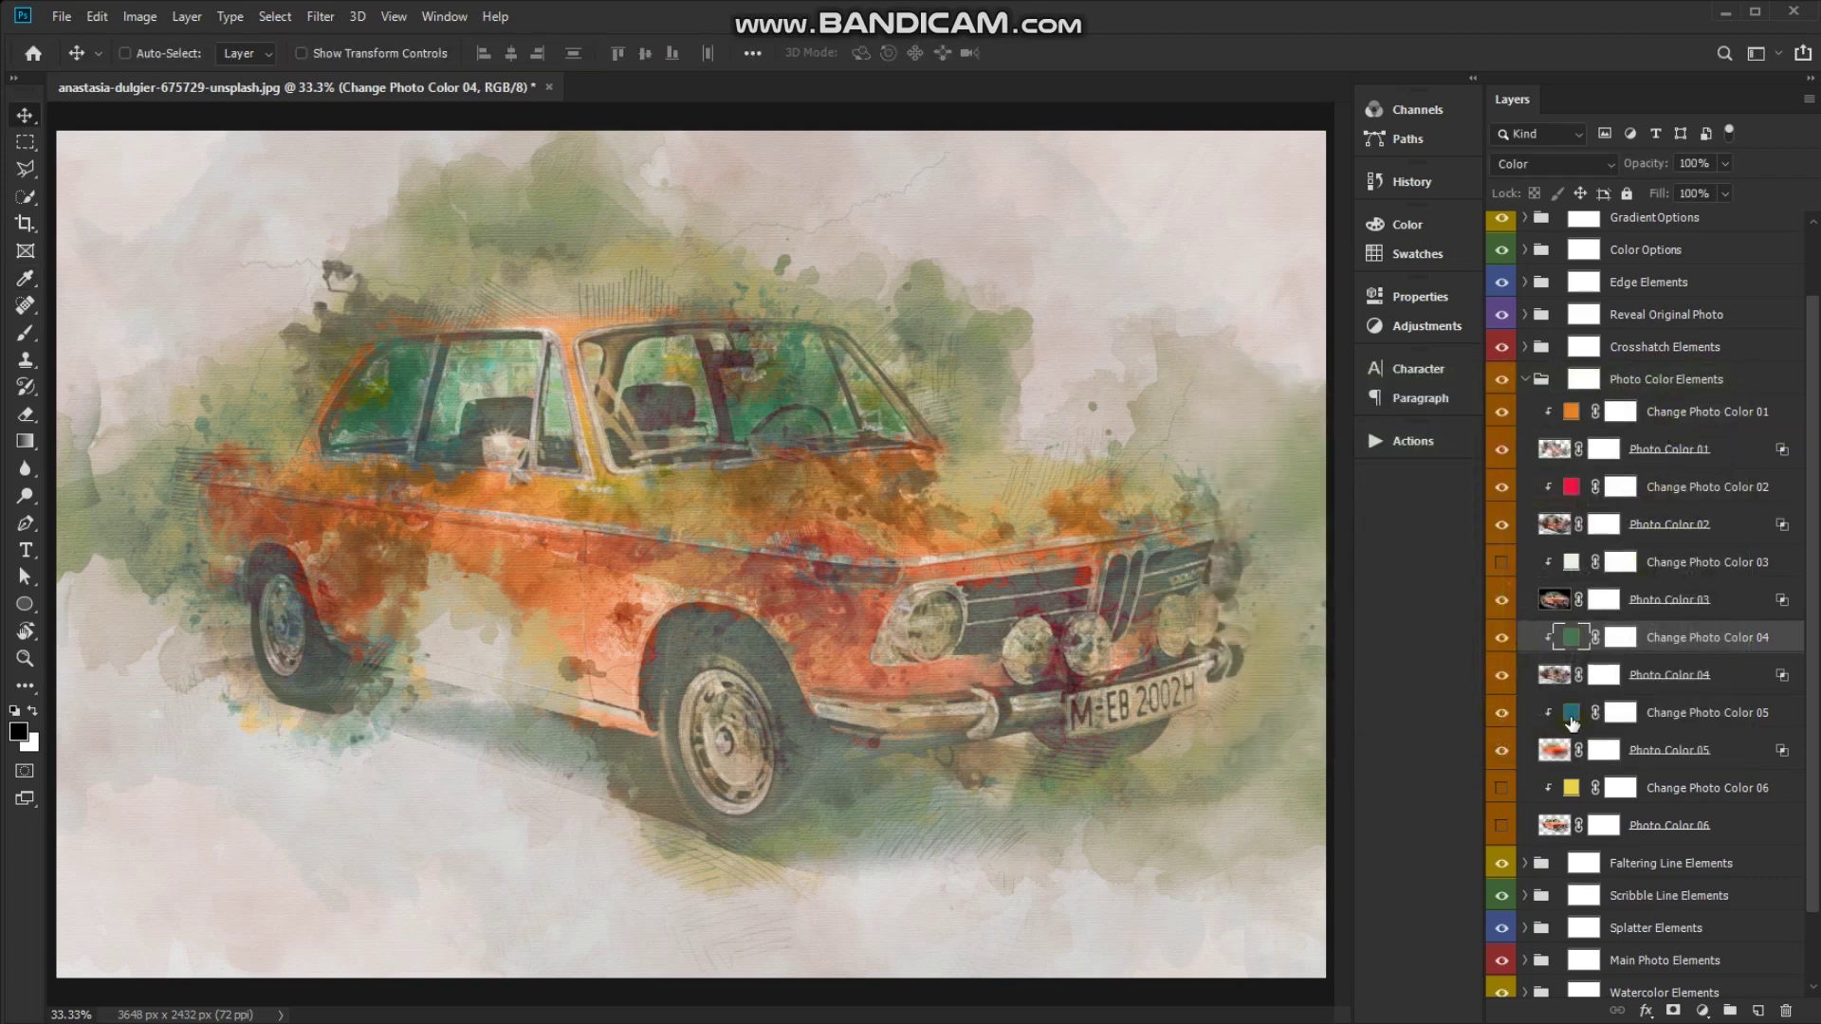
# Set the Change Photo Color 05 fill to red
pyautogui.doubleClick(1566, 715)
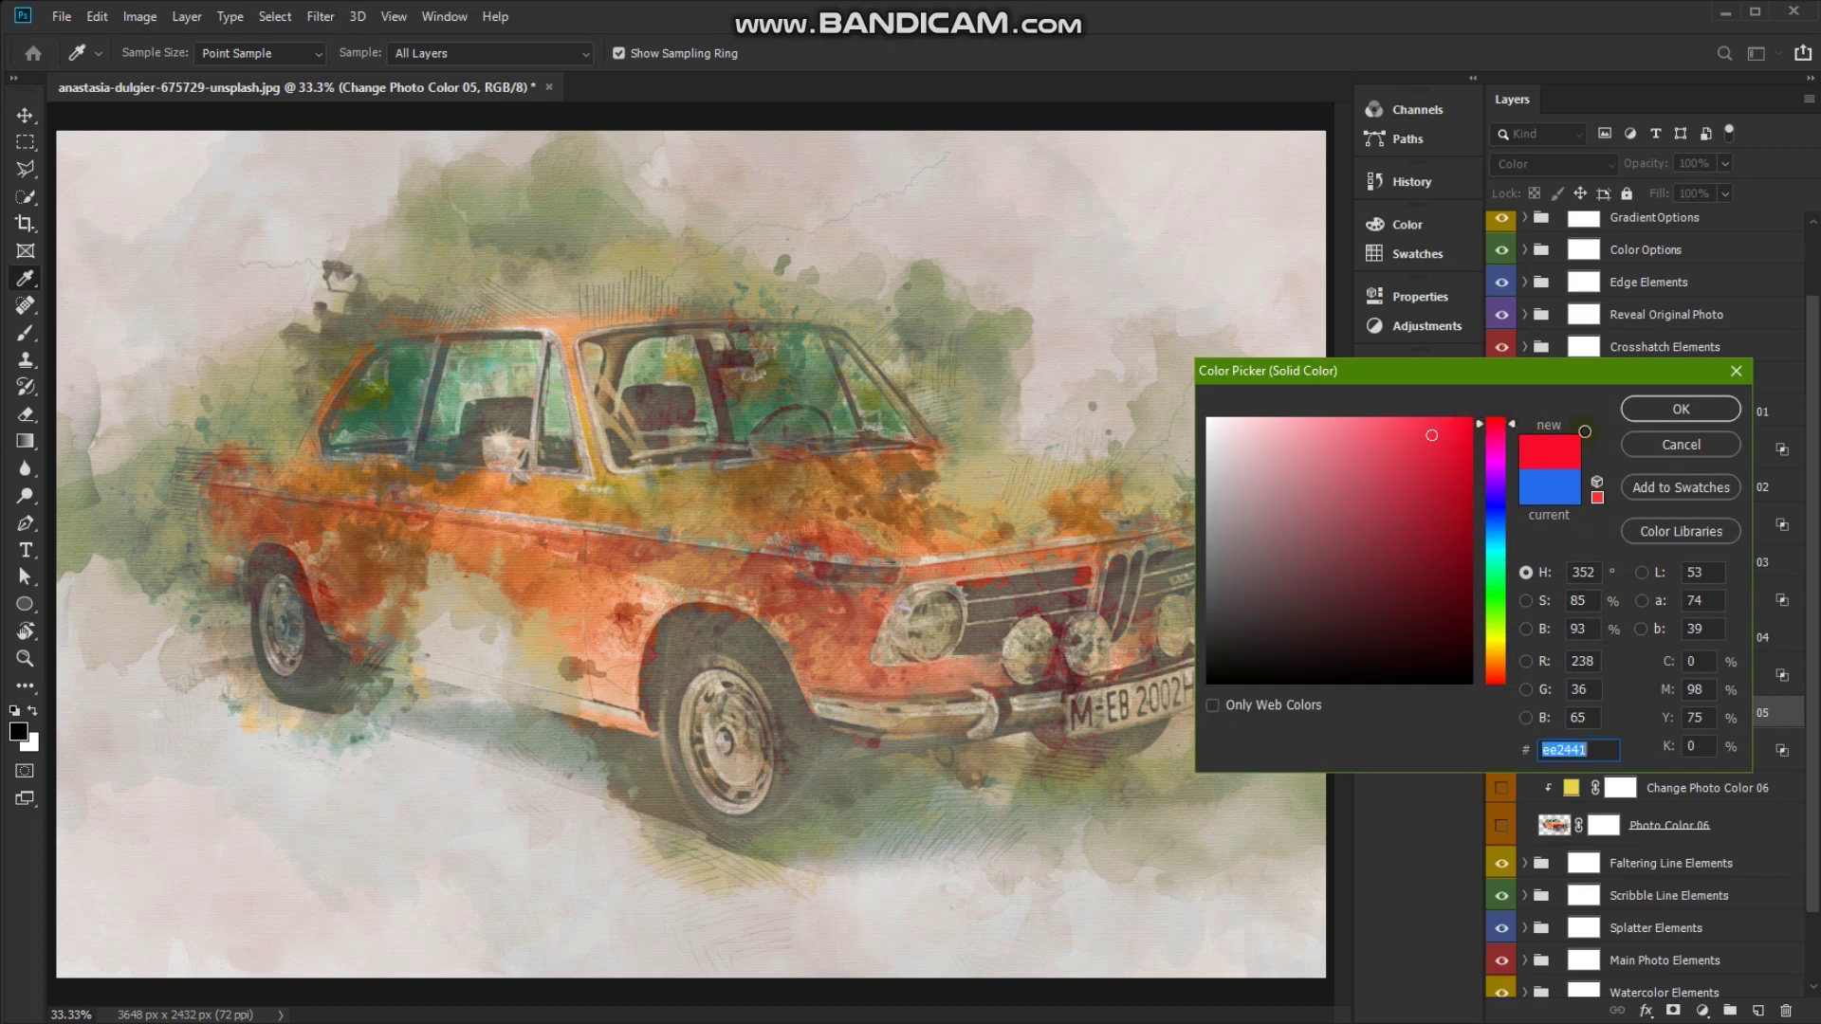
pyautogui.click(1641, 414)
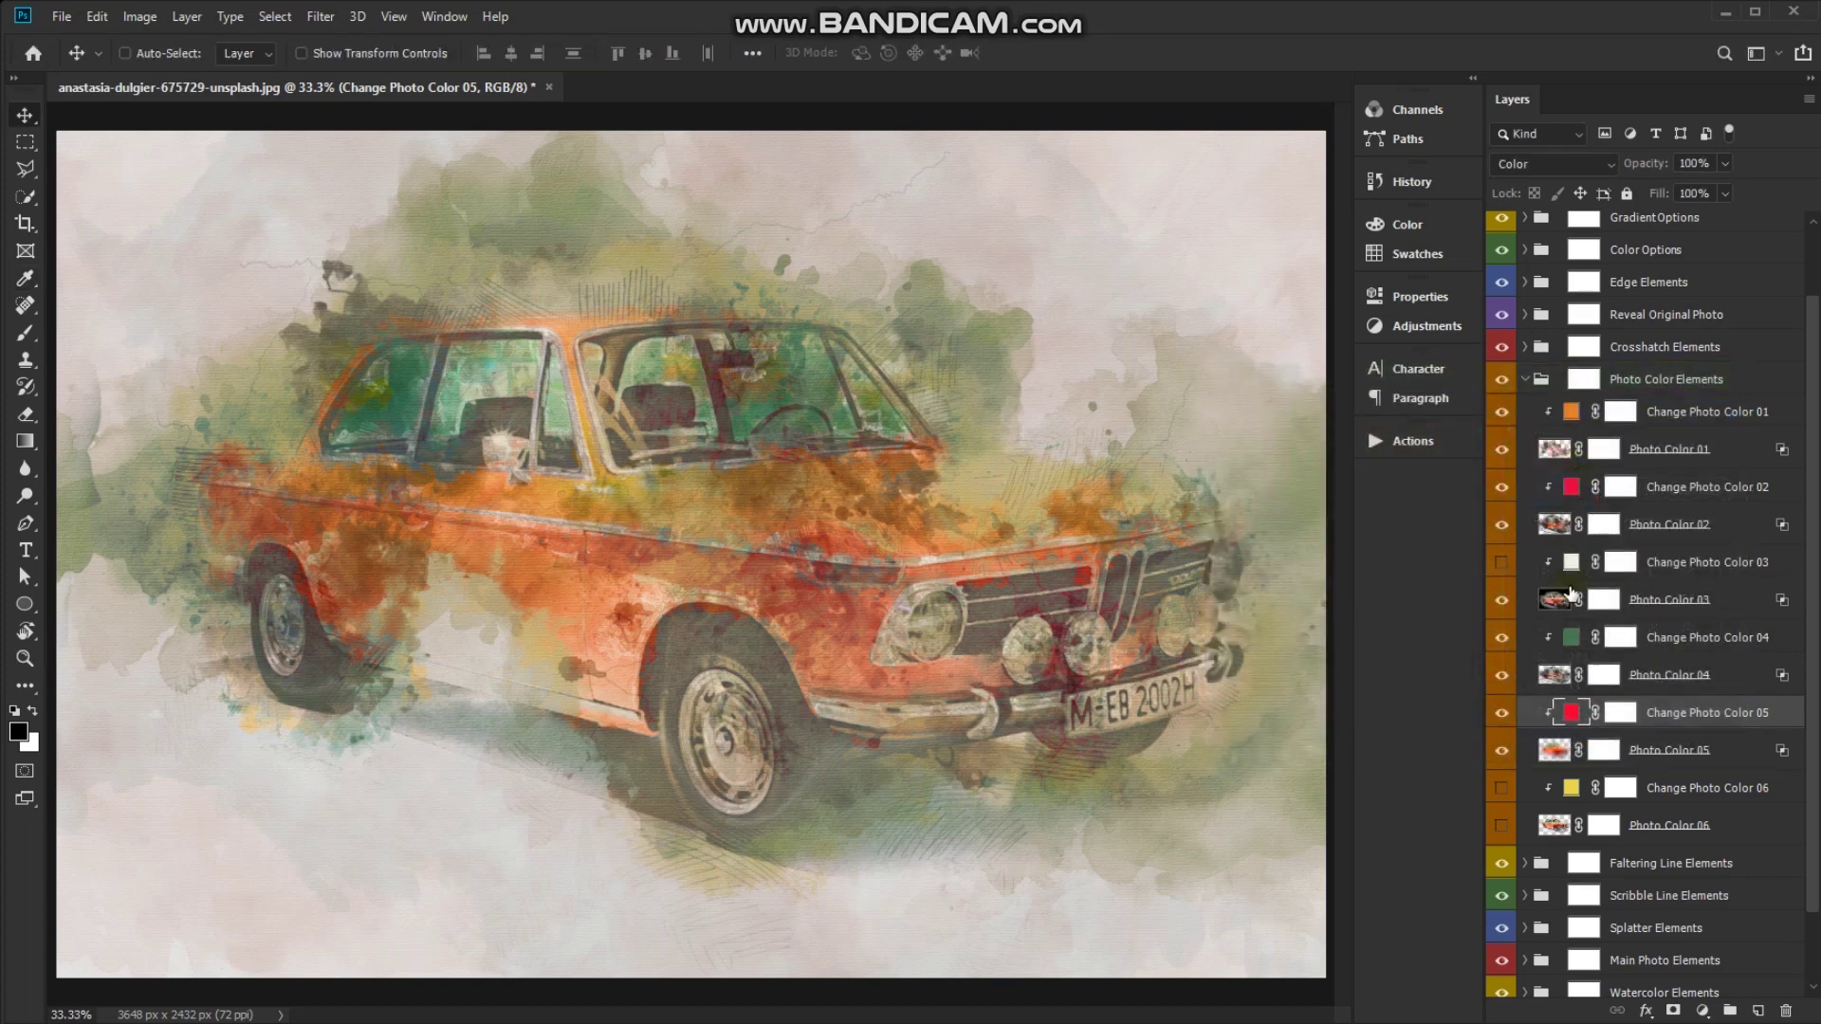
pyautogui.scroll(-1, 1555, 701)
pyautogui.scroll(-1, 1526, 740)
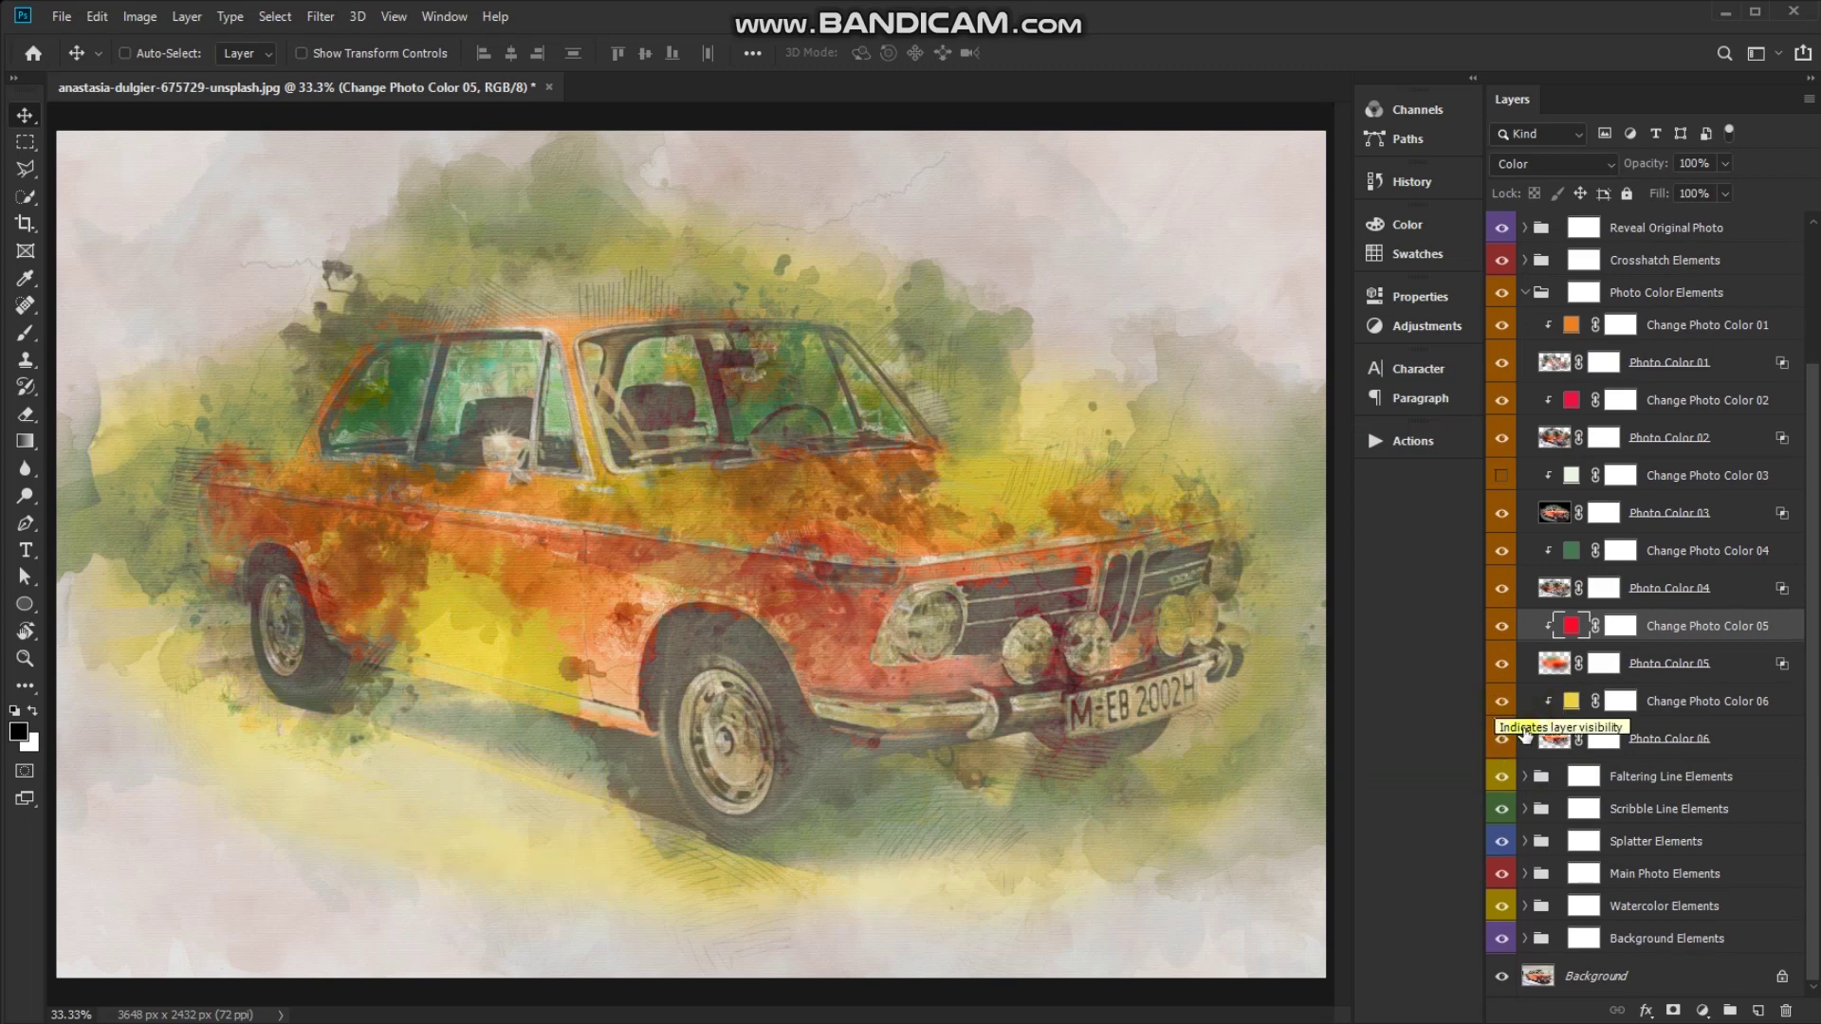
# Set the Change Photo Color 06 fill to pale yellow f4e8a5
pyautogui.click(1523, 687)
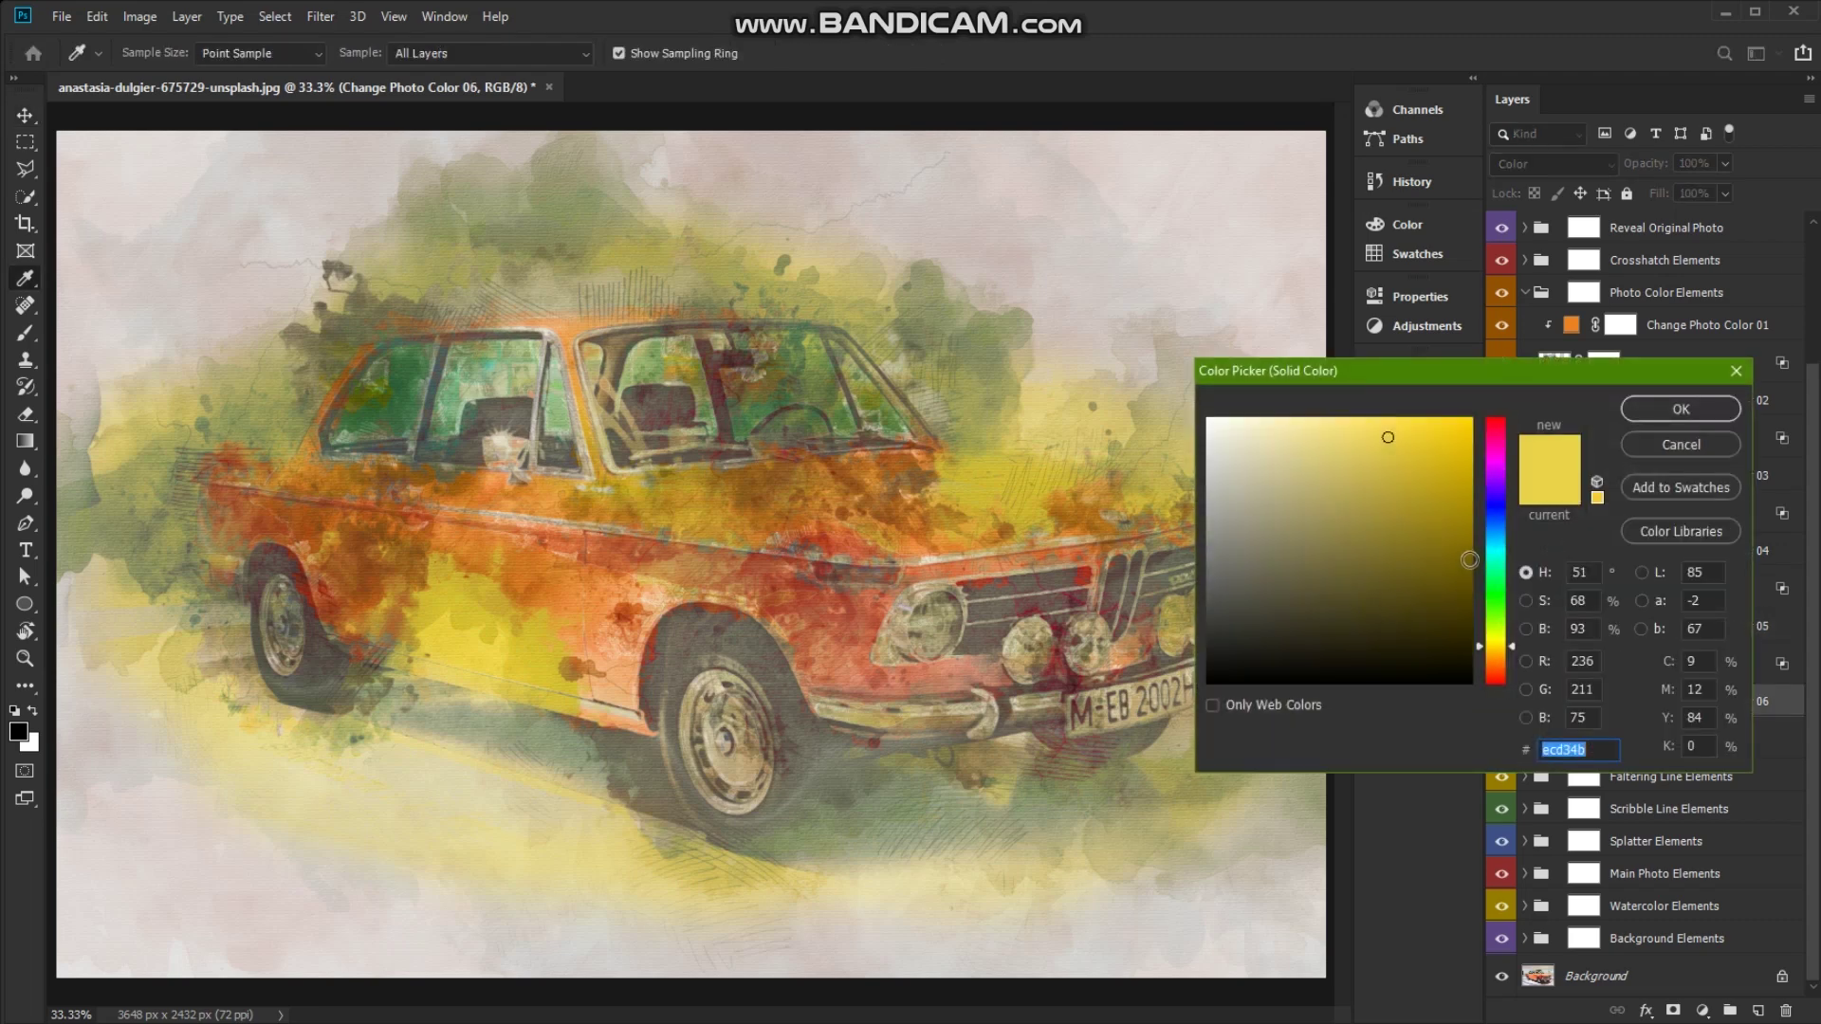
pyautogui.click(1322, 427)
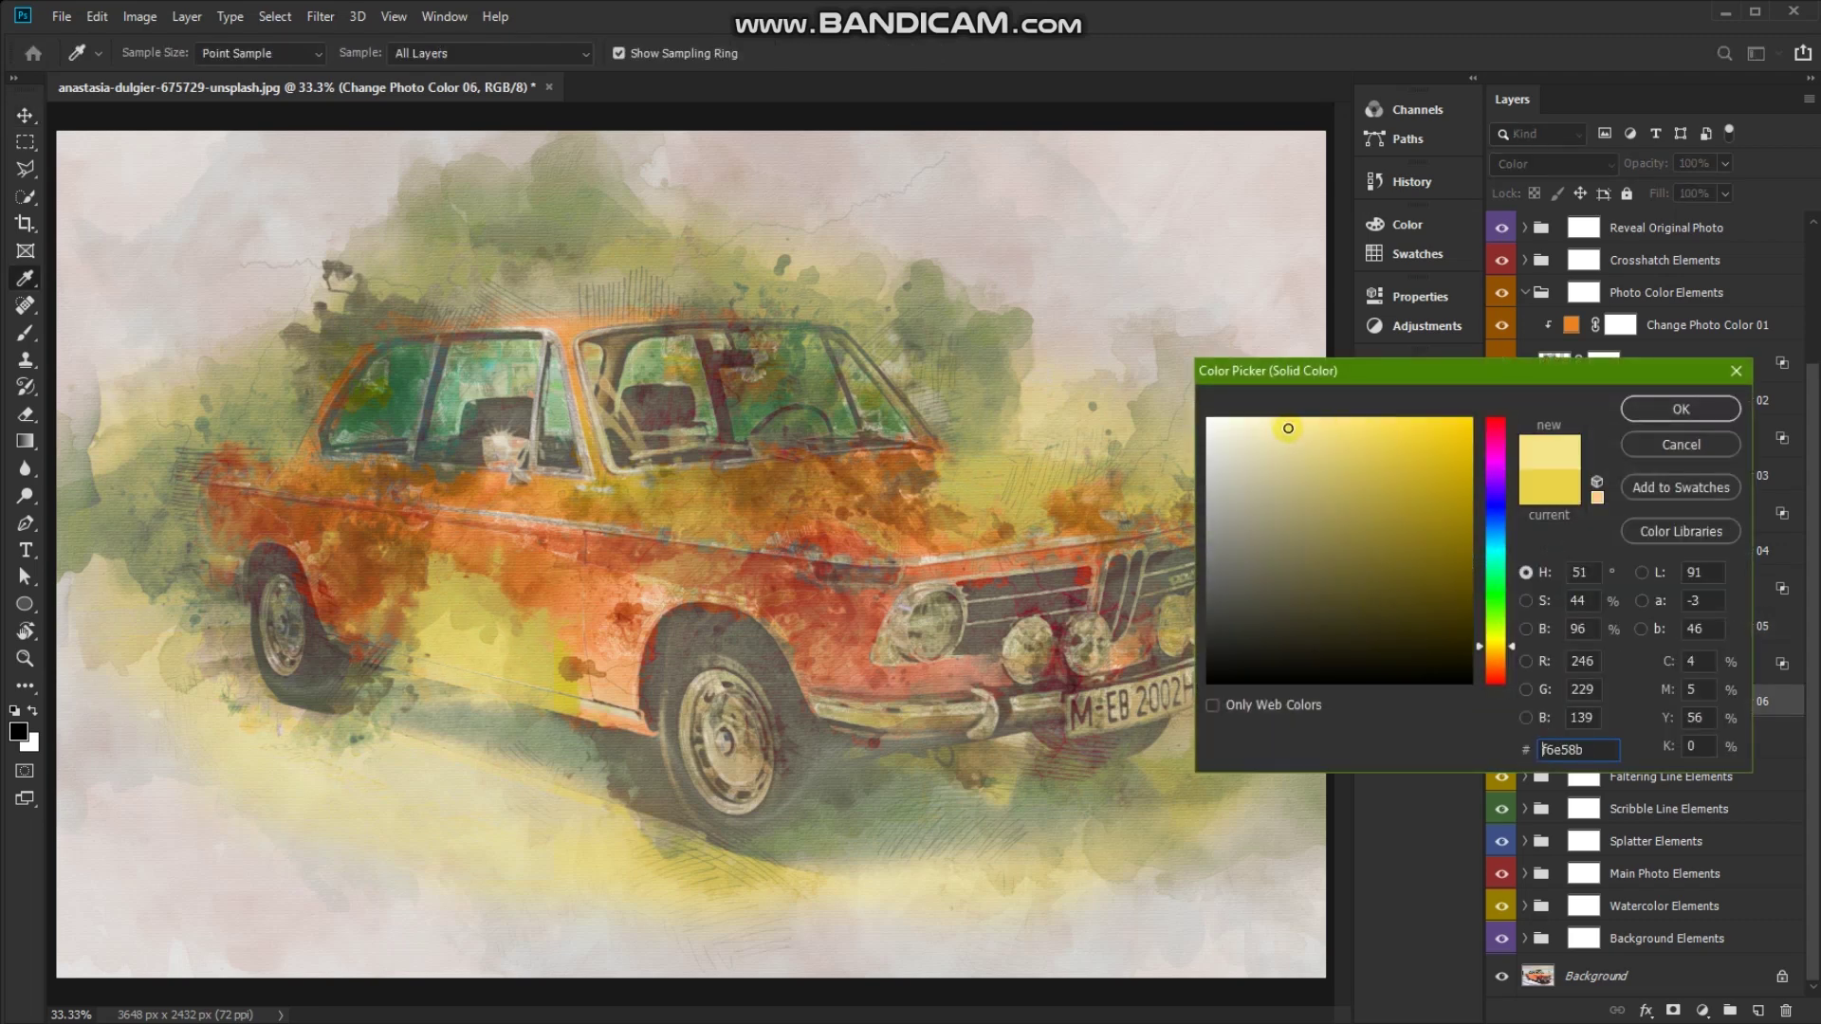
pyautogui.moveTo(1274, 427); pyautogui.dragTo(1320, 454)
pyautogui.click(1655, 409)
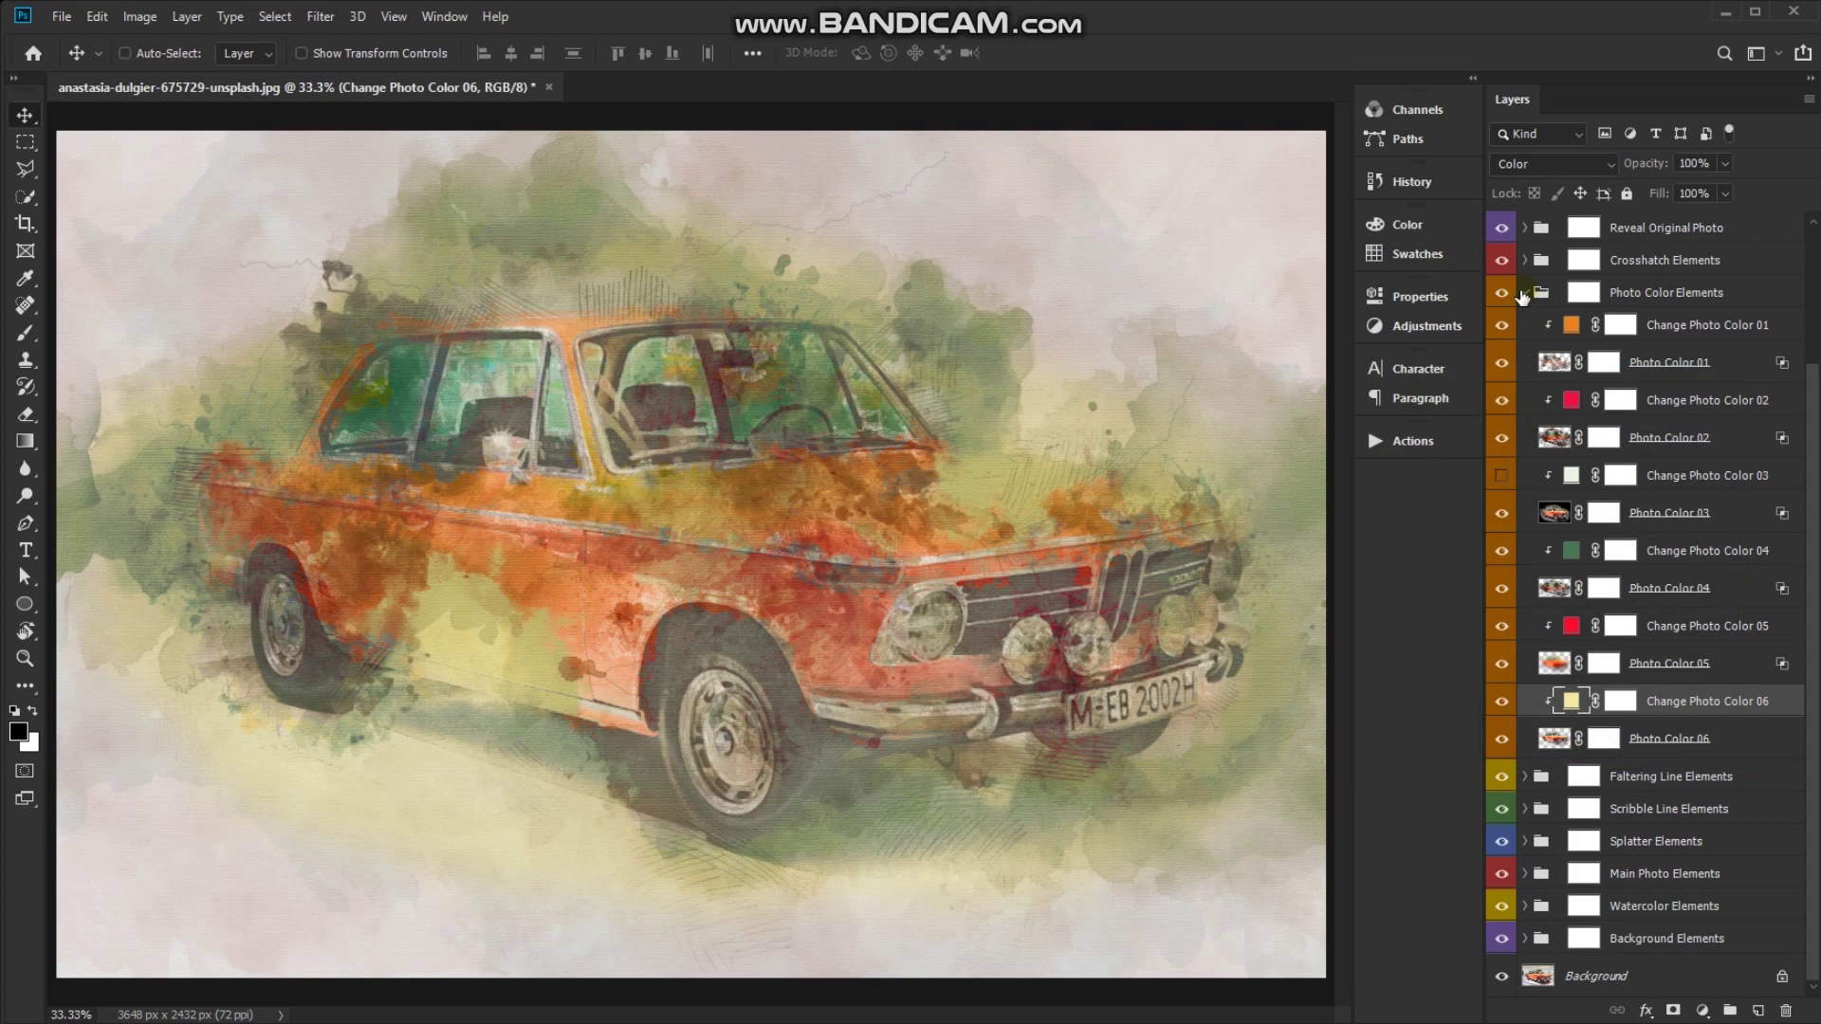
pyautogui.click(1520, 297)
# Turn on Crosshatch Elements and raise the Countour Lines layer's opacity
pyautogui.click(1524, 294)
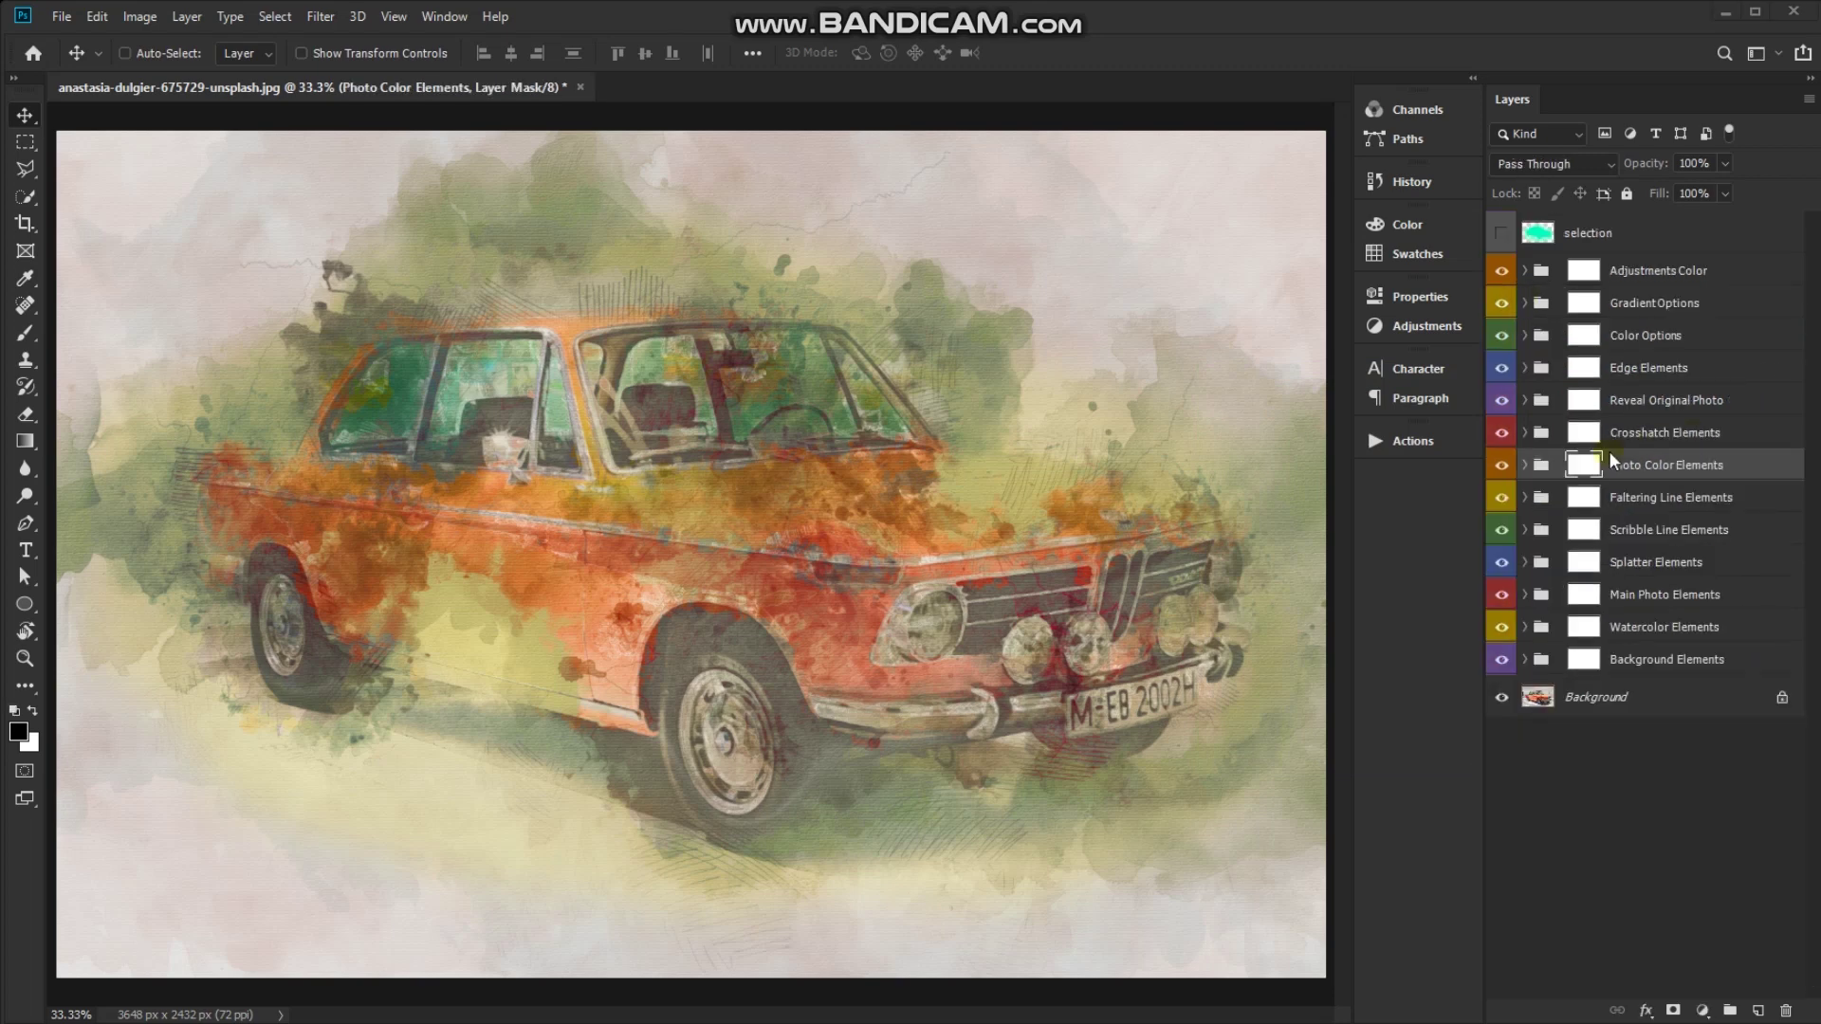
pyautogui.keyDown('ctrl'); pyautogui.click(916, 505); pyautogui.keyUp('ctrl')
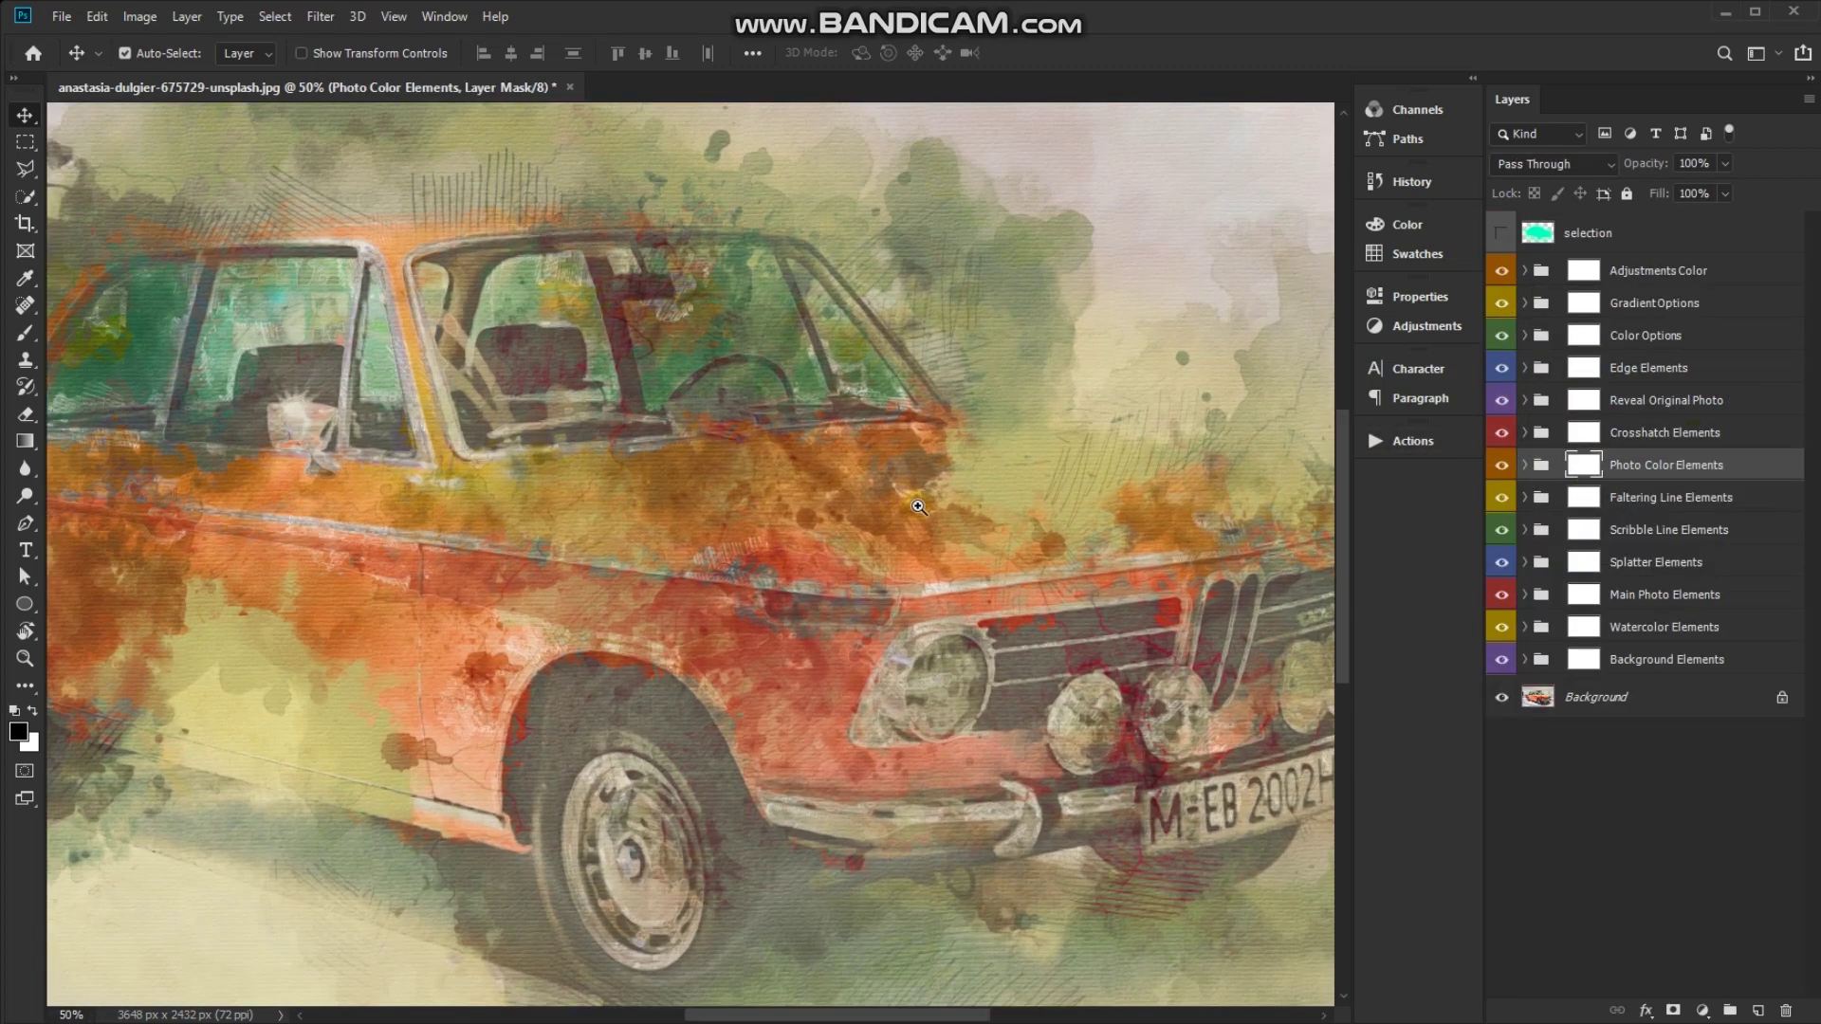
pyautogui.click(1533, 432)
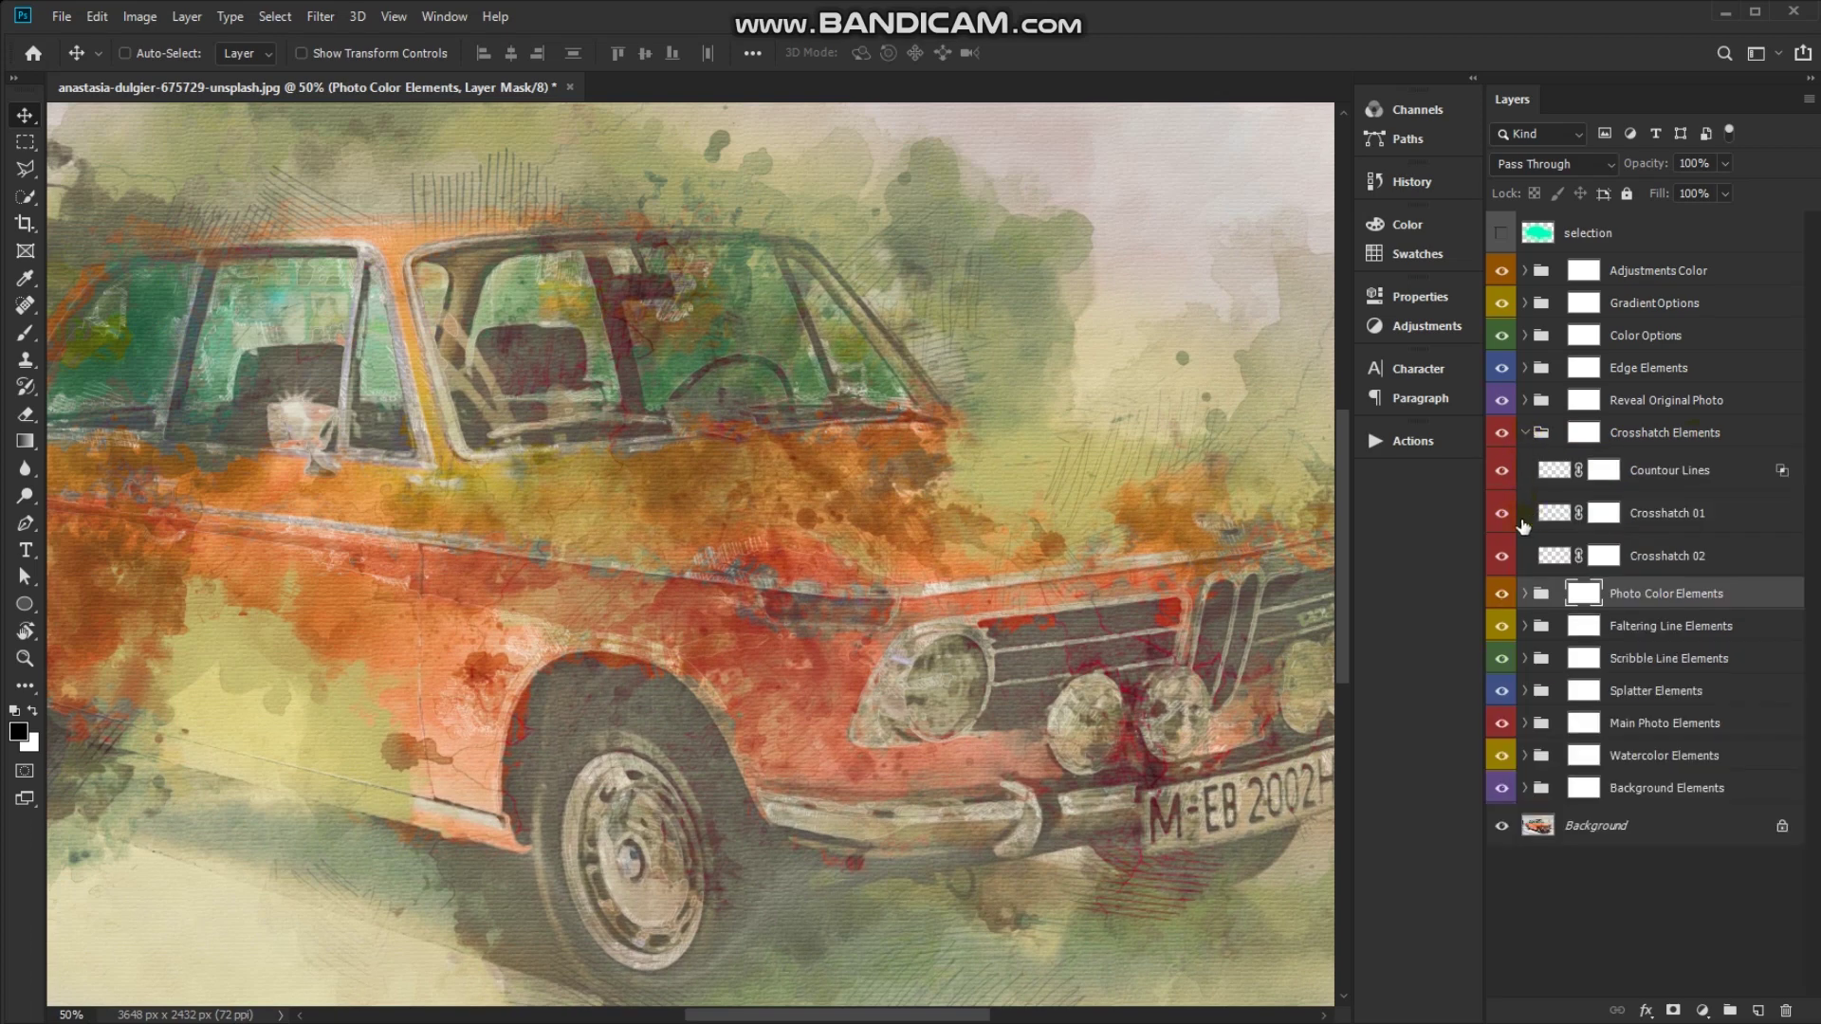
pyautogui.click(1501, 433)
pyautogui.click(1665, 472)
pyautogui.moveTo(1653, 163); pyautogui.dragTo(1740, 167)
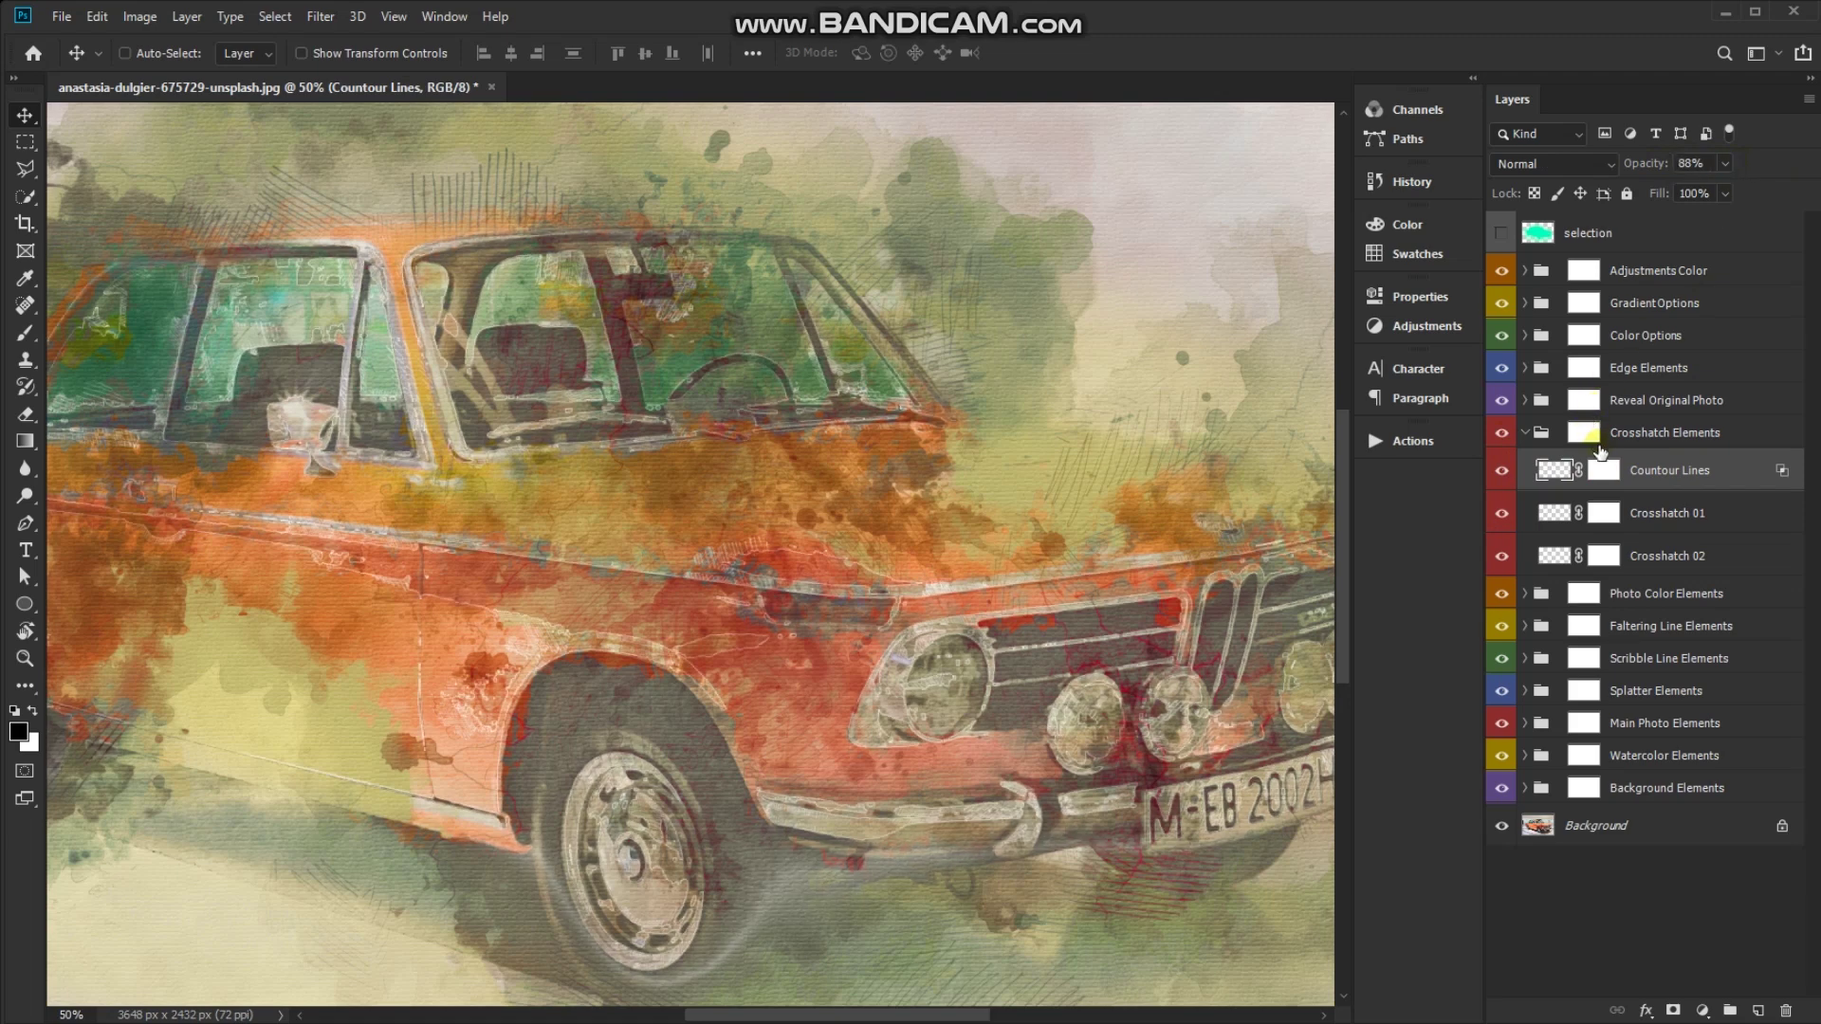
# Brush black on the Countour Lines mask to hide lines around the front and rear wheels
pyautogui.click(1603, 470)
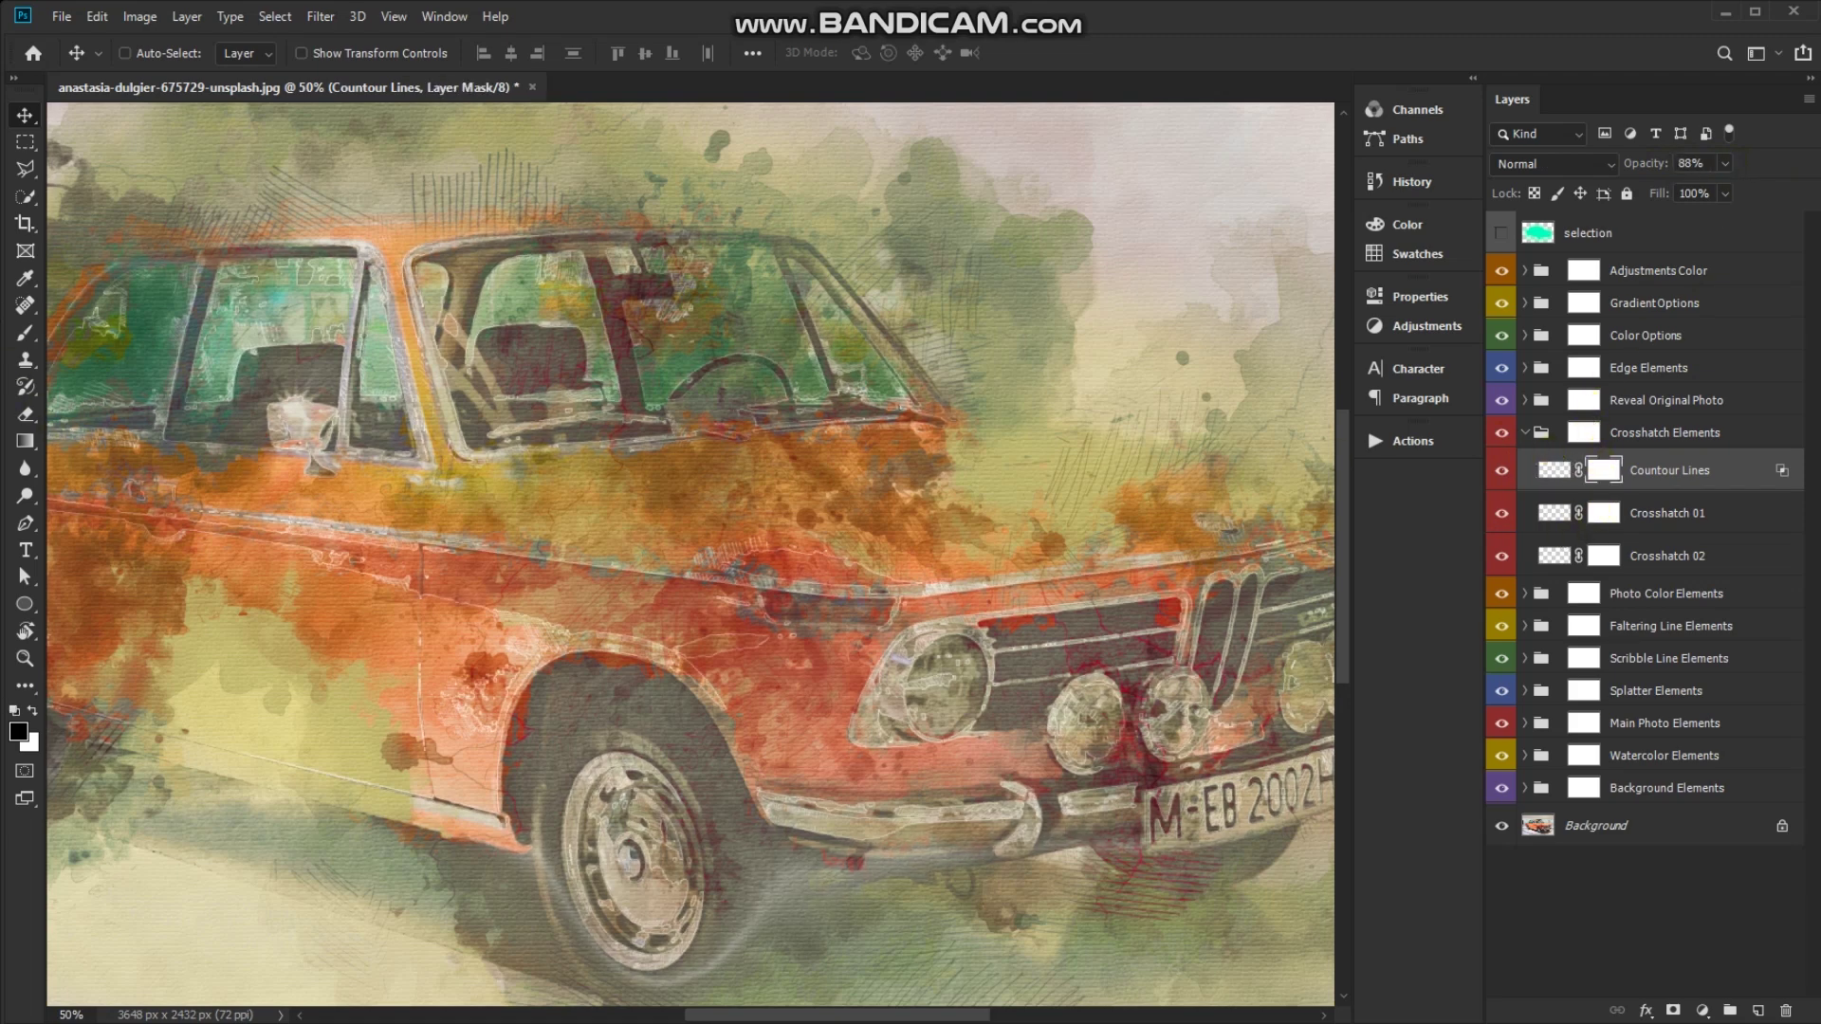
pyautogui.click(24, 332)
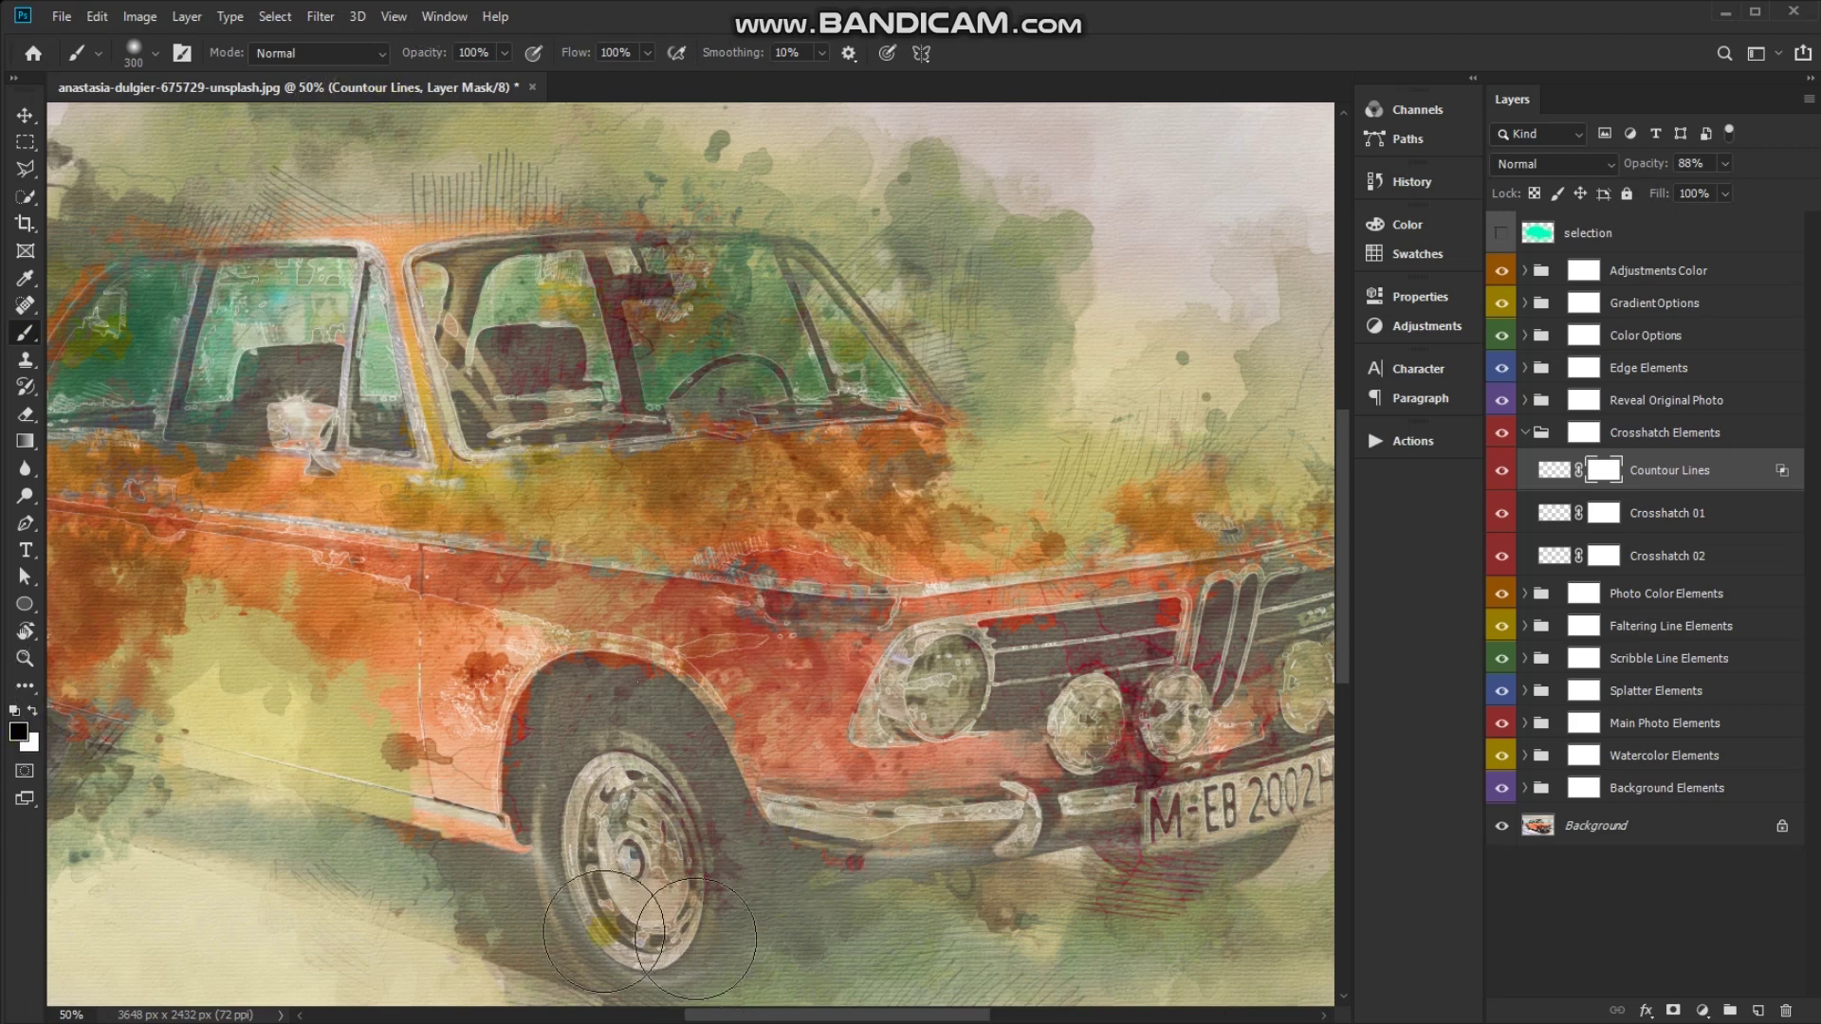
pyautogui.moveTo(648, 935); pyautogui.dragTo(607, 882)
pyautogui.scroll(-2, 569, 834)
pyautogui.hscroll(-3, 569, 834)
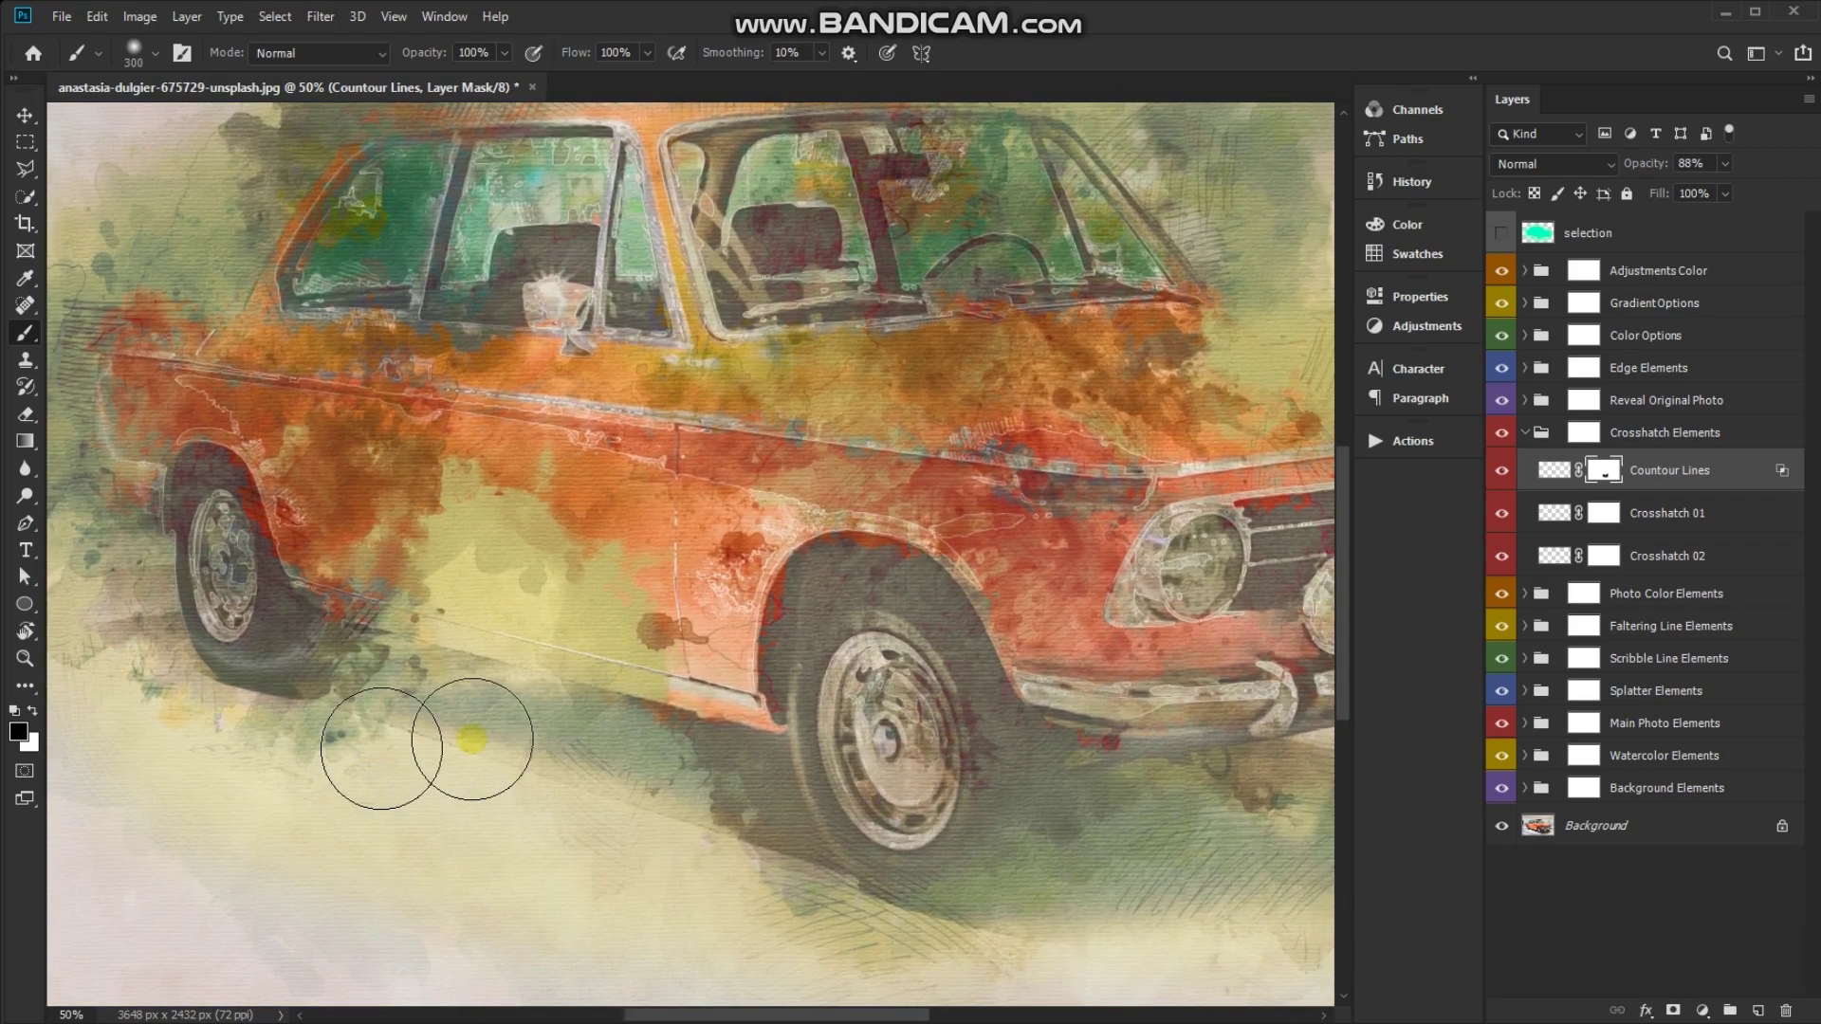
pyautogui.moveTo(183, 651); pyautogui.dragTo(303, 654)
pyautogui.moveTo(517, 753); pyautogui.dragTo(632, 803)
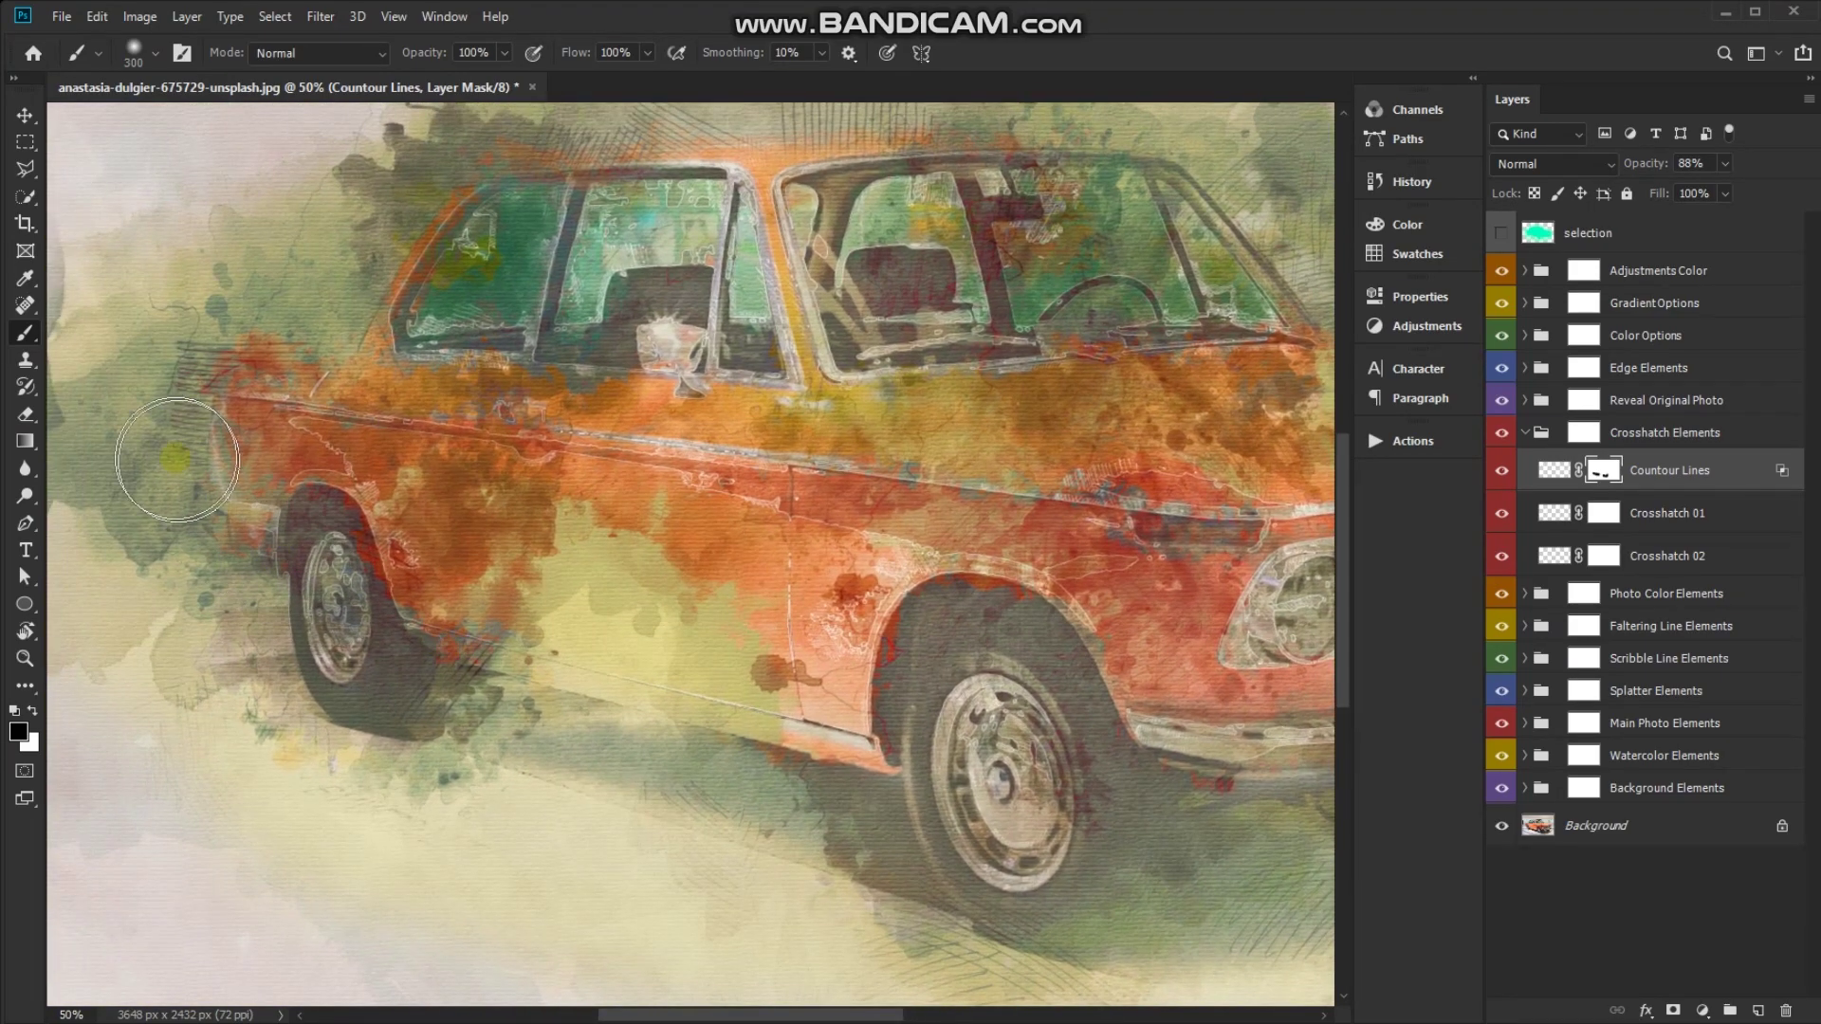
# Set Crosshatch 02 to 97% opacity and collapse Crosshatch Elements
pyautogui.scroll(-1, 531, 702)
pyautogui.hscroll(3, 531, 702)
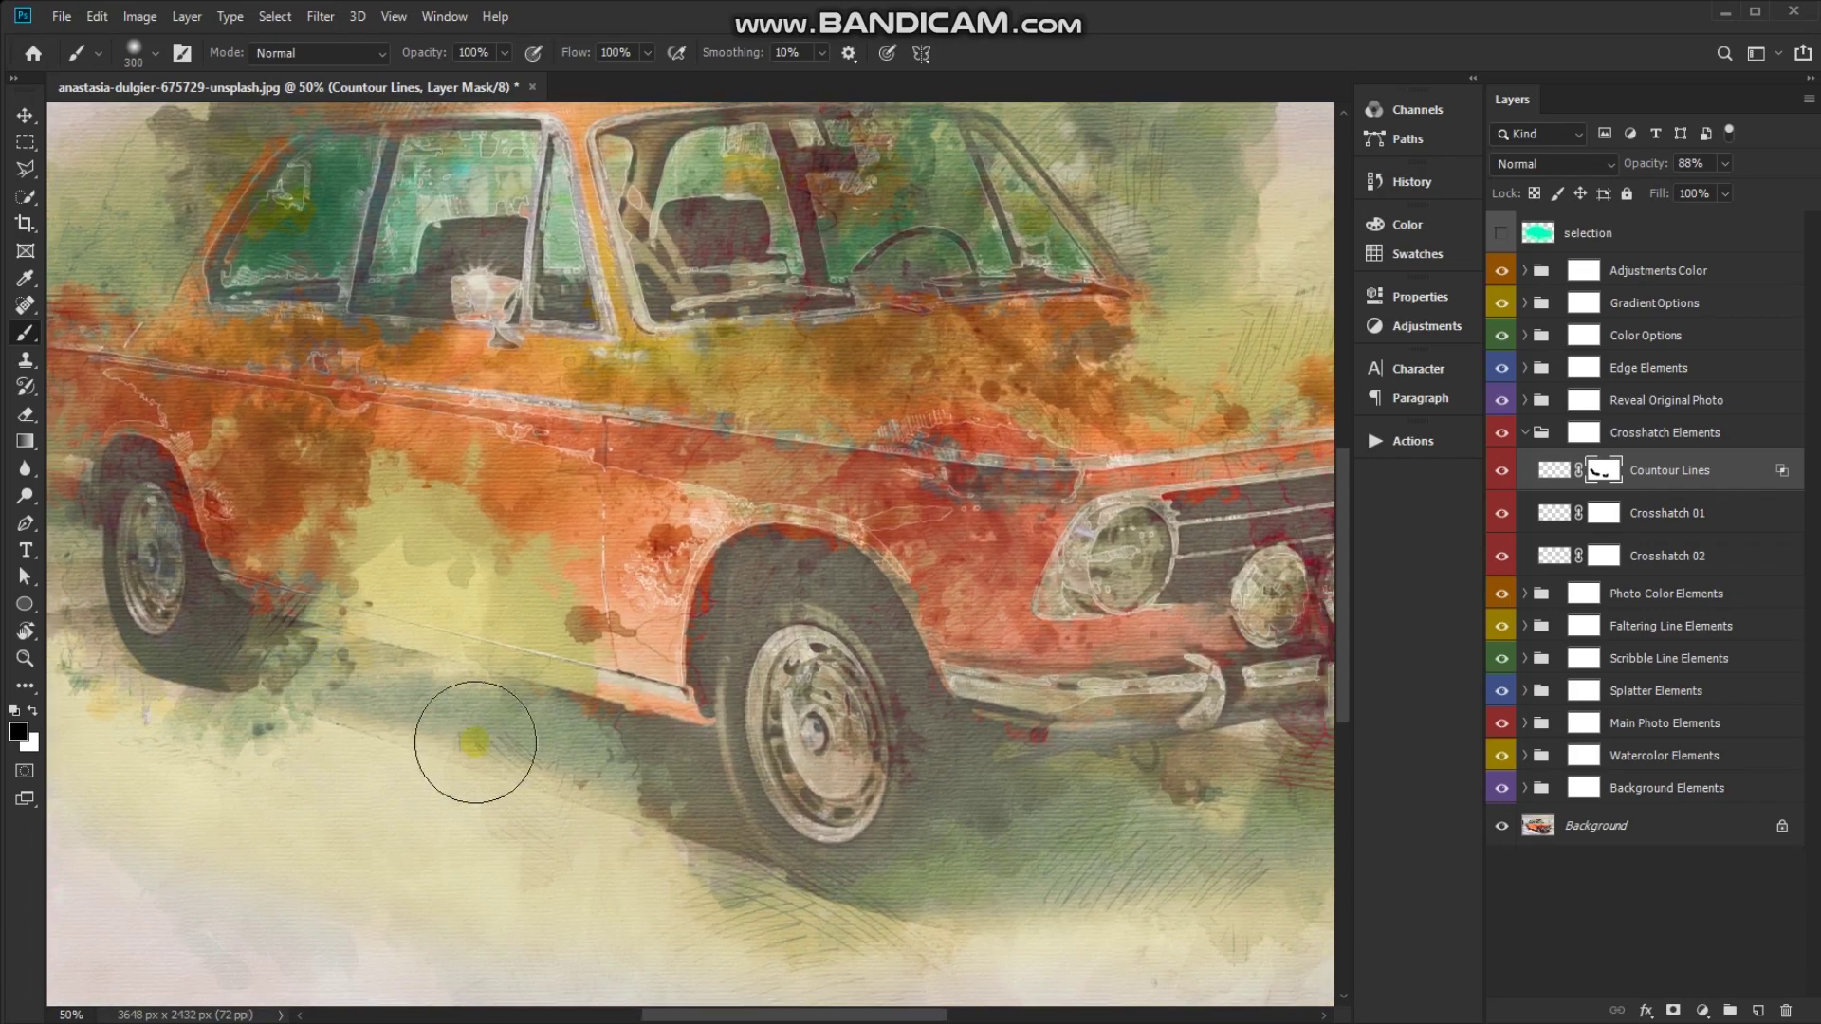
pyautogui.scroll(-1, 475, 743)
pyautogui.hscroll(5, 475, 742)
pyautogui.hscroll(2, 664, 749)
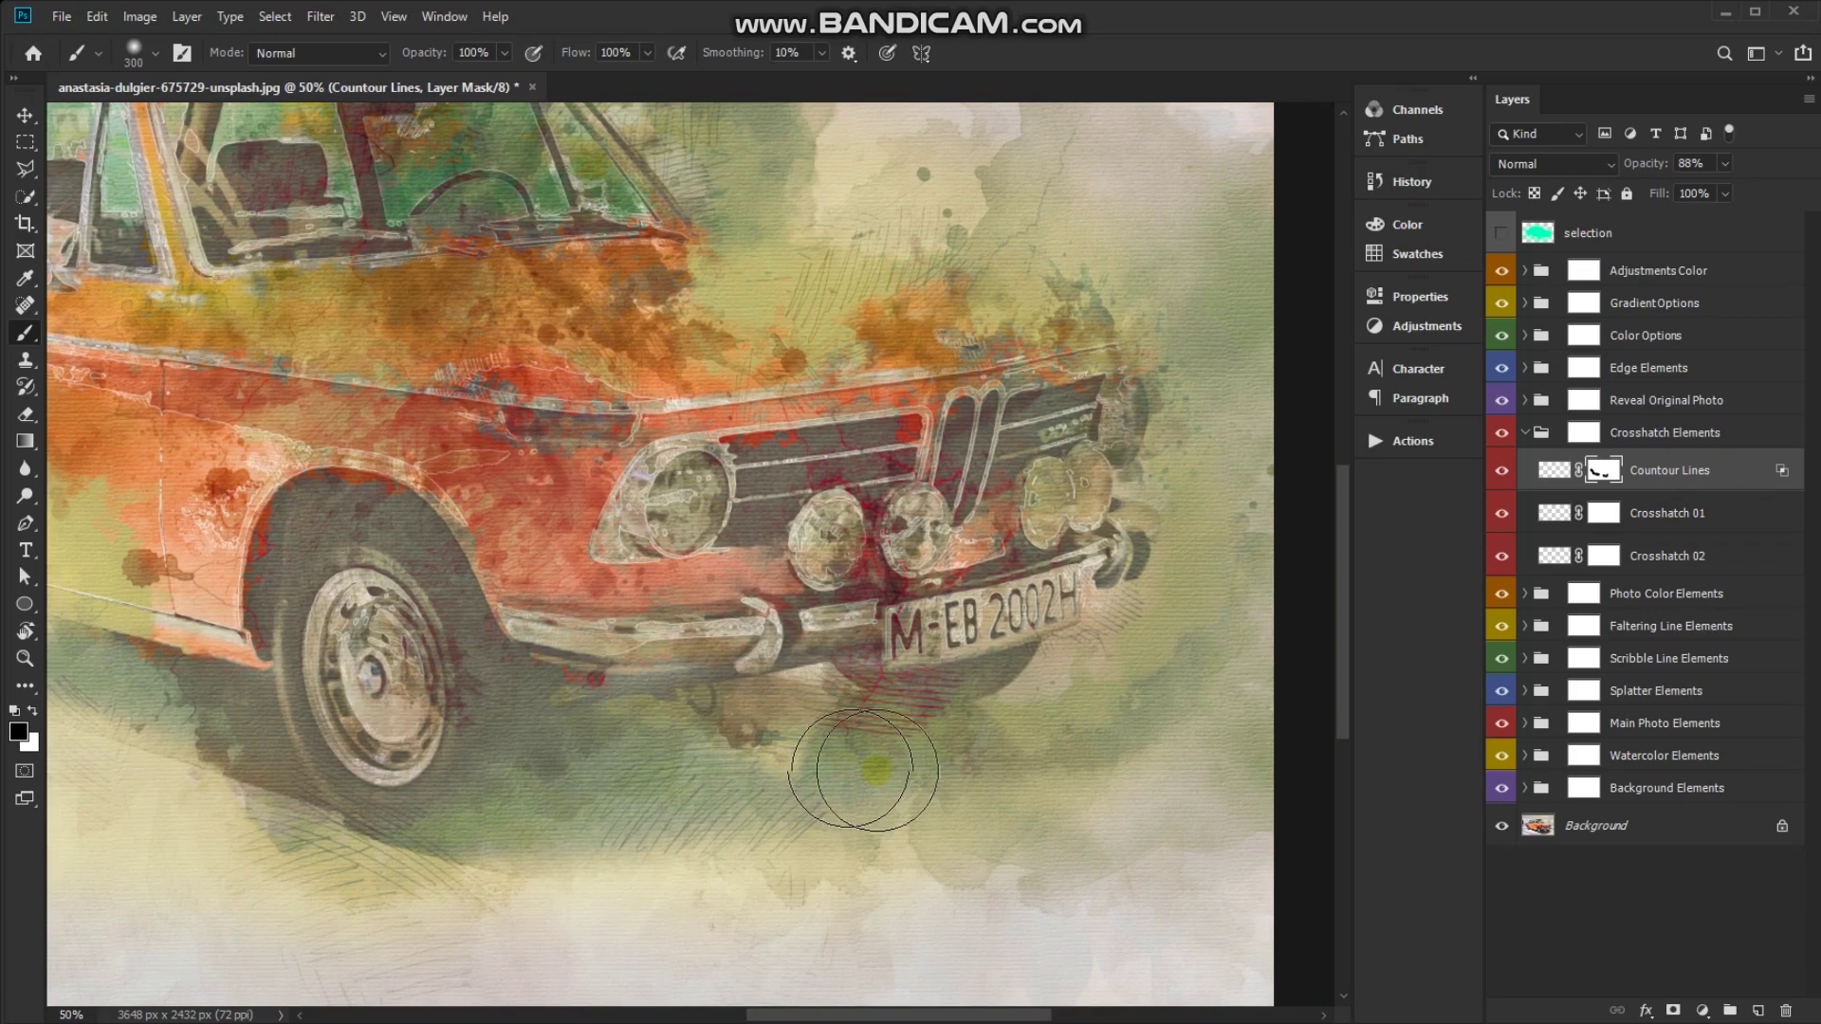
pyautogui.scroll(2, 1037, 740)
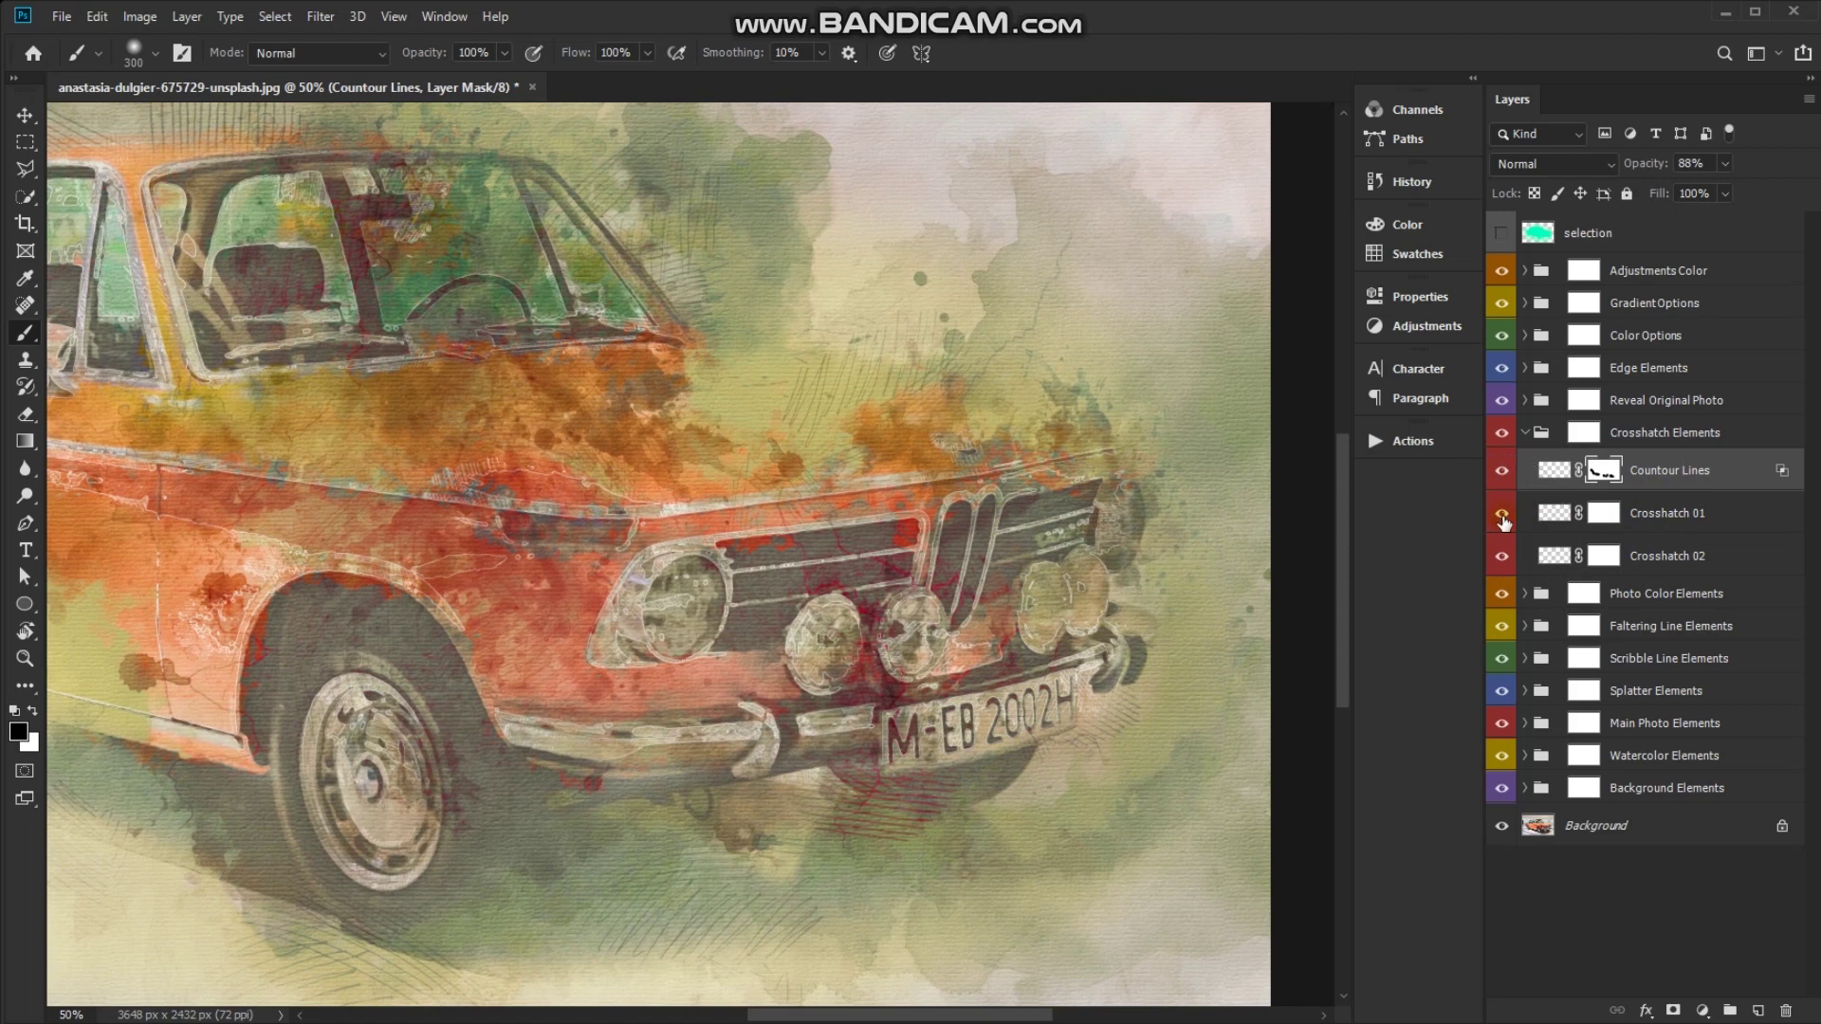
pyautogui.hotkey('alt', '[')
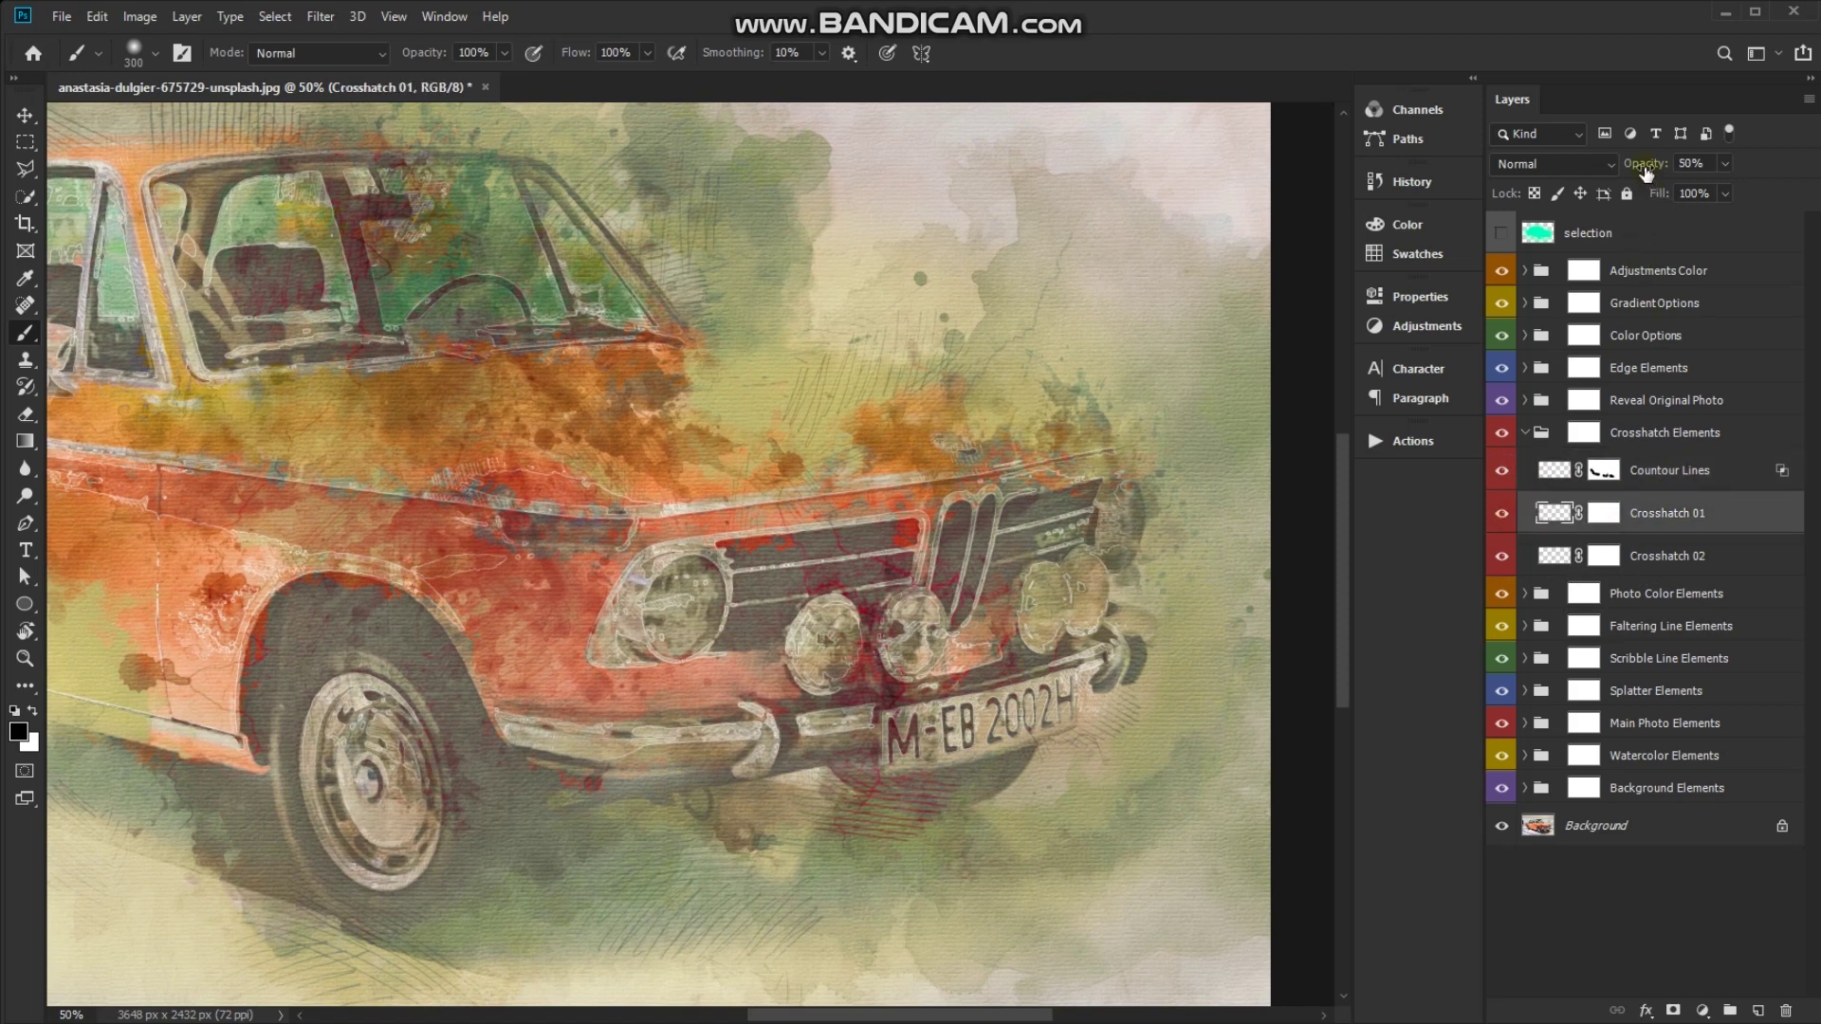
pyautogui.click(1680, 562)
pyautogui.moveTo(1646, 168)
pyautogui.mouseDown()
pyautogui.moveTo(1513, 173)
pyautogui.moveTo(1605, 173)
pyautogui.moveTo(1555, 175)
pyautogui.mouseUp()
pyautogui.click(1524, 433)
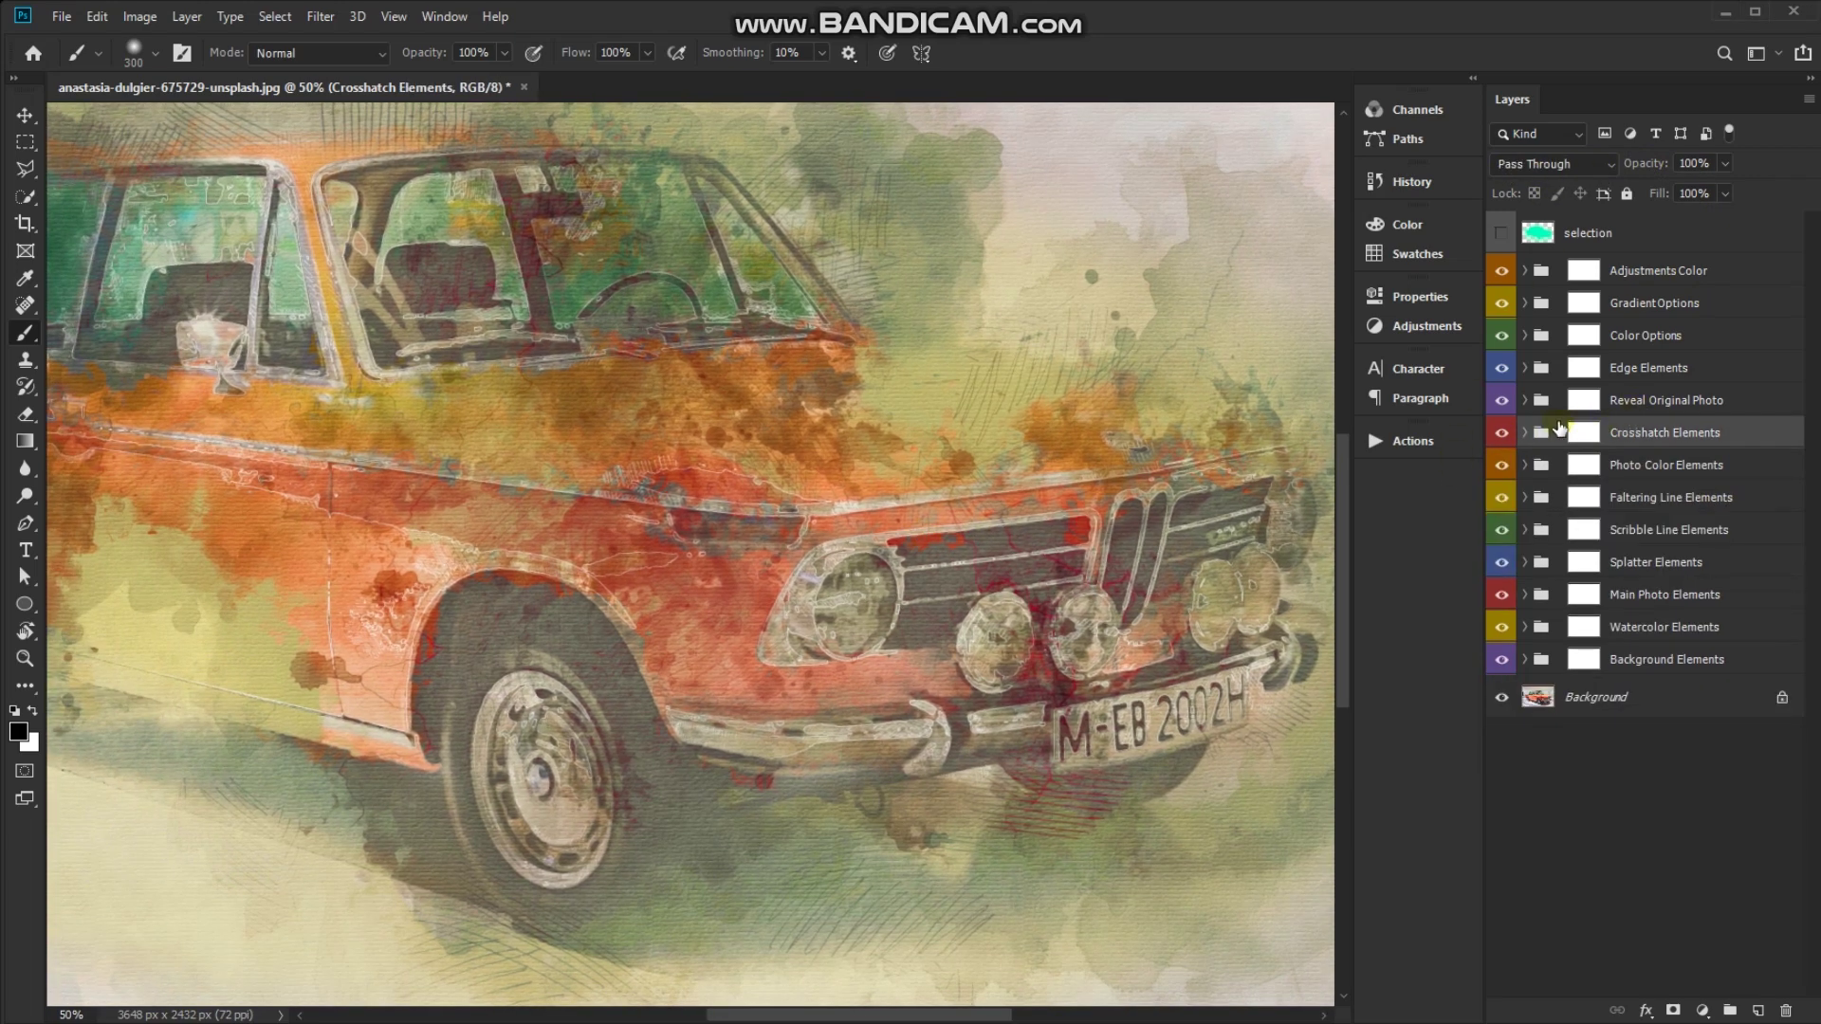
# Target the Reveal Original brush mask with a white brush at 35% opacity
pyautogui.click(1583, 399)
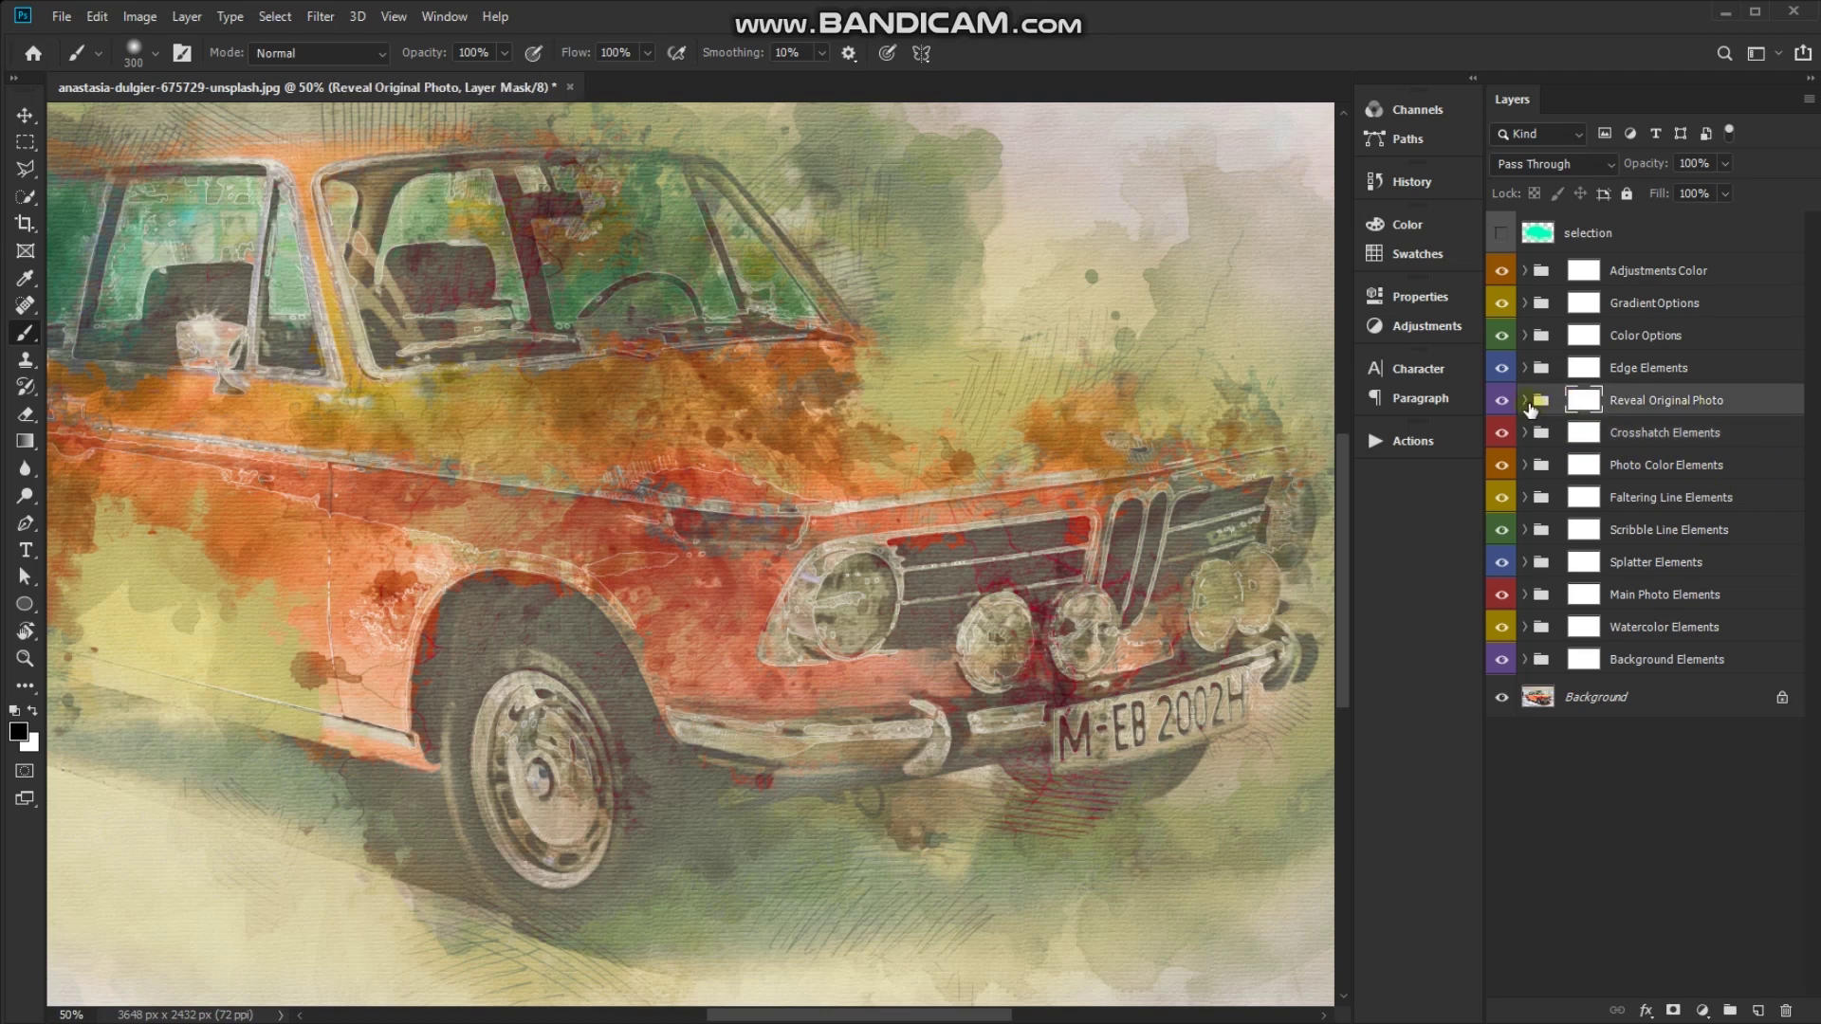
pyautogui.click(1525, 400)
pyautogui.click(1602, 503)
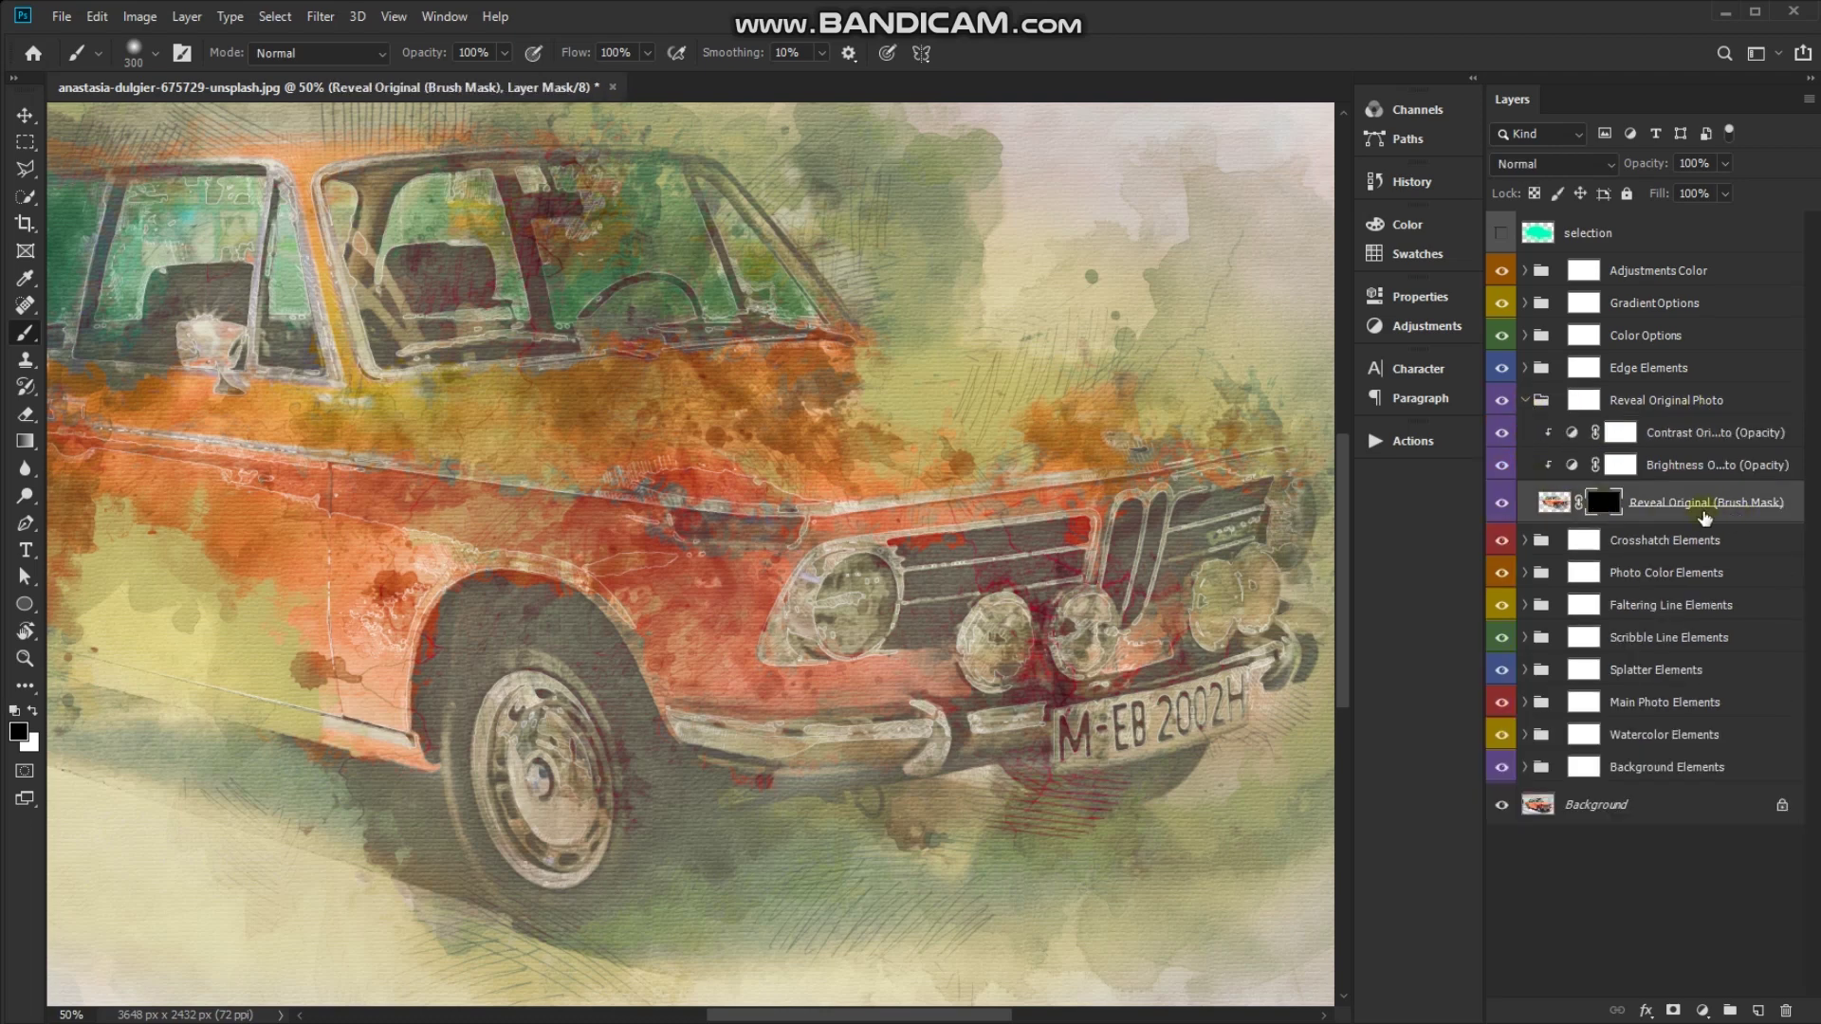
pyautogui.press('x')
pyautogui.moveTo(428, 63); pyautogui.dragTo(360, 64)
# Reveal the original photo on the headlight, licence plate, front hubcap, rear wheel and door
pyautogui.moveTo(858, 607); pyautogui.dragTo(835, 616)
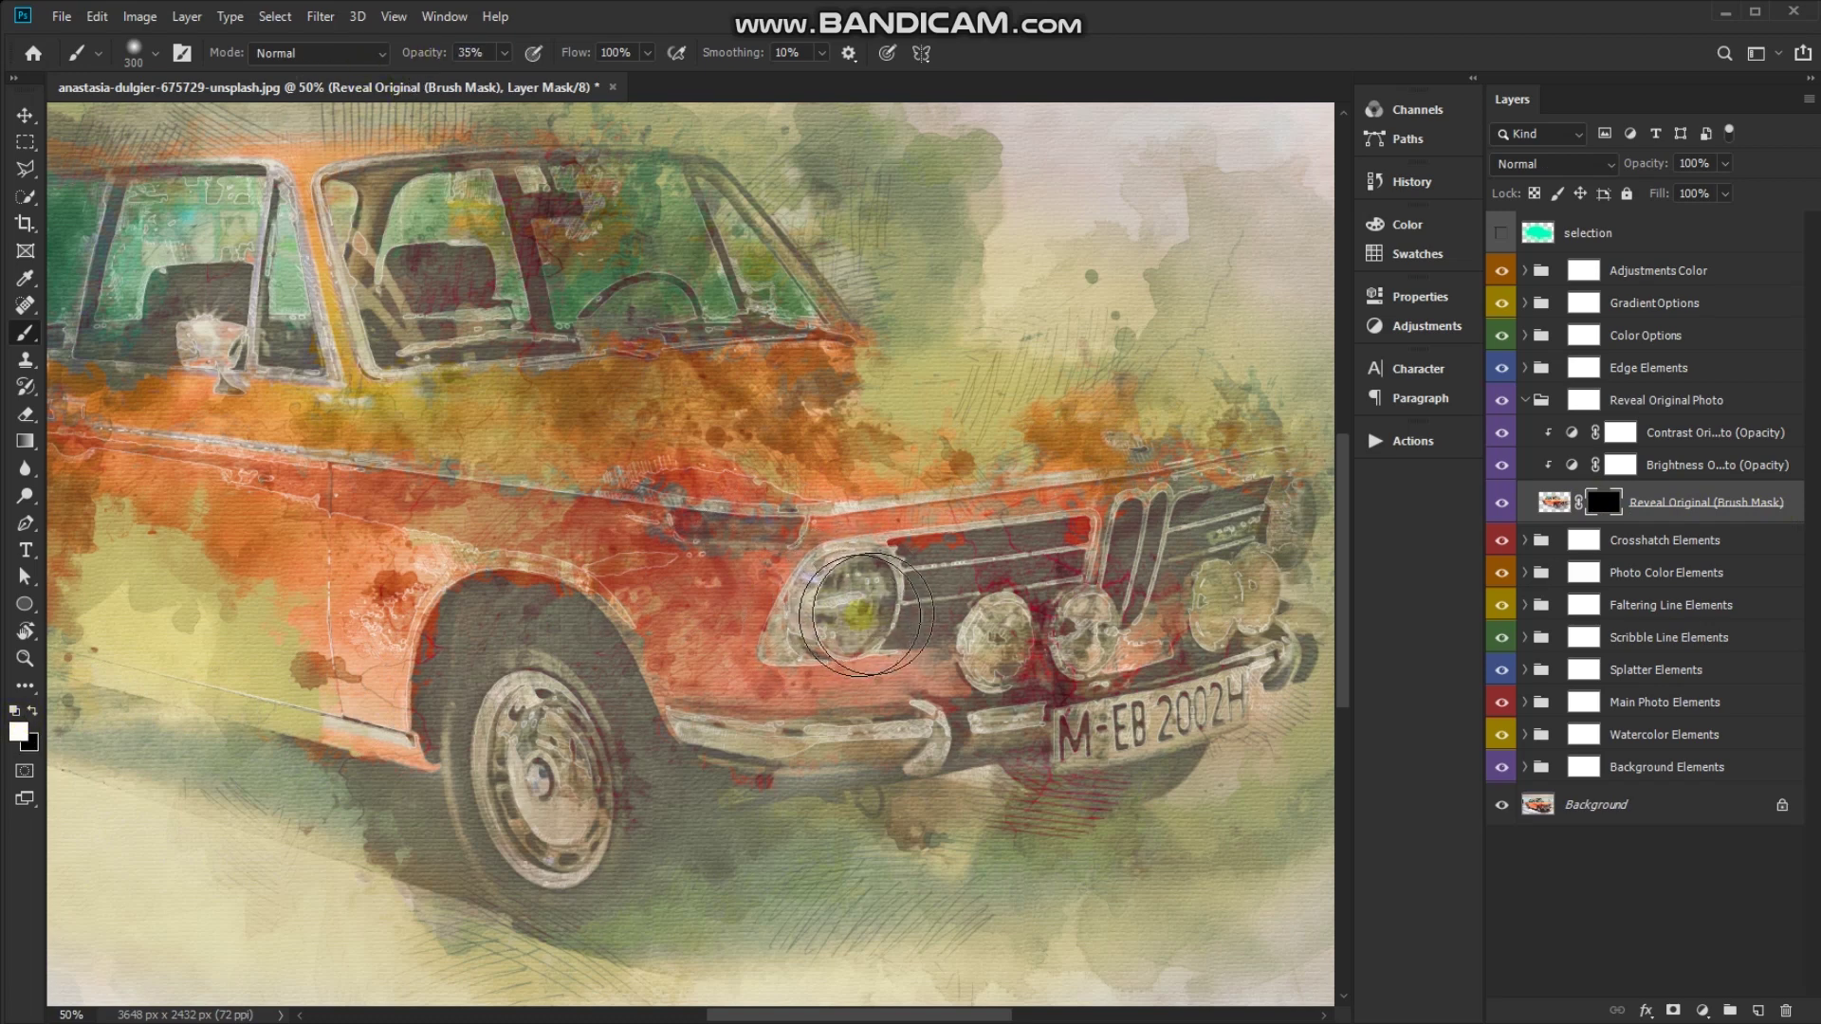
pyautogui.moveTo(1155, 723); pyautogui.dragTo(1143, 721)
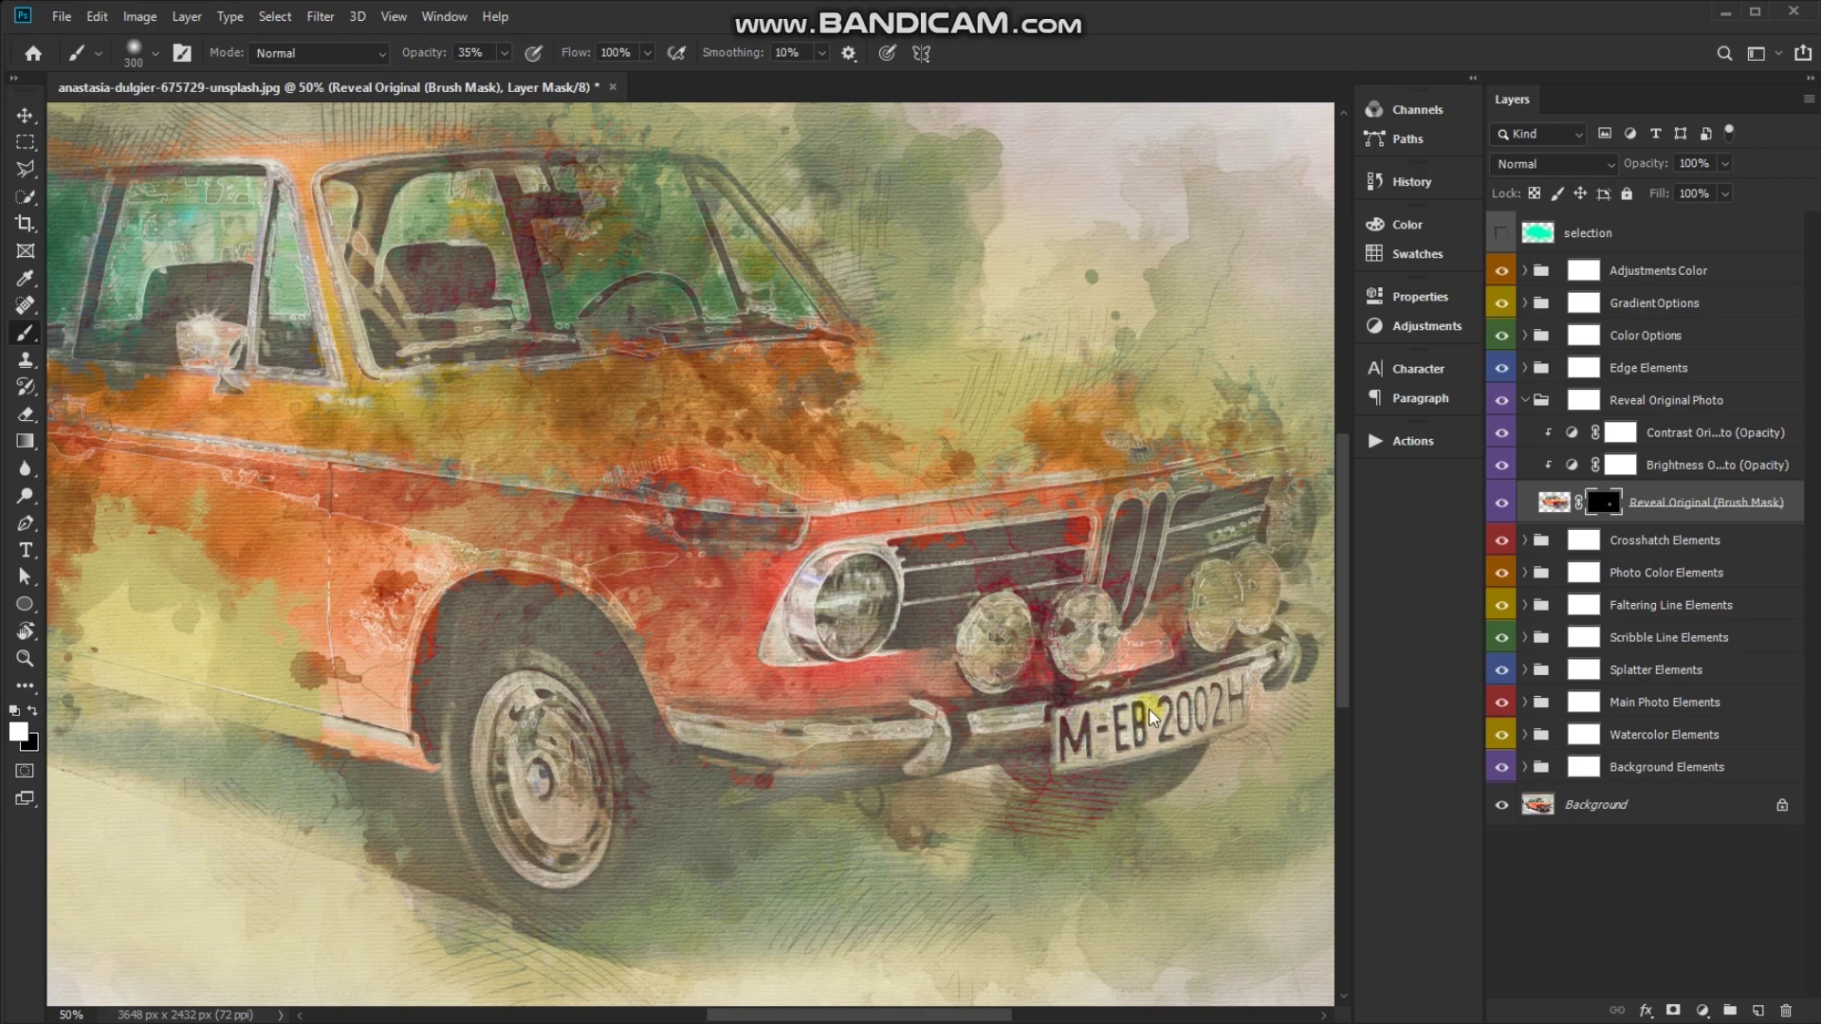
pyautogui.moveTo(578, 721); pyautogui.dragTo(534, 766)
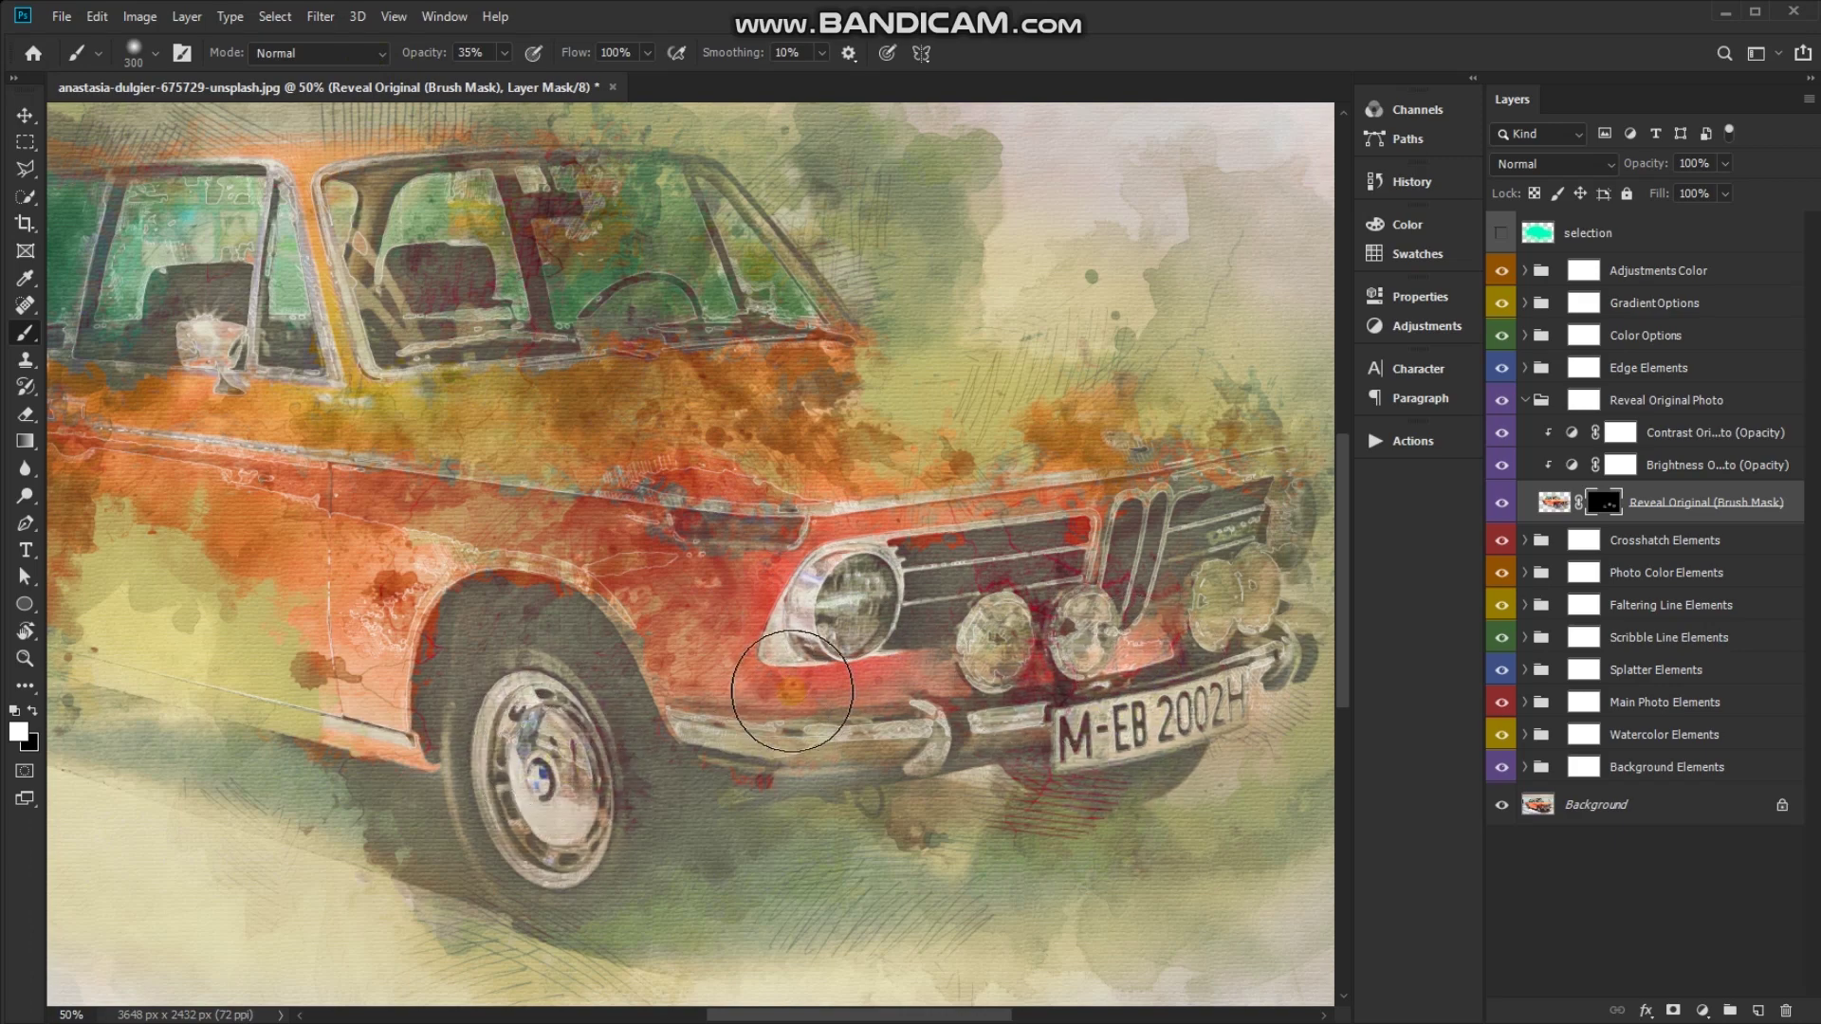
pyautogui.hscroll(3, 1081, 633)
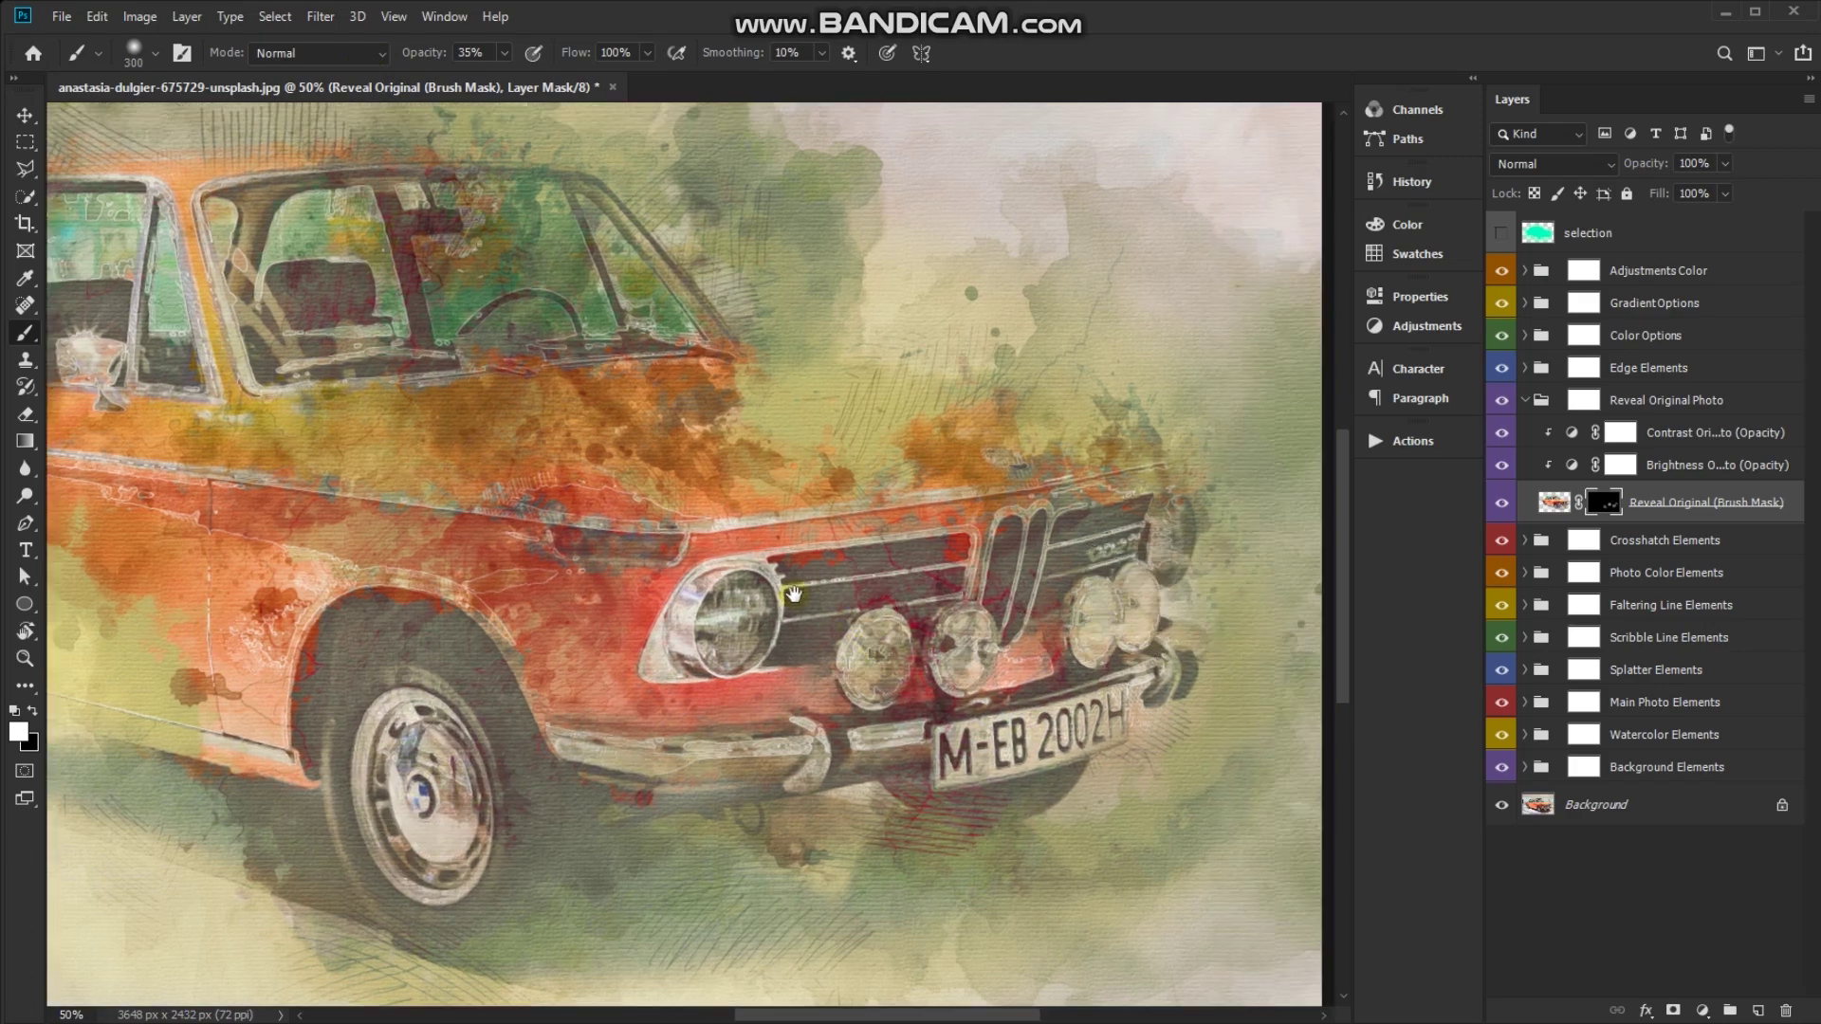
pyautogui.hscroll(-5, 854, 531)
pyautogui.hscroll(-3, 664, 475)
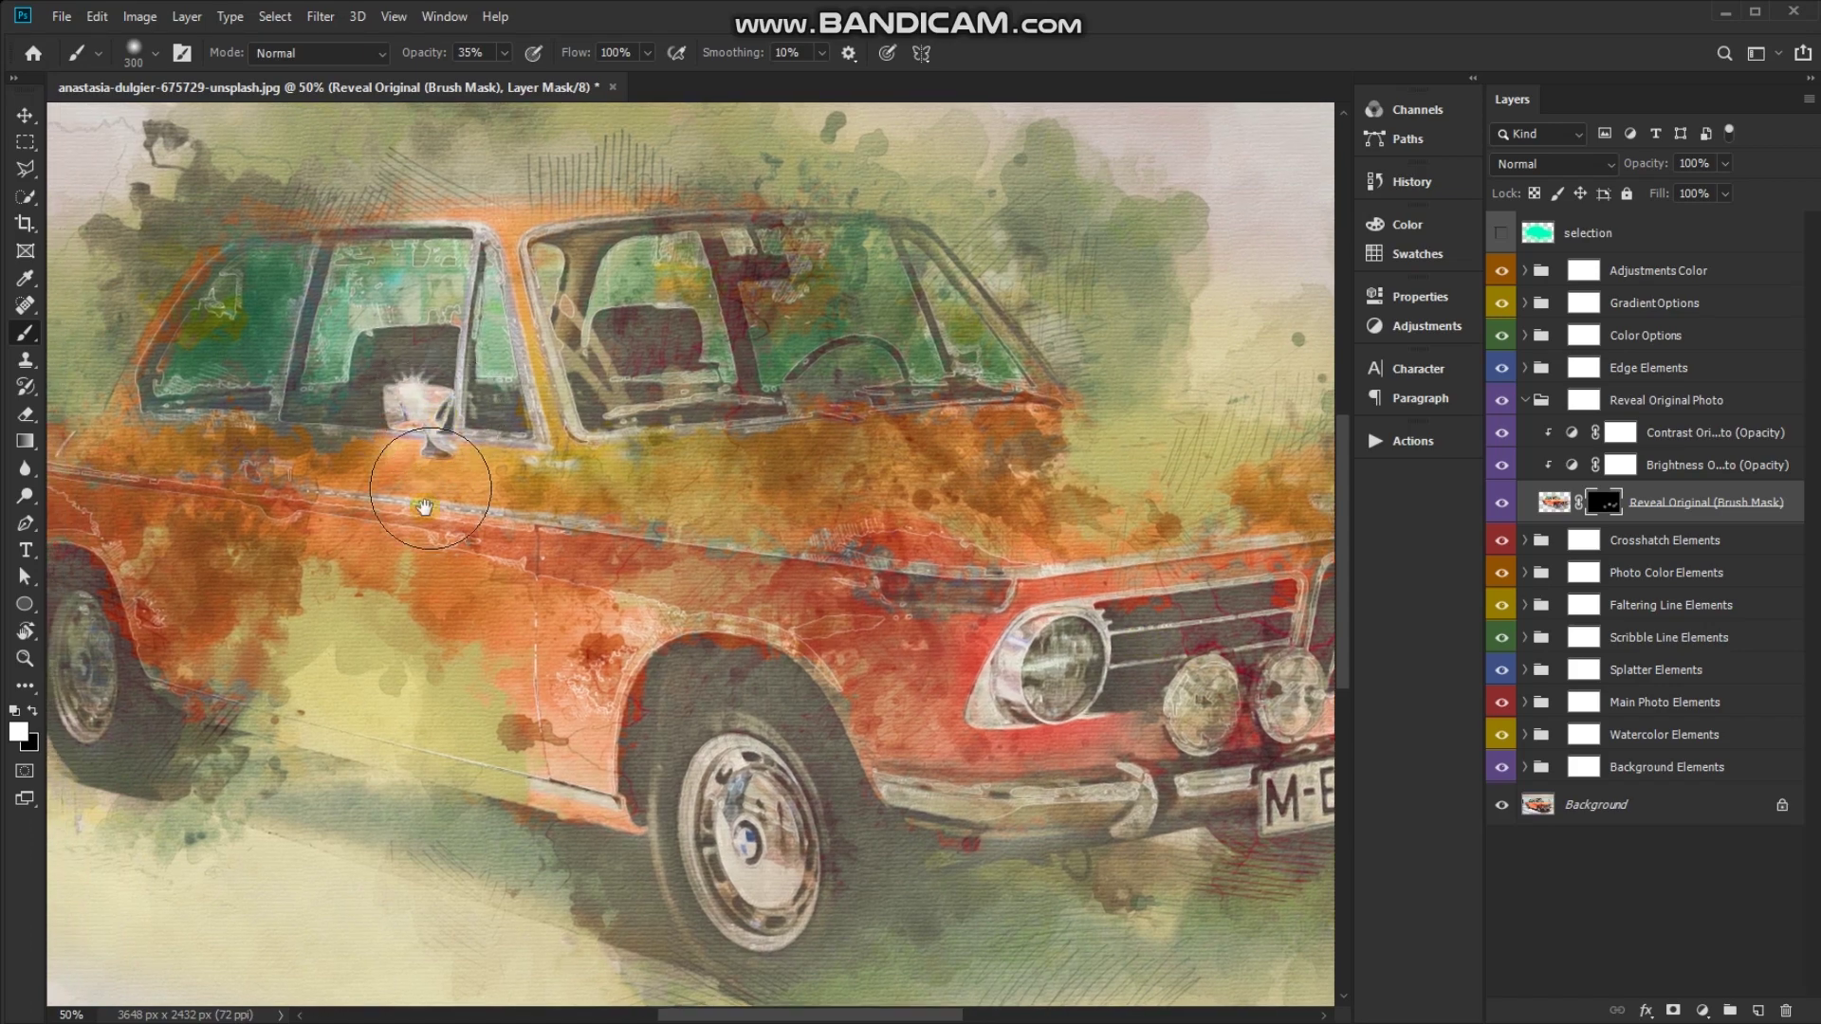
pyautogui.hscroll(-5, 431, 488)
pyautogui.moveTo(448, 589)
pyautogui.mouseDown()
pyautogui.moveTo(593, 456)
pyautogui.moveTo(749, 527)
pyautogui.mouseUp()
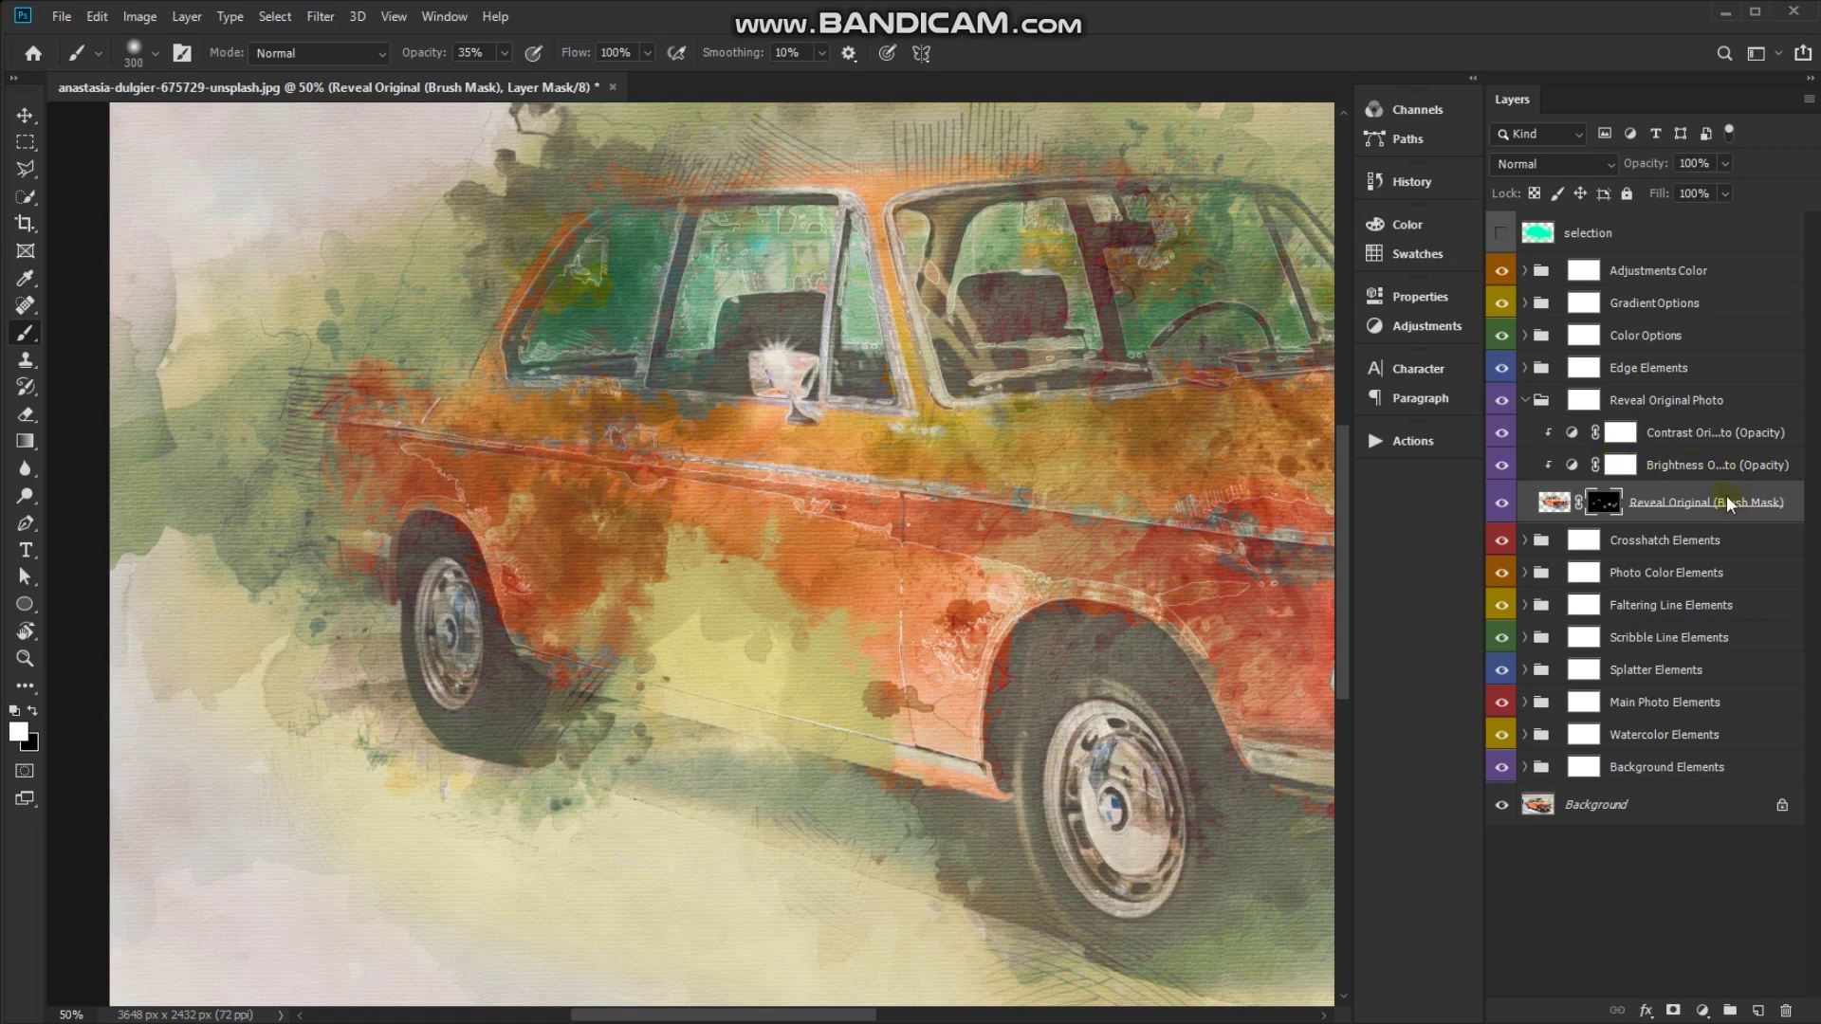
# Set Brightness Original Photo to 20% and Contrast Original Photo to 66% opacity
pyautogui.click(1718, 470)
pyautogui.moveTo(1669, 180); pyautogui.dragTo(1503, 182)
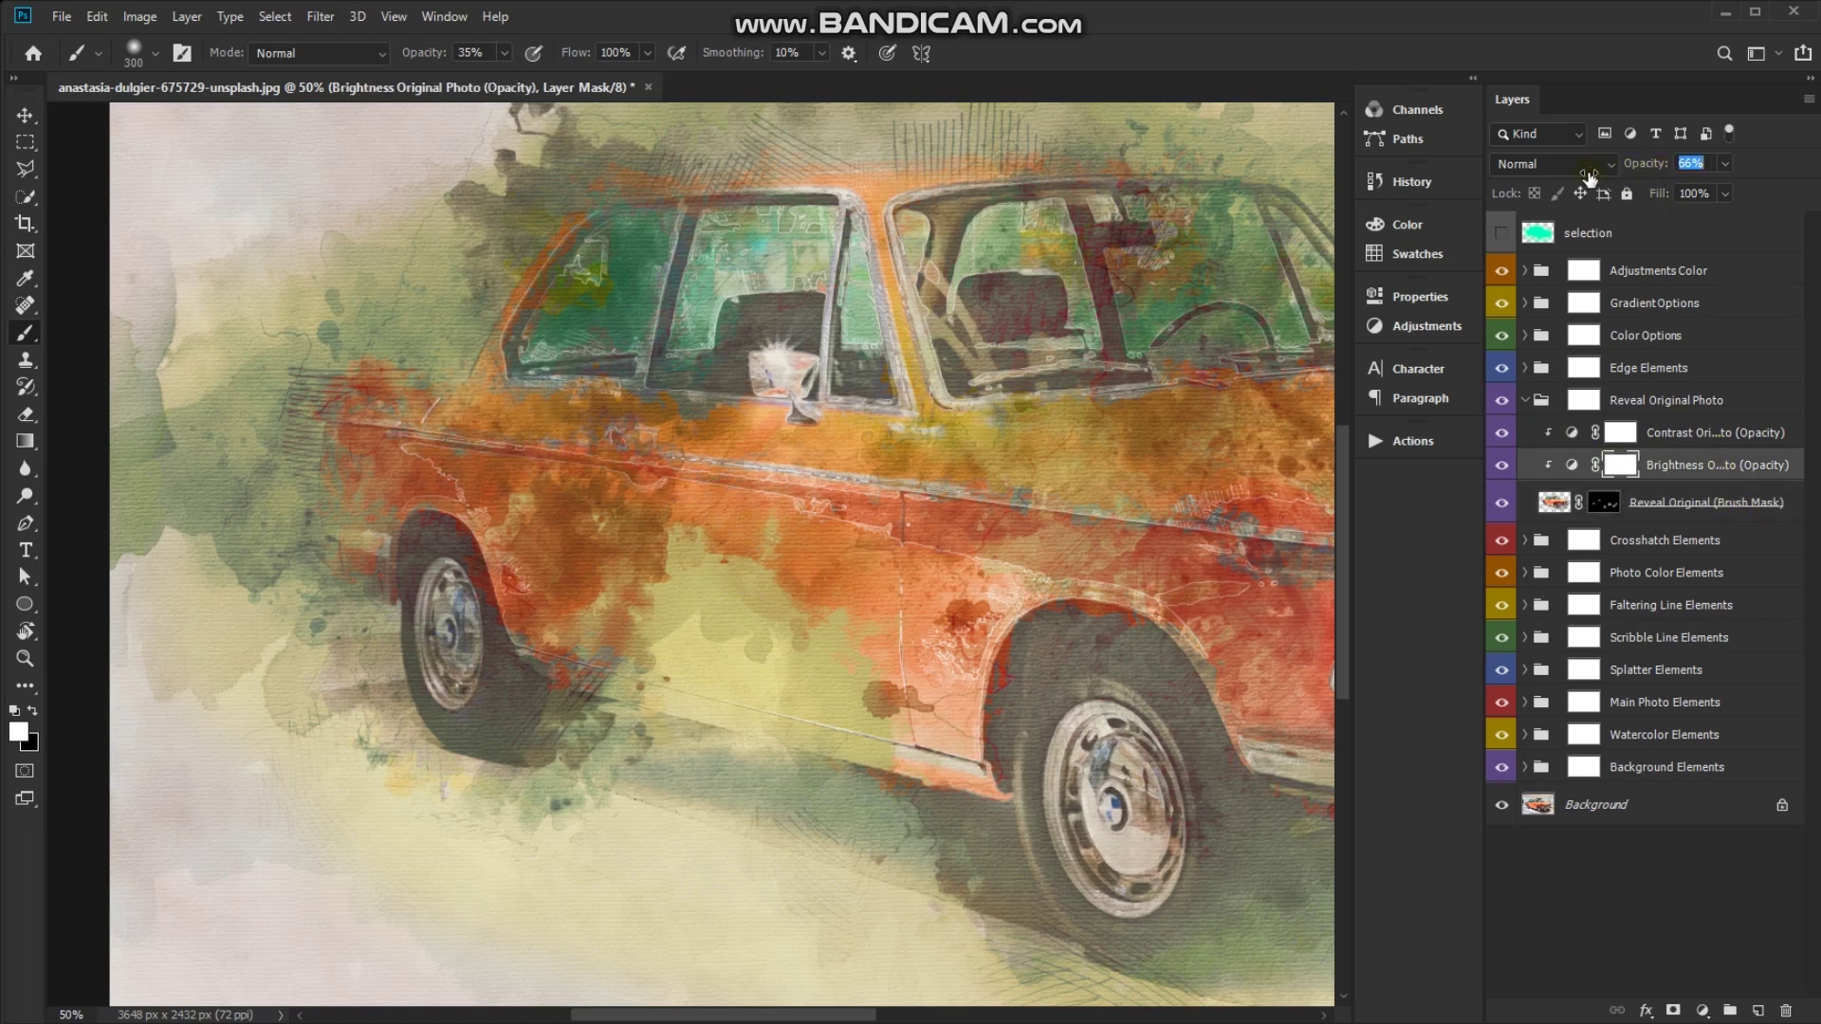
pyautogui.write('20')
pyautogui.press('Return')
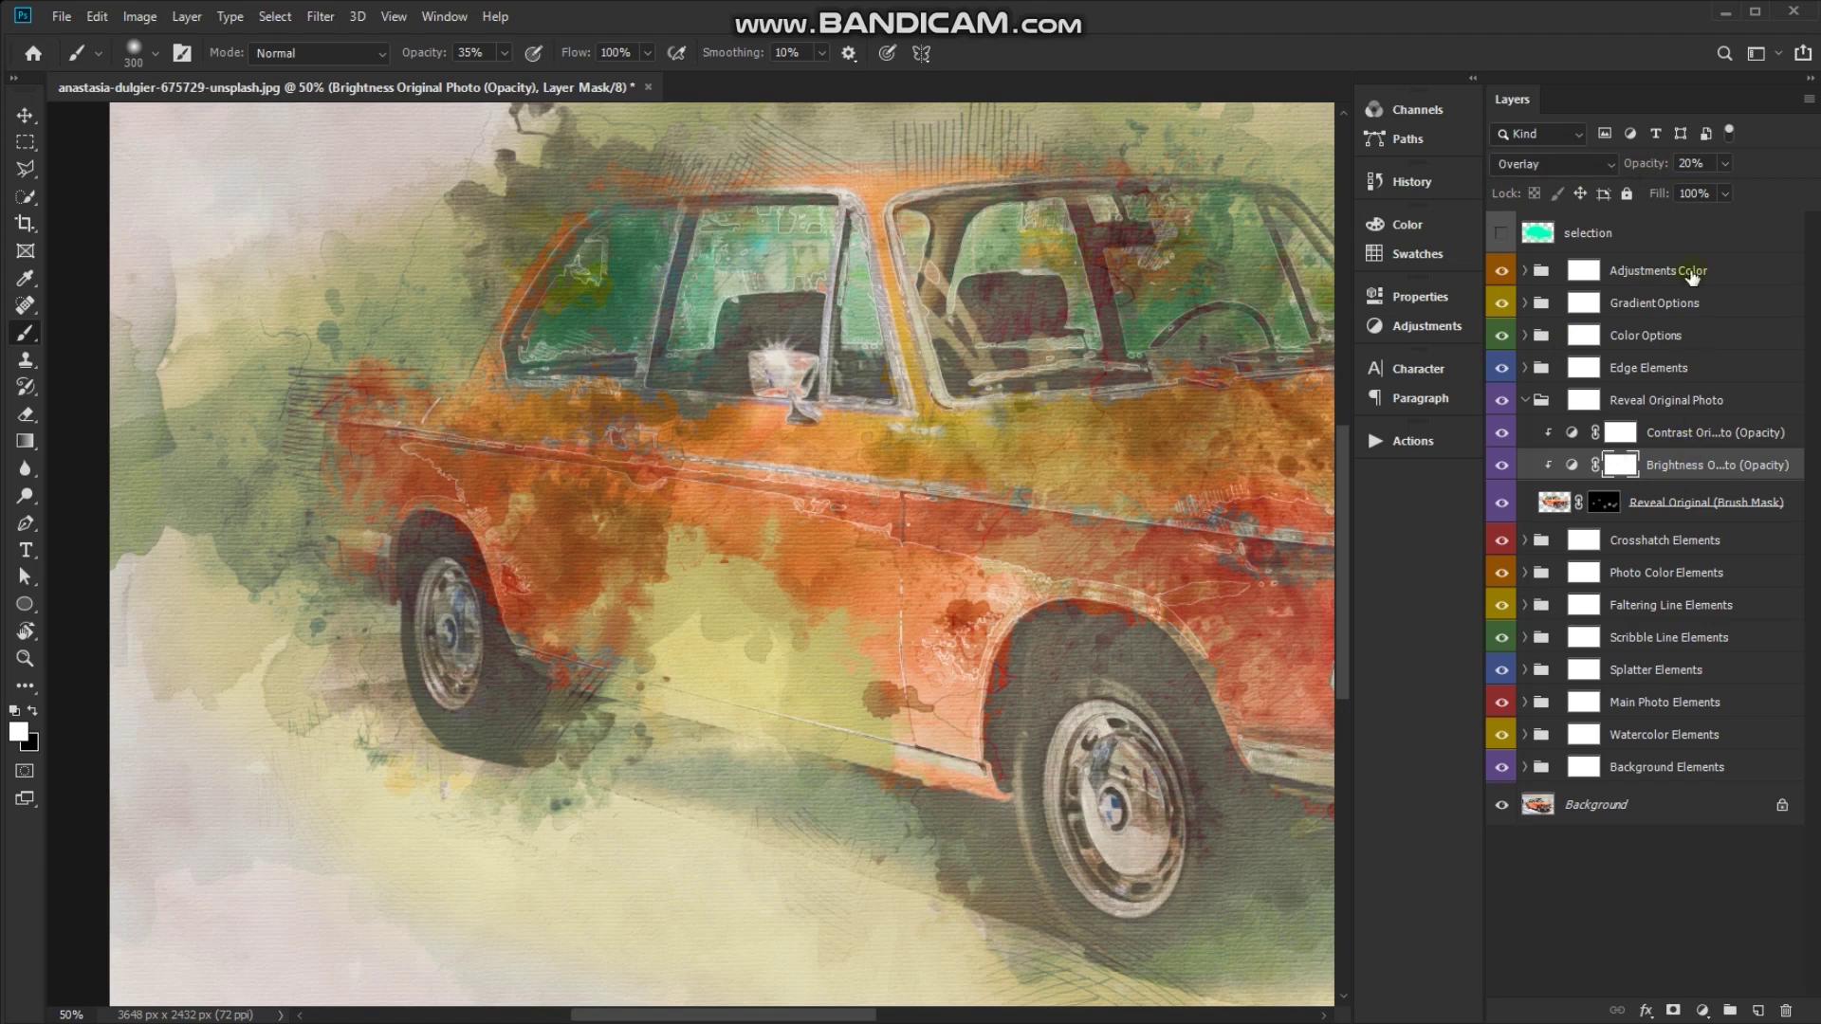
pyautogui.click(1707, 432)
pyautogui.moveTo(1645, 163)
pyautogui.mouseDown()
pyautogui.moveTo(1560, 173)
pyautogui.moveTo(1627, 183)
pyautogui.mouseUp()
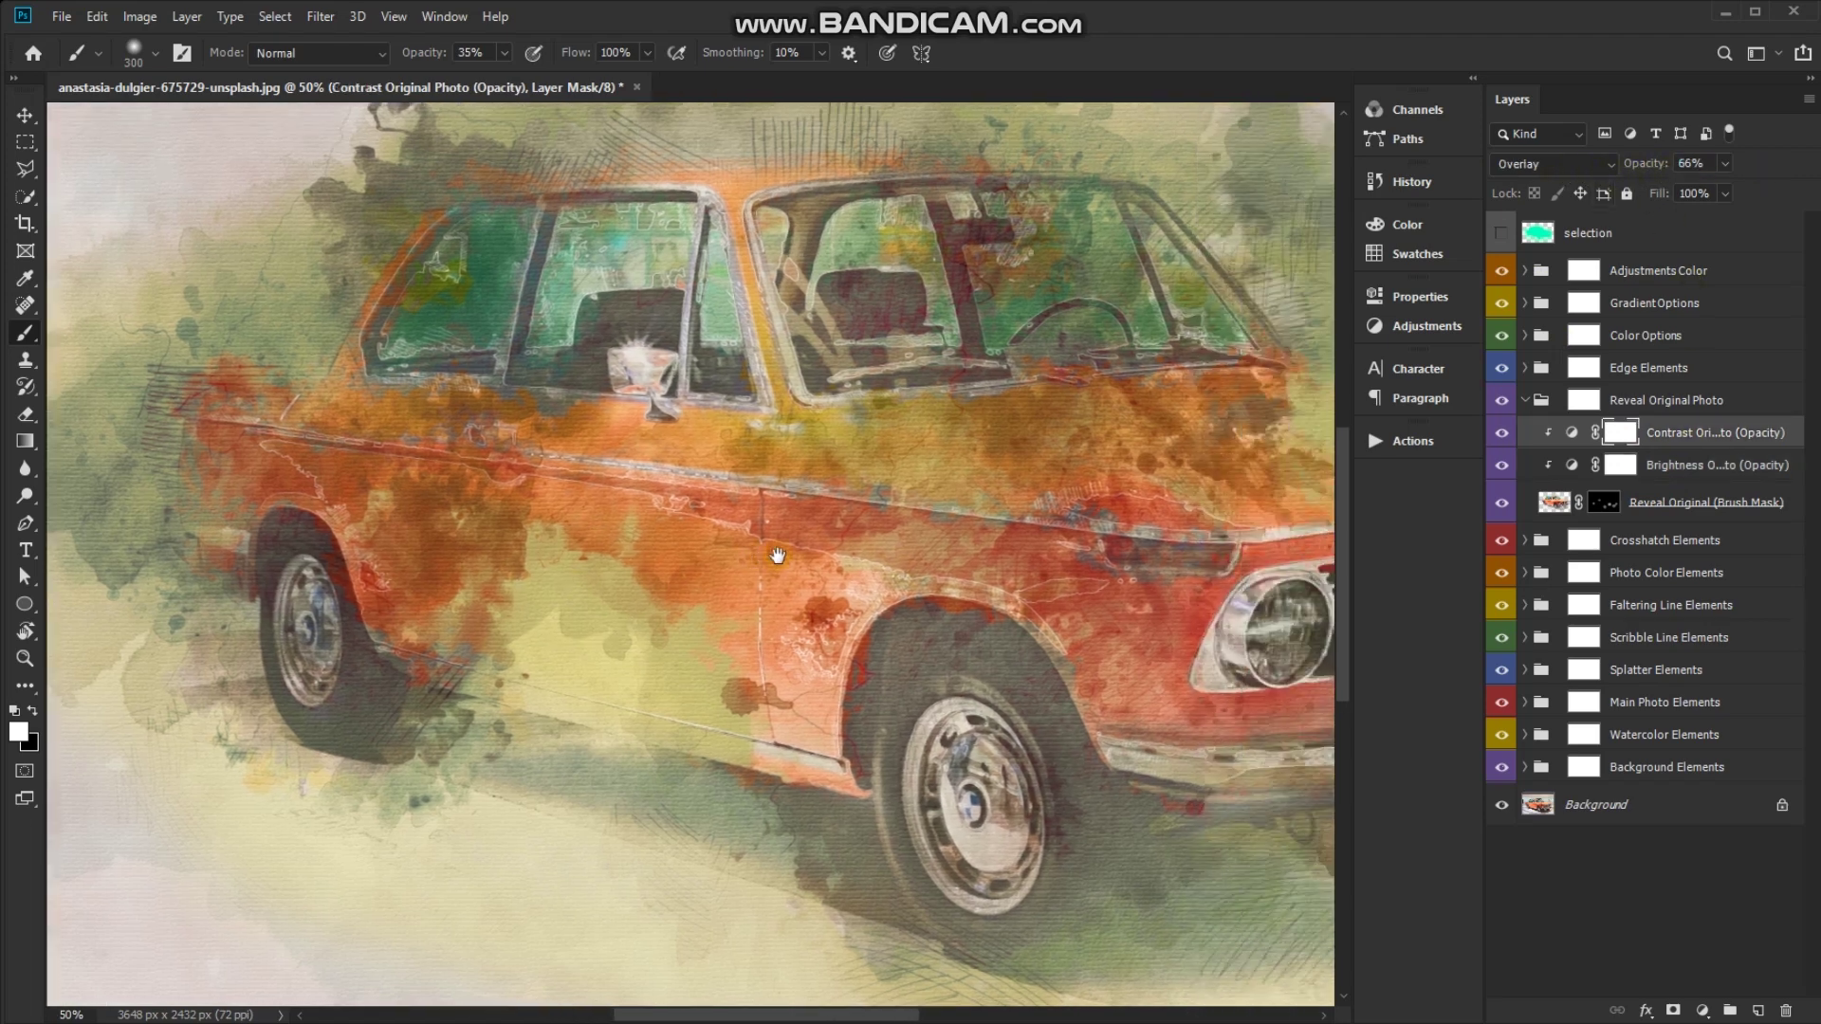
pyautogui.moveTo(989, 576); pyautogui.dragTo(588, 545)
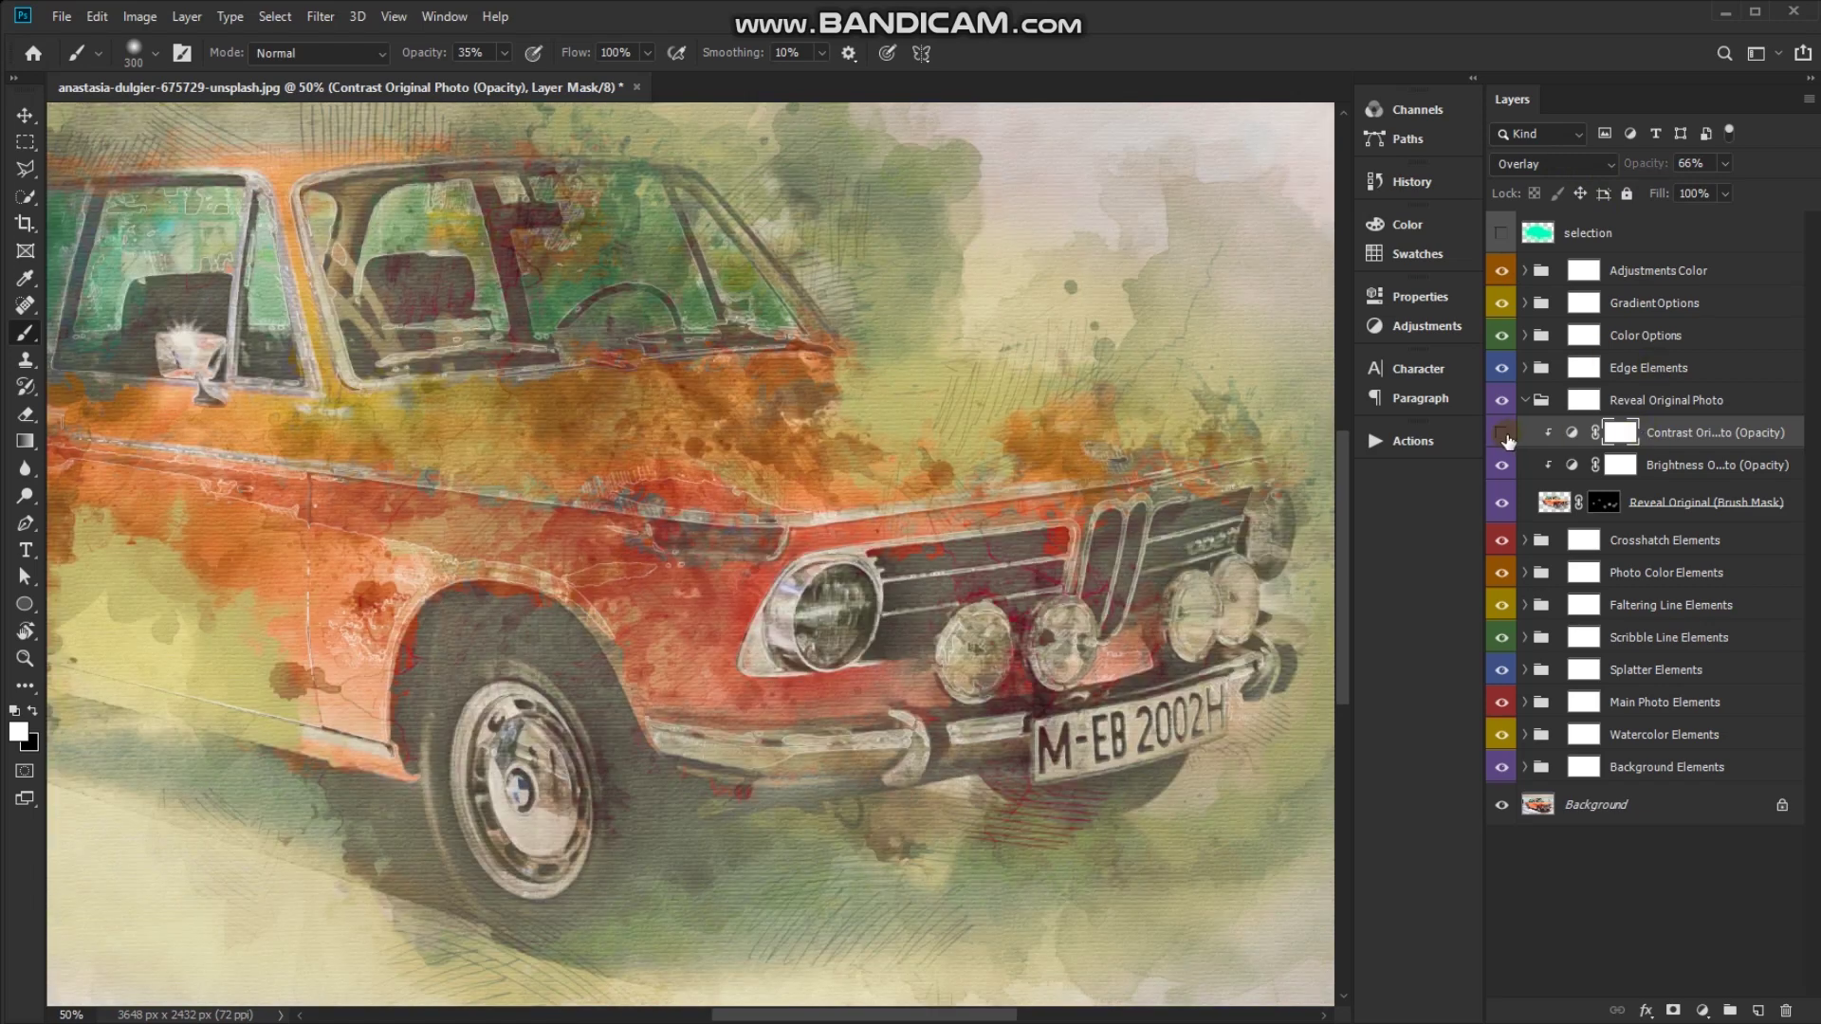
pyautogui.click(1524, 400)
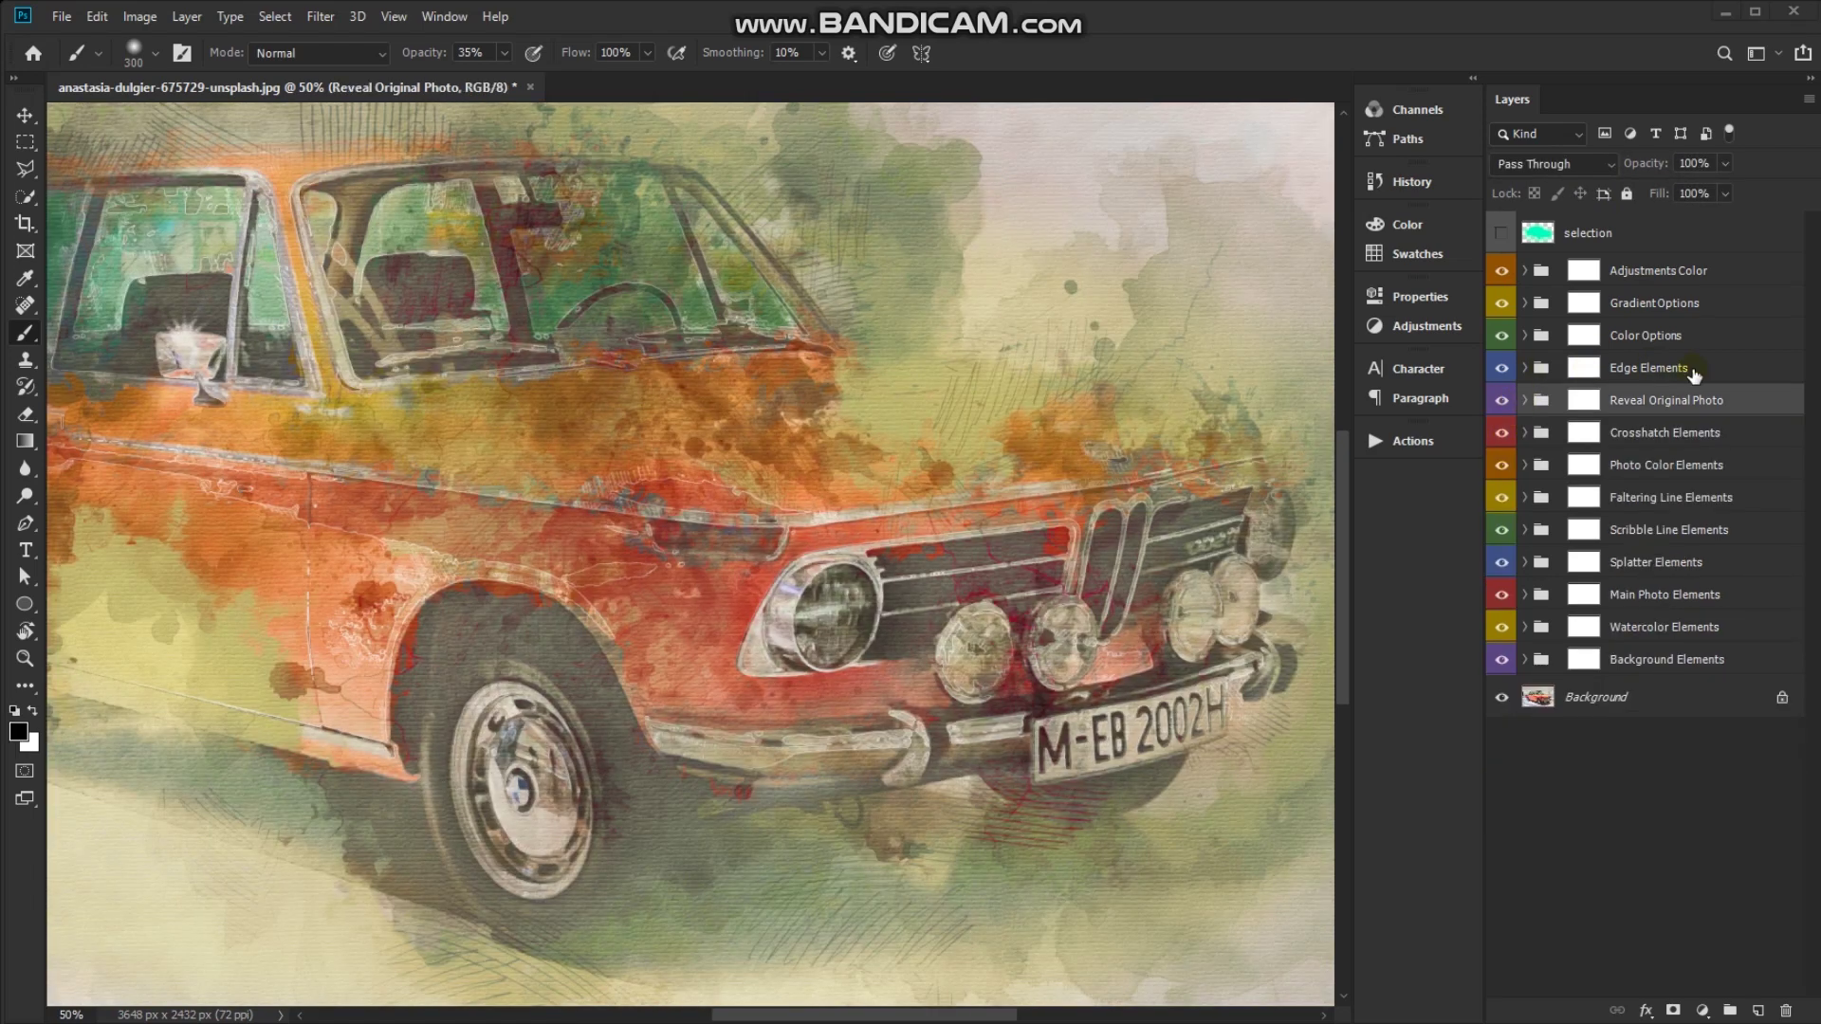
# Dim the White Edges layer by lowering its opacity
pyautogui.click(1589, 378)
pyautogui.click(1526, 368)
pyautogui.click(1643, 456)
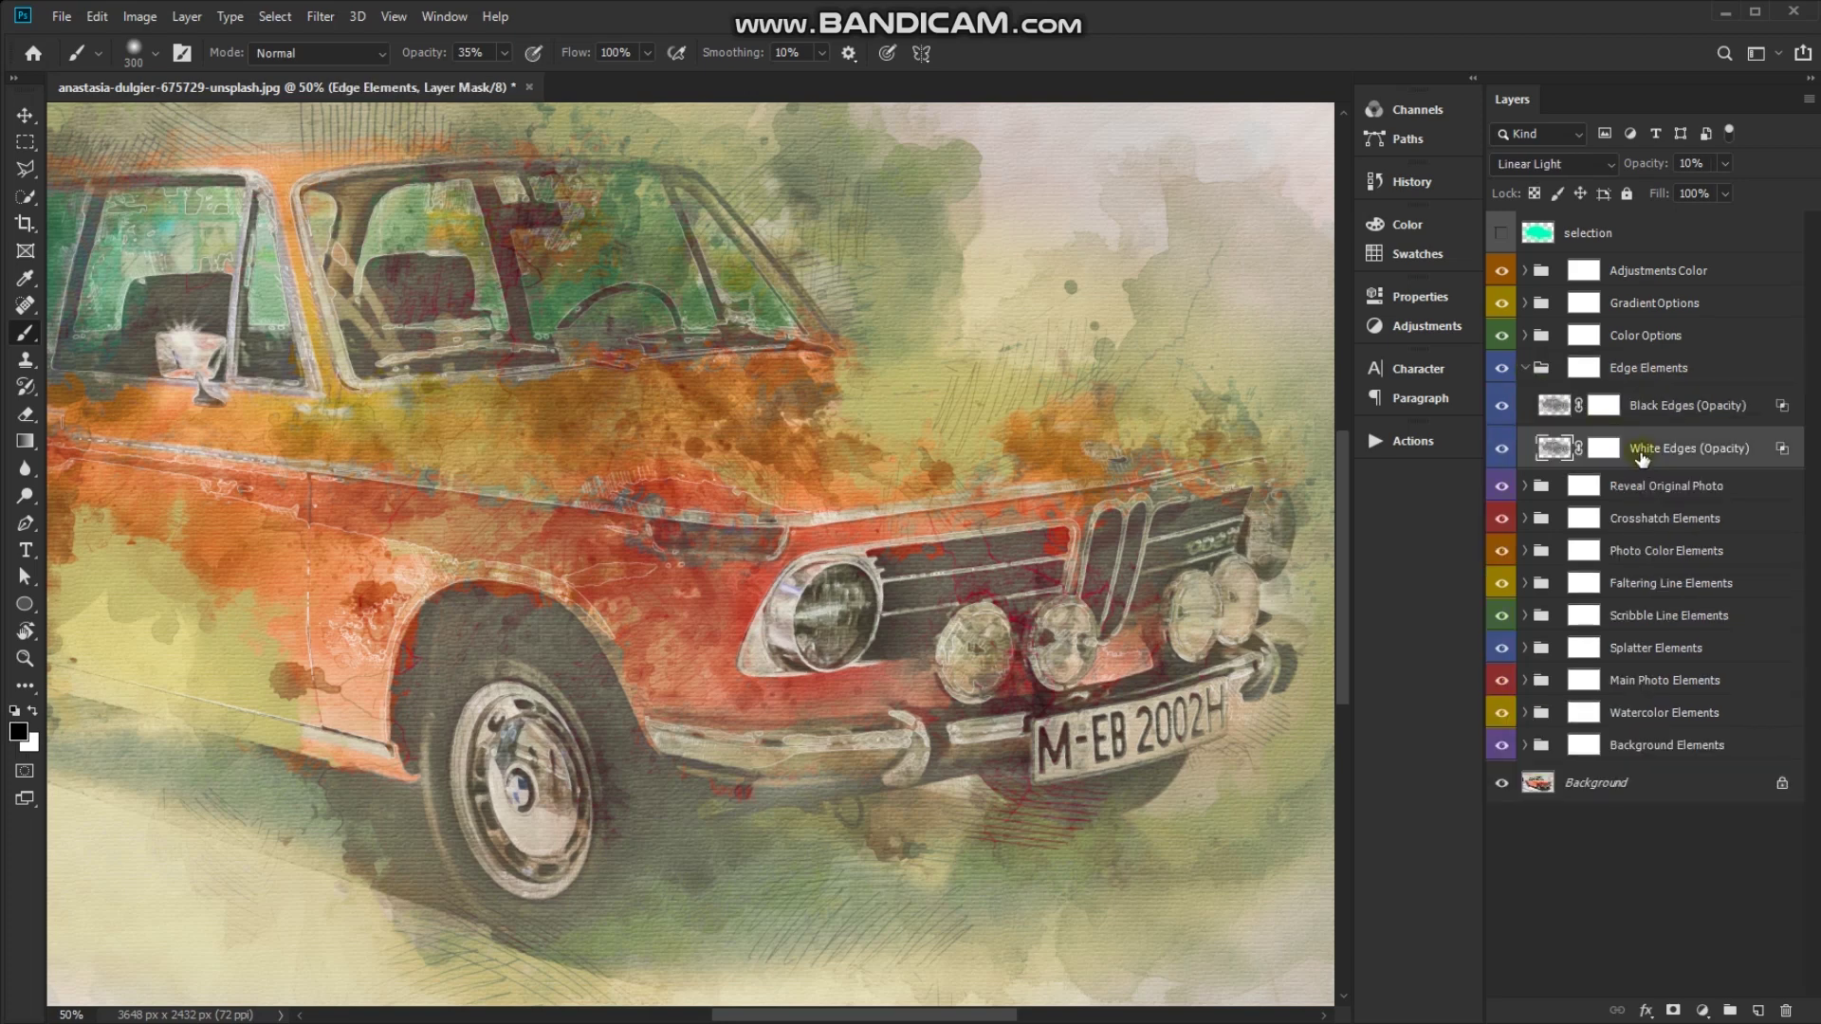
pyautogui.moveTo(1701, 167); pyautogui.dragTo(1614, 181)
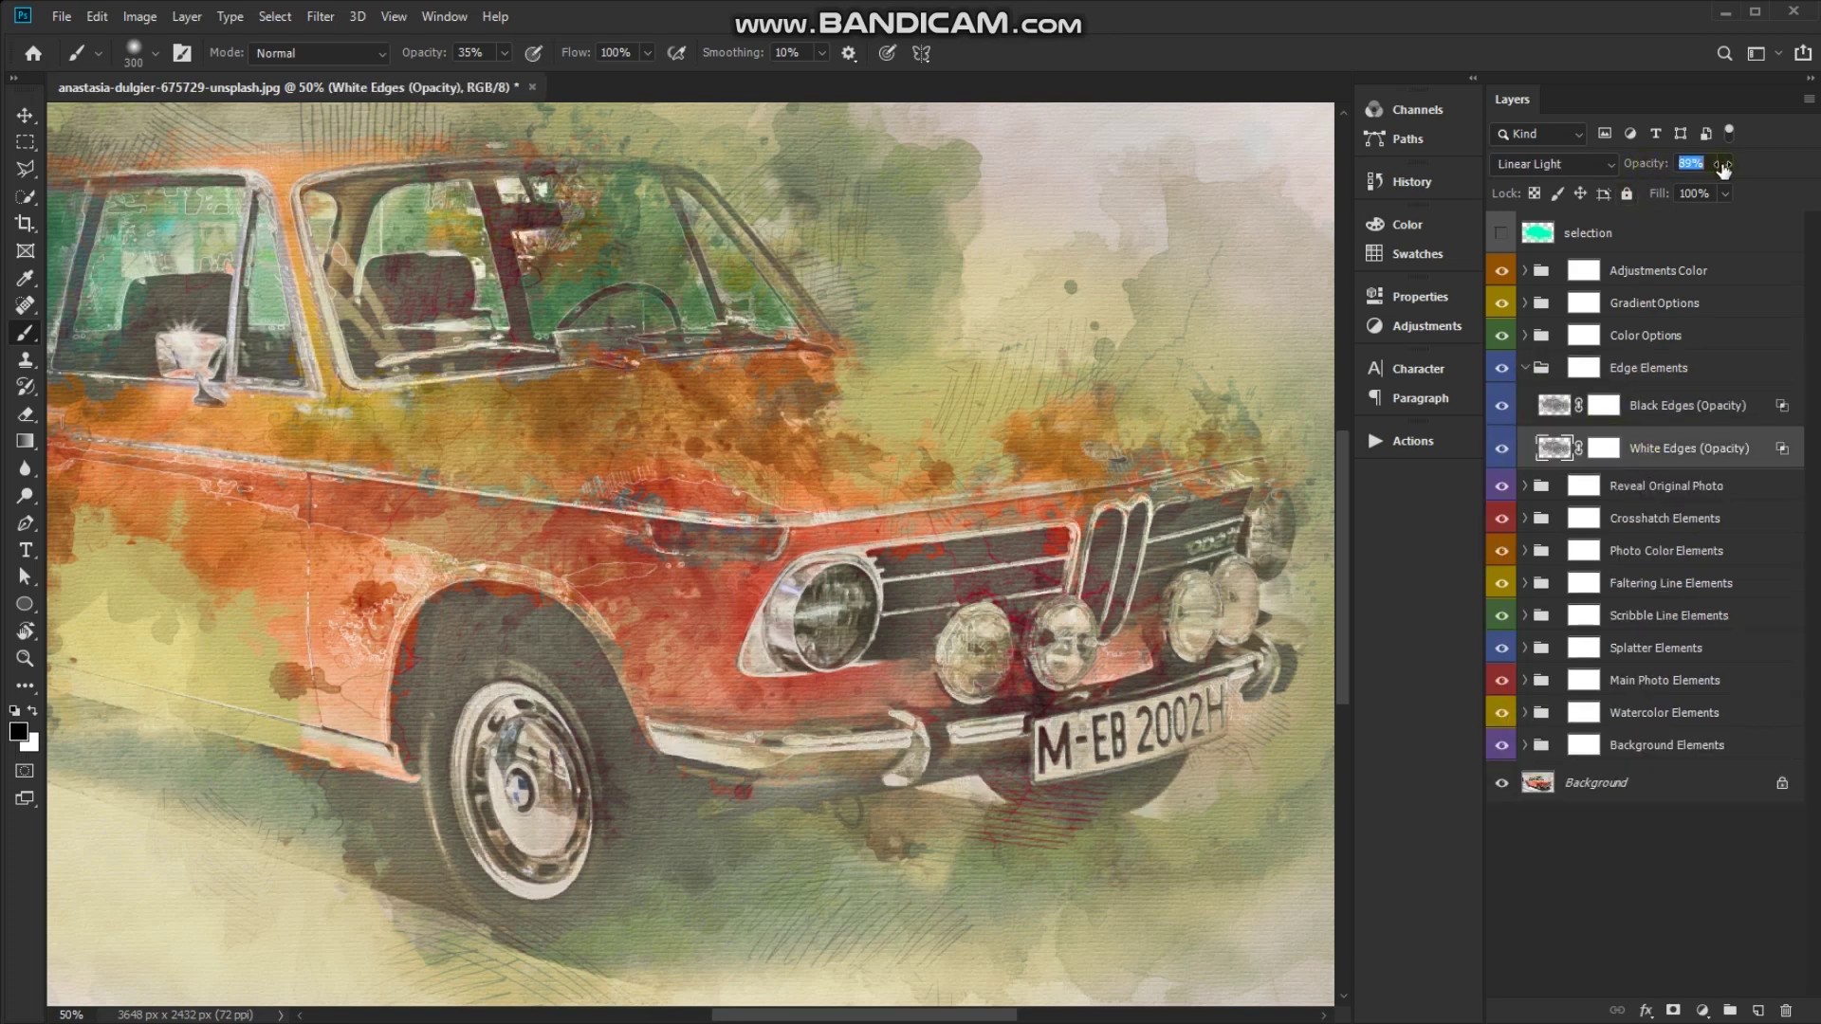
pyautogui.moveTo(1603, 182); pyautogui.dragTo(1588, 181)
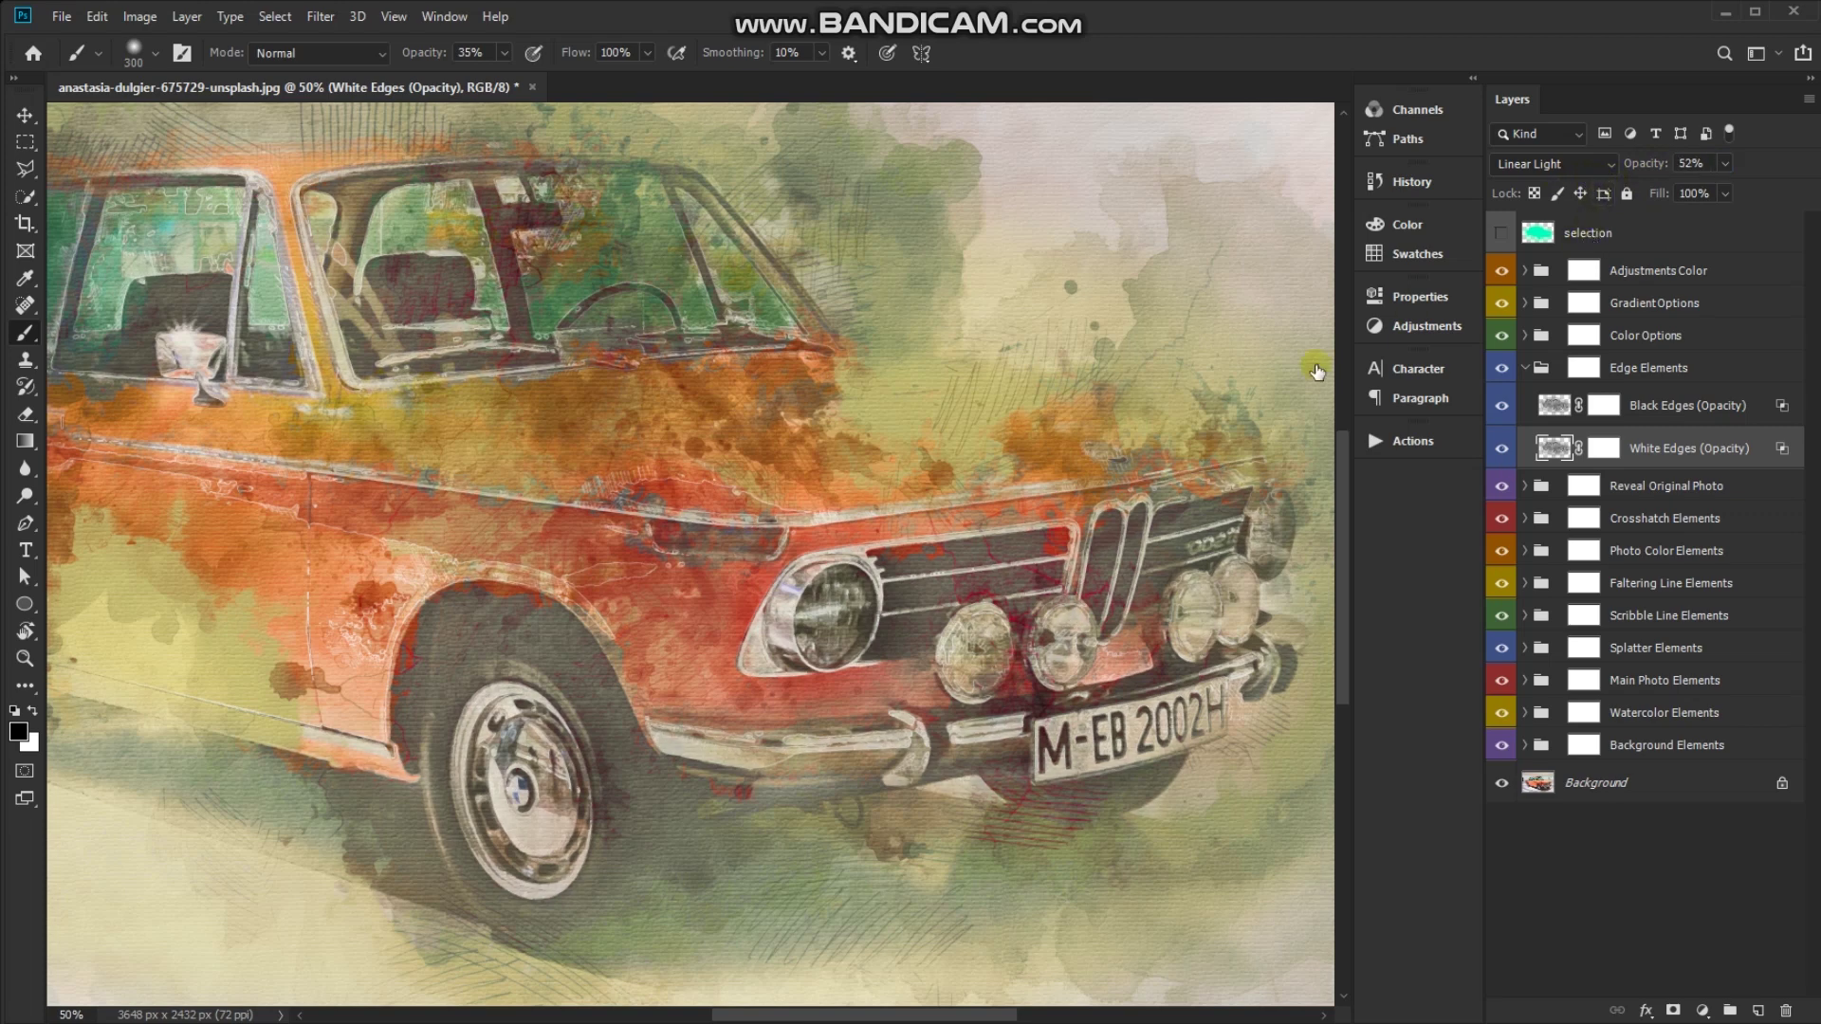
# Set the Black Edges layer's opacity to 14%
pyautogui.click(1659, 405)
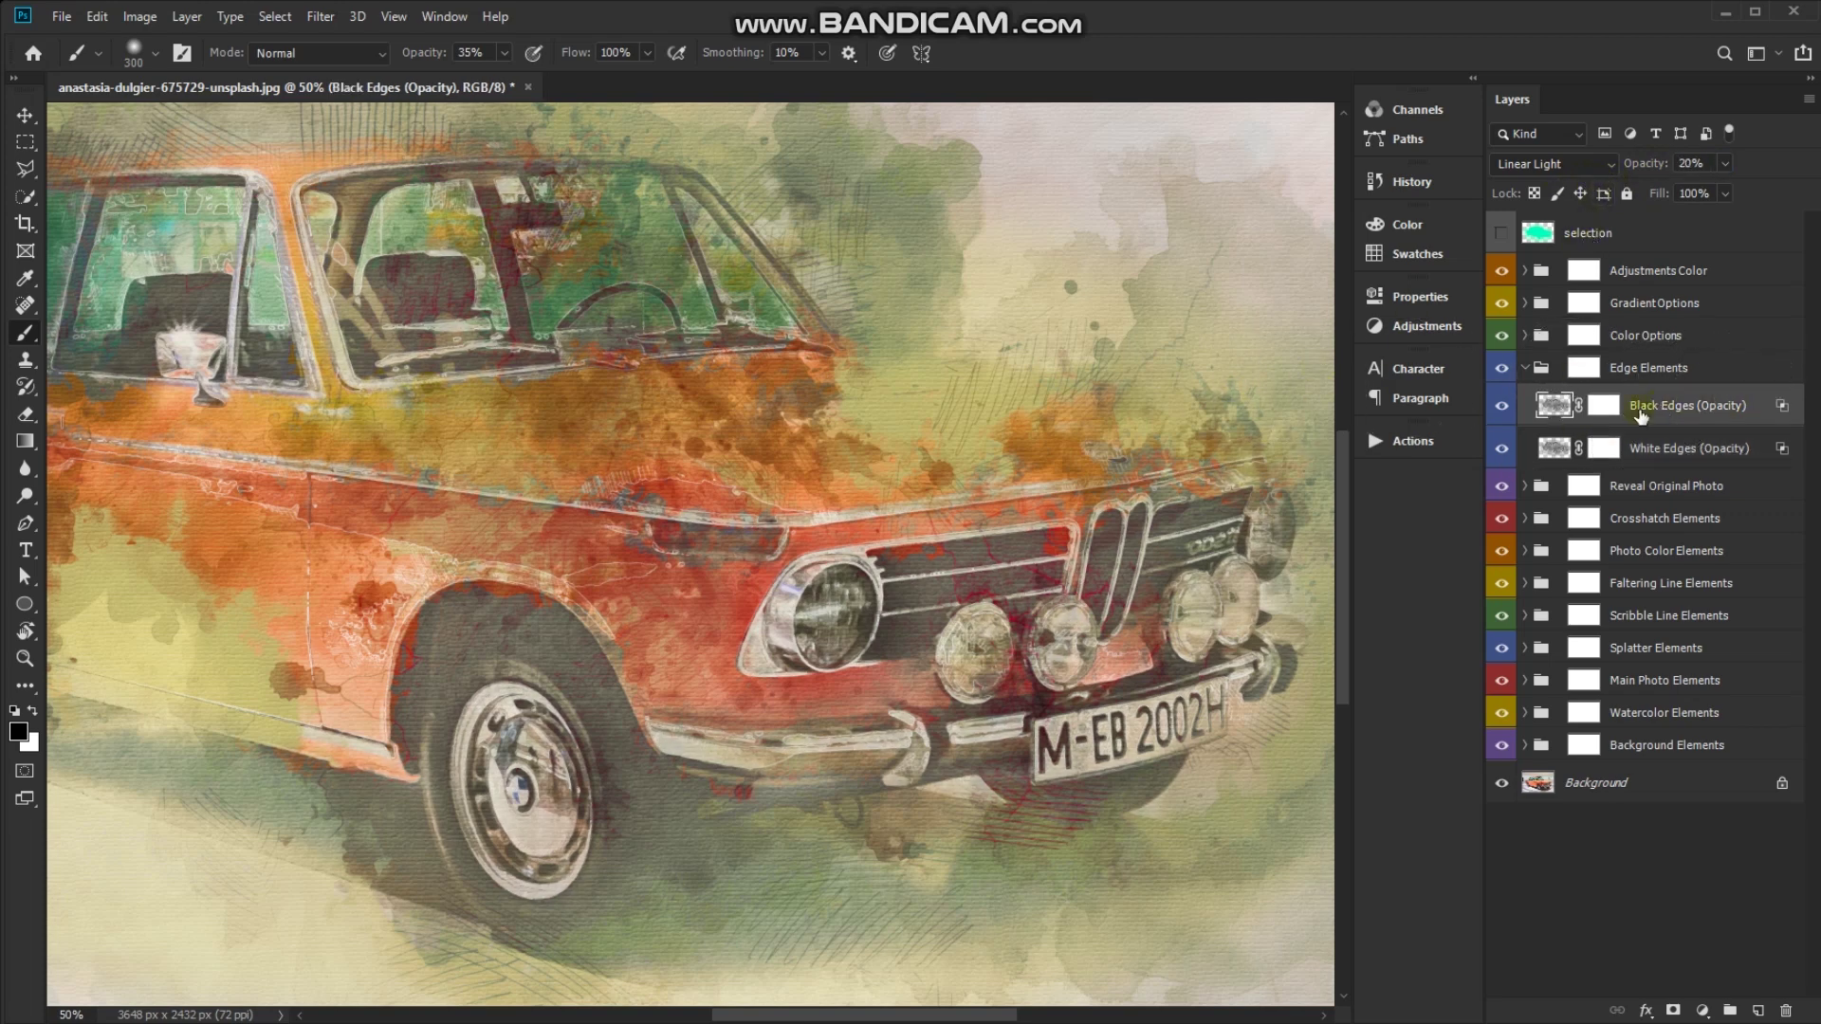
pyautogui.moveTo(1098, 417)
pyautogui.mouseDown()
pyautogui.moveTo(902, 483)
pyautogui.moveTo(1141, 418)
pyautogui.mouseUp()
pyautogui.hotkey('ctrl', '-')
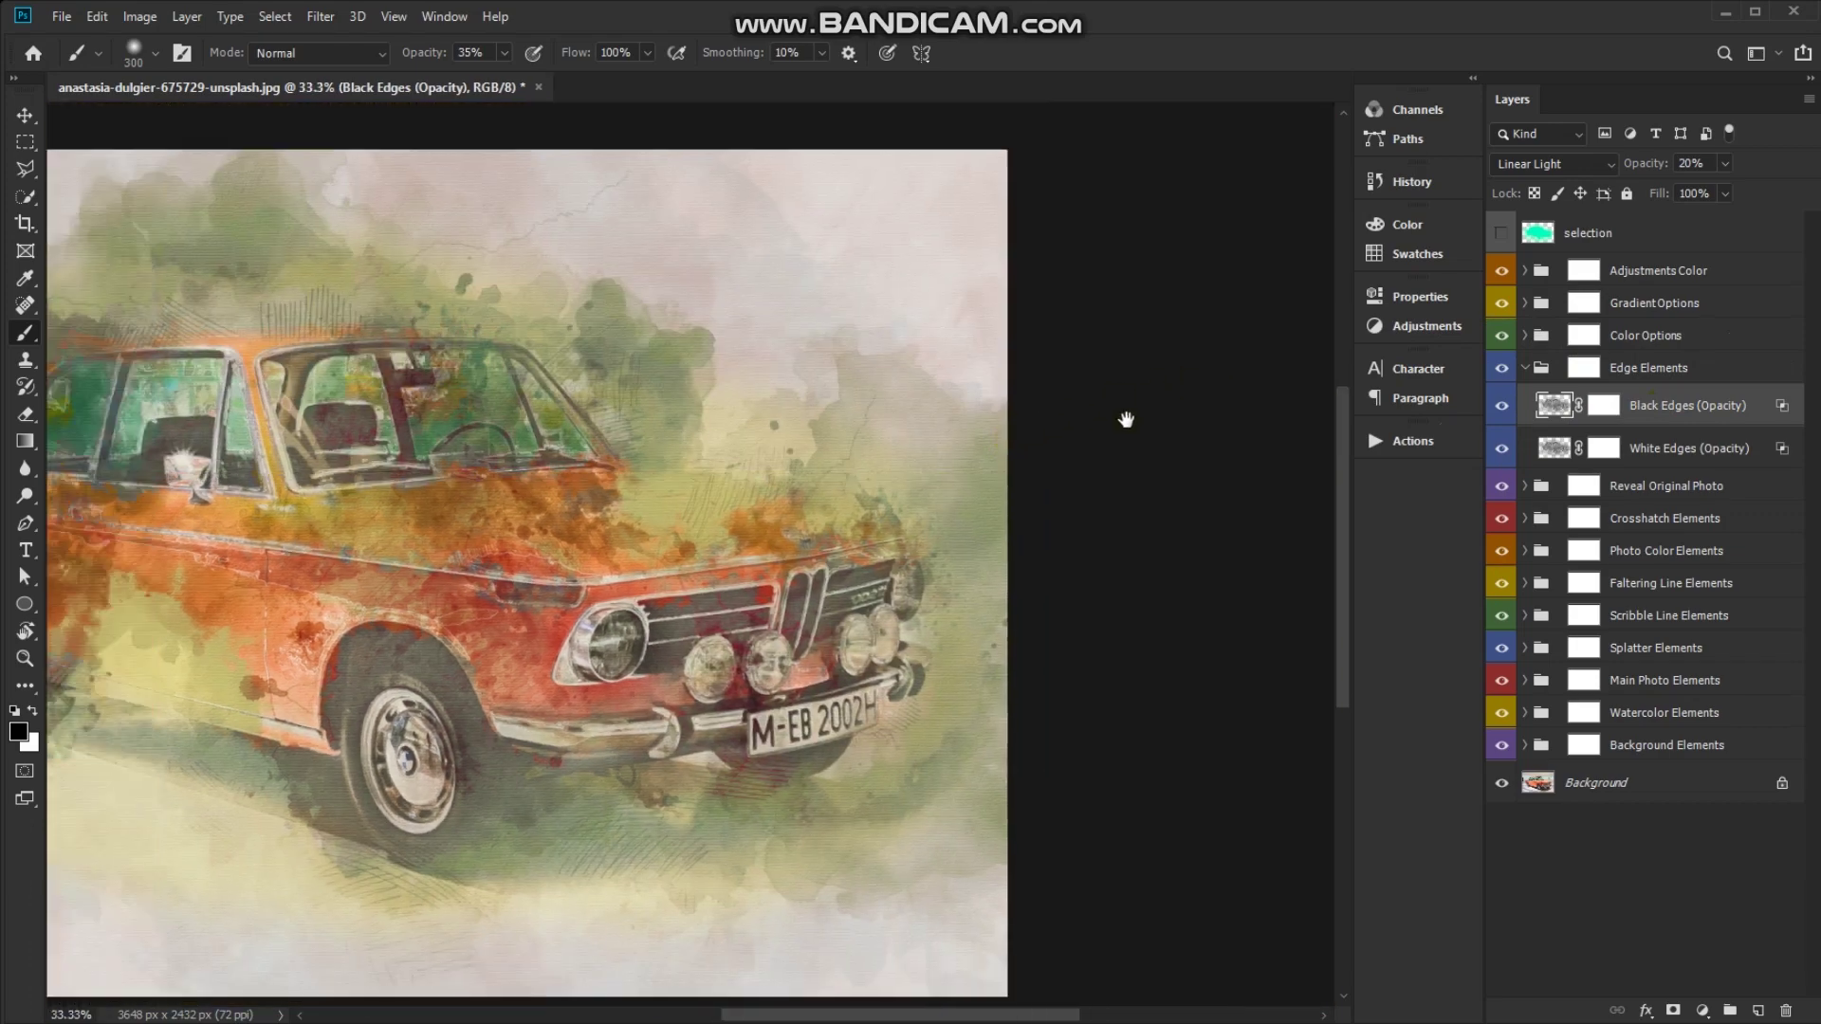
pyautogui.moveTo(1651, 168); pyautogui.dragTo(1480, 168)
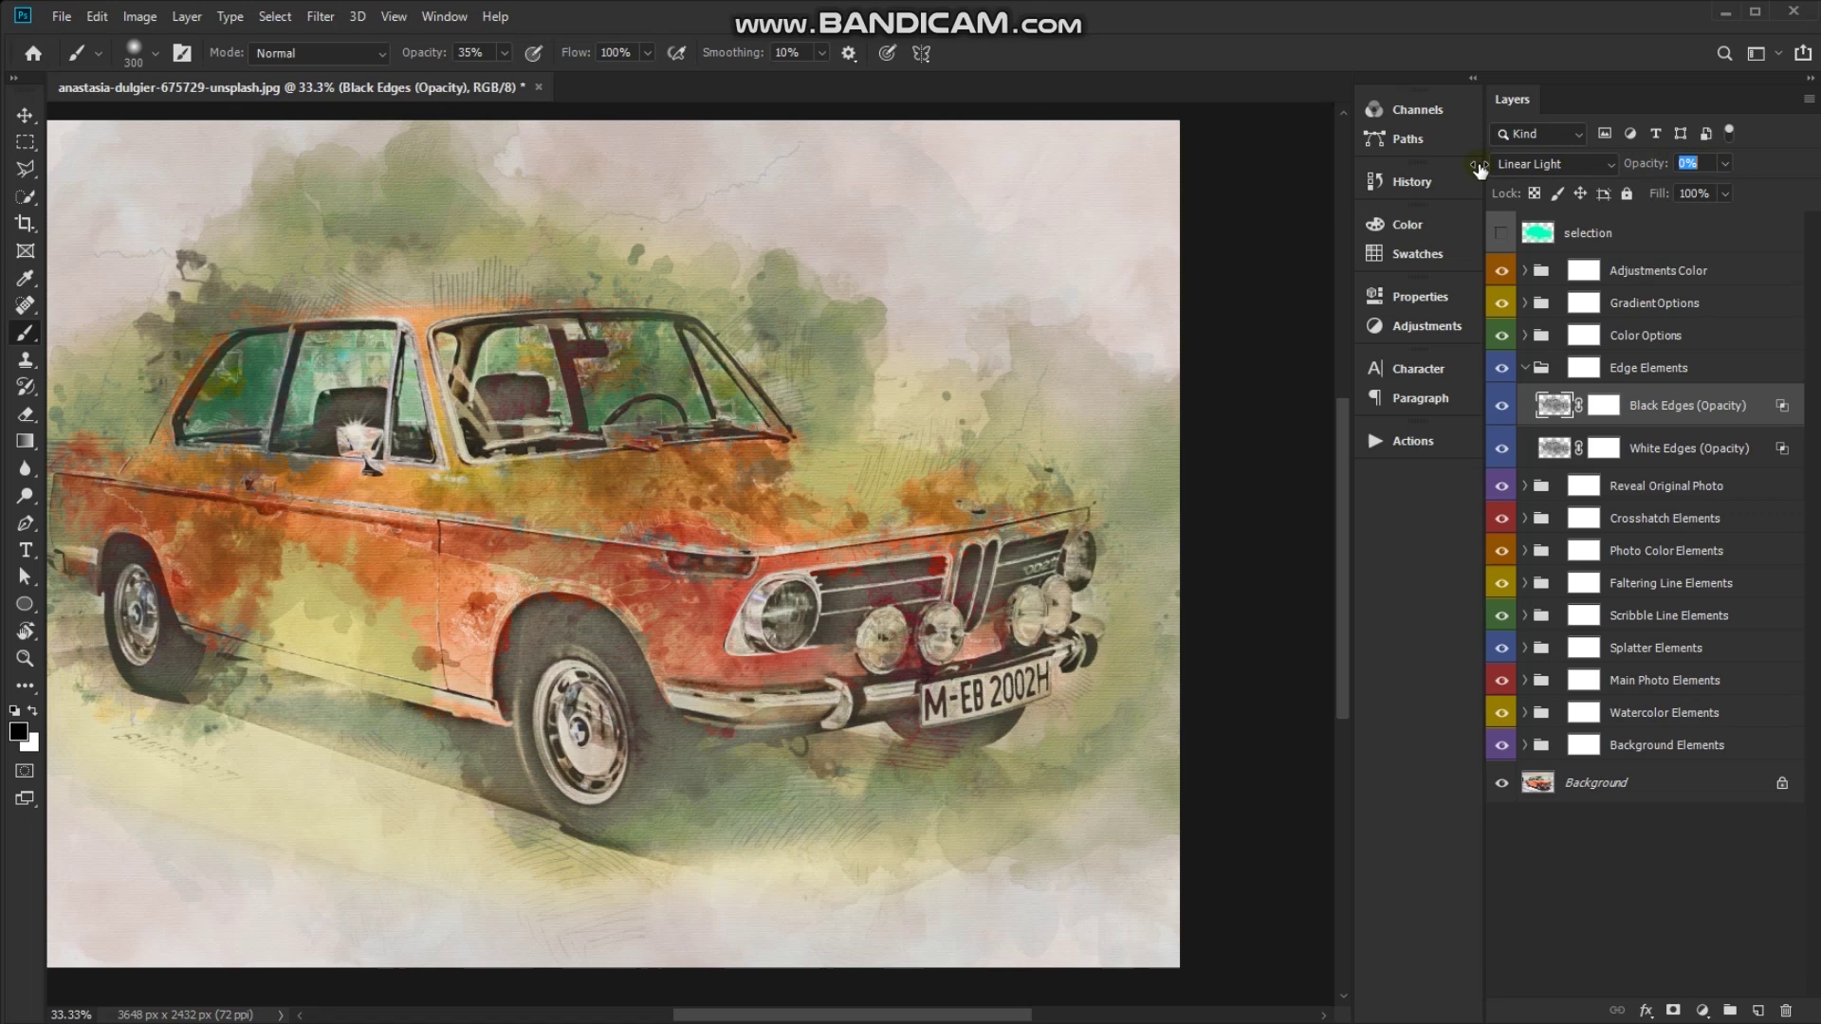
pyautogui.moveTo(1479, 169); pyautogui.dragTo(1497, 169)
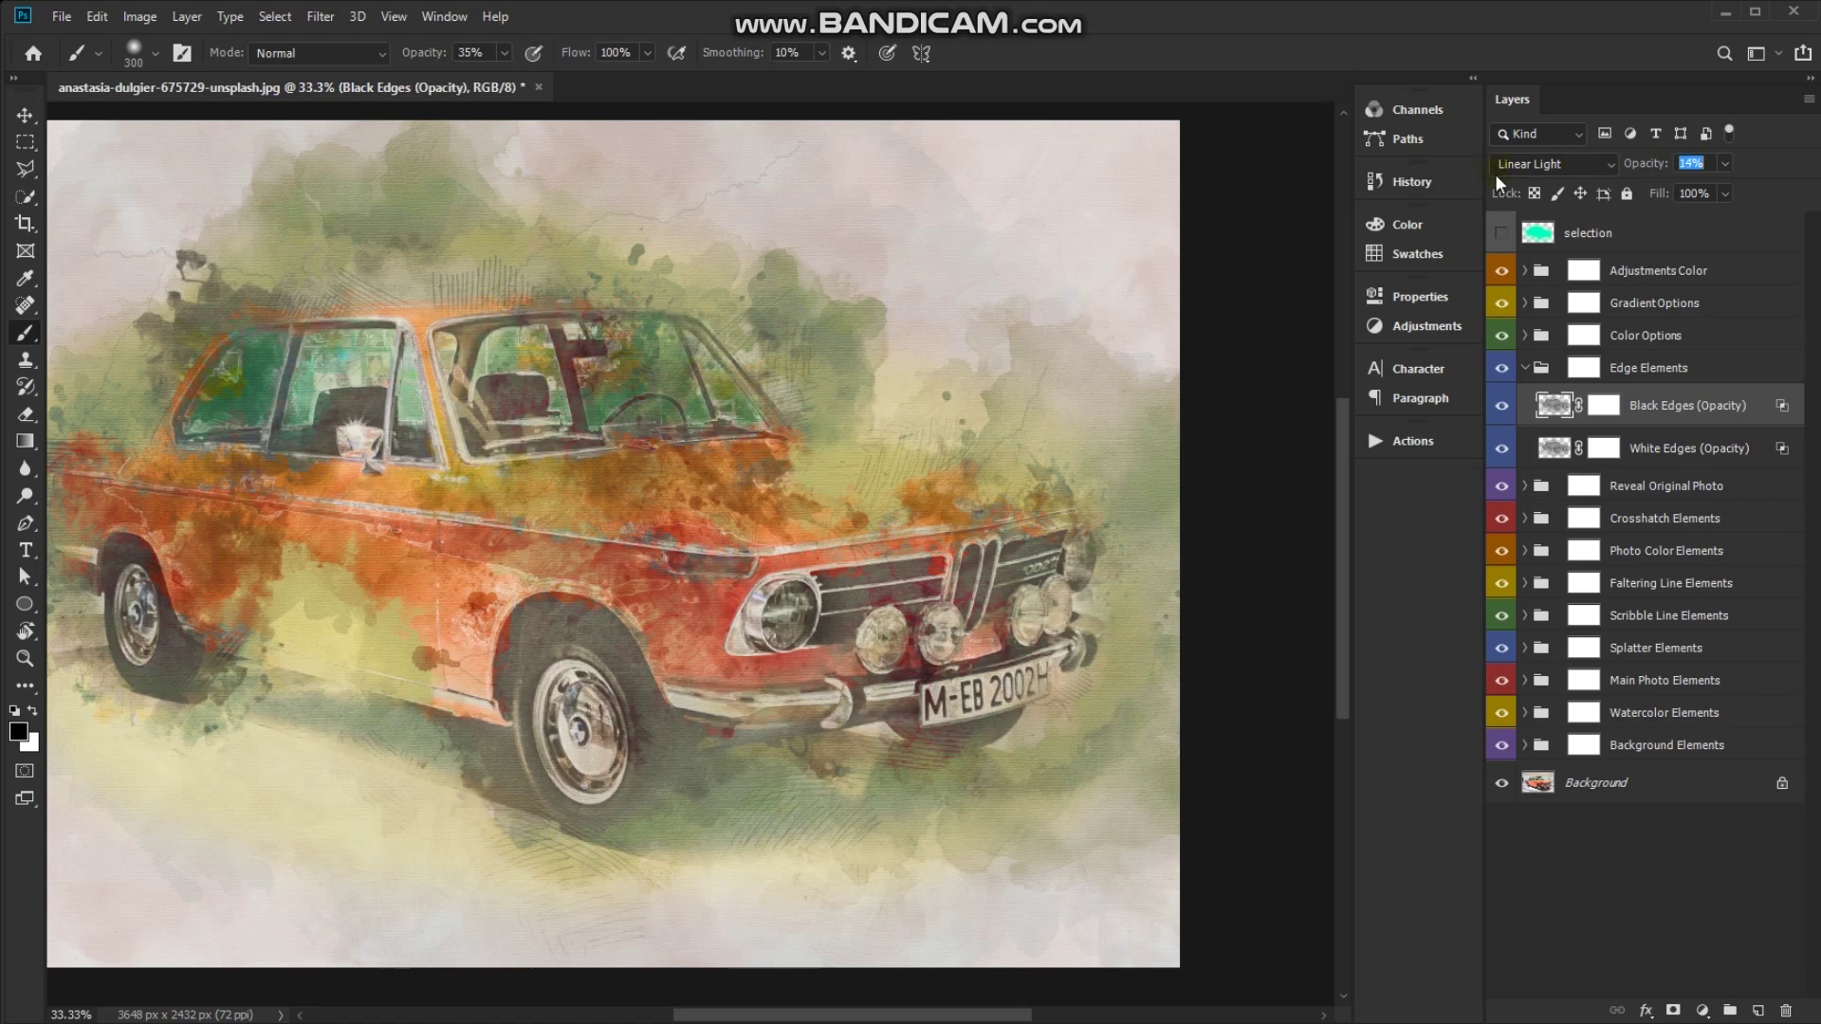
# Mask out black edges around the headlight and body with a 100%, 546 px black brush
pyautogui.click(1602, 405)
pyautogui.press('x')
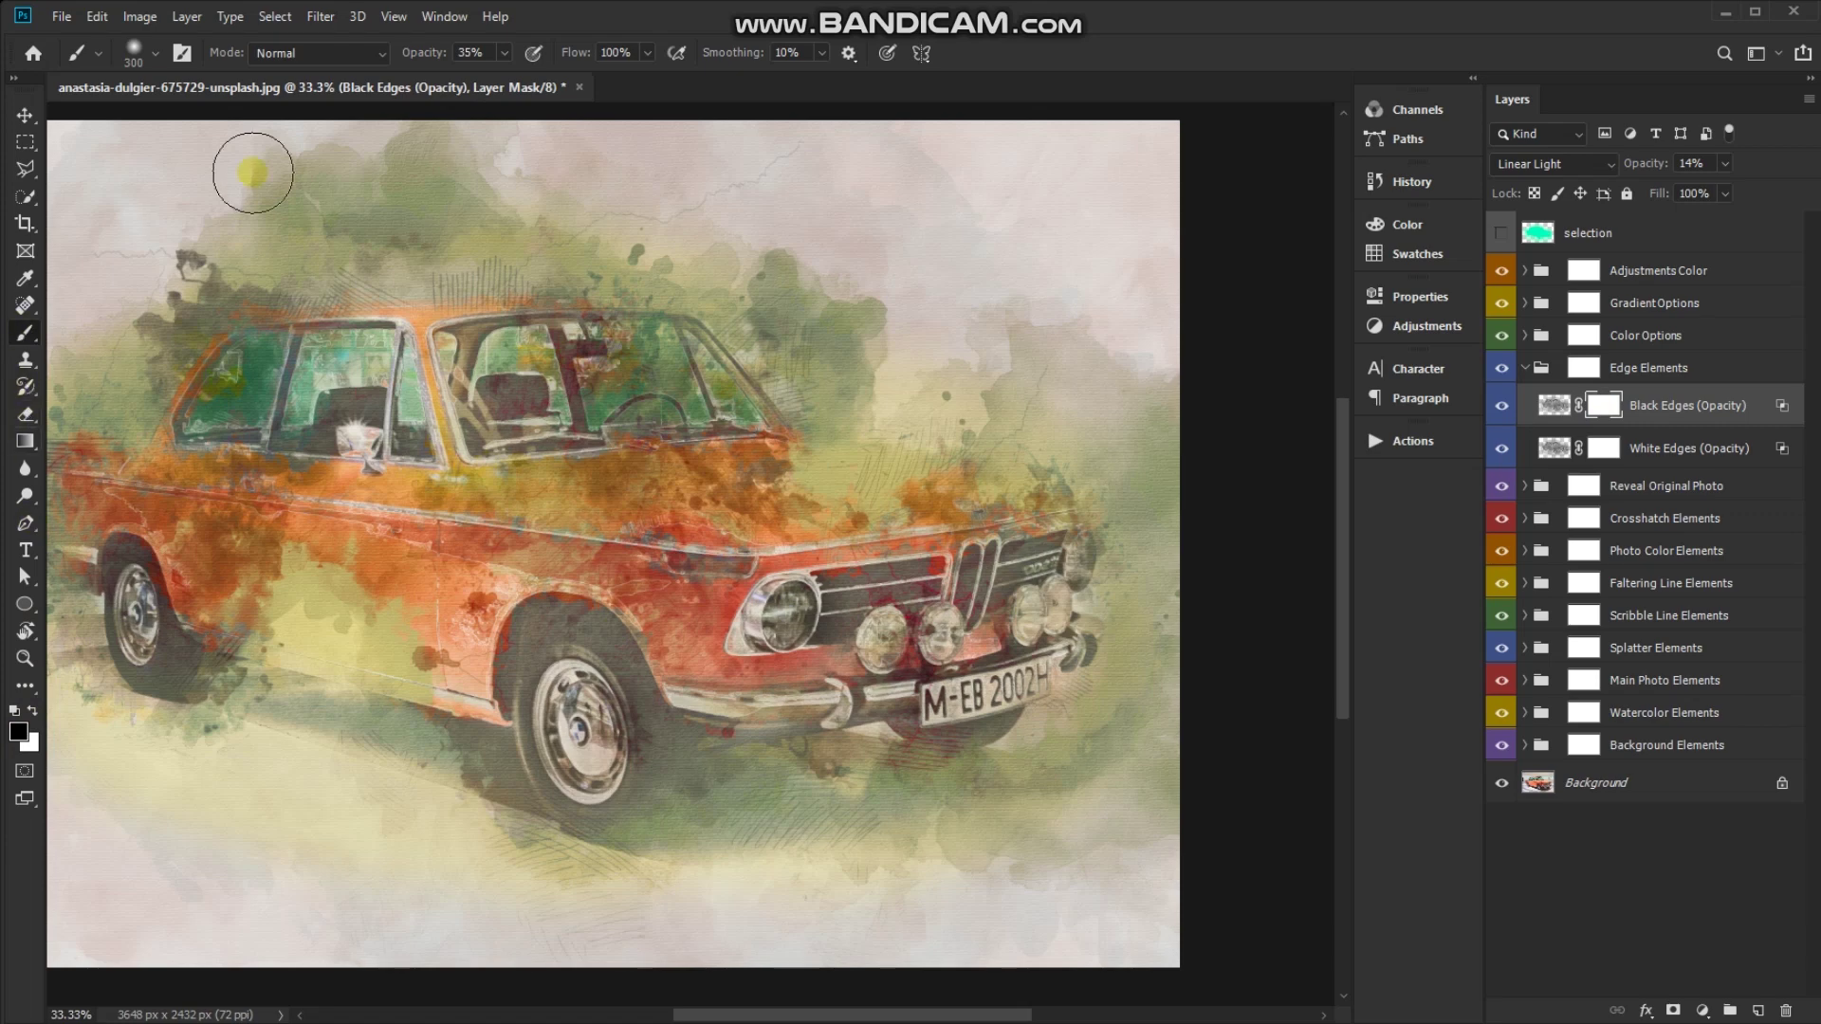
pyautogui.moveTo(425, 57); pyautogui.dragTo(519, 64)
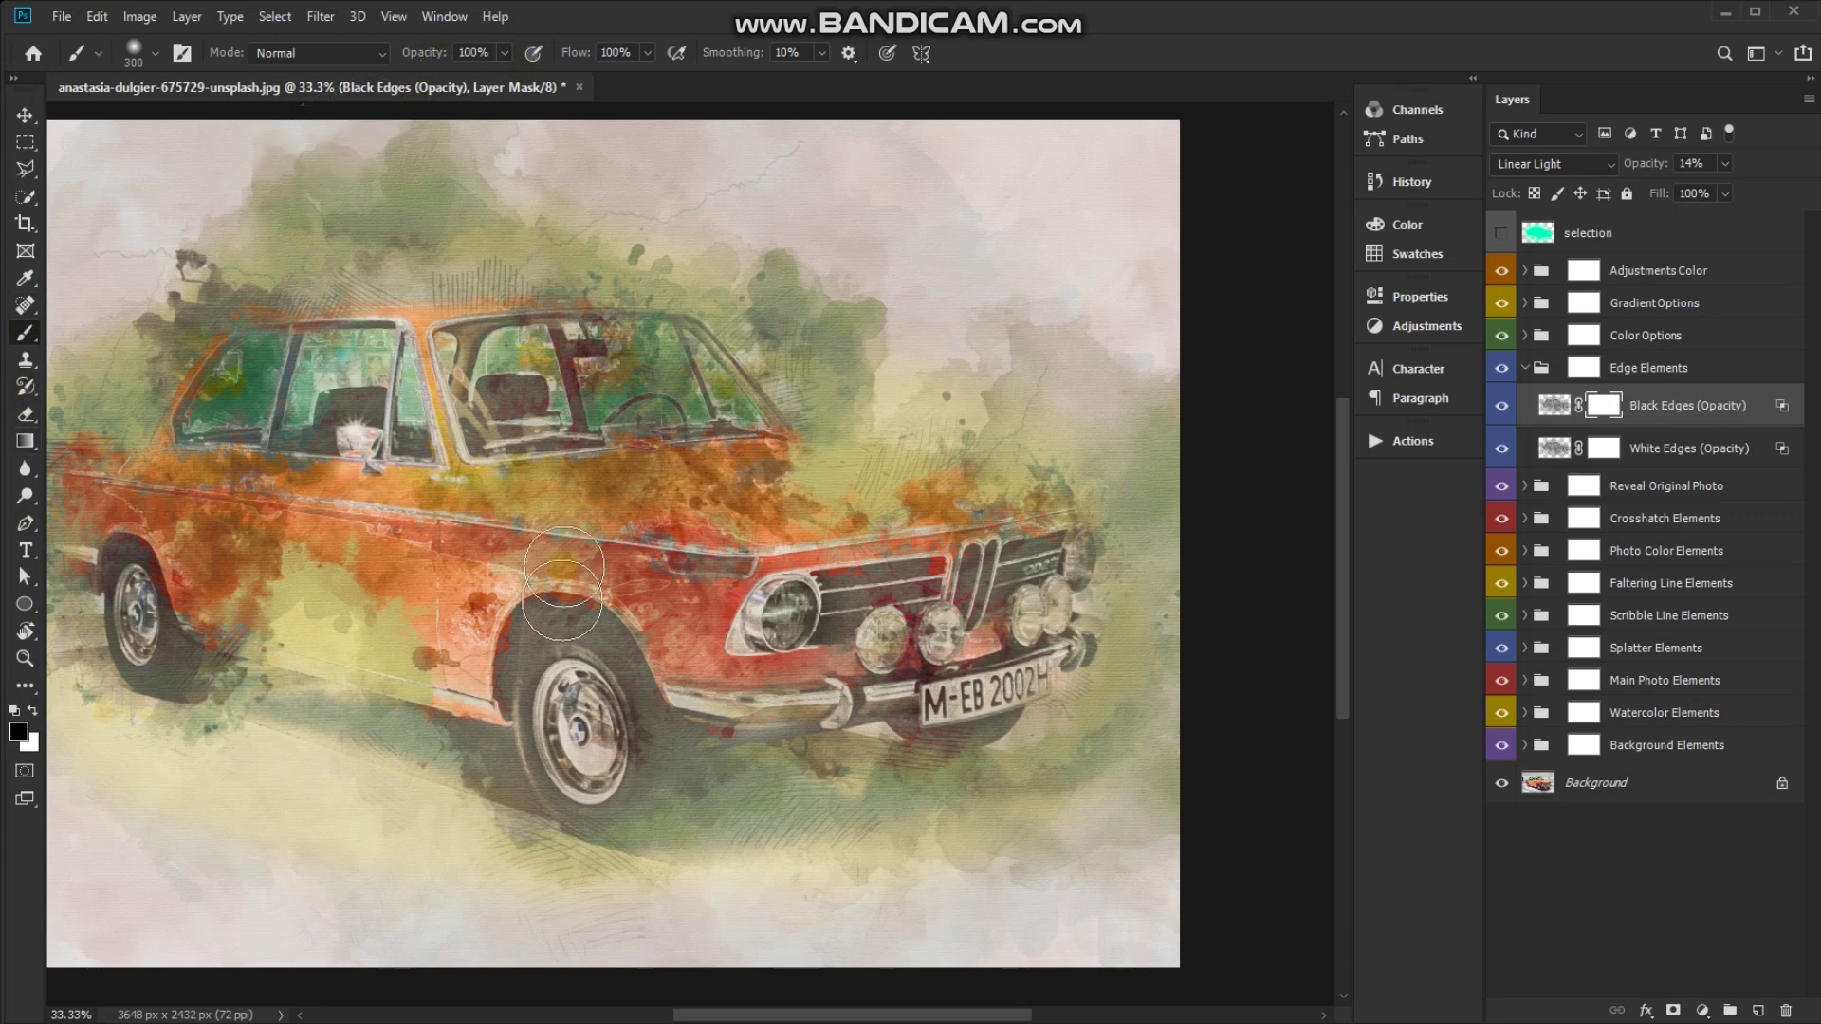
pyautogui.moveTo(617, 527); pyautogui.dragTo(664, 527)
pyautogui.moveTo(707, 614); pyautogui.dragTo(664, 692)
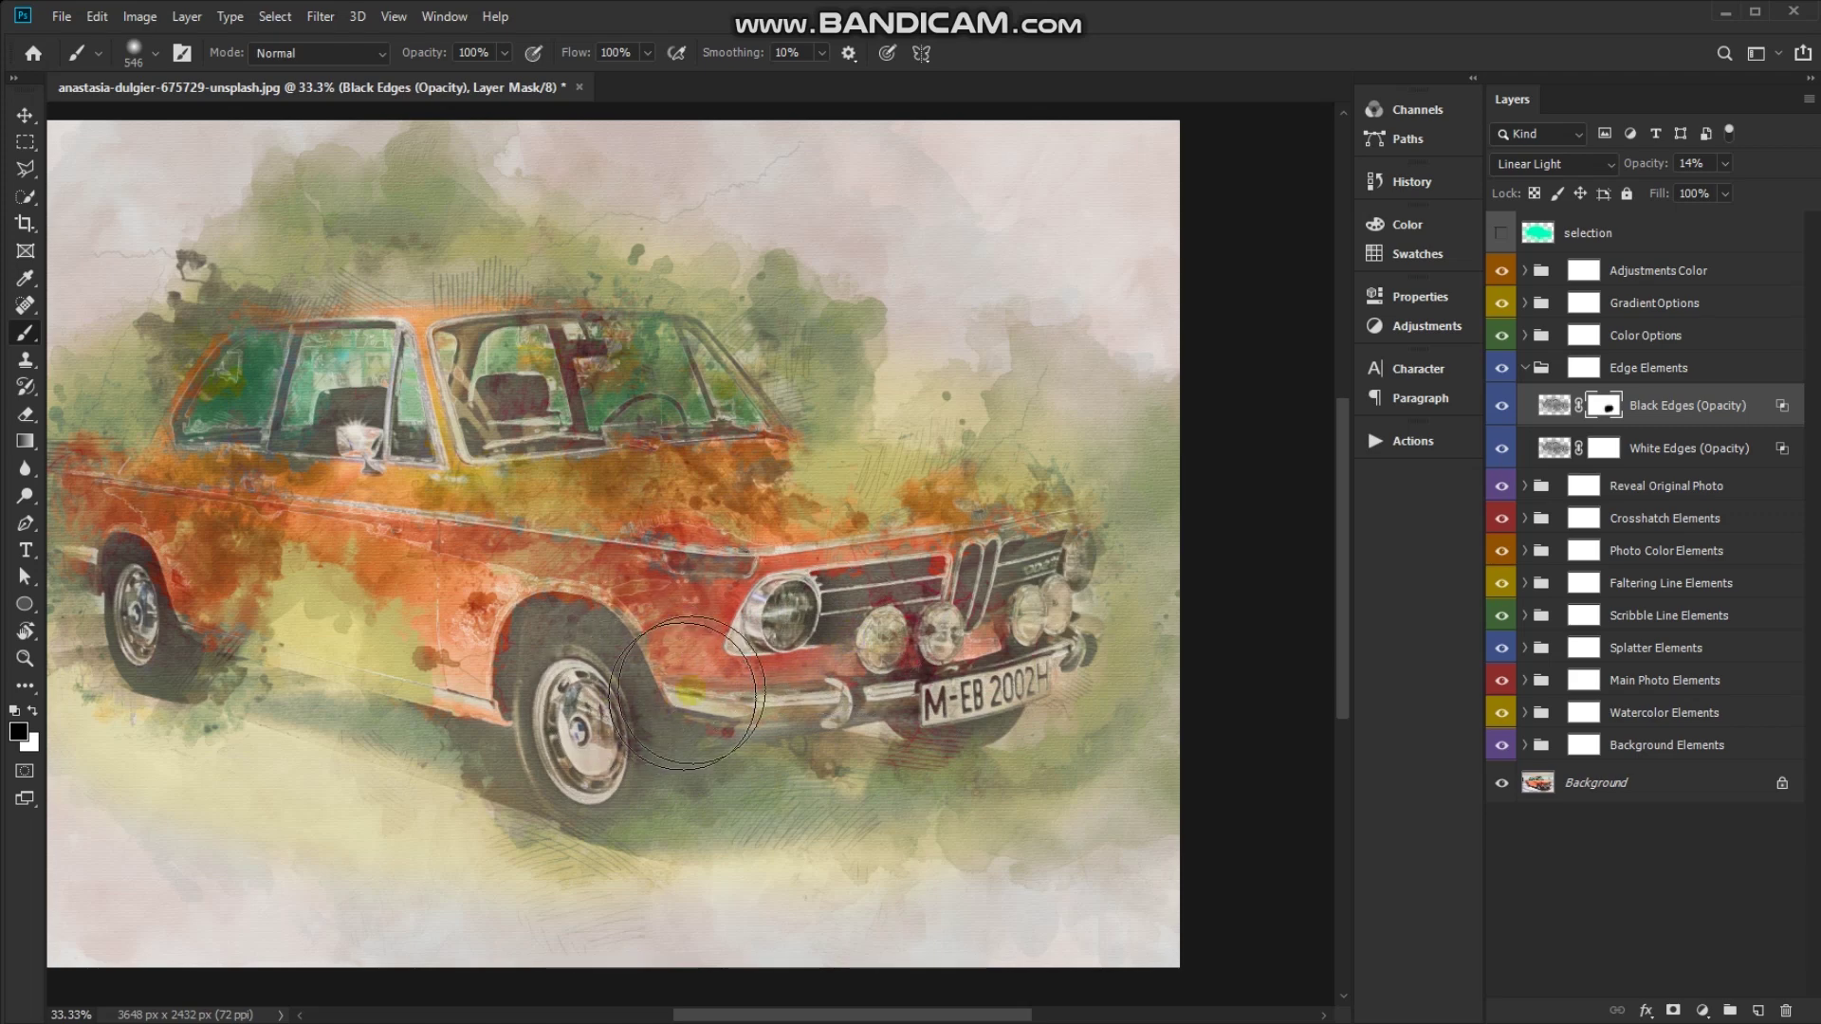
pyautogui.moveTo(247, 546)
pyautogui.mouseDown()
pyautogui.moveTo(1018, 580)
pyautogui.moveTo(701, 702)
pyautogui.mouseUp()
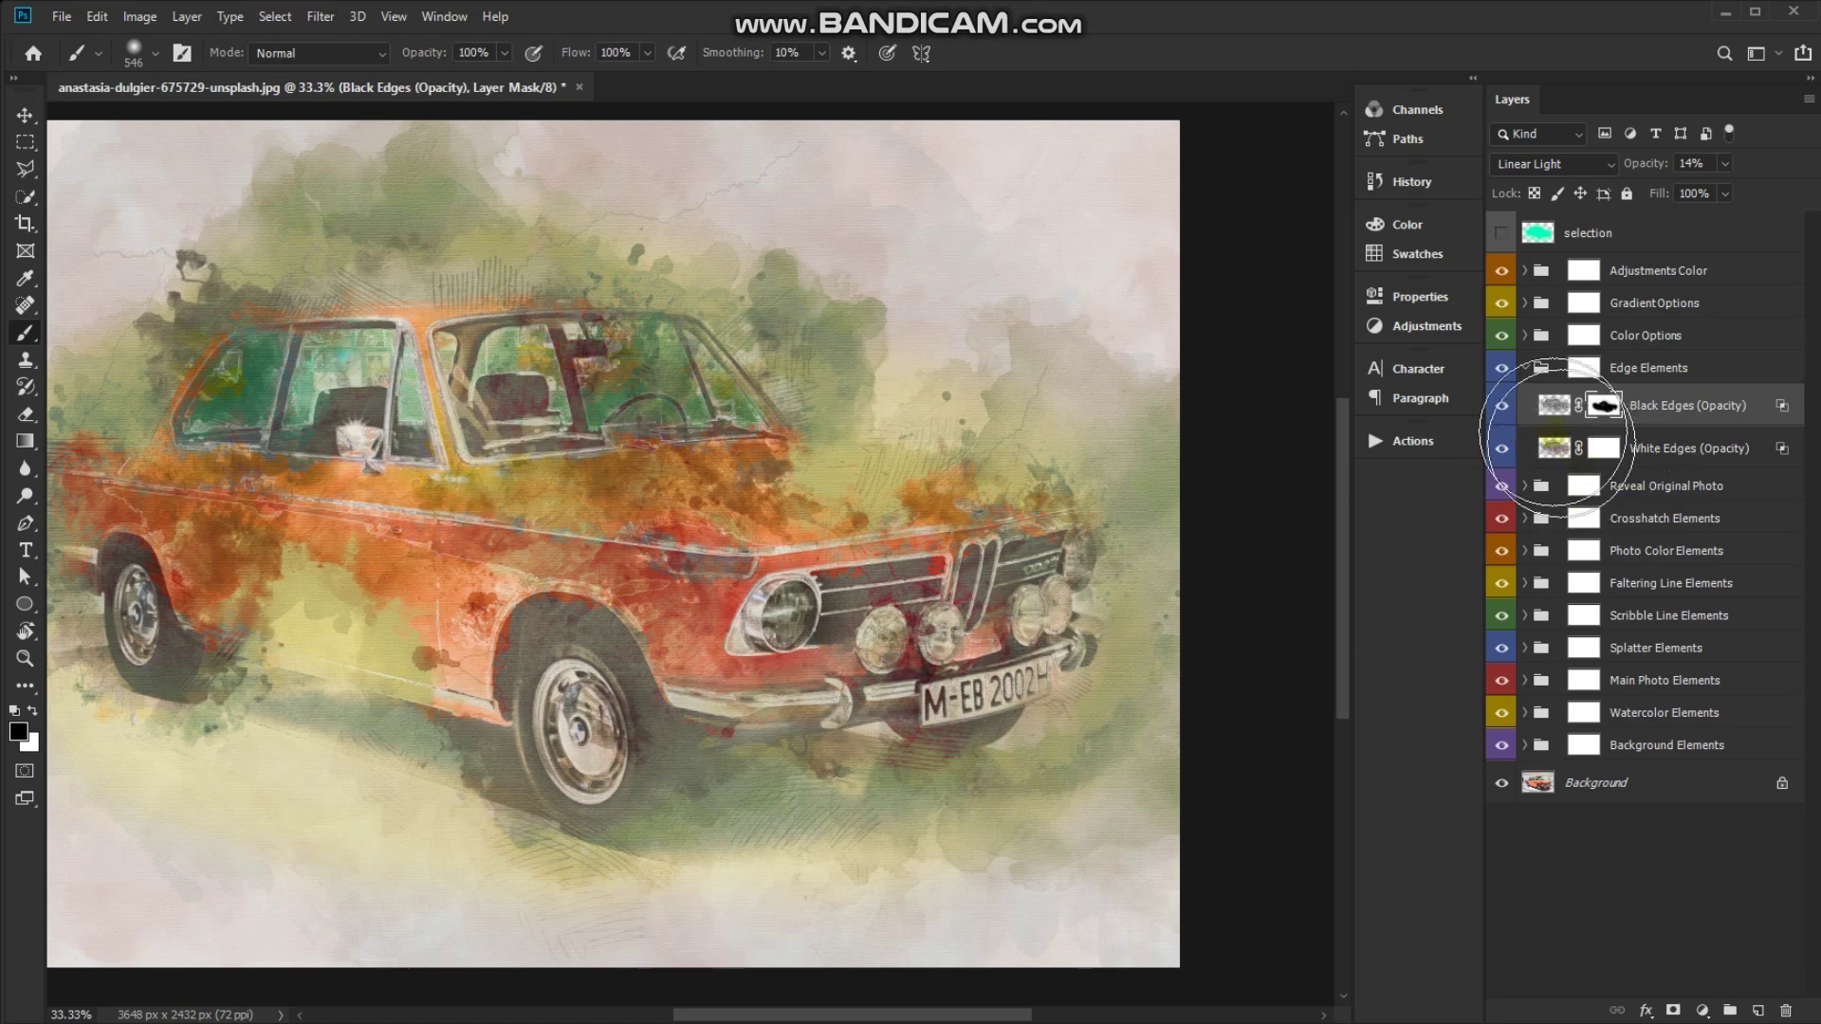
pyautogui.click(1526, 370)
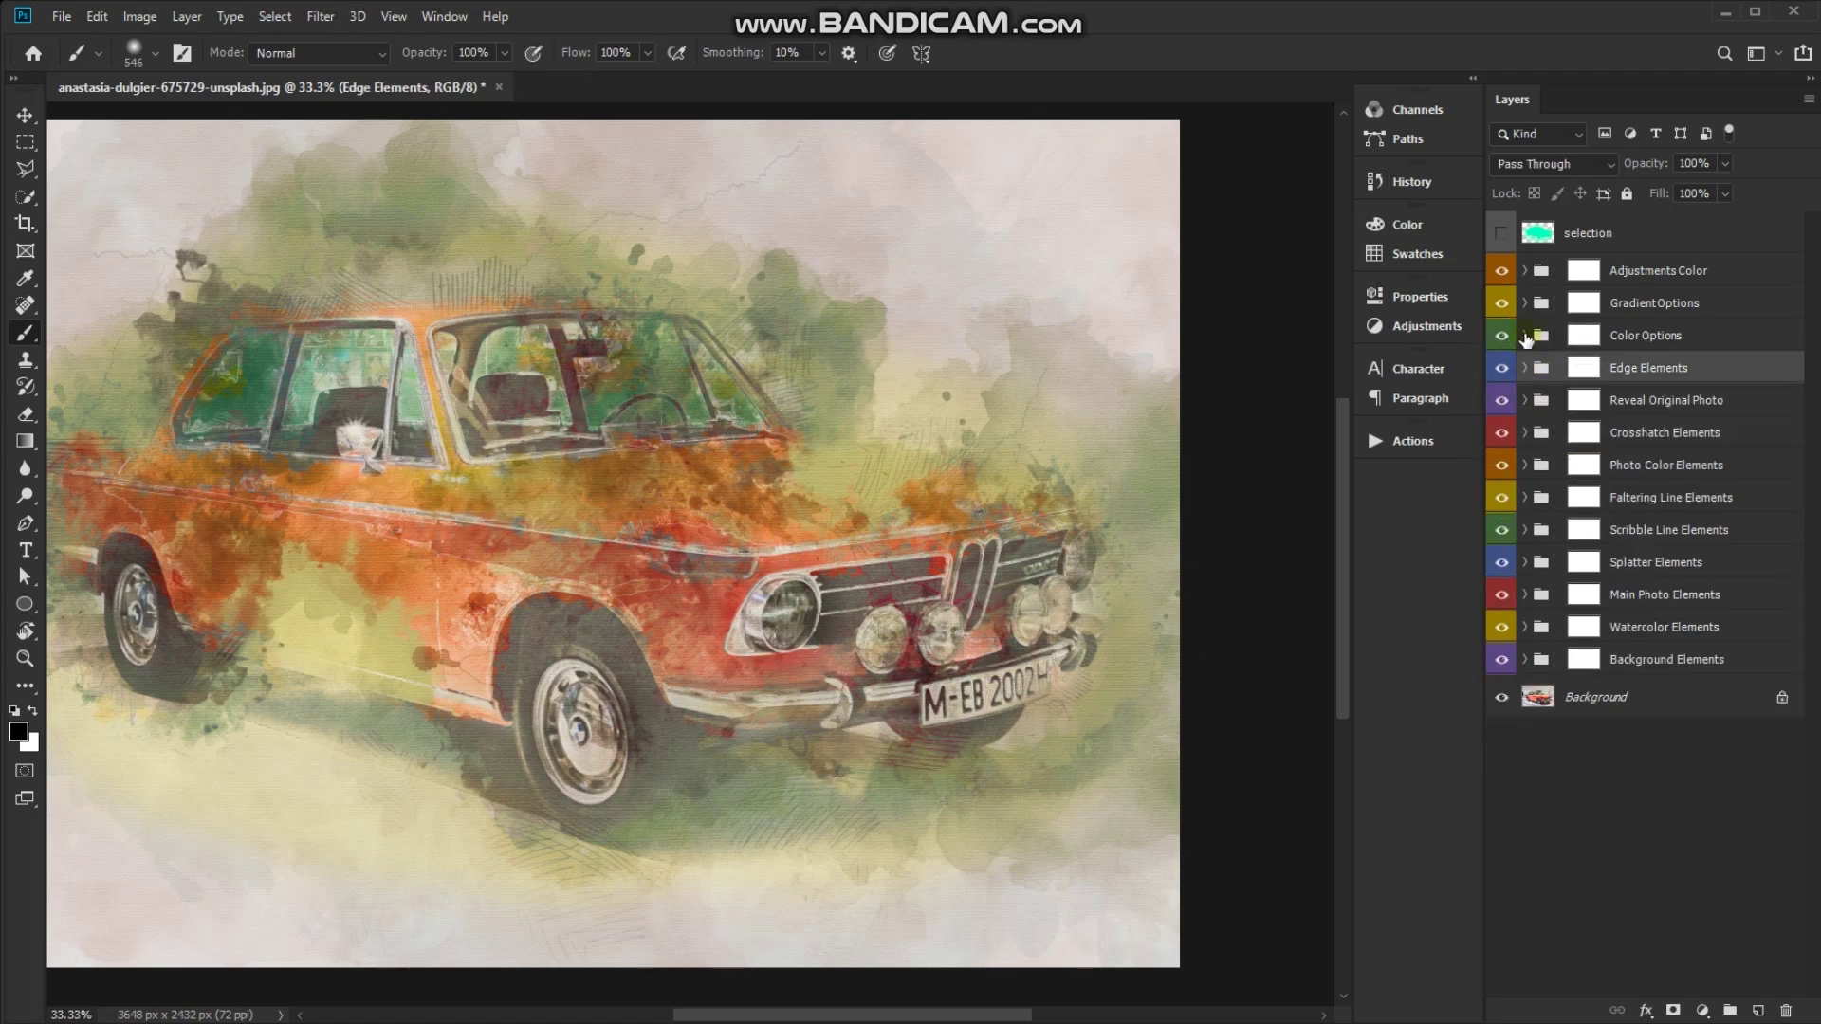
# Preview several Color Options grades, including Color Option 14 and 15
pyautogui.click(1525, 336)
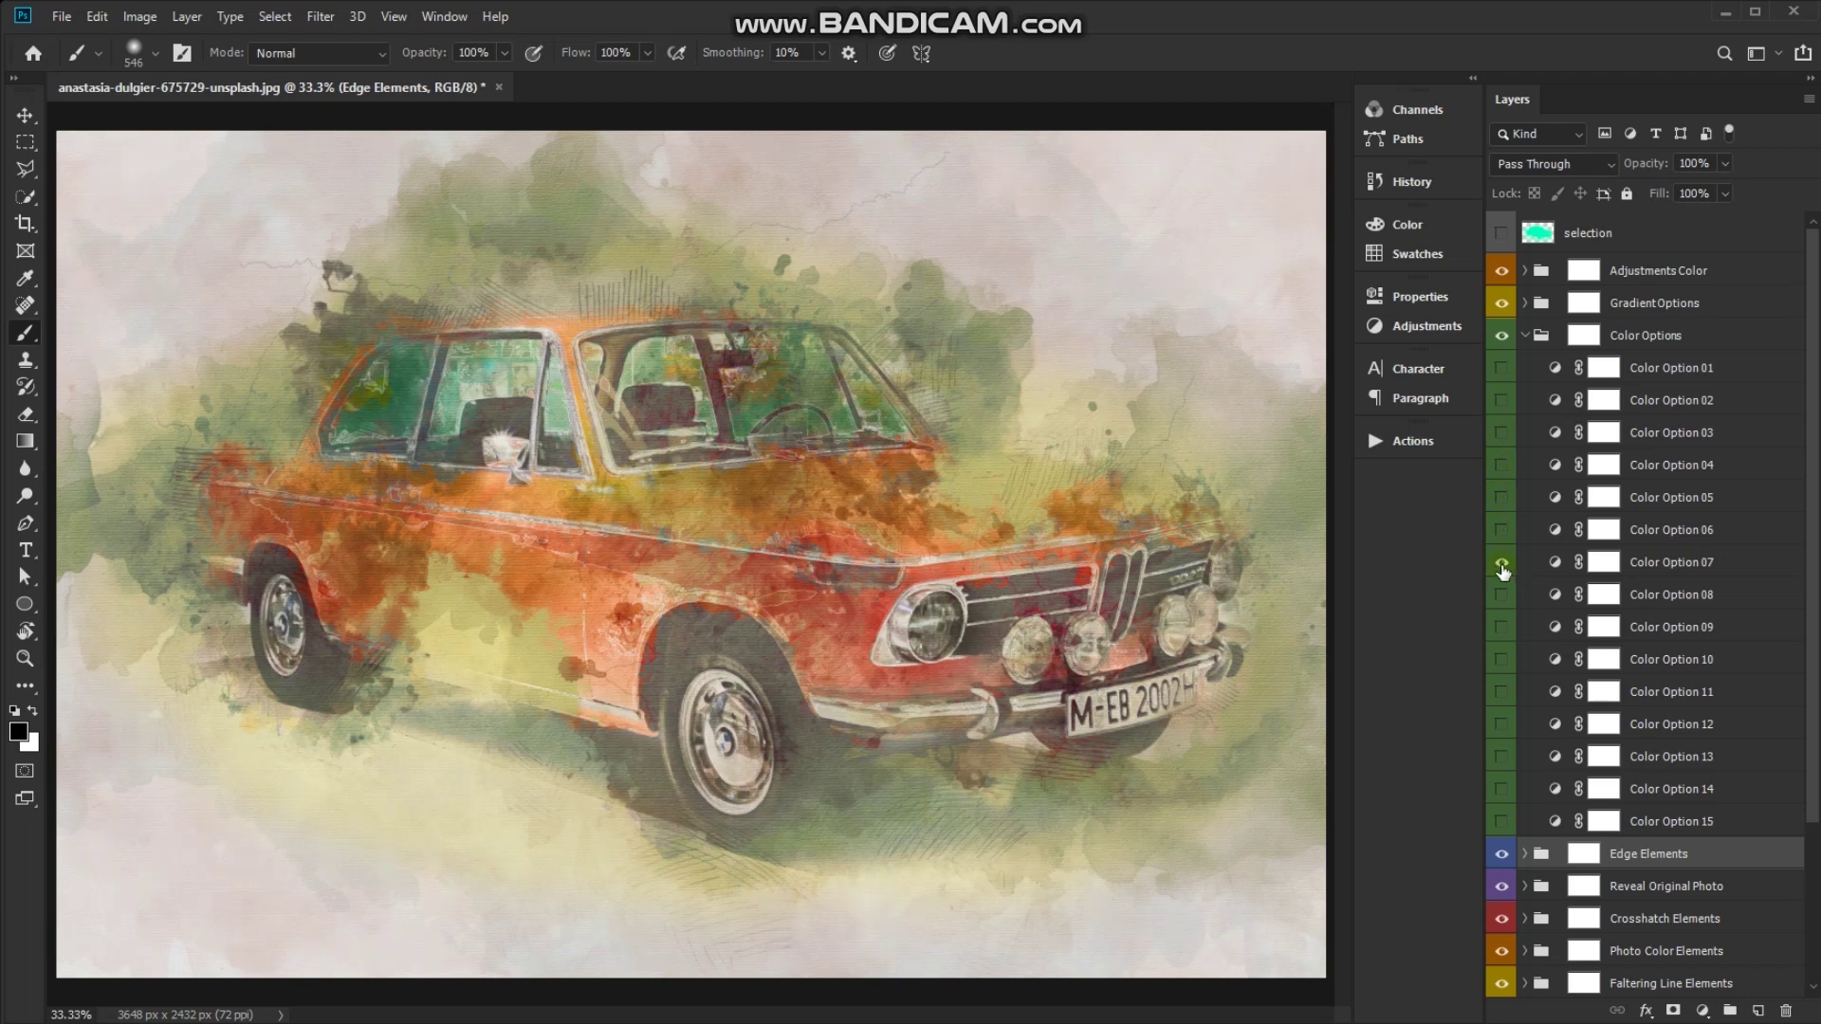
pyautogui.click(1503, 595)
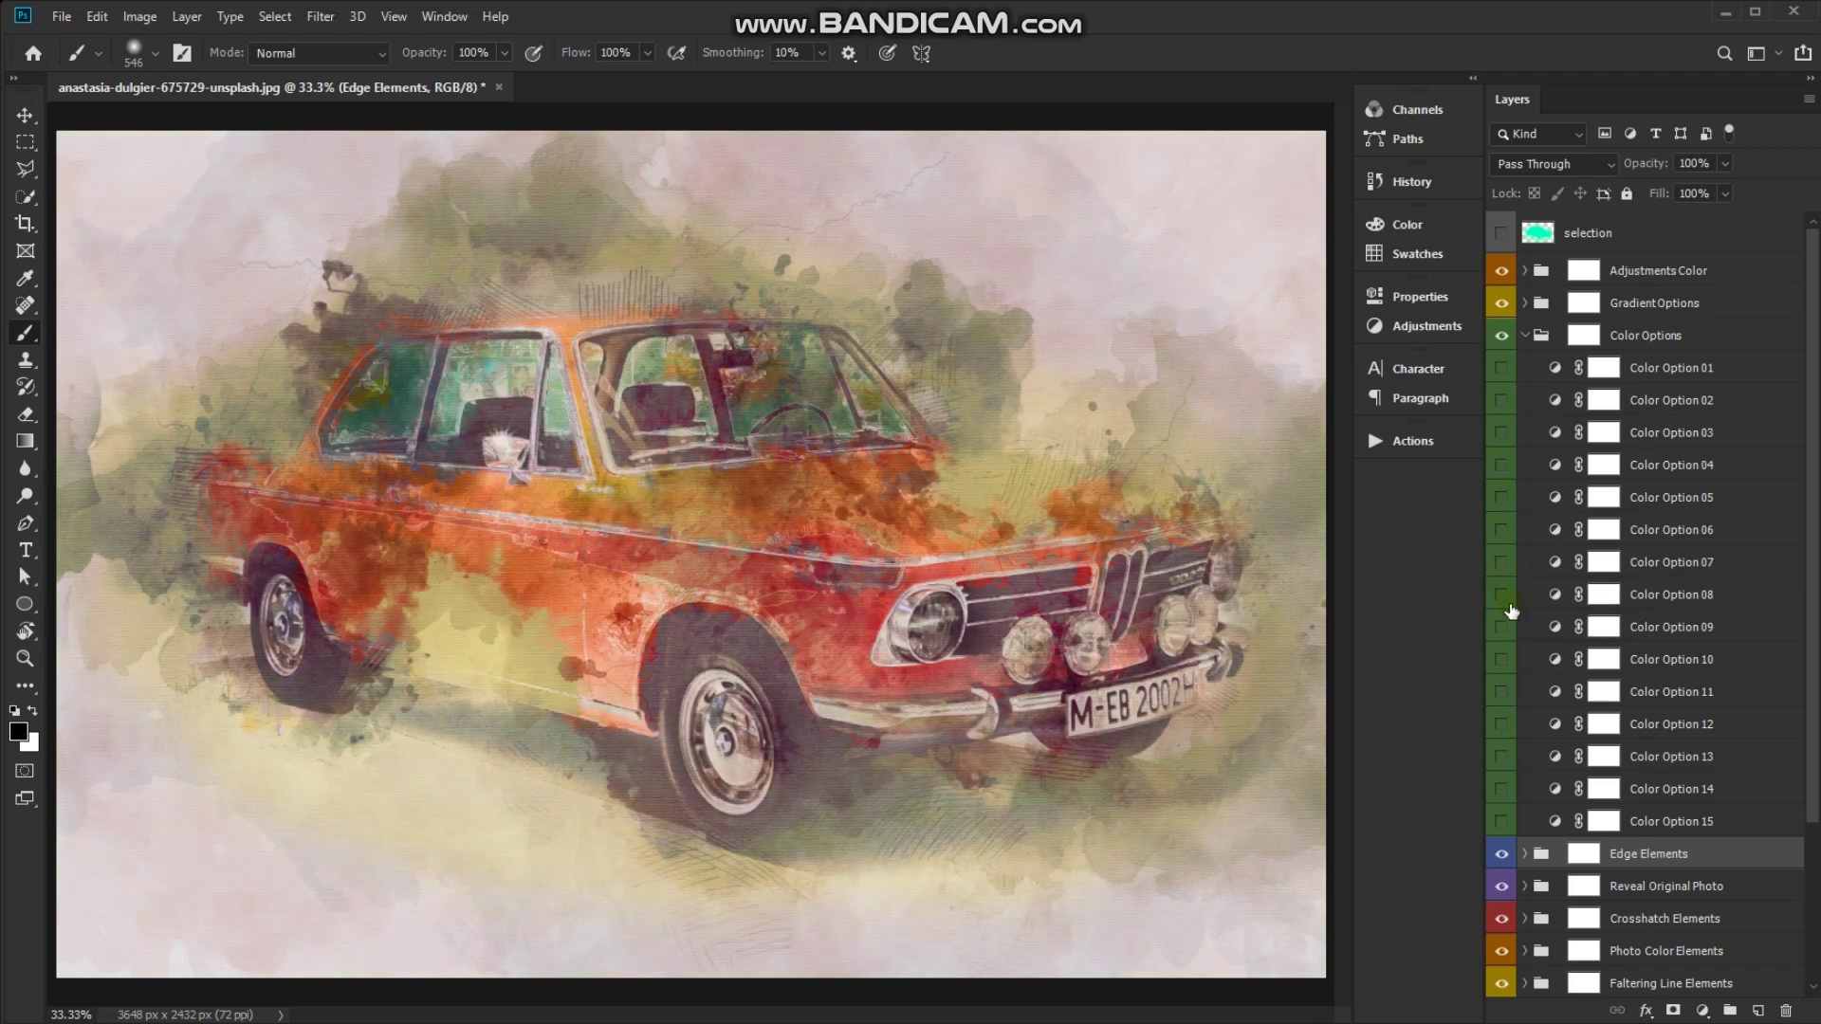
pyautogui.click(1503, 628)
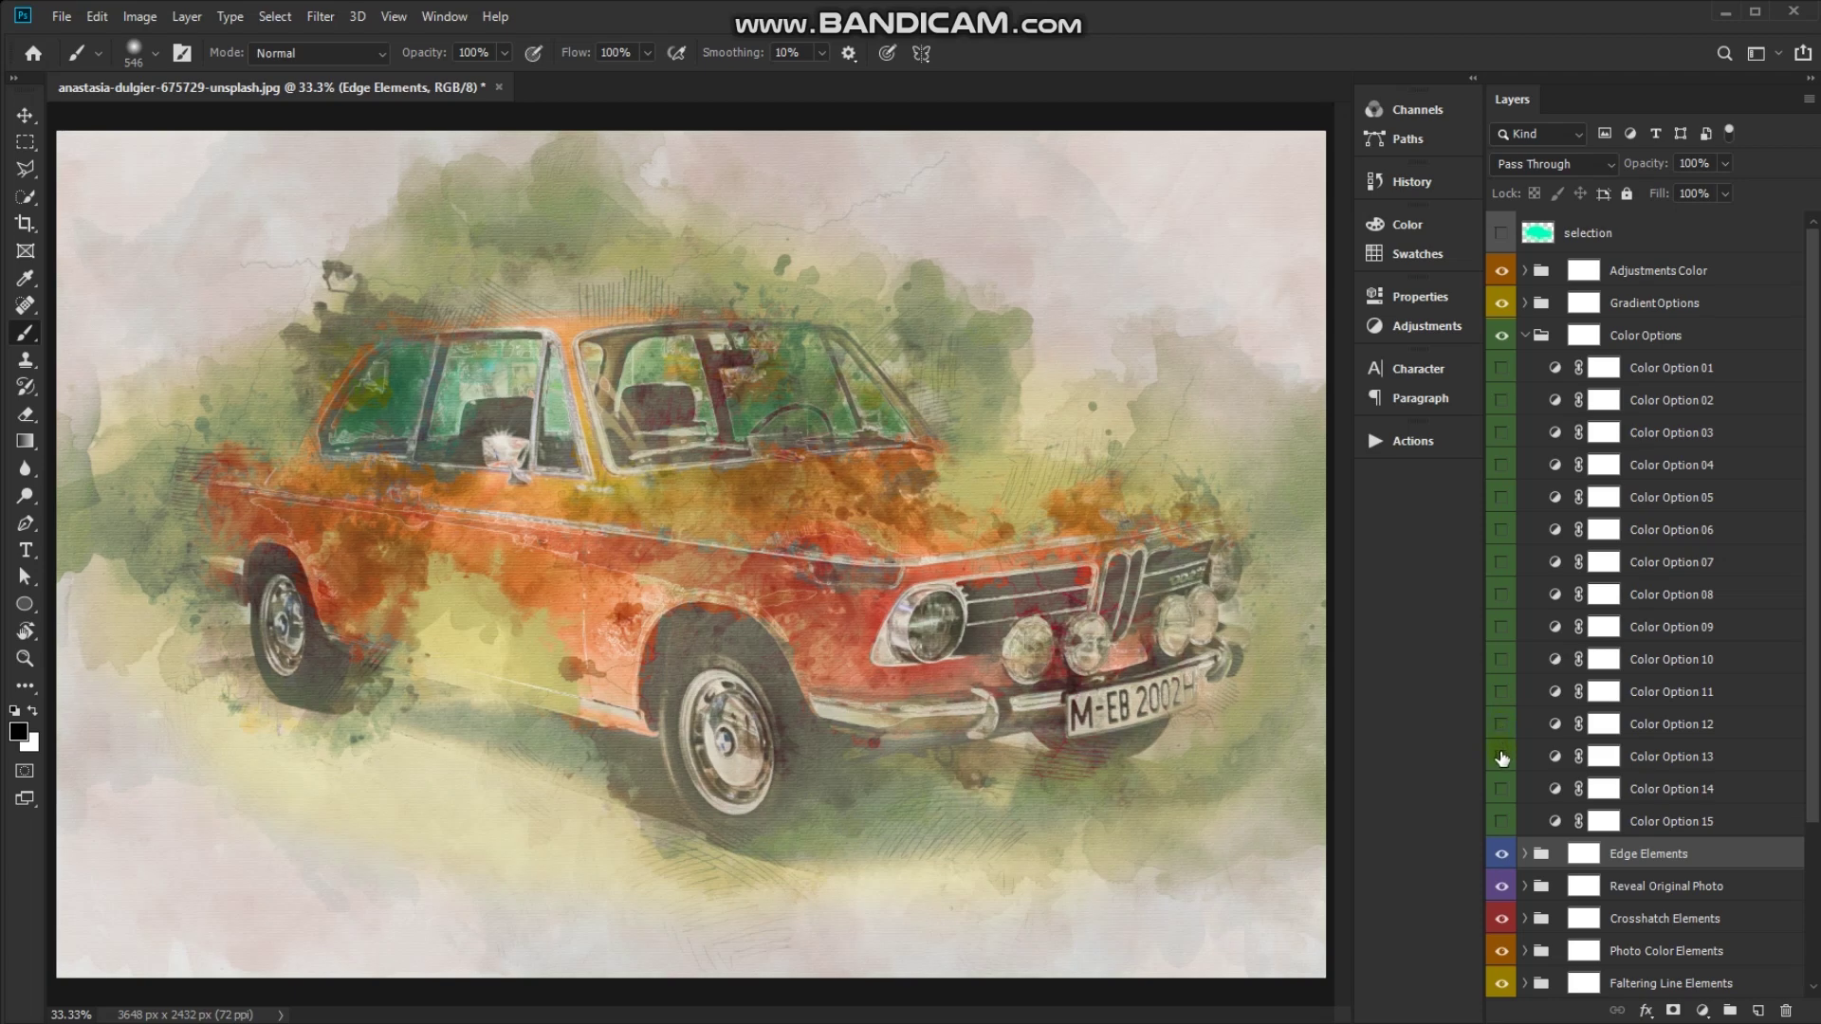
pyautogui.click(1501, 790)
pyautogui.click(1500, 821)
# Preview the Gradient Color 01 and Gradient Color 03 grades on the painting
pyautogui.click(1524, 335)
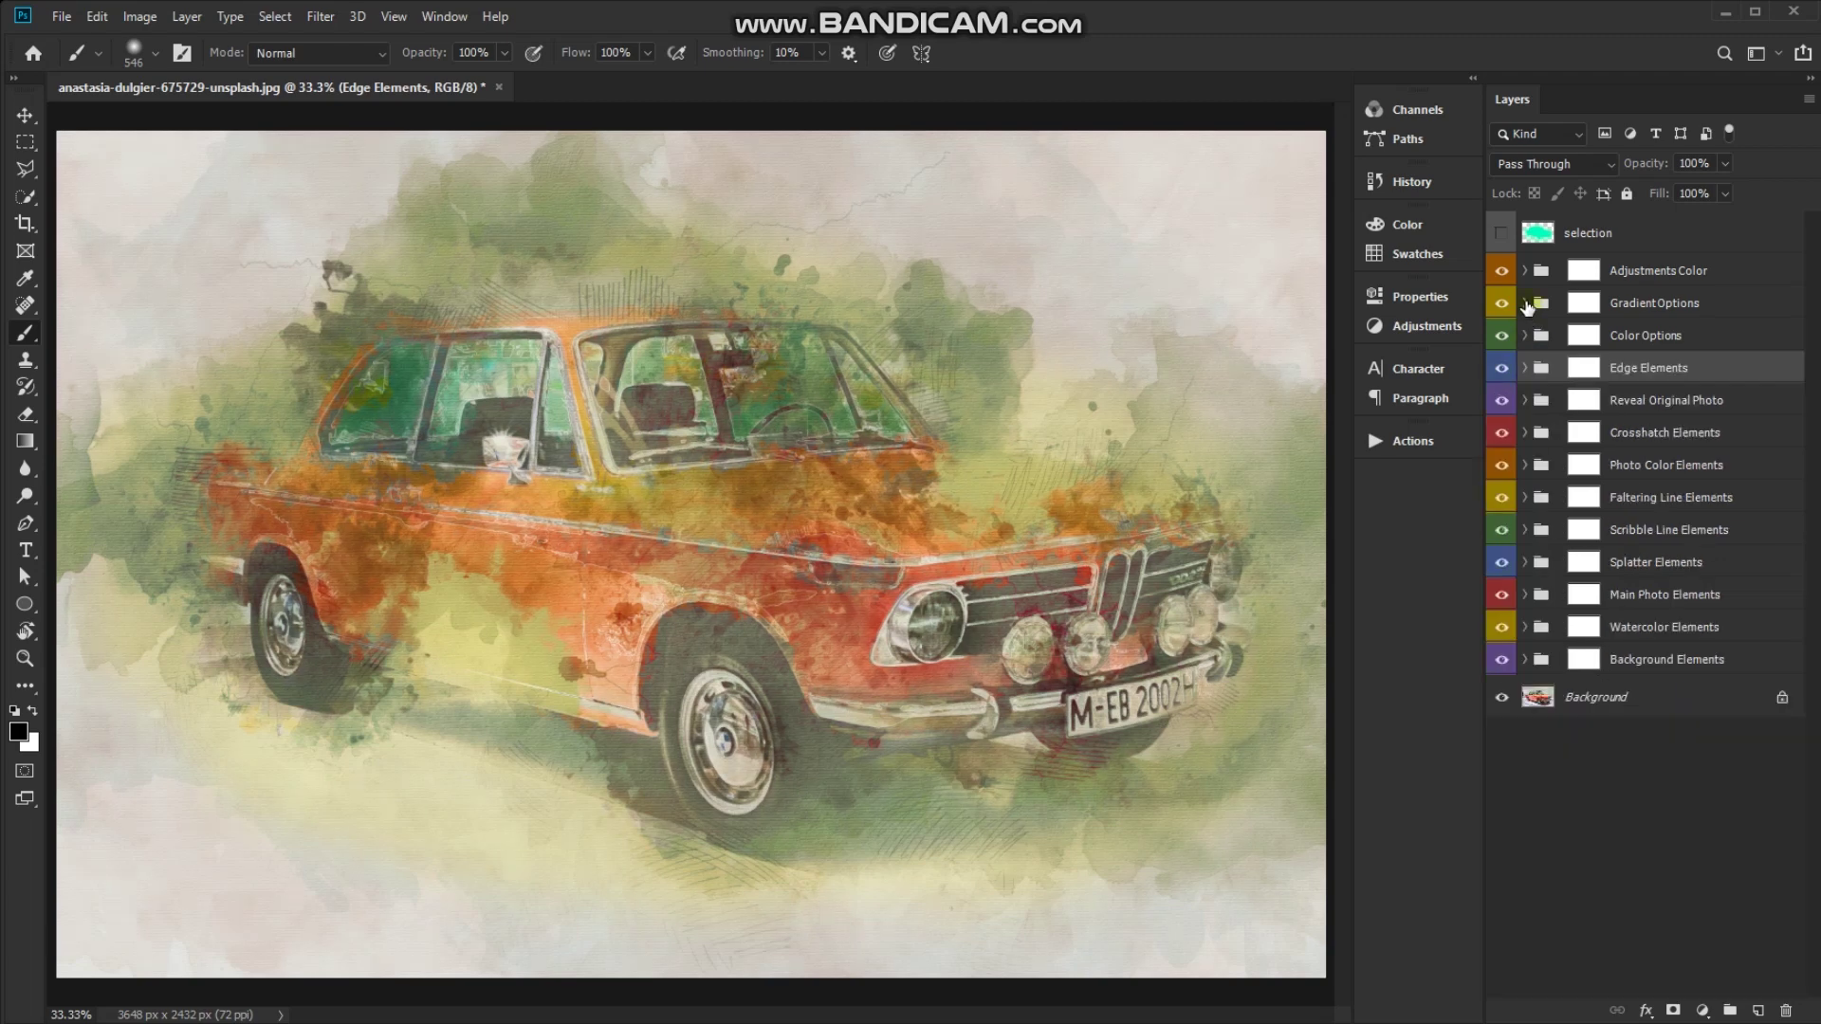
pyautogui.click(1524, 304)
pyautogui.click(1500, 335)
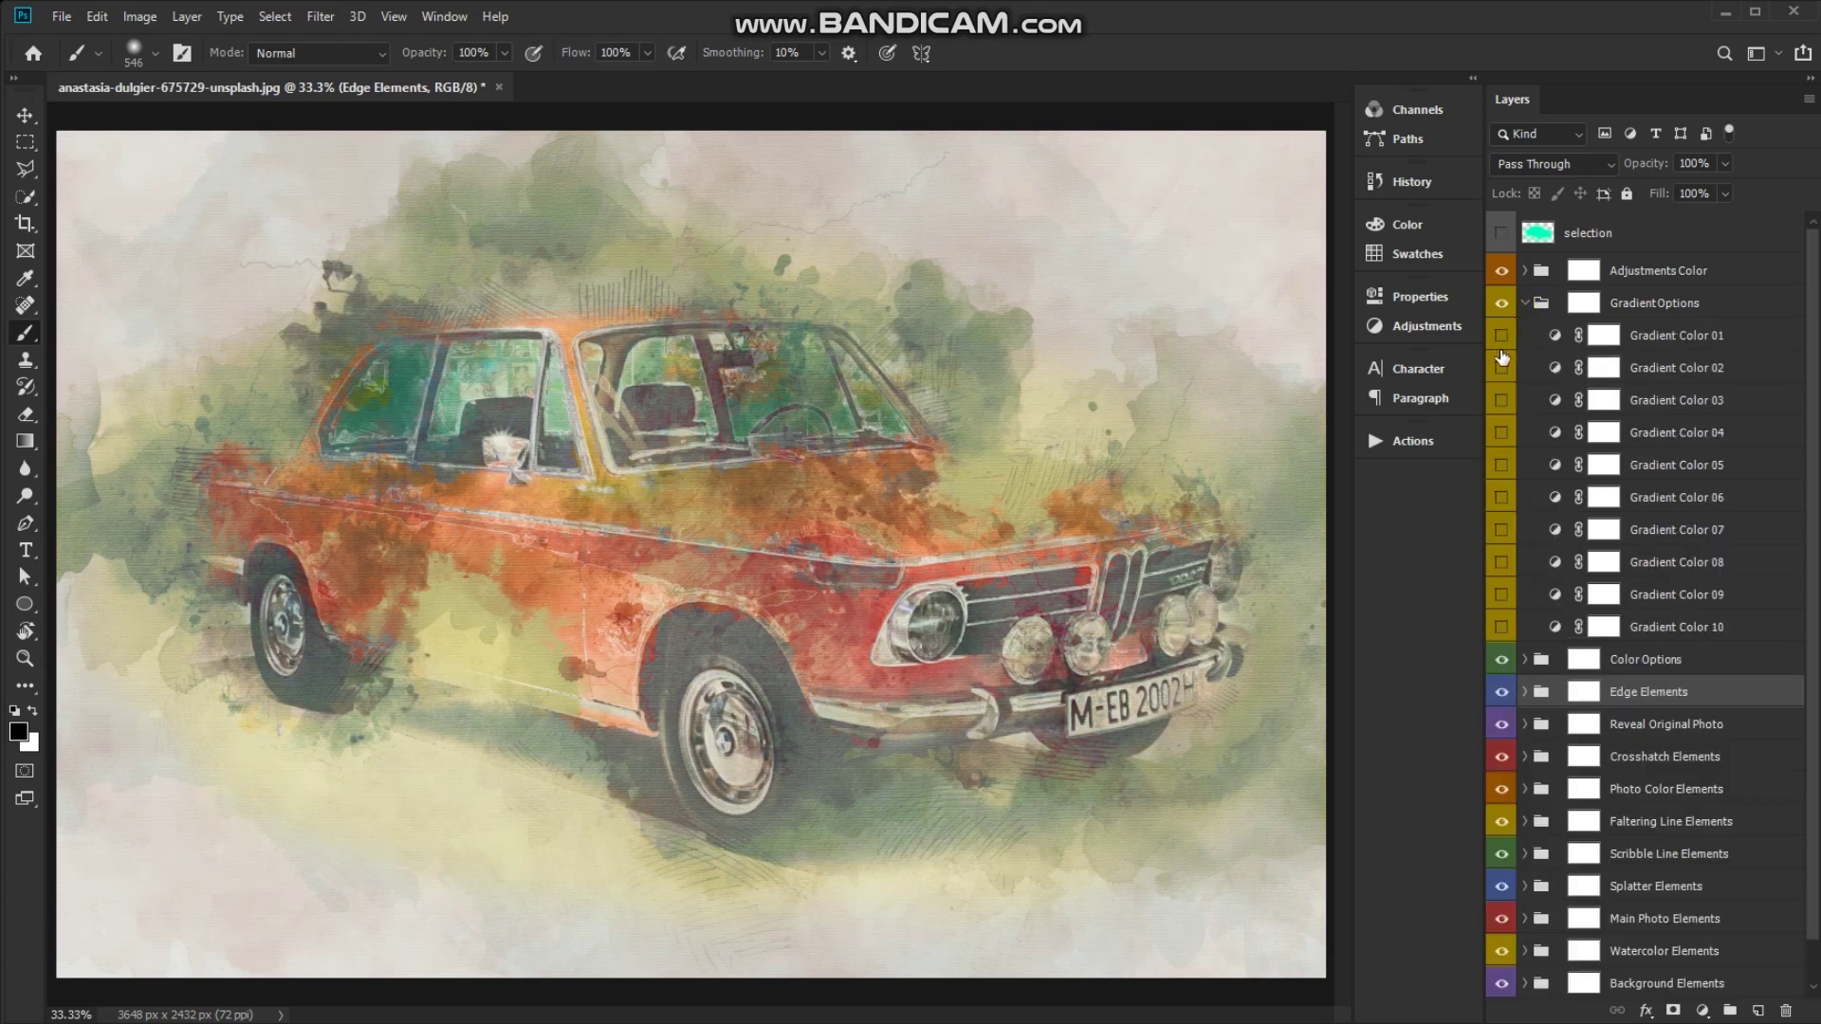
pyautogui.click(1500, 399)
pyautogui.click(1523, 303)
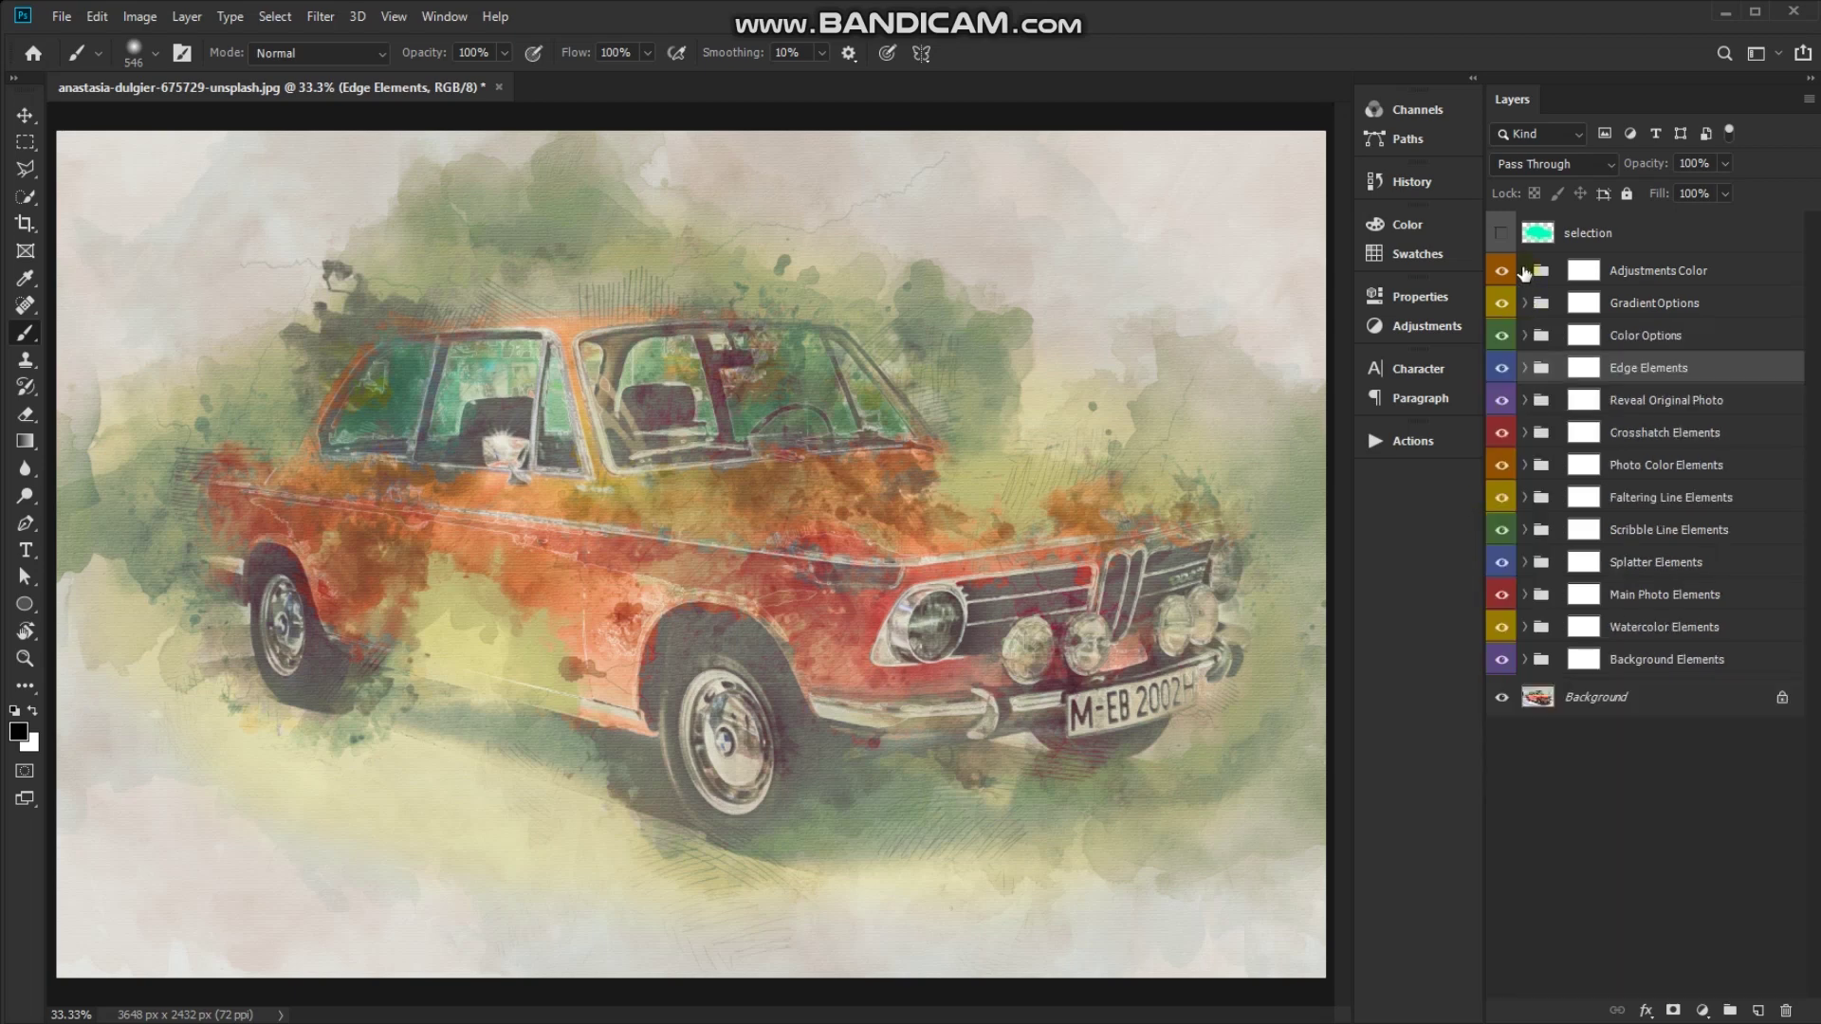
# Enable the Black & White layer, darken its reds slider, then leave it hidden
pyautogui.click(1524, 270)
pyautogui.click(1501, 475)
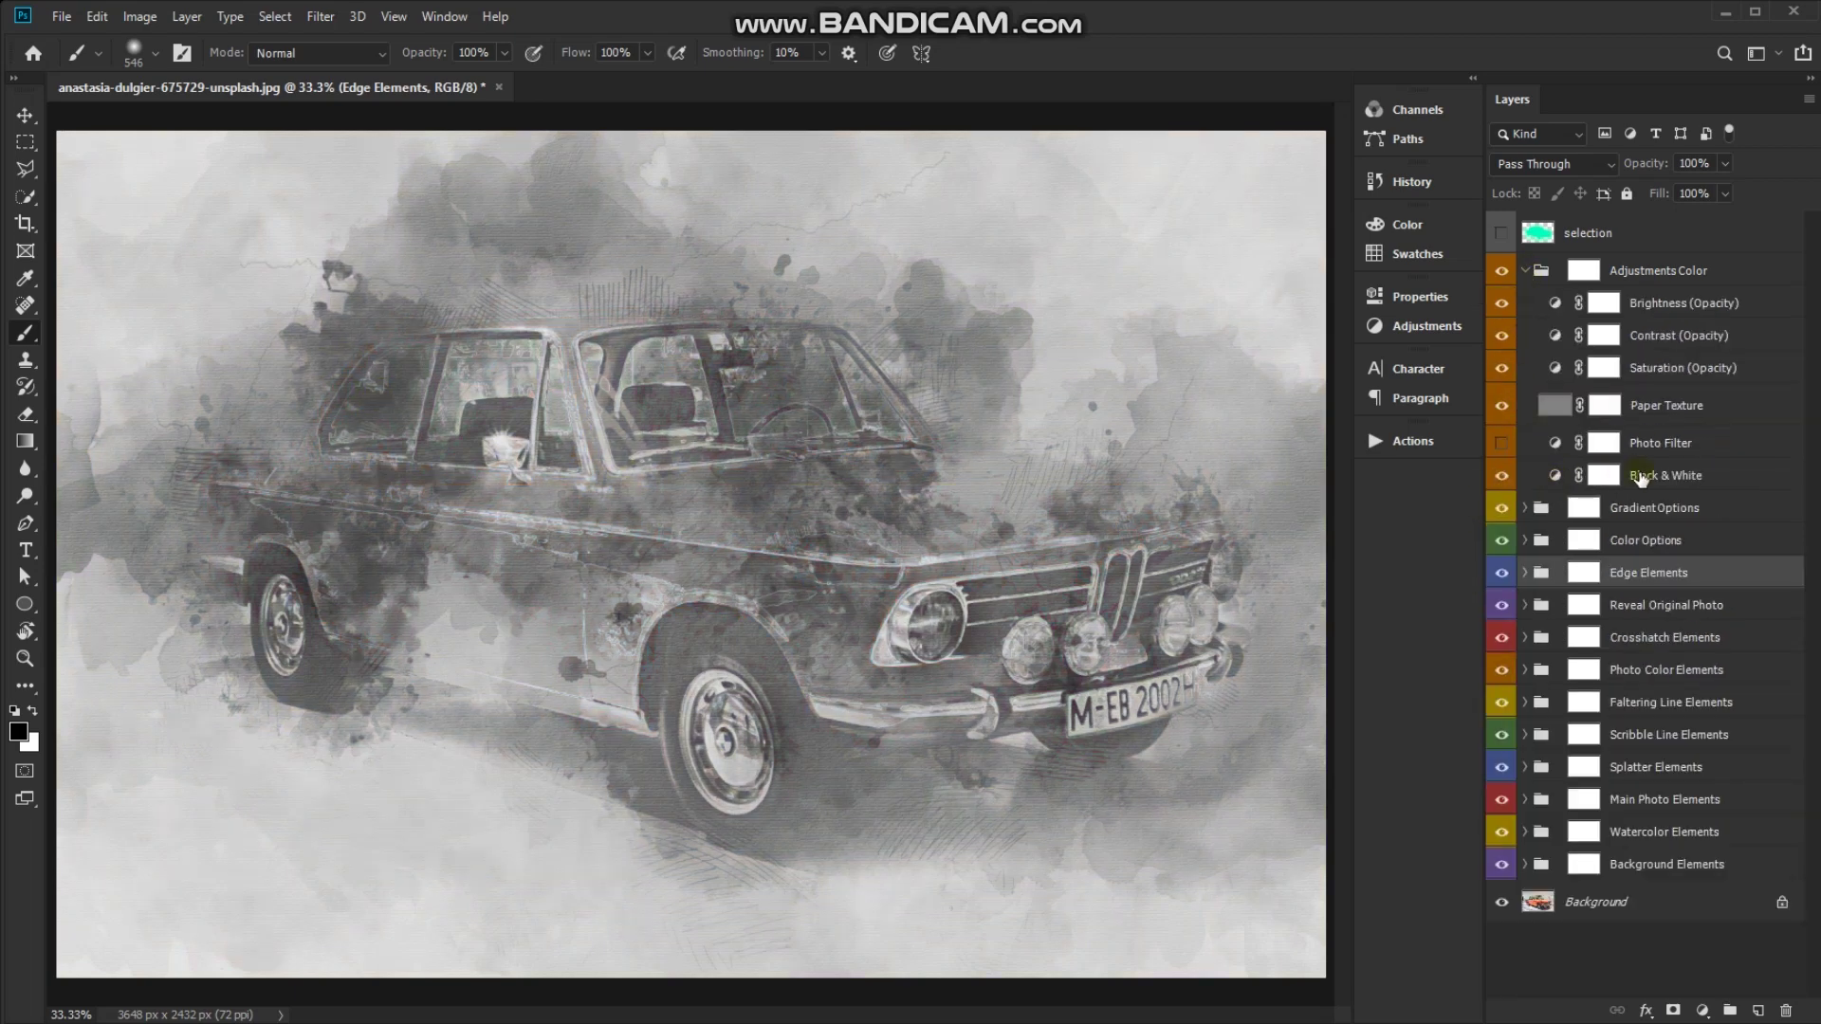
pyautogui.moveTo(1650, 169); pyautogui.dragTo(1560, 168)
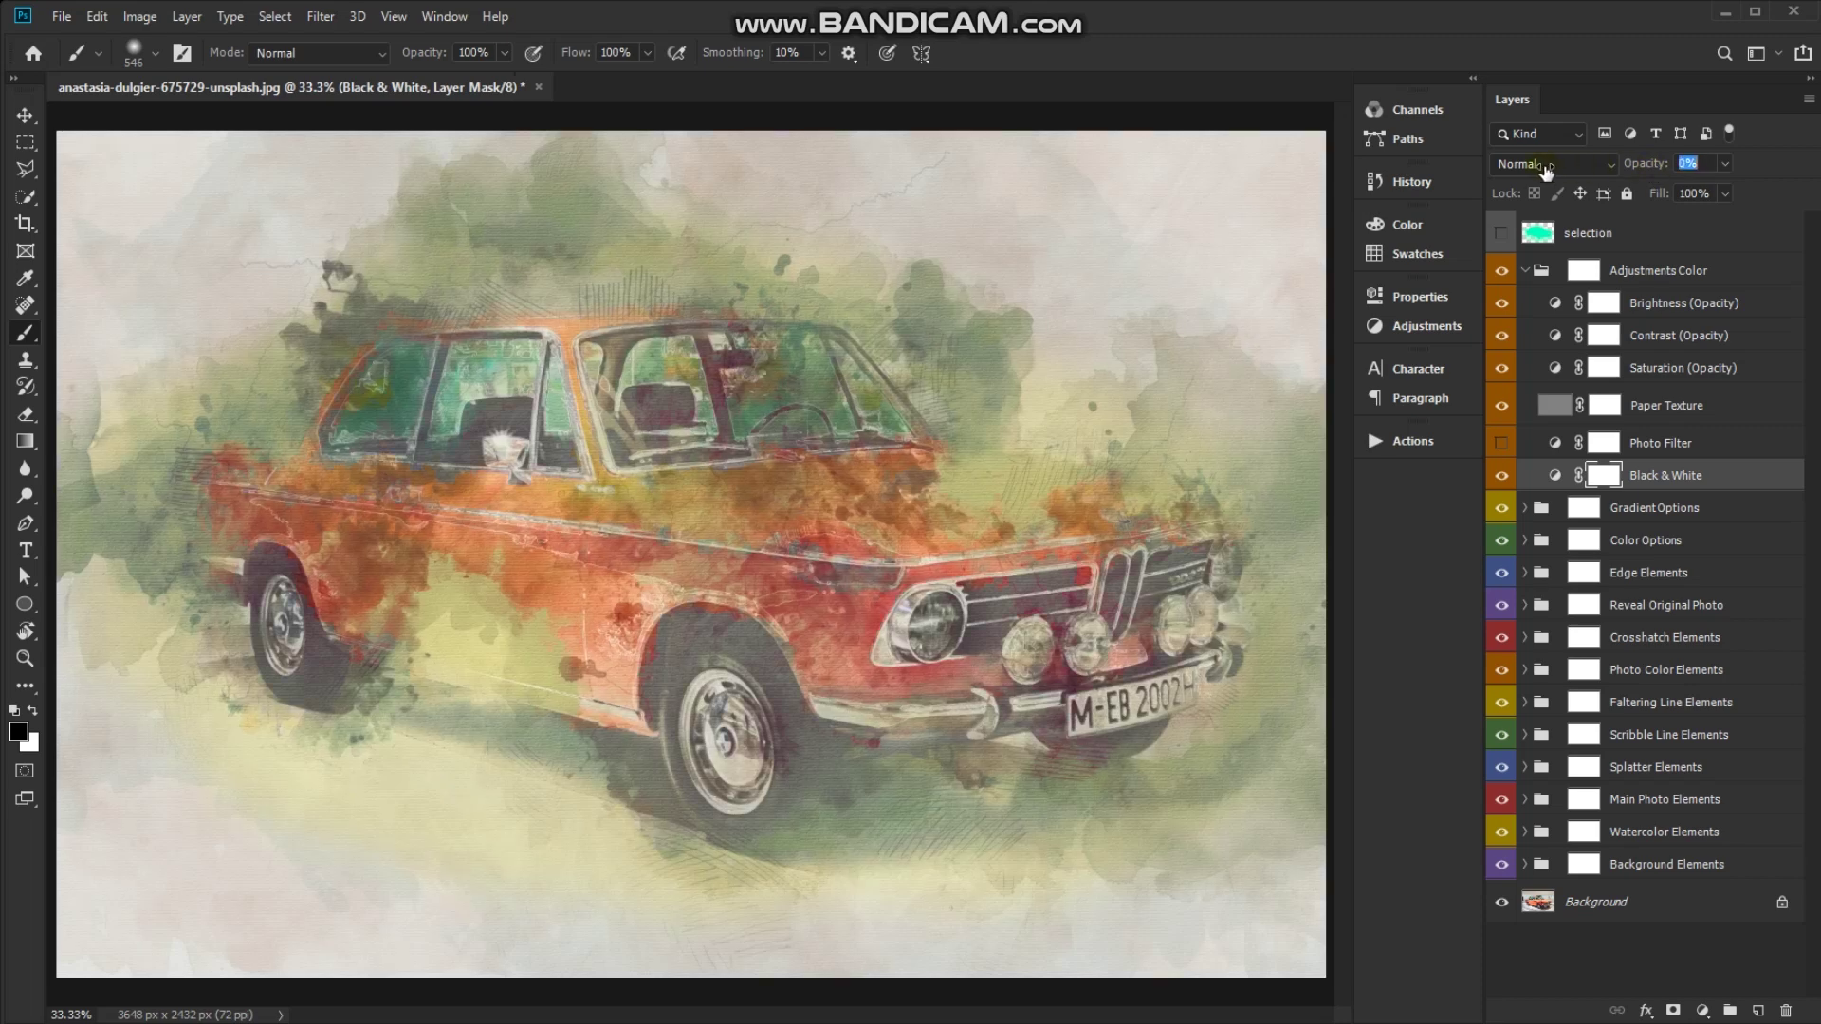
pyautogui.moveTo(1577, 171); pyautogui.dragTo(1641, 169)
pyautogui.doubleClick(1553, 475)
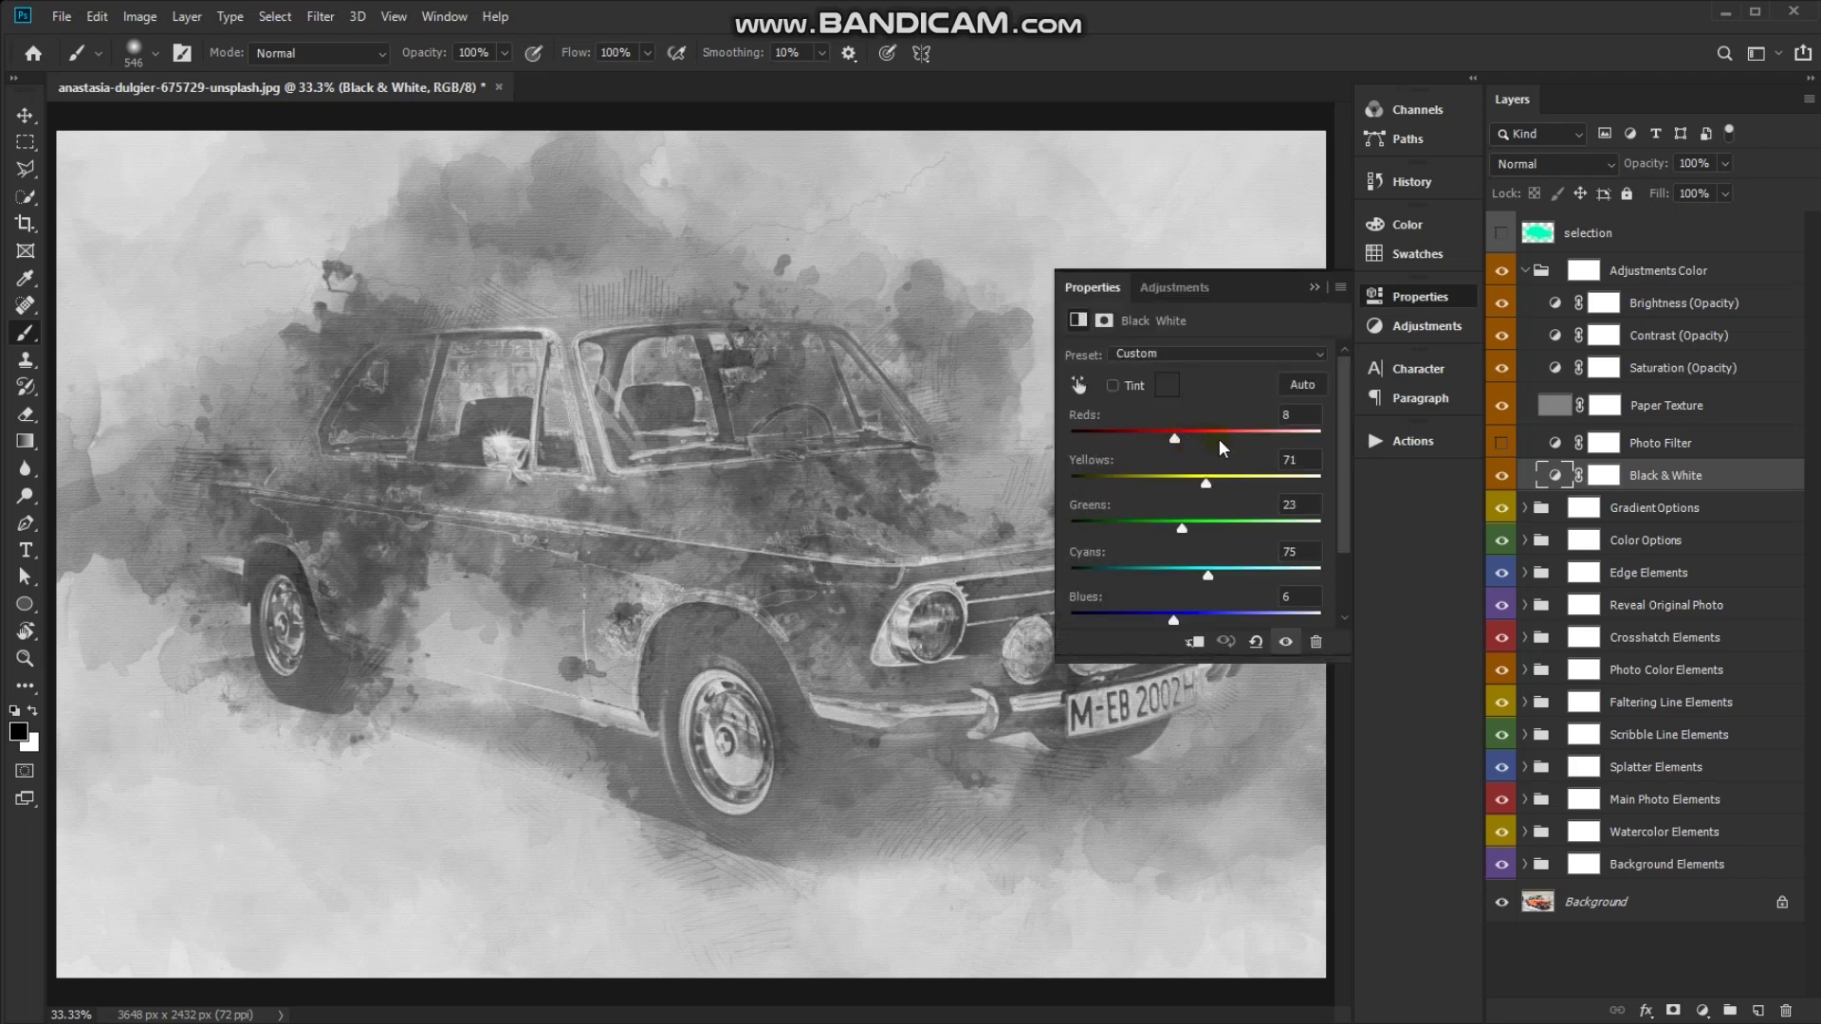
pyautogui.moveTo(1213, 440)
pyautogui.mouseDown()
pyautogui.moveTo(1152, 444)
pyautogui.moveTo(1211, 485)
pyautogui.moveTo(1157, 528)
pyautogui.moveTo(1225, 576)
pyautogui.moveTo(1157, 628)
pyautogui.mouseUp()
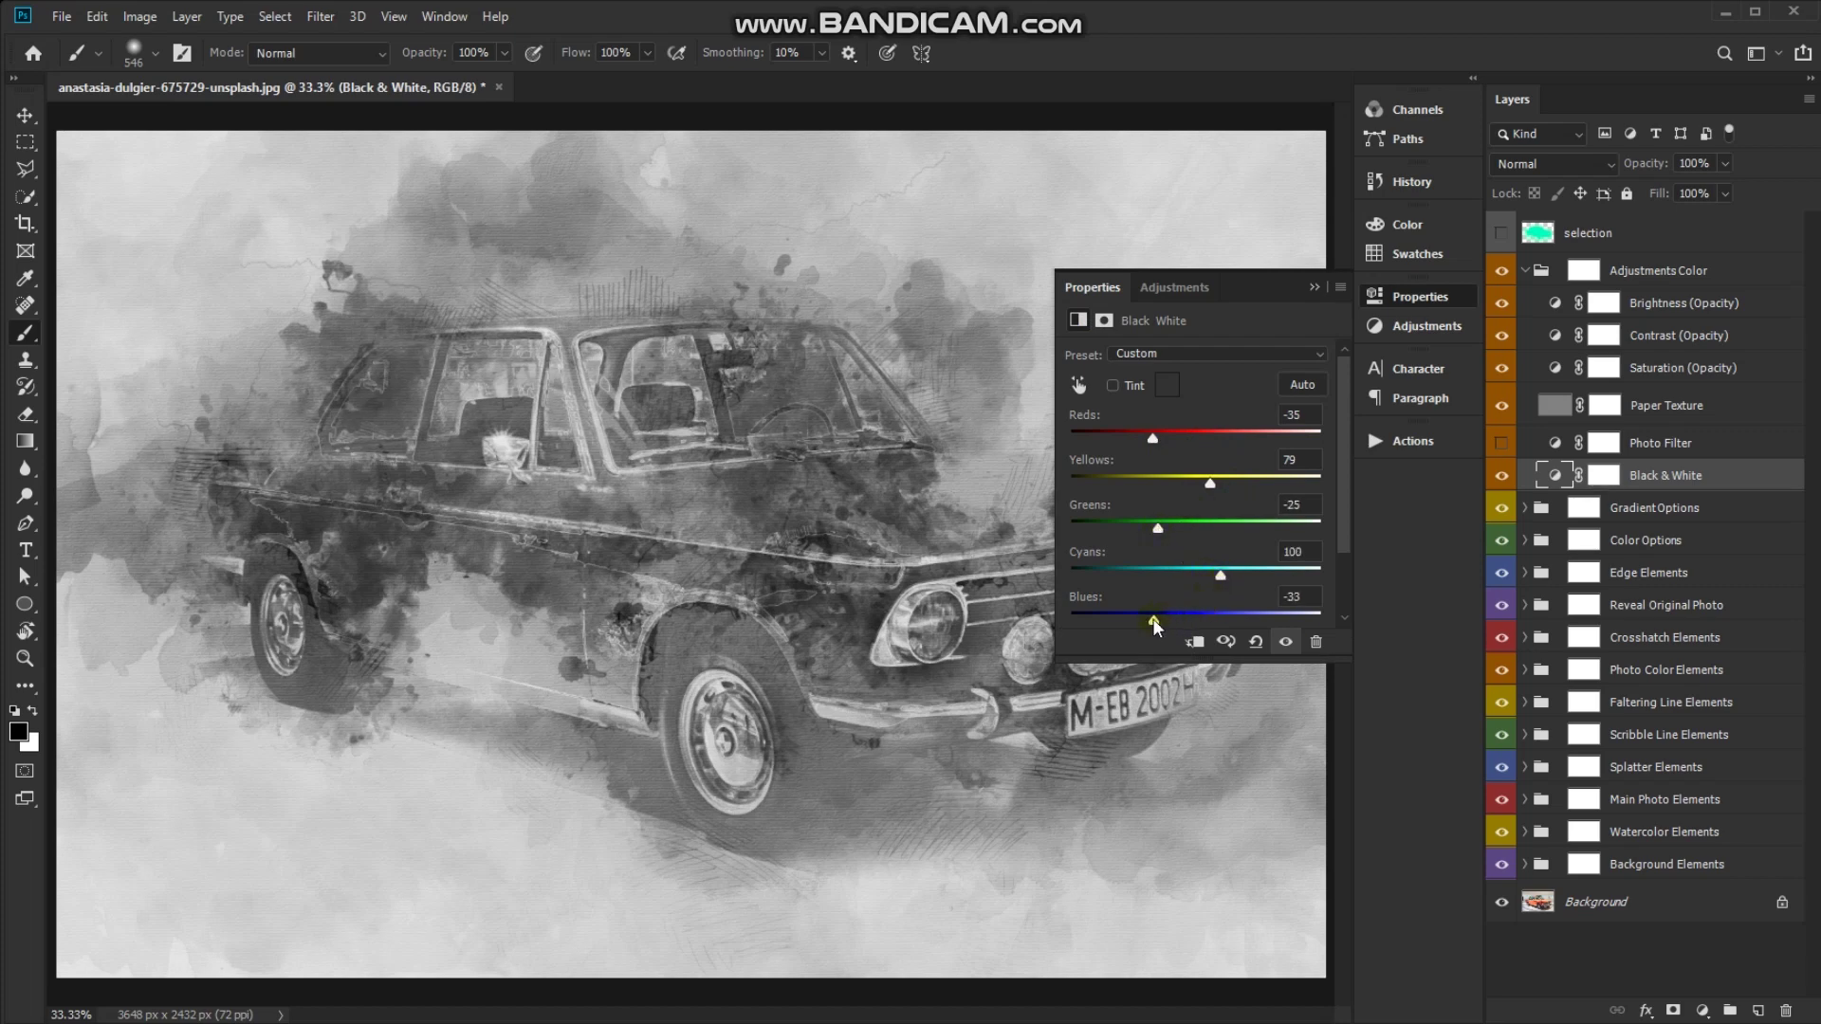
pyautogui.click(1375, 300)
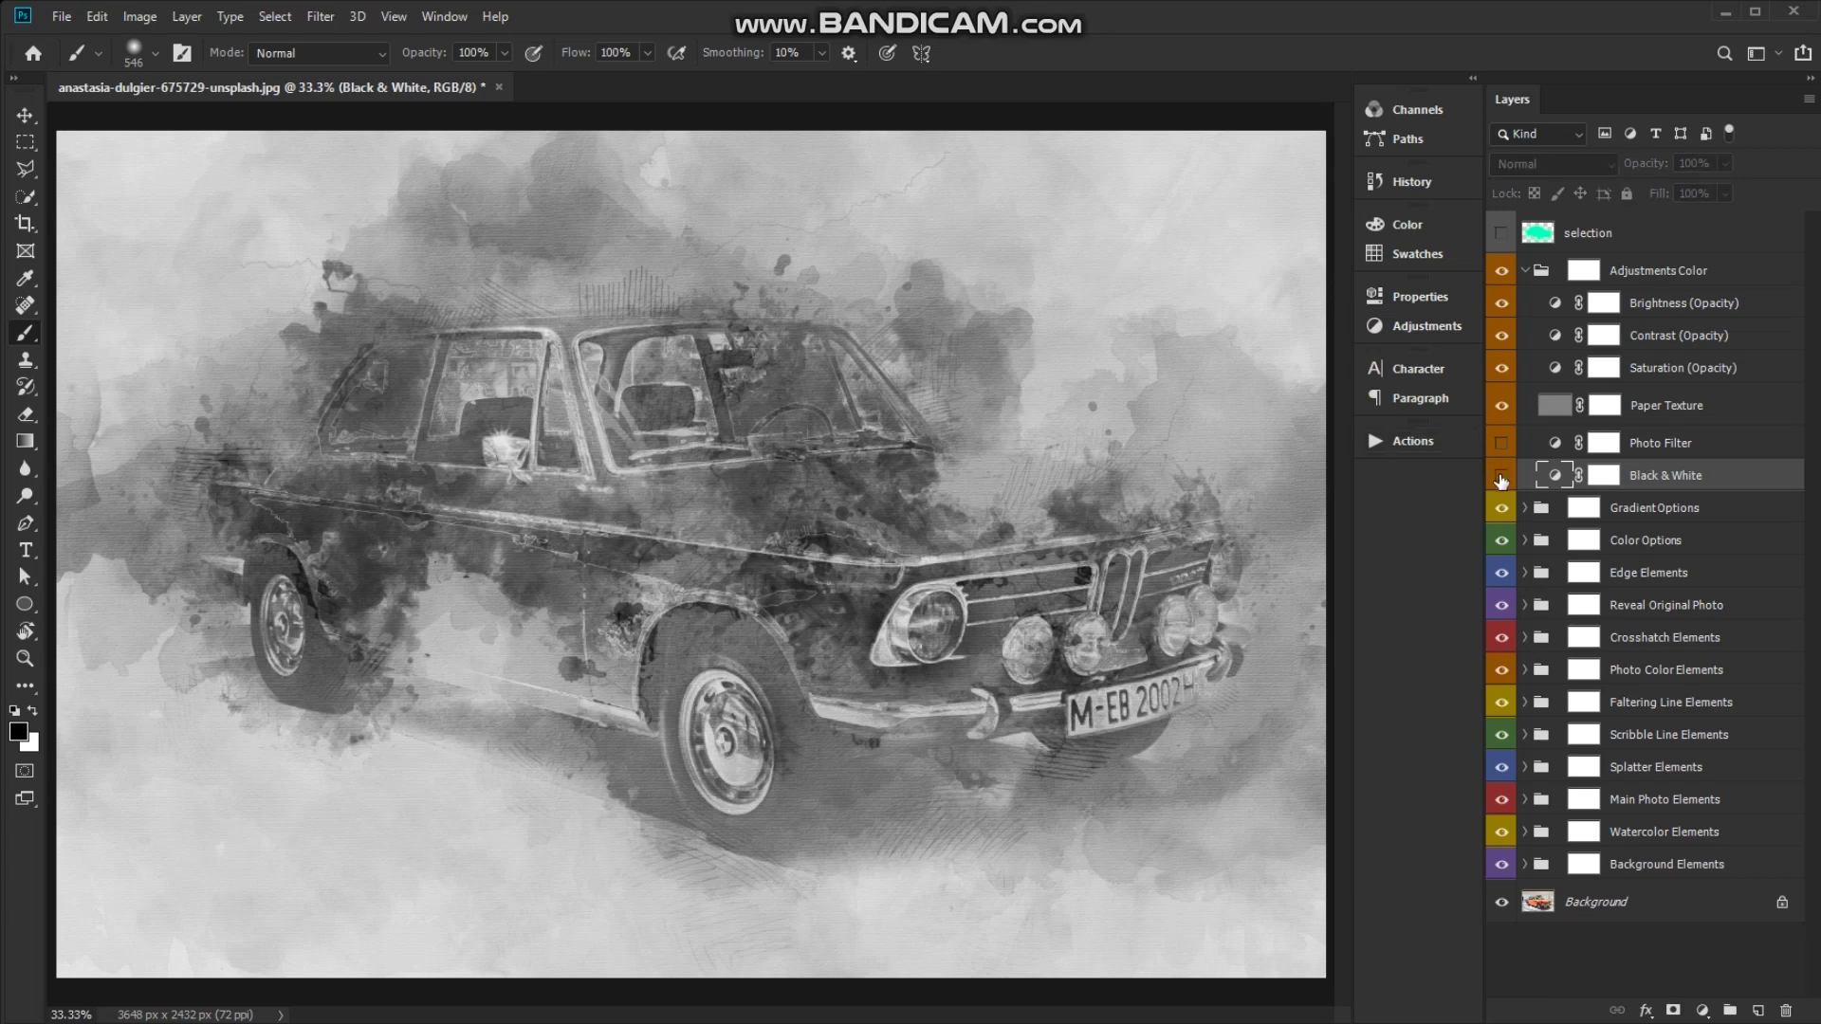
pyautogui.click(1501, 475)
pyautogui.click(1500, 475)
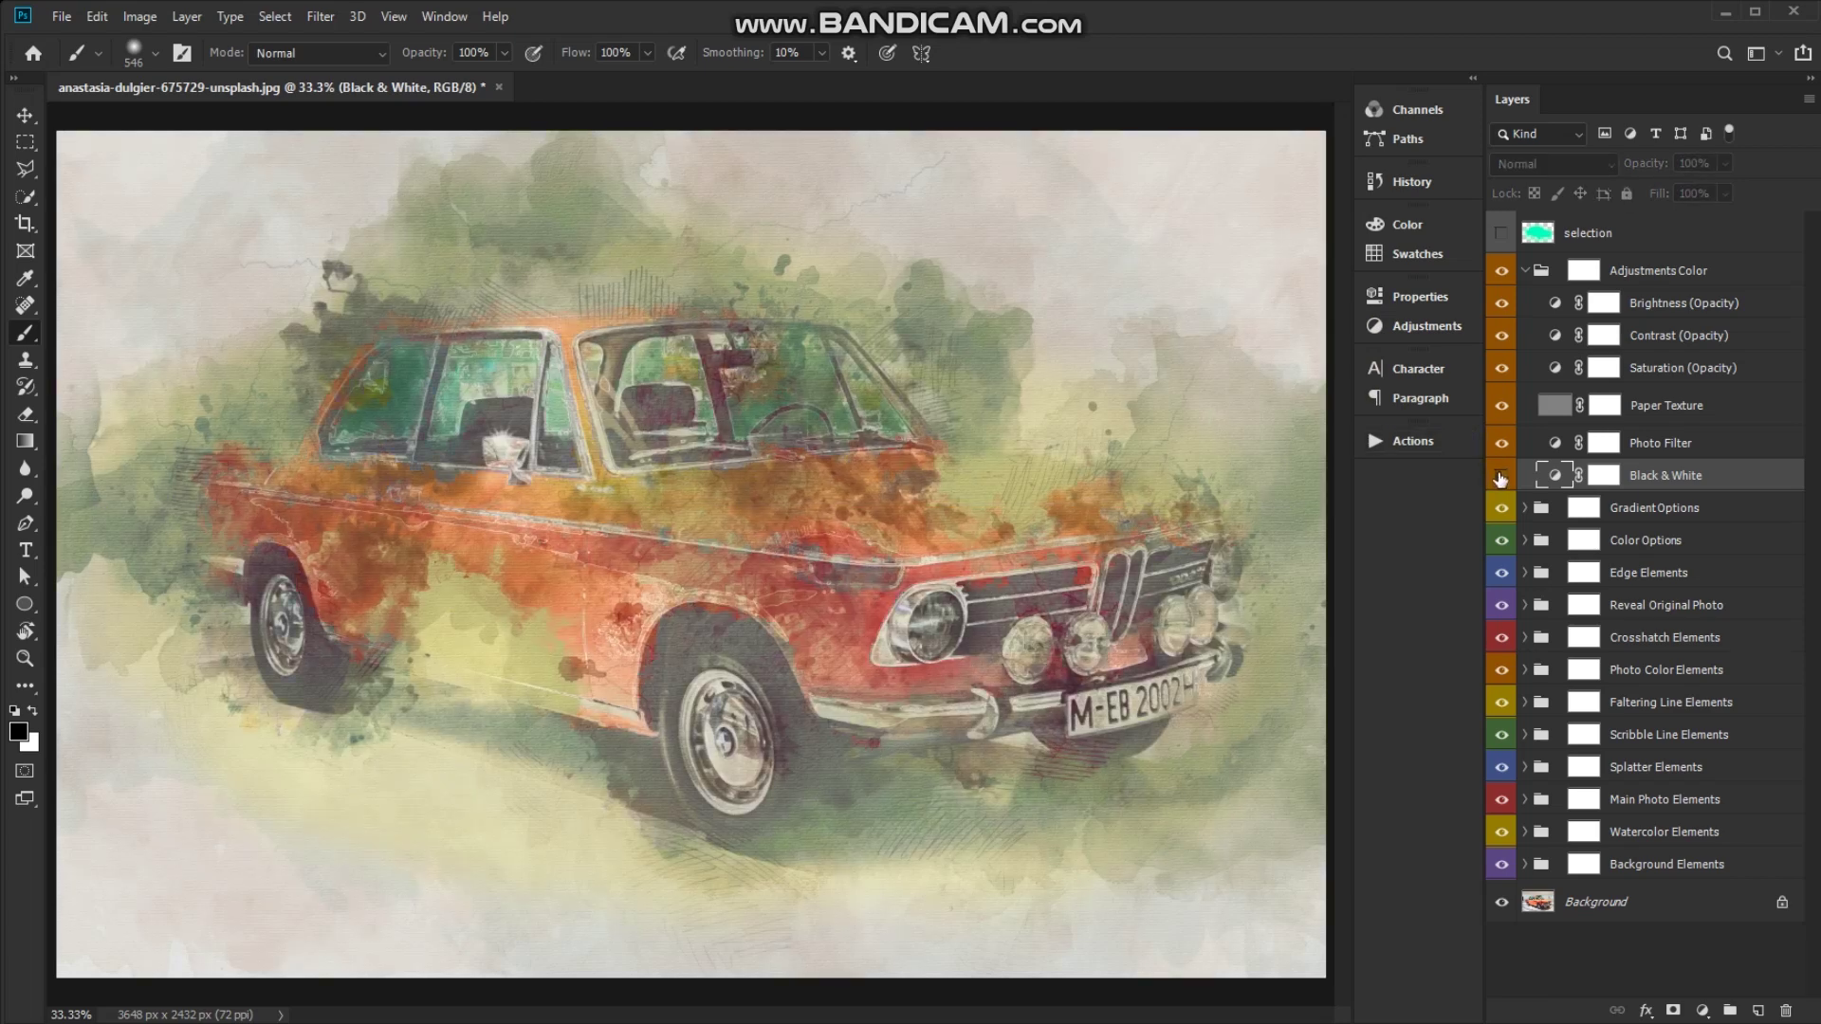
# Switch the Photo Filter to Warming Filter (81) at 12% density and hide it
pyautogui.click(1541, 446)
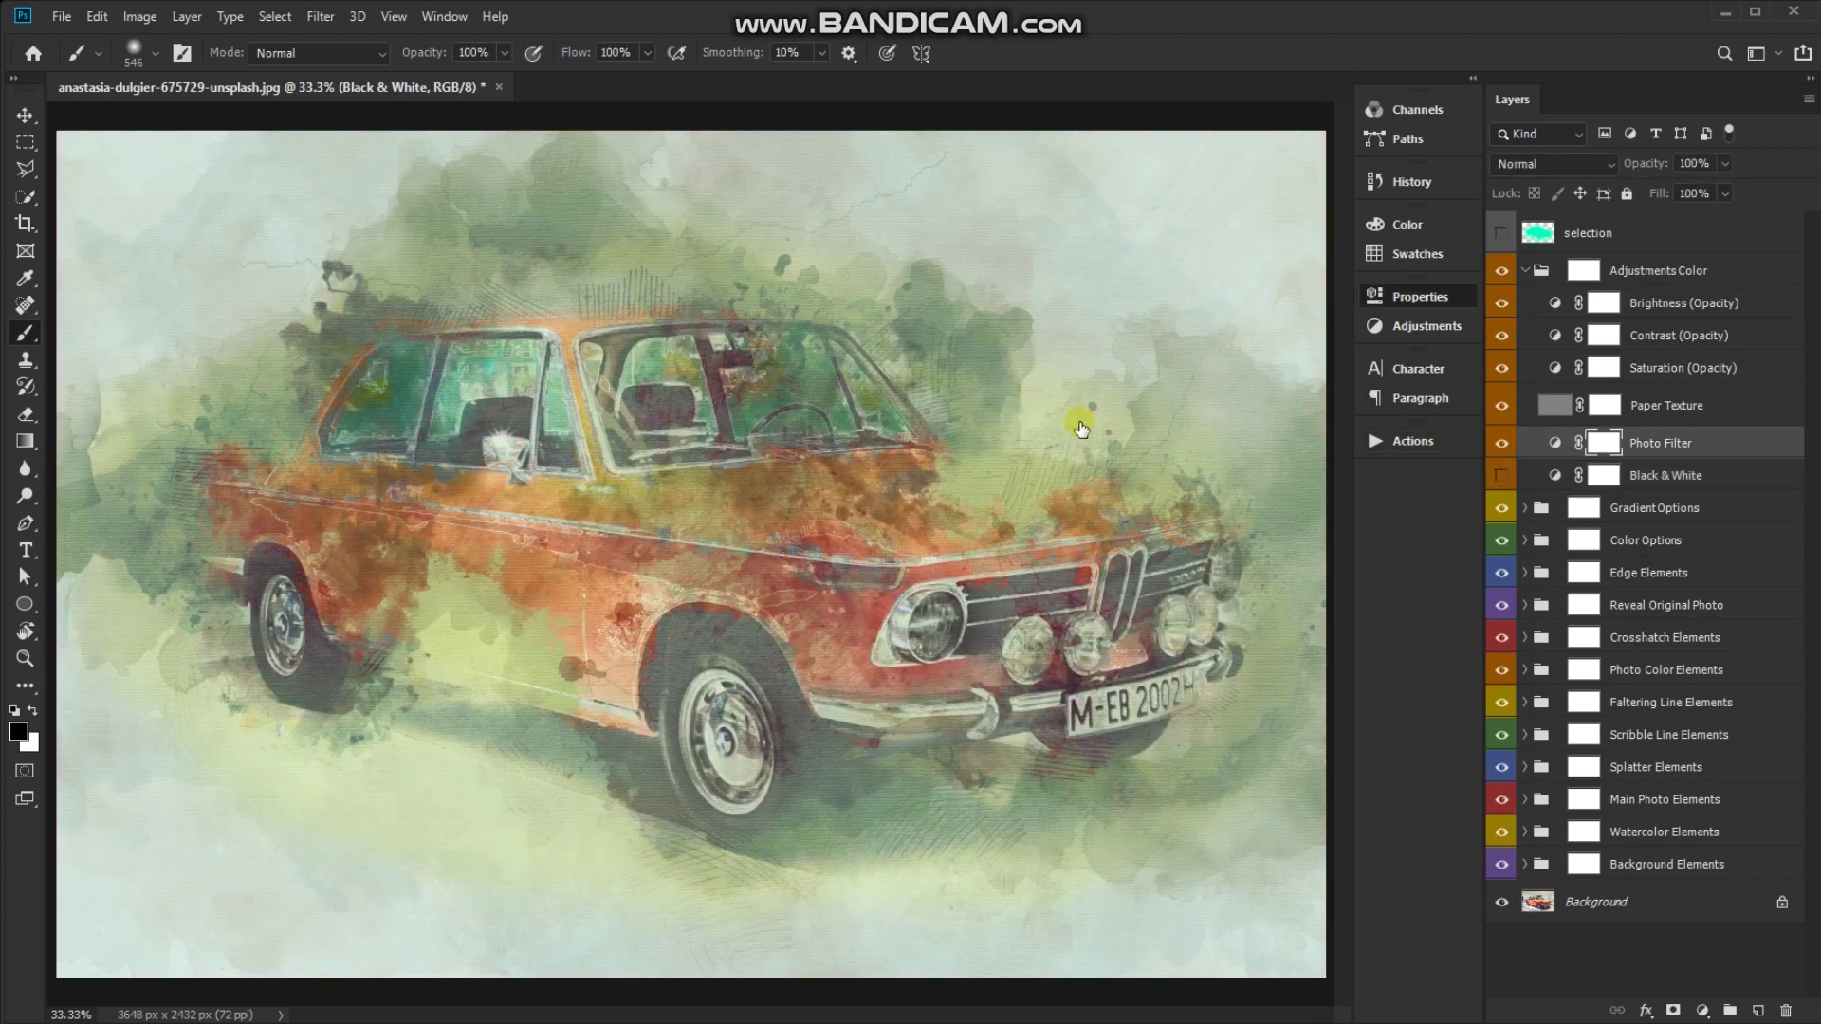
pyautogui.click(1170, 356)
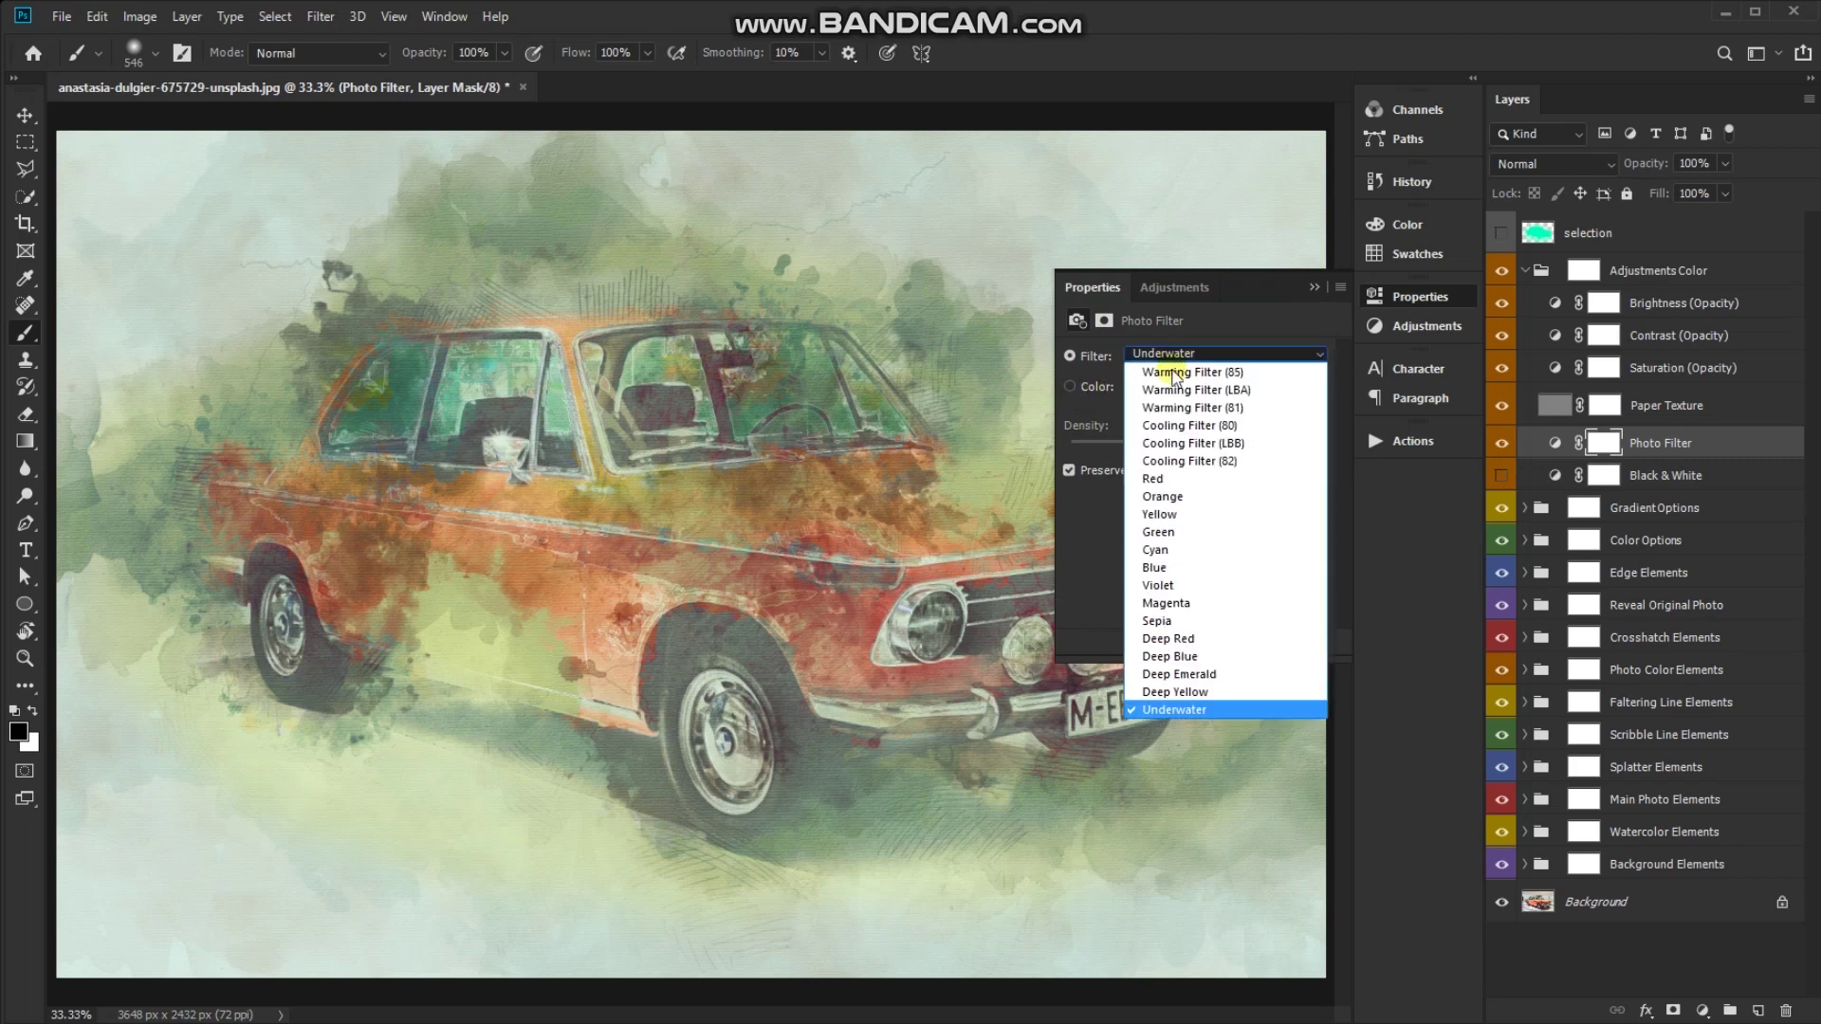
pyautogui.click(1174, 372)
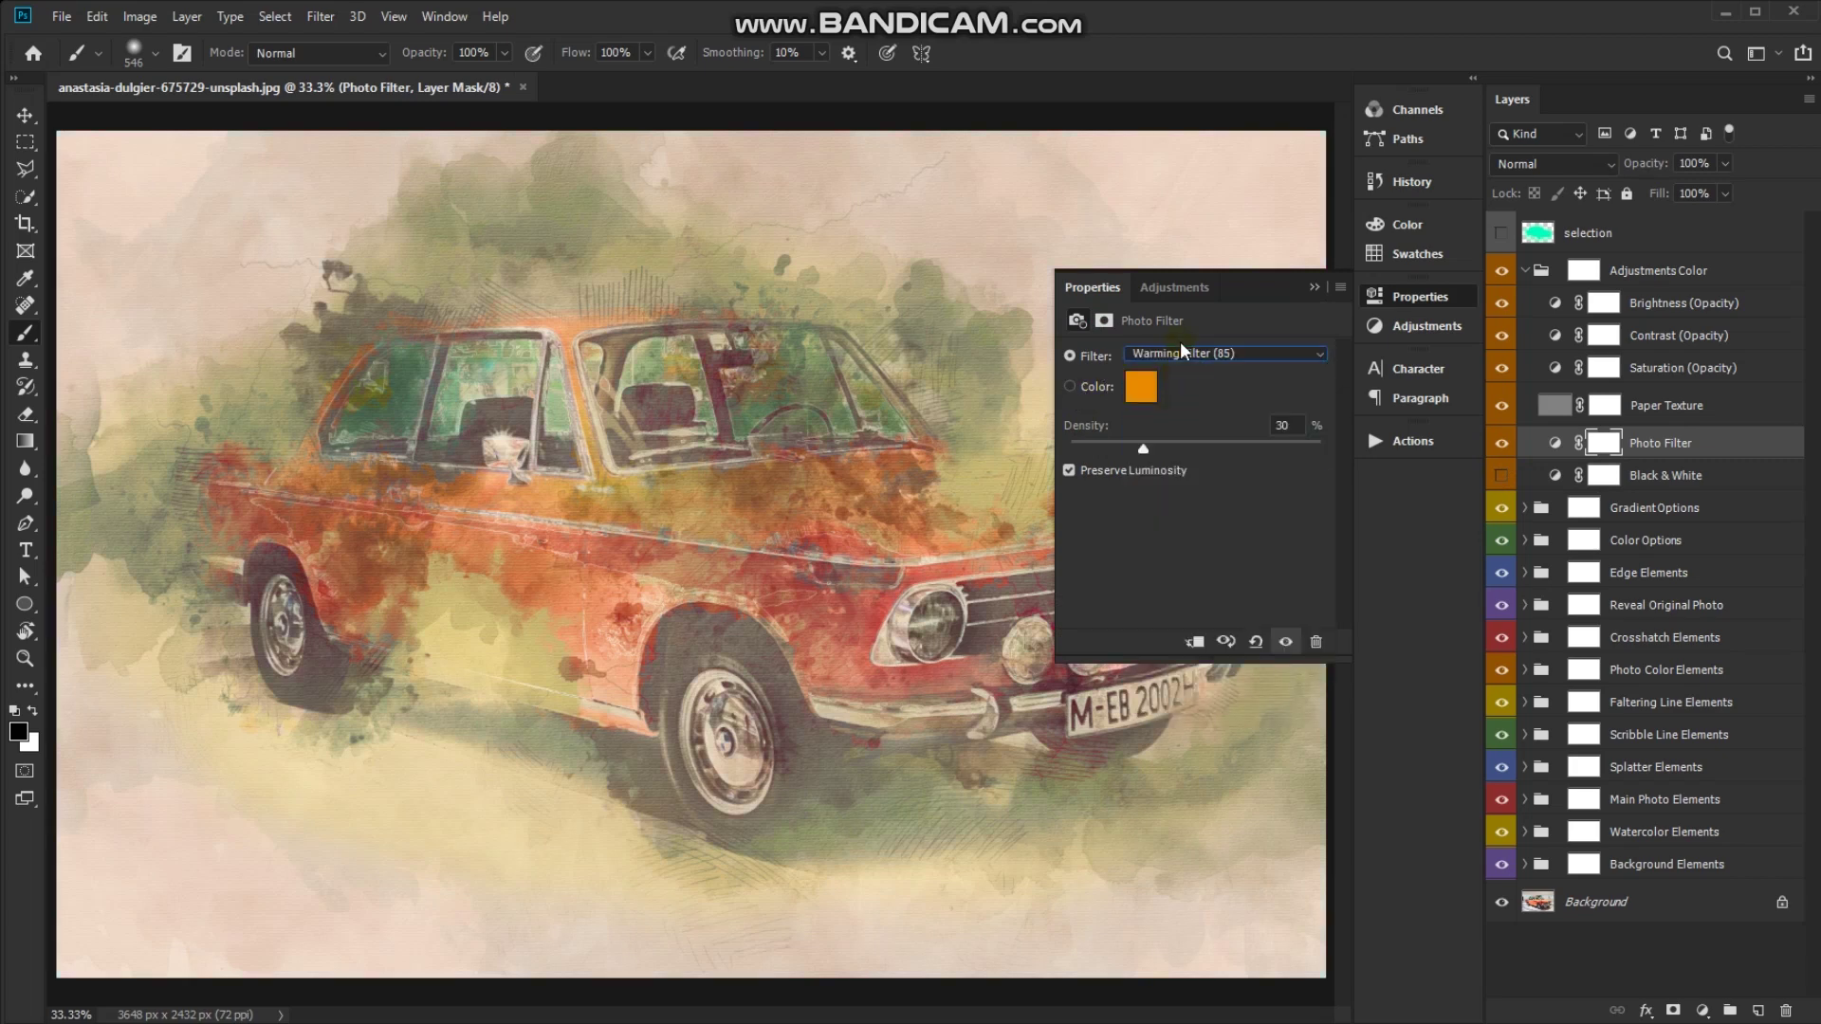
pyautogui.click(1181, 355)
pyautogui.click(1175, 407)
pyautogui.click(1391, 297)
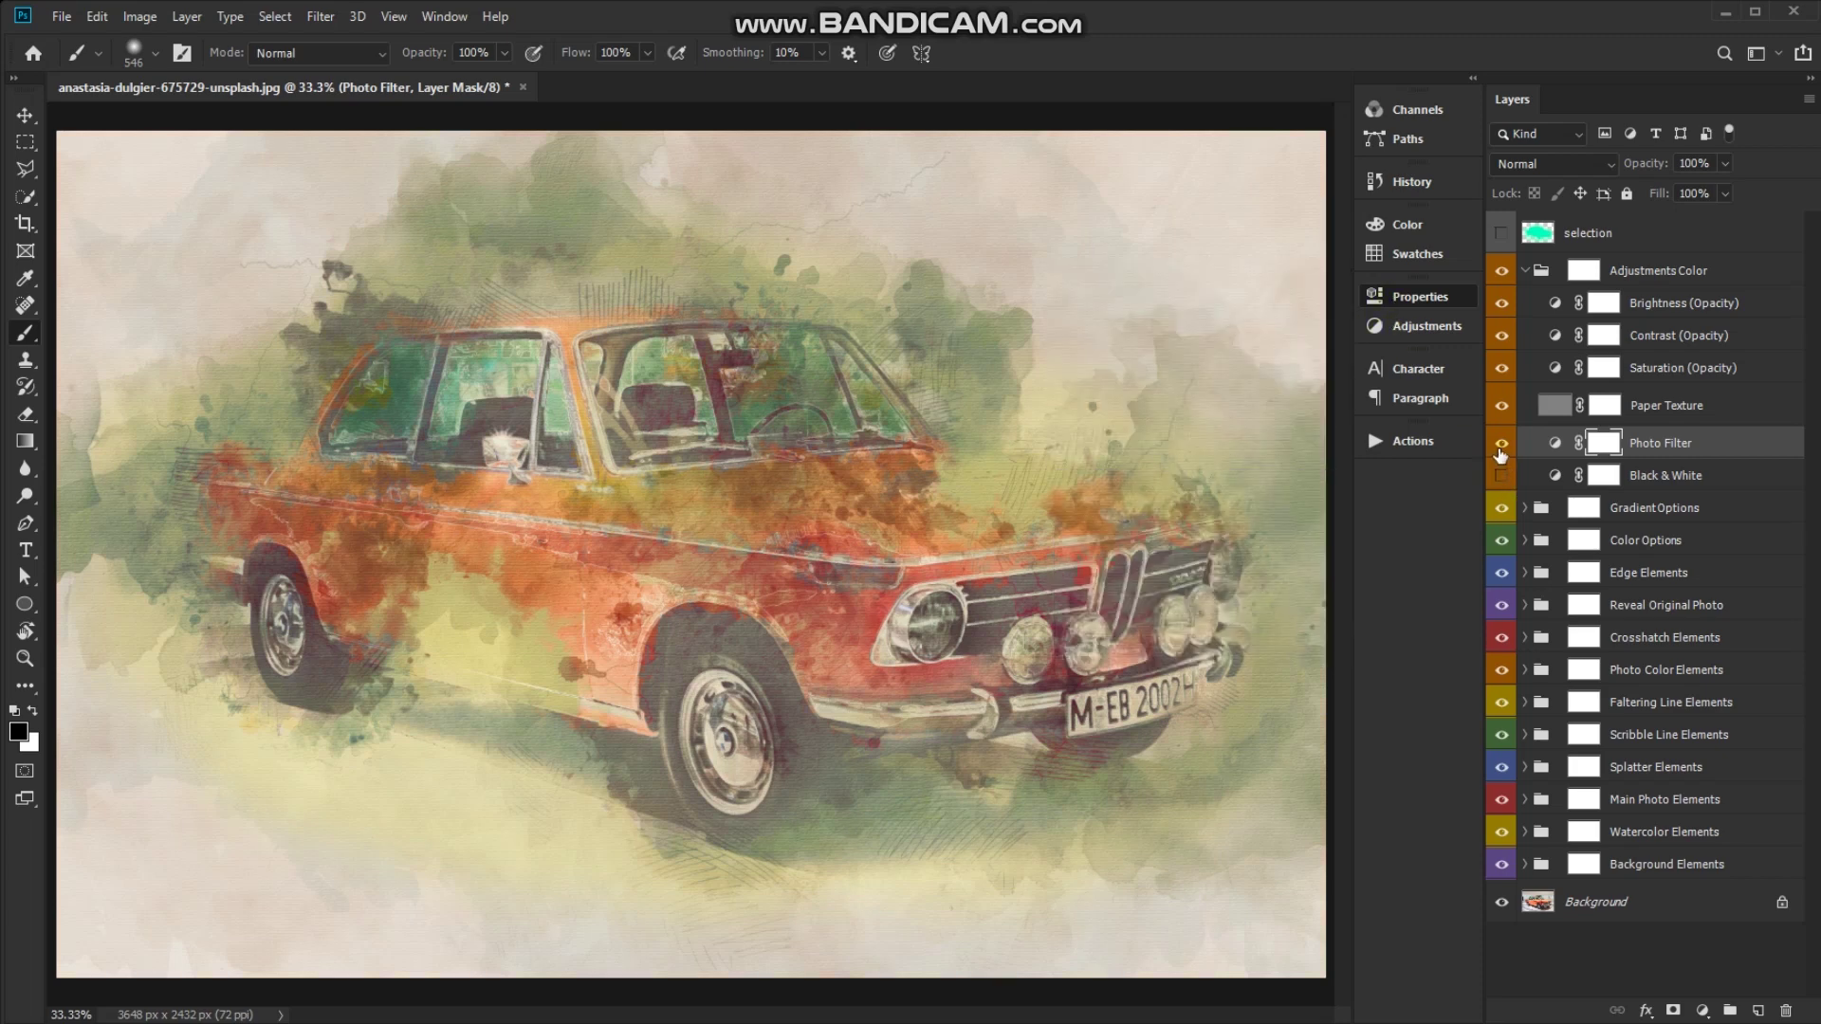
pyautogui.click(1501, 444)
pyautogui.click(1696, 411)
pyautogui.keyDown('ctrl'); pyautogui.click(944, 430); pyautogui.keyUp('ctrl')
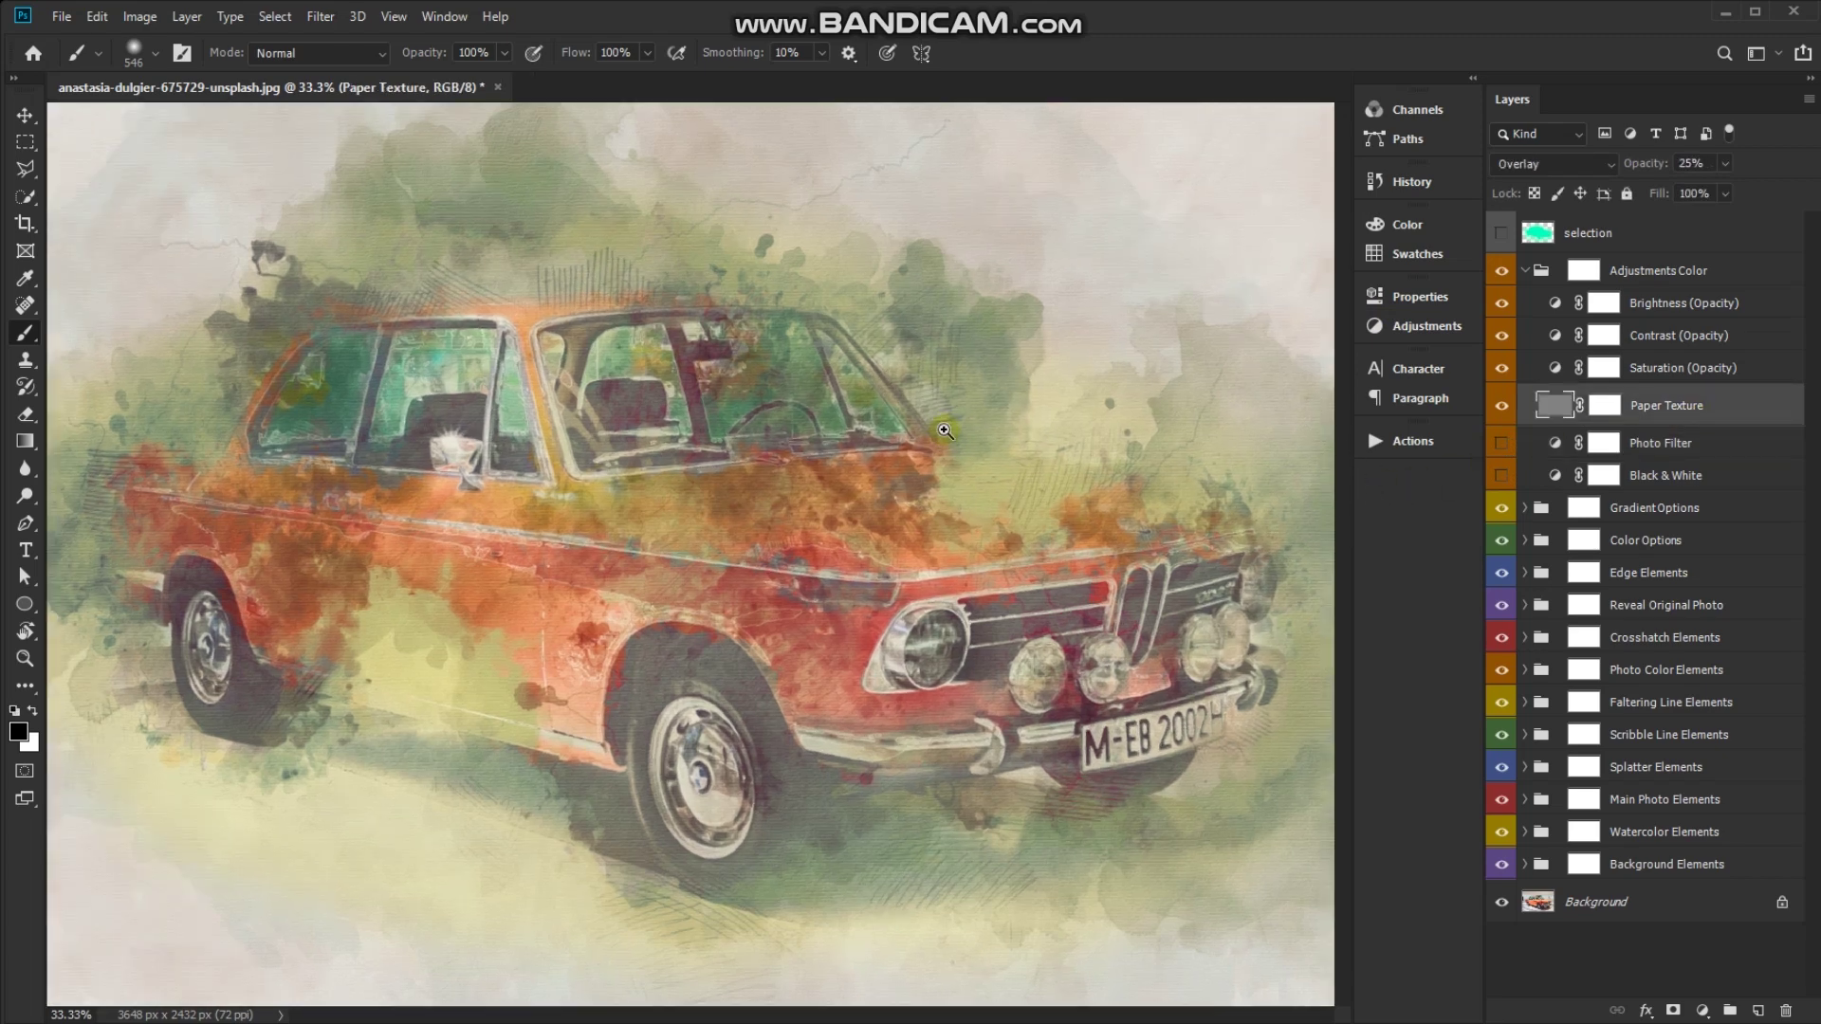
# Try the Paper Texture layer at full opacity, then fade it to about 22%
pyautogui.scroll(-1, 976, 528)
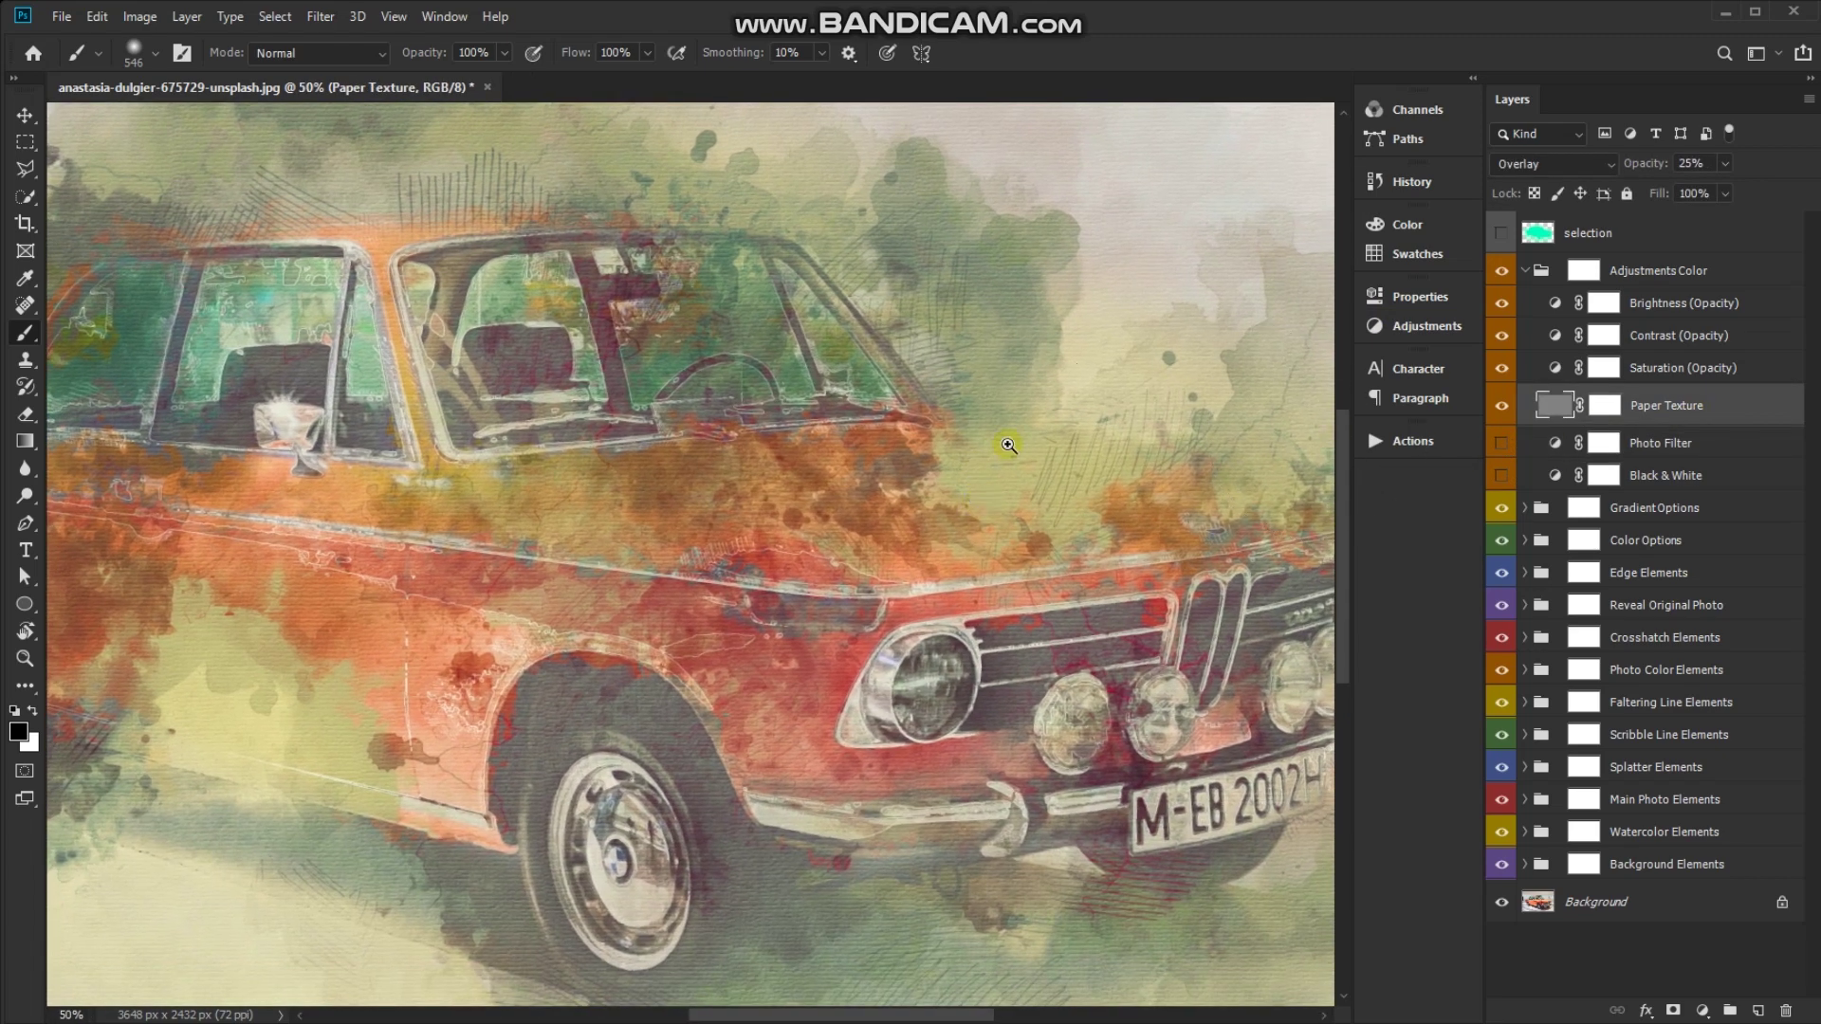
pyautogui.keyDown('ctrl'); pyautogui.click(1008, 445); pyautogui.keyUp('ctrl')
pyautogui.moveTo(1645, 167); pyautogui.dragTo(1757, 168)
pyautogui.keyDown('ctrl'); pyautogui.keyDown('alt'); pyautogui.click(955, 437); pyautogui.keyUp('alt'); pyautogui.keyUp('ctrl')
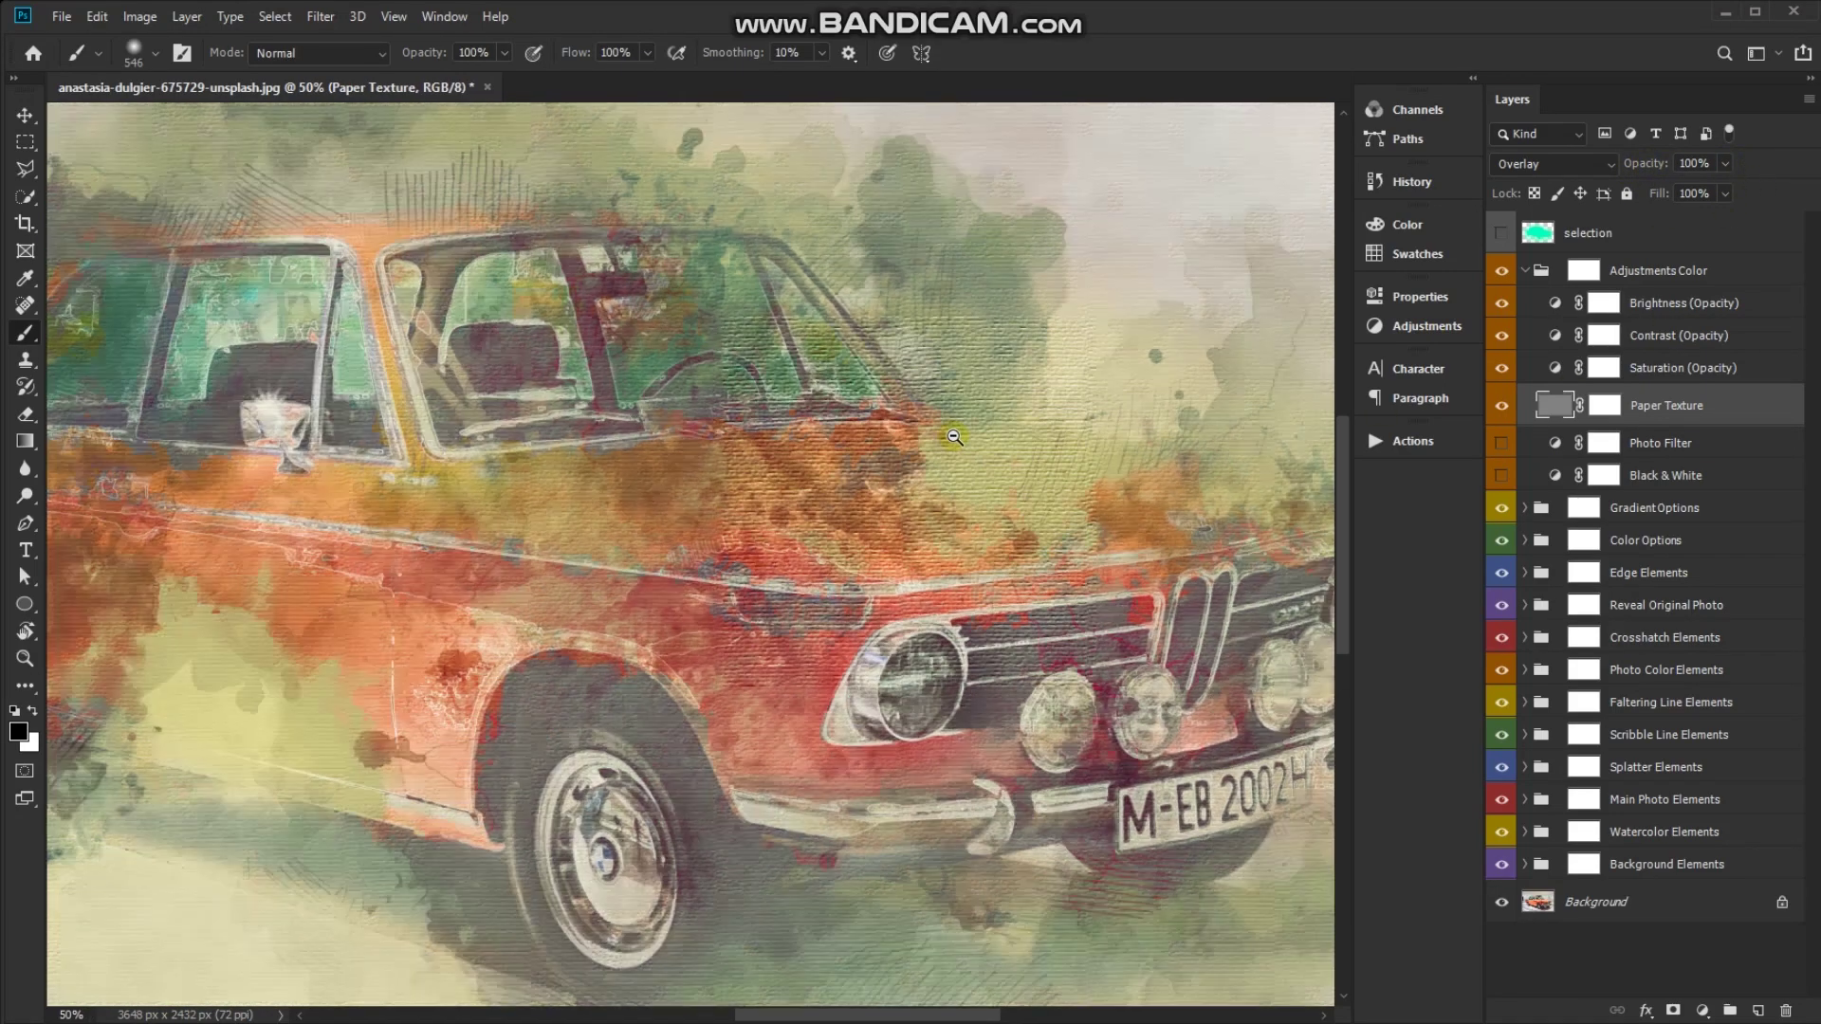
pyautogui.keyDown('ctrl'); pyautogui.keyDown('alt'); pyautogui.click(955, 437); pyautogui.keyUp('alt'); pyautogui.keyUp('ctrl')
pyautogui.moveTo(911, 502)
pyautogui.mouseDown()
pyautogui.moveTo(970, 461)
pyautogui.moveTo(880, 454)
pyautogui.moveTo(897, 458)
pyautogui.mouseUp()
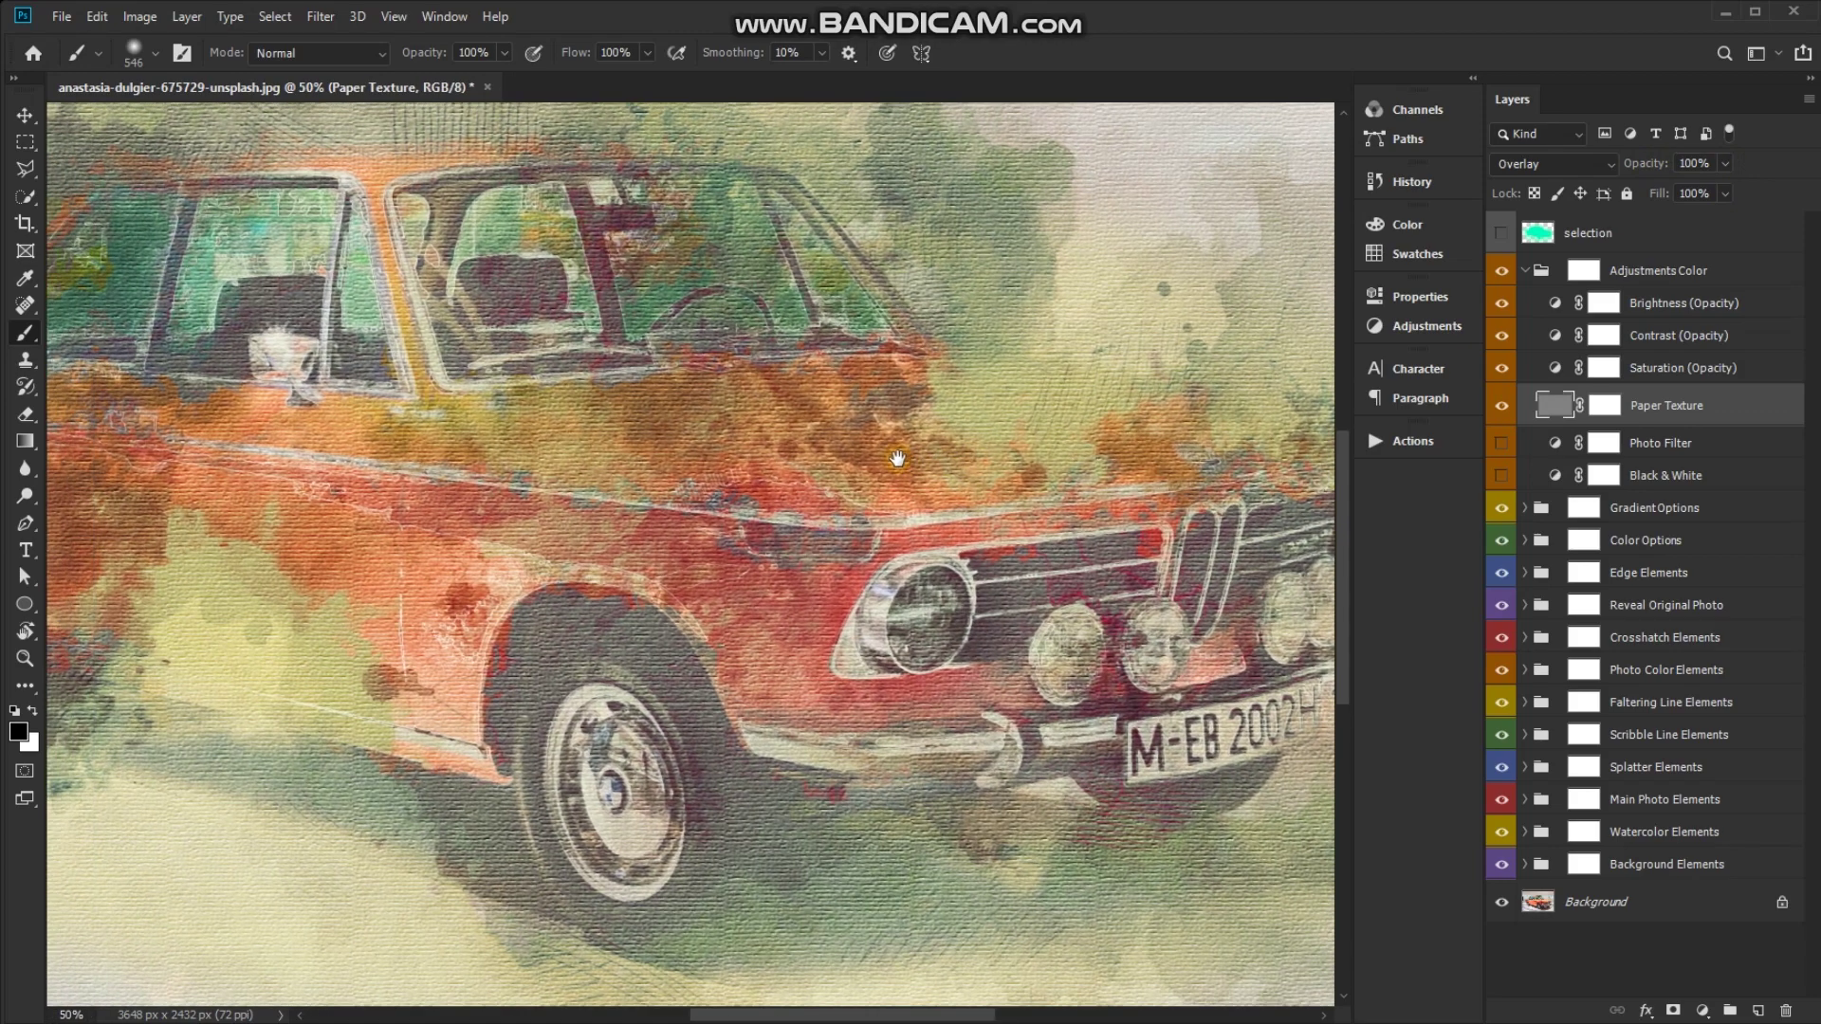
pyautogui.moveTo(1654, 171); pyautogui.dragTo(1456, 194)
pyautogui.click(1523, 405)
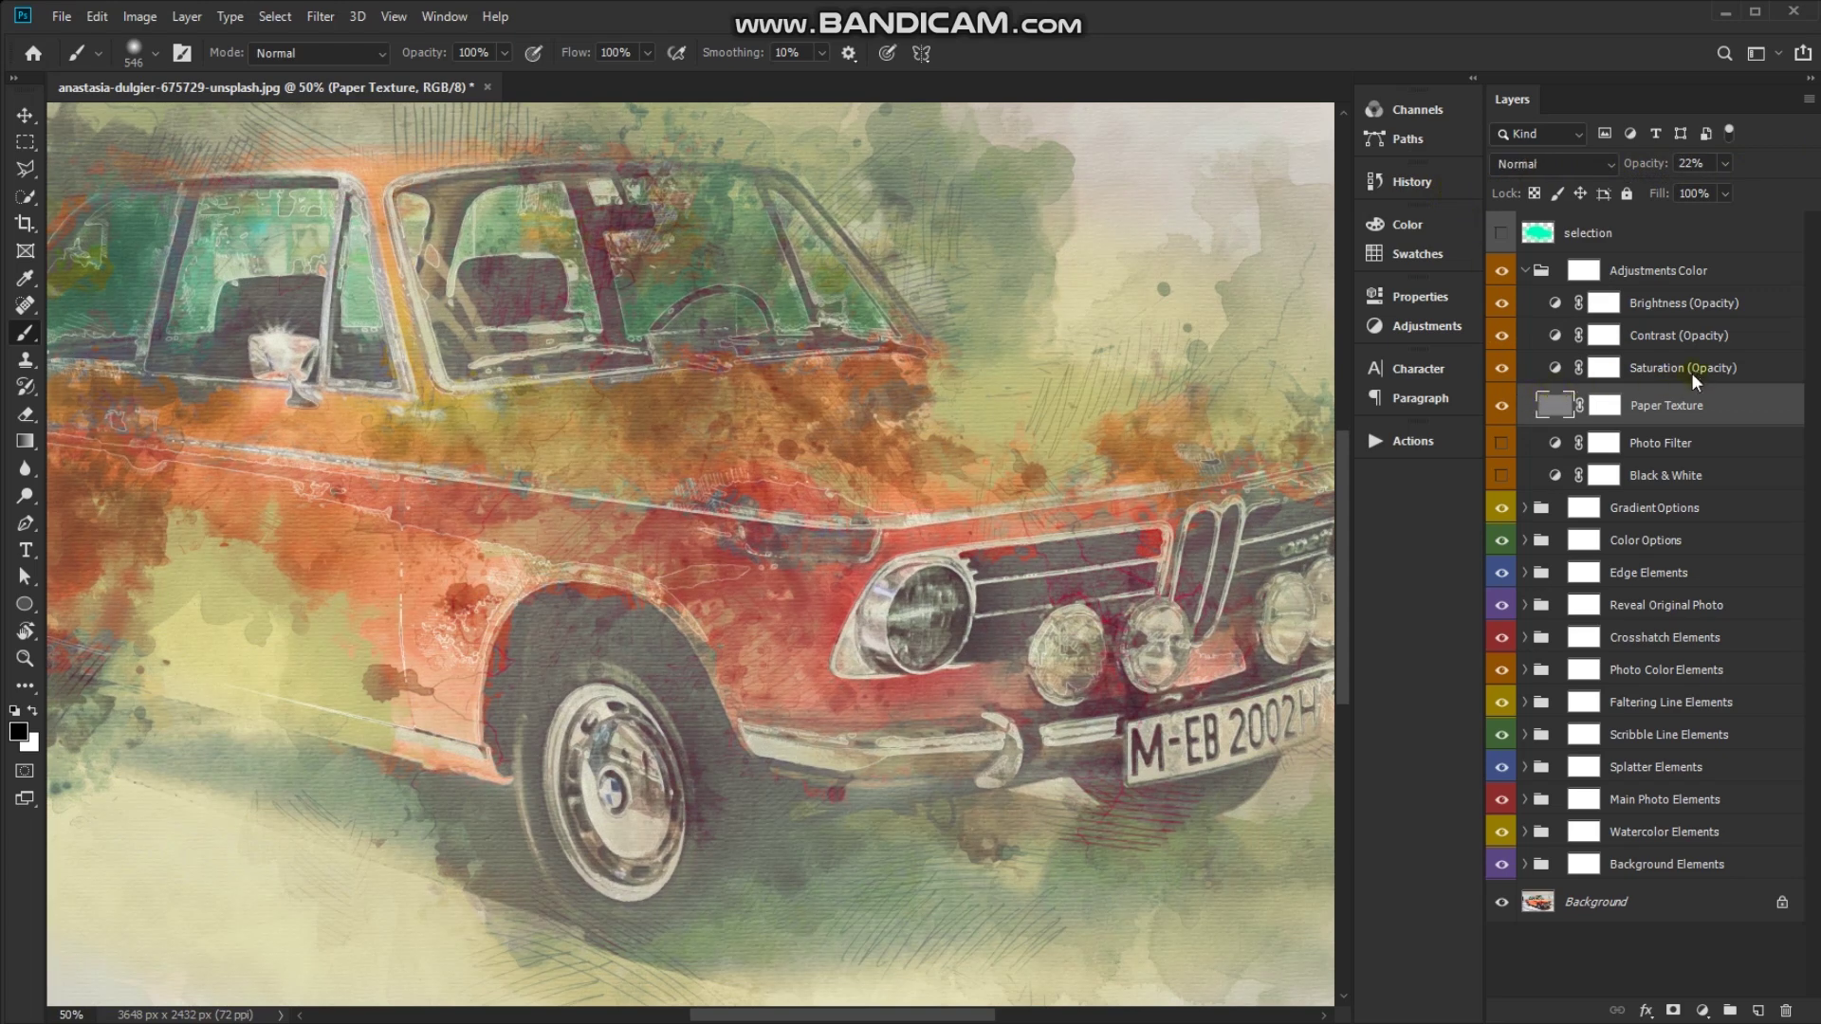
# Set the Saturation layer's opacity to 25%
pyautogui.click(1692, 372)
pyautogui.moveTo(1723, 163); pyautogui.dragTo(1726, 166)
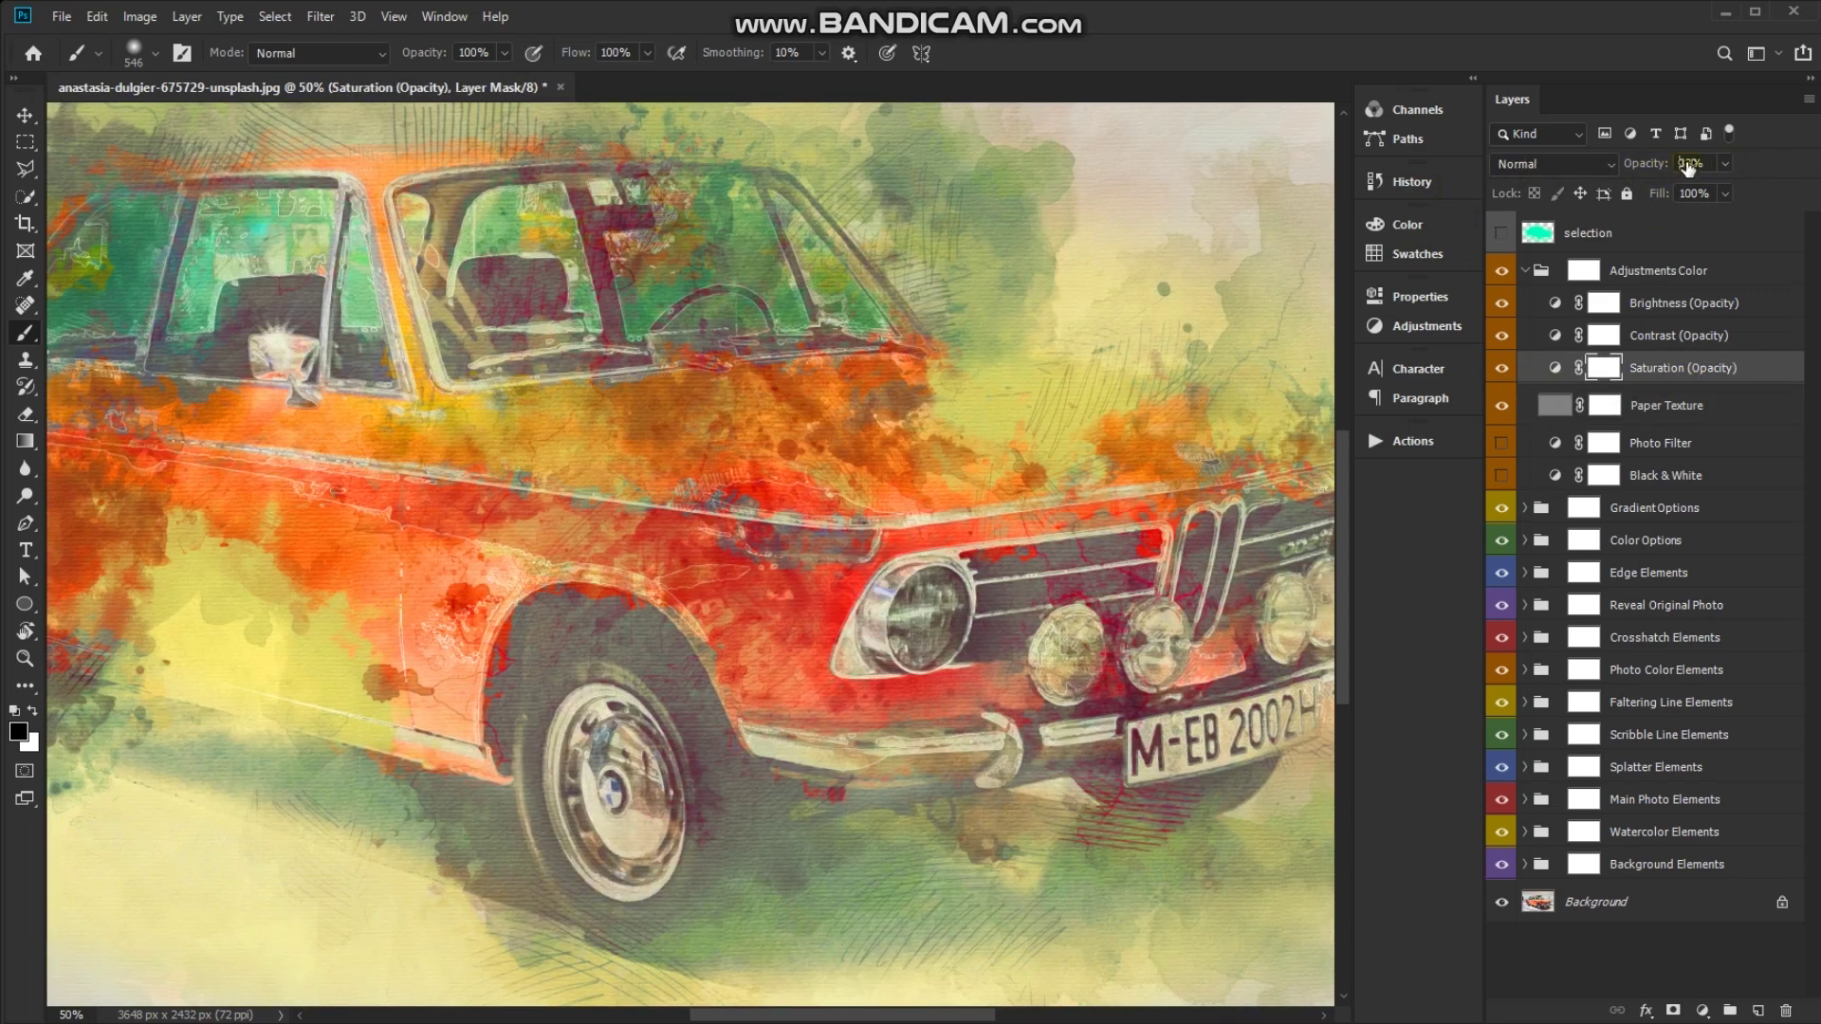
pyautogui.write('17')
pyautogui.press('Return')
pyautogui.write('25')
pyautogui.press('Return')
# Lower the Contrast layer's opacity to 33%
pyautogui.hotkey('alt', ']')
pyautogui.moveTo(1648, 167); pyautogui.dragTo(1727, 169)
pyautogui.scroll(-1, 867, 512)
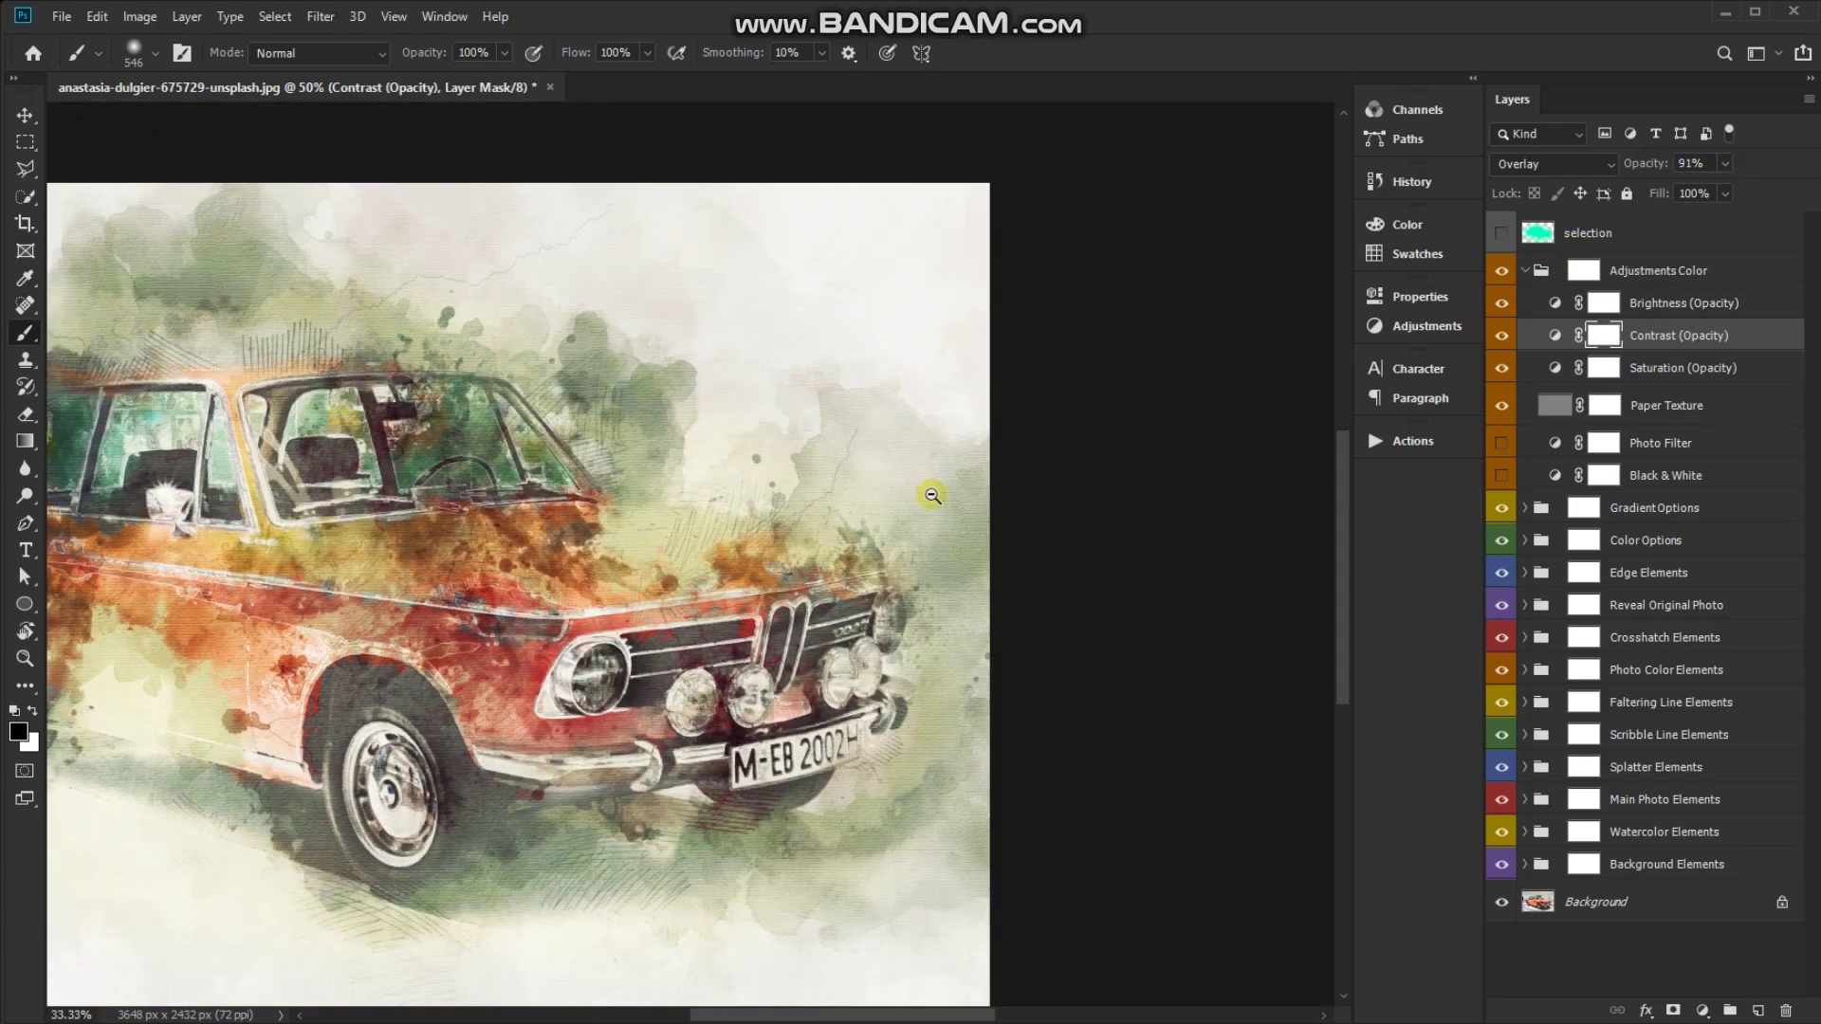
pyautogui.scroll(1, 867, 512)
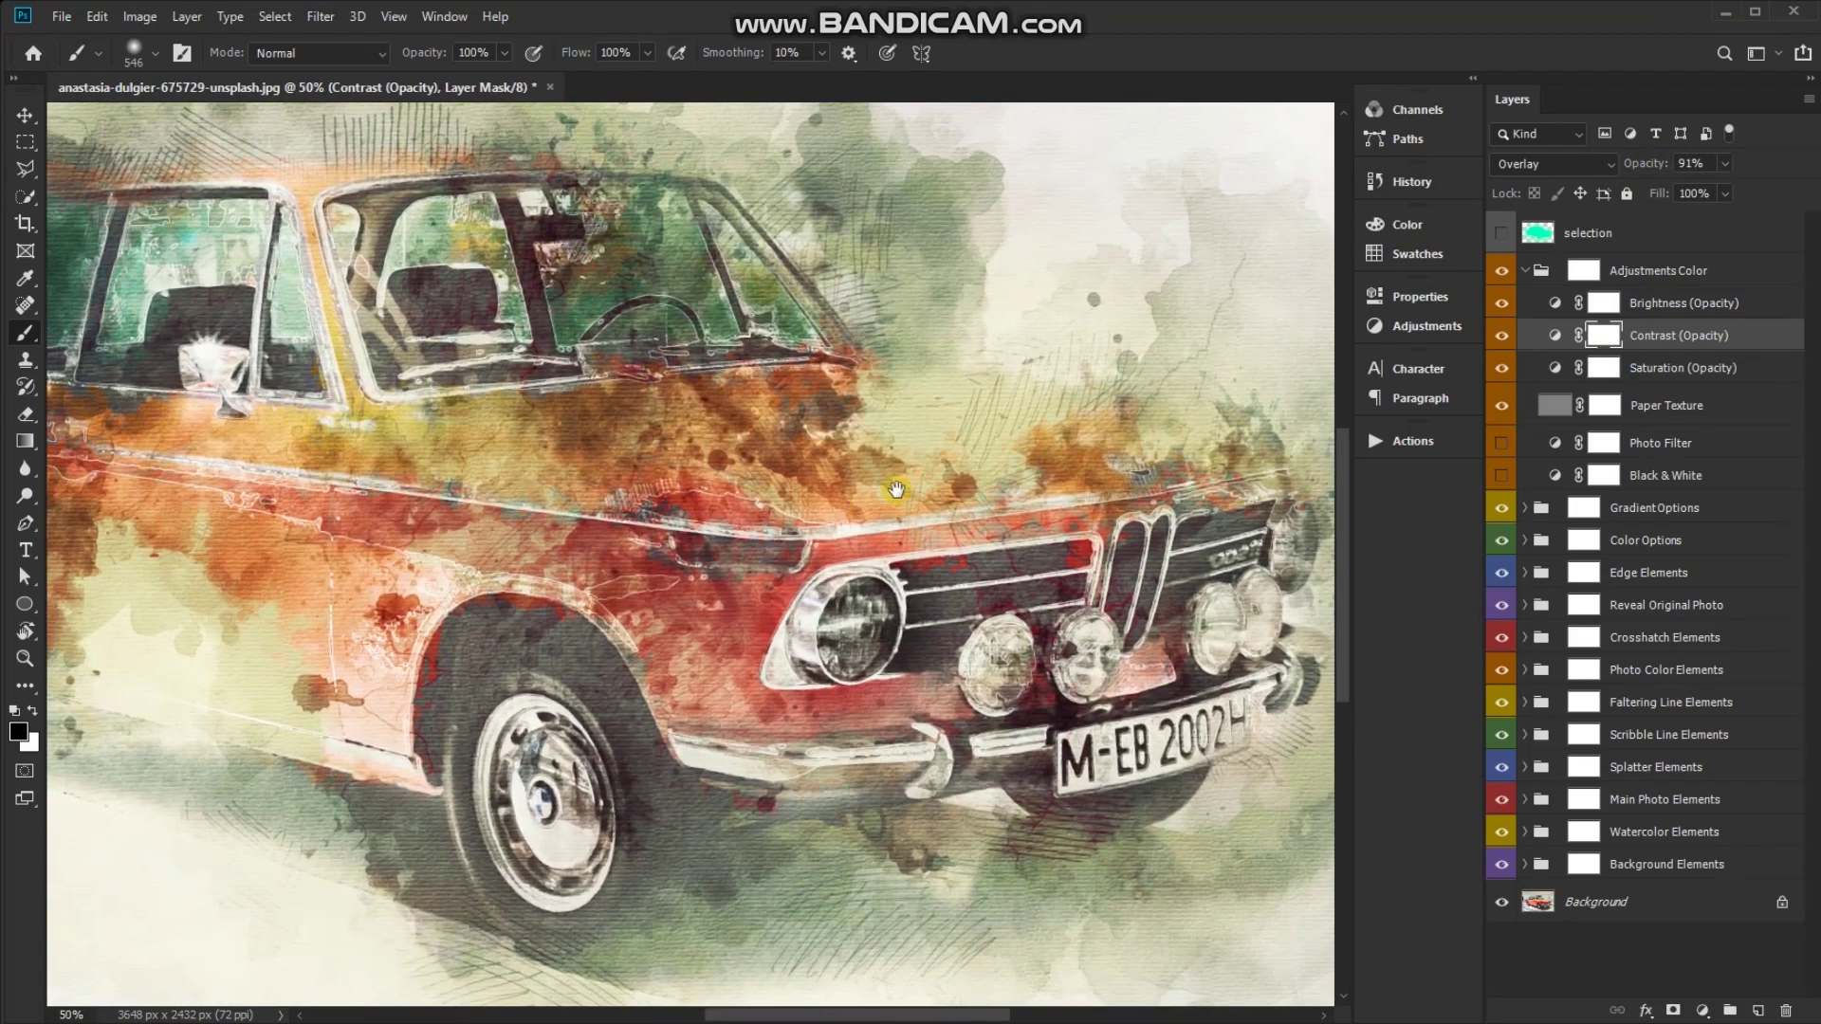
pyautogui.moveTo(1039, 434); pyautogui.dragTo(1191, 397)
pyautogui.moveTo(1661, 170); pyautogui.dragTo(1602, 175)
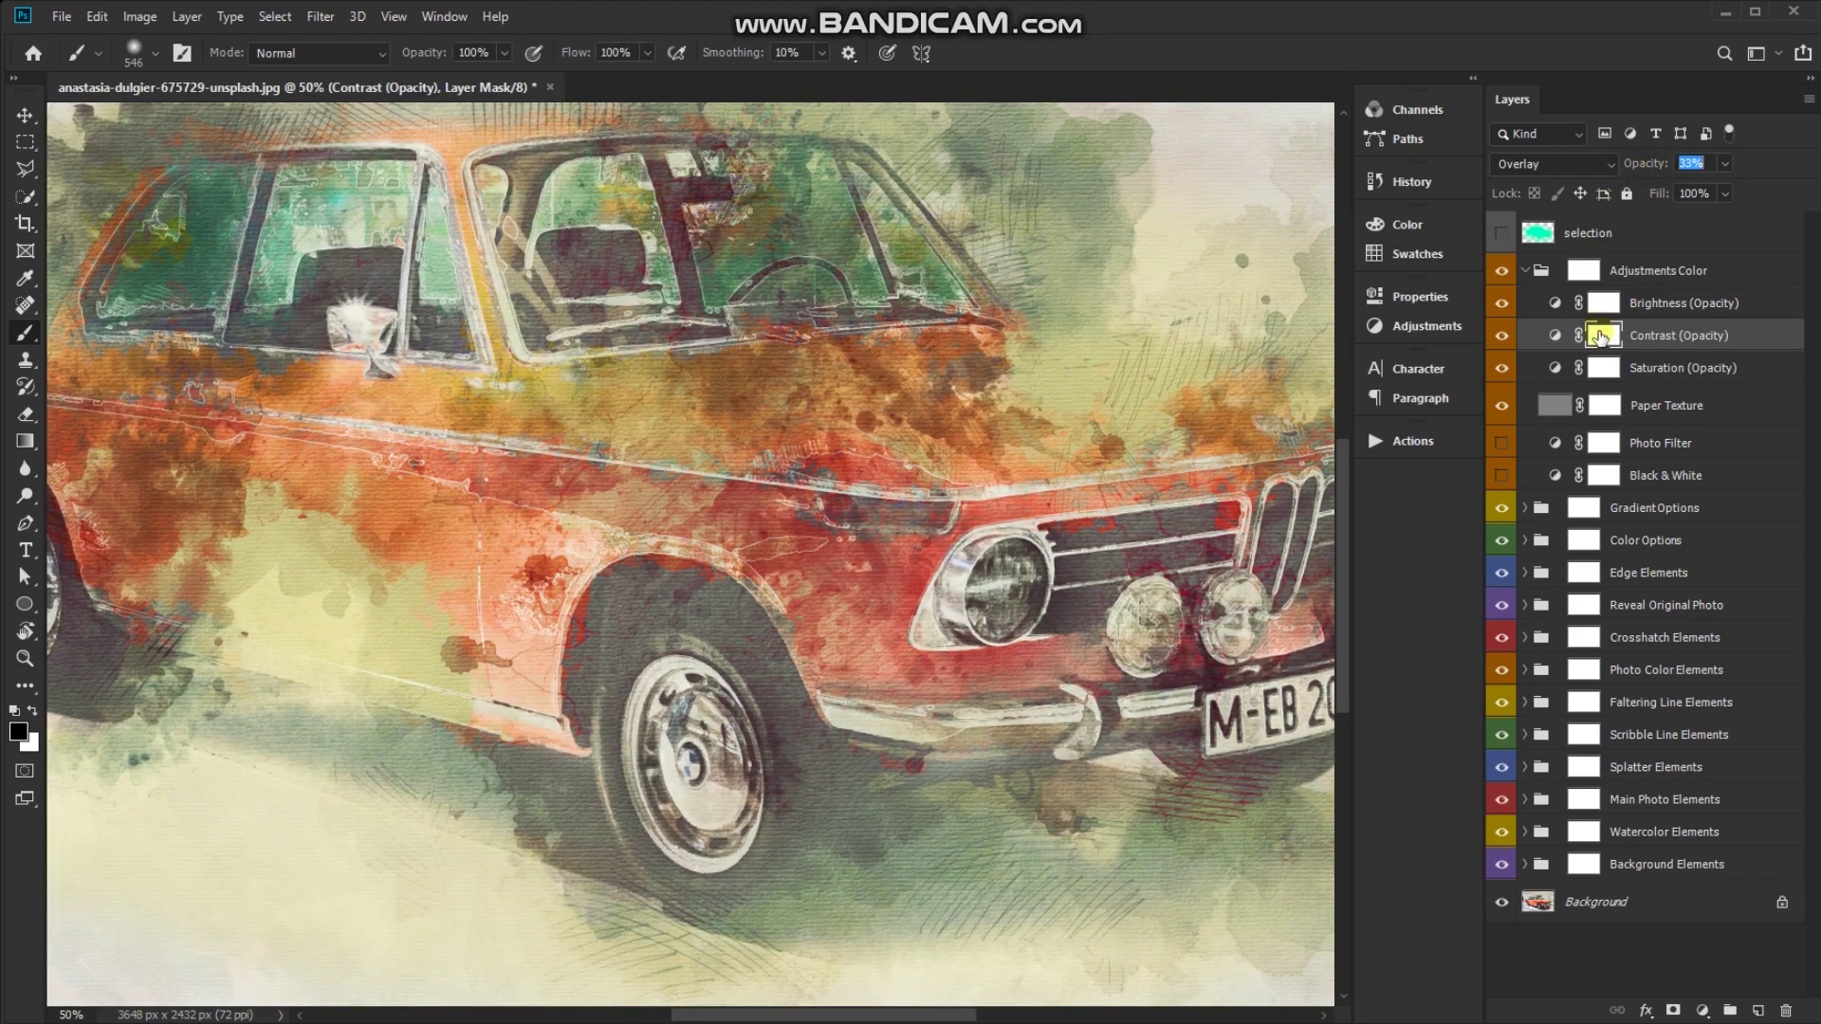
# Set the Brightness layer to 17% opacity and compare against the original photo
pyautogui.click(1627, 311)
pyautogui.moveTo(1655, 171); pyautogui.dragTo(1582, 192)
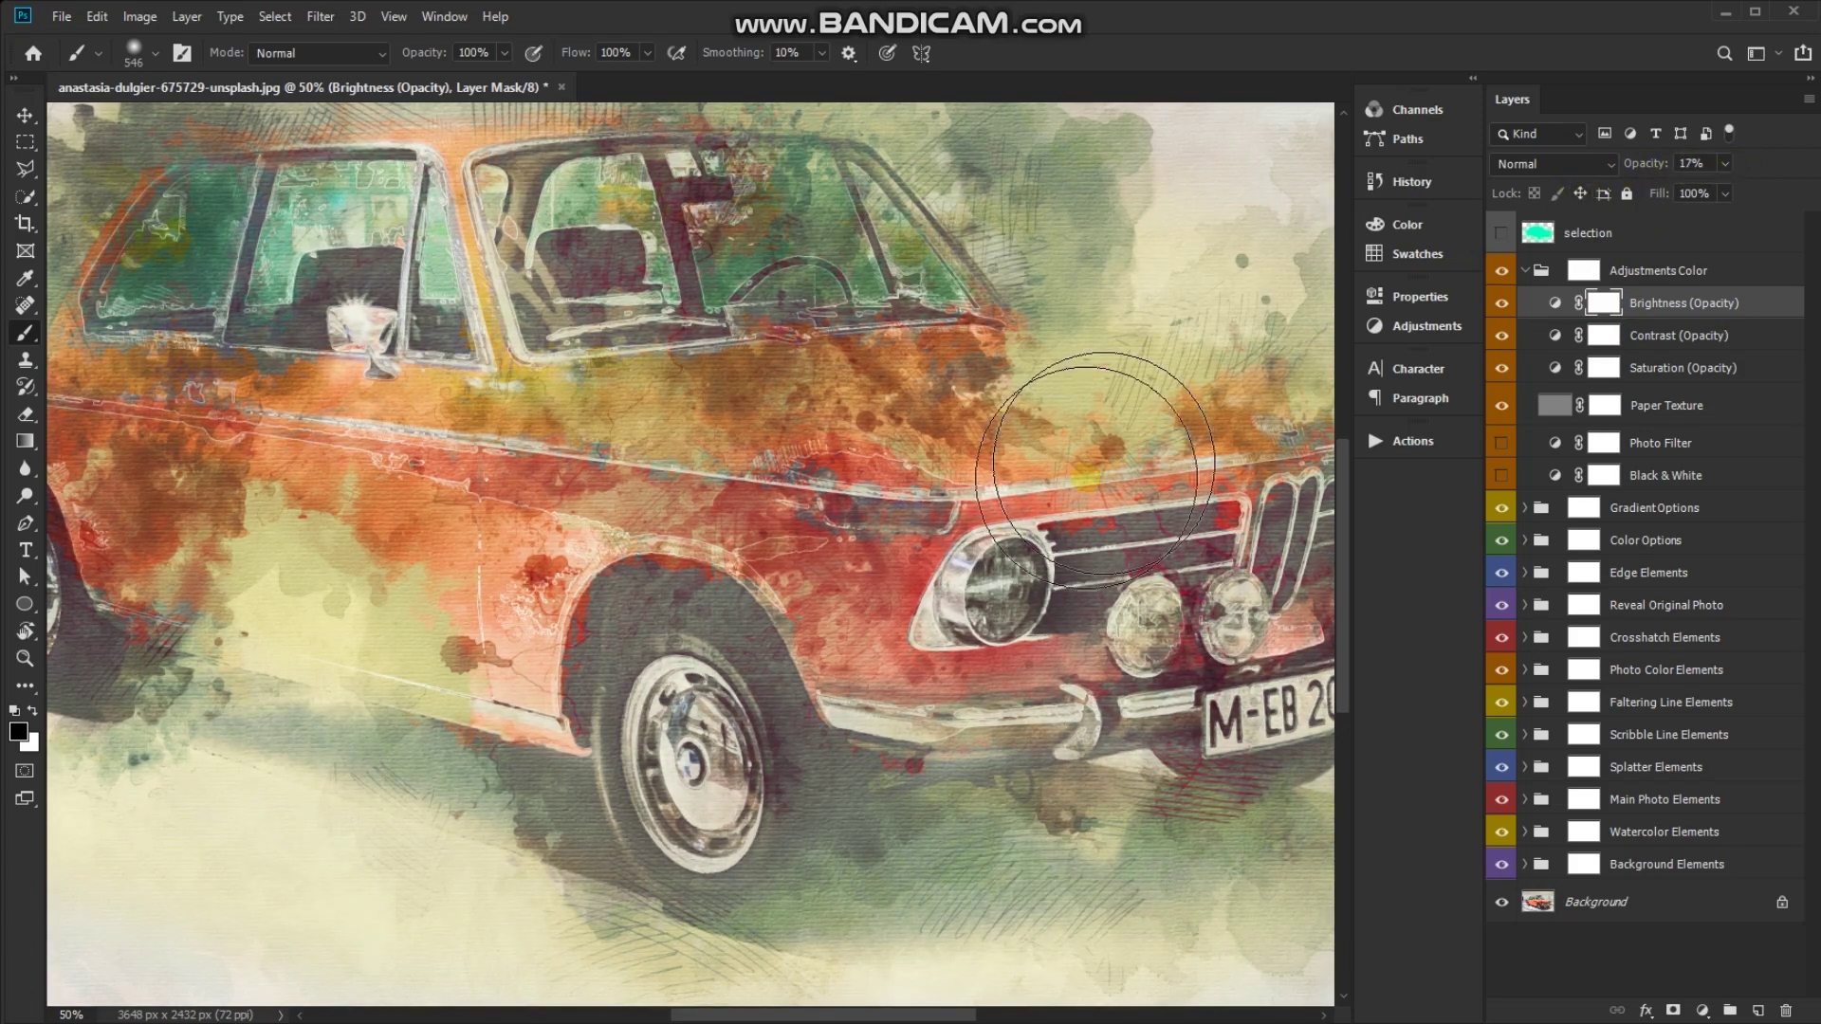
pyautogui.hscroll(-3, 1099, 463)
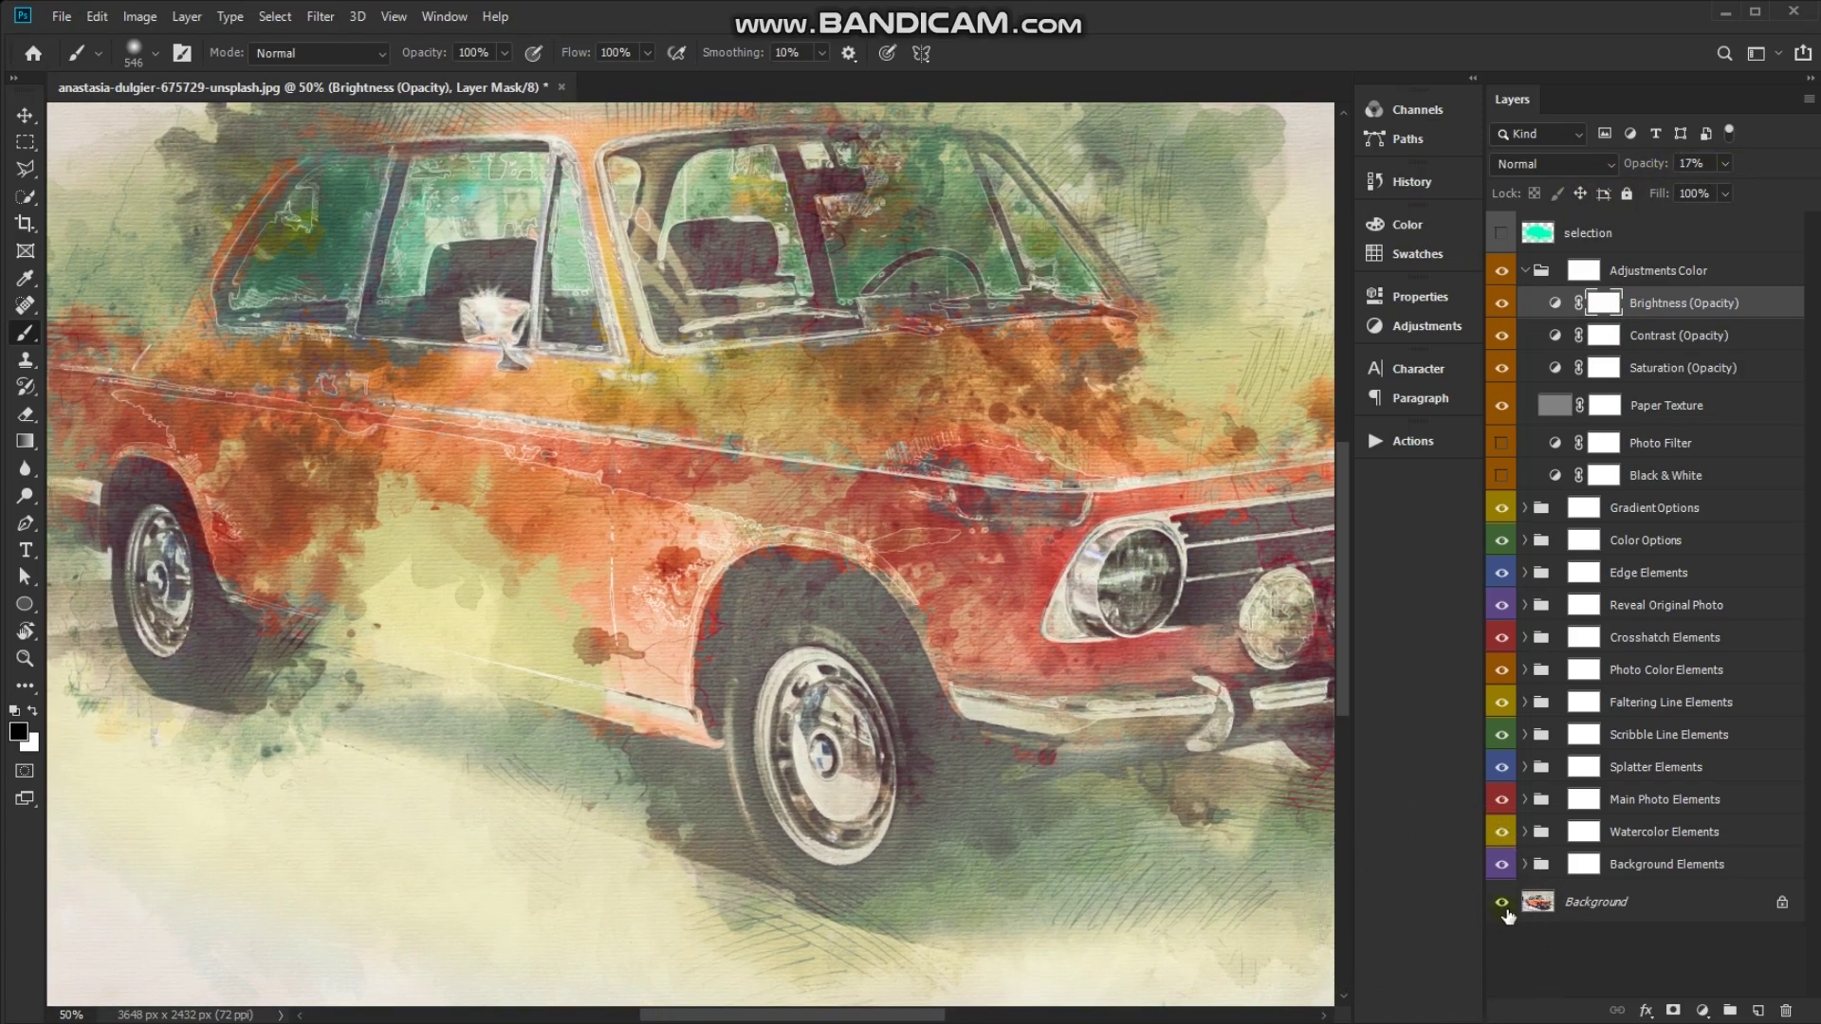
pyautogui.keyDown('alt'); pyautogui.click(1501, 902); pyautogui.keyUp('alt')
pyautogui.keyDown('alt'); pyautogui.click(1501, 902); pyautogui.keyUp('alt')
pyautogui.click(1644, 270)
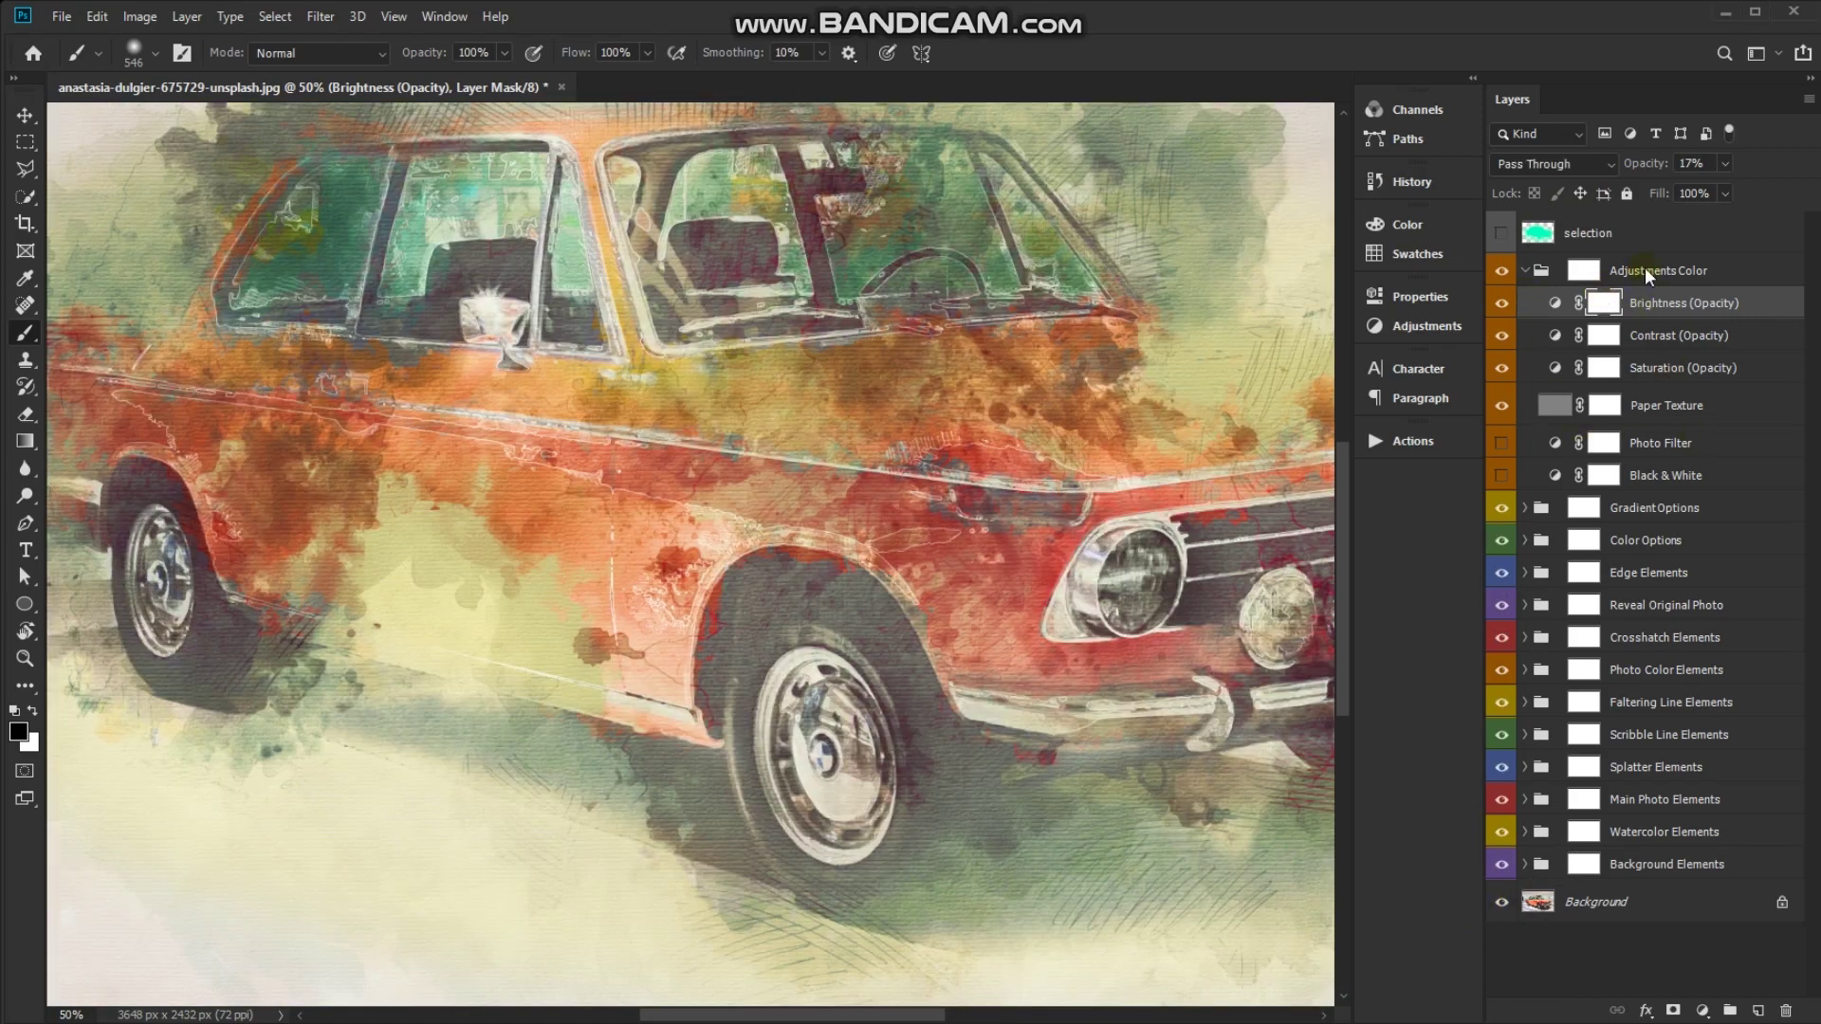
# Collapse the Adjustments Color group, compare with the original photo, and zoom out
pyautogui.click(1526, 271)
pyautogui.keyDown('alt'); pyautogui.click(1500, 699); pyautogui.keyUp('alt')
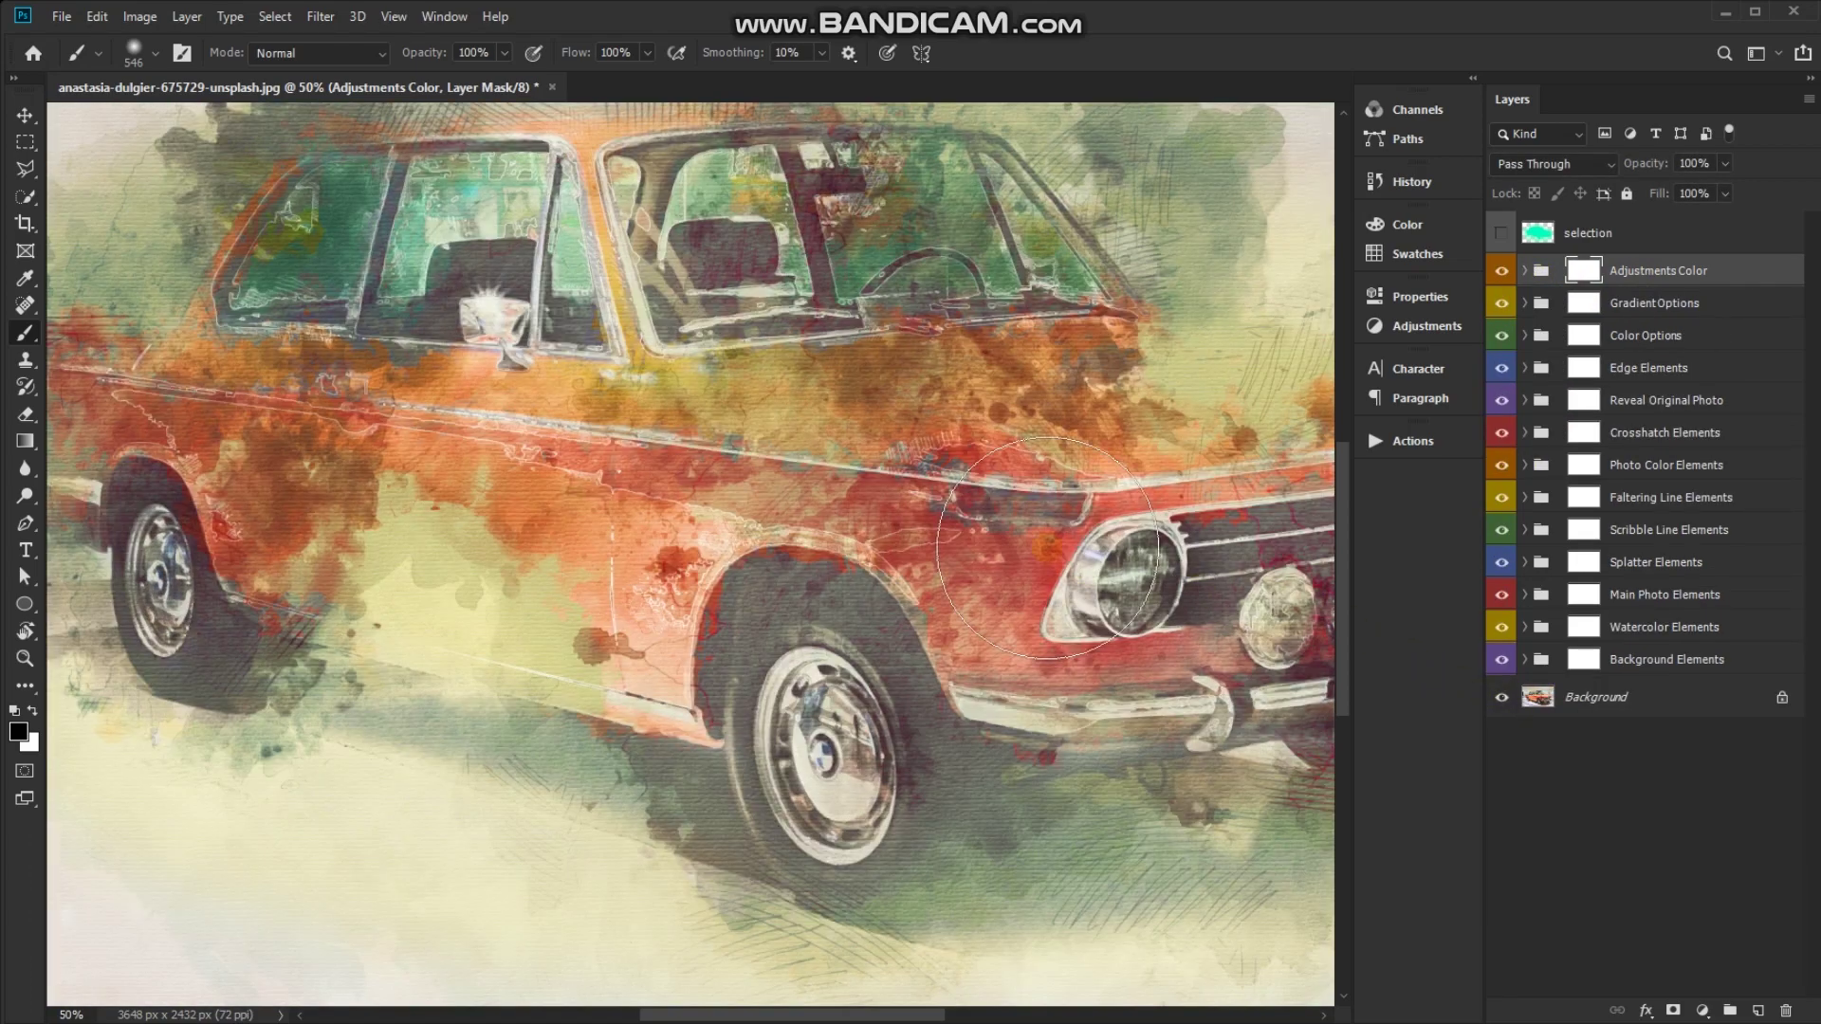
pyautogui.hotkey('ctrl', '-')
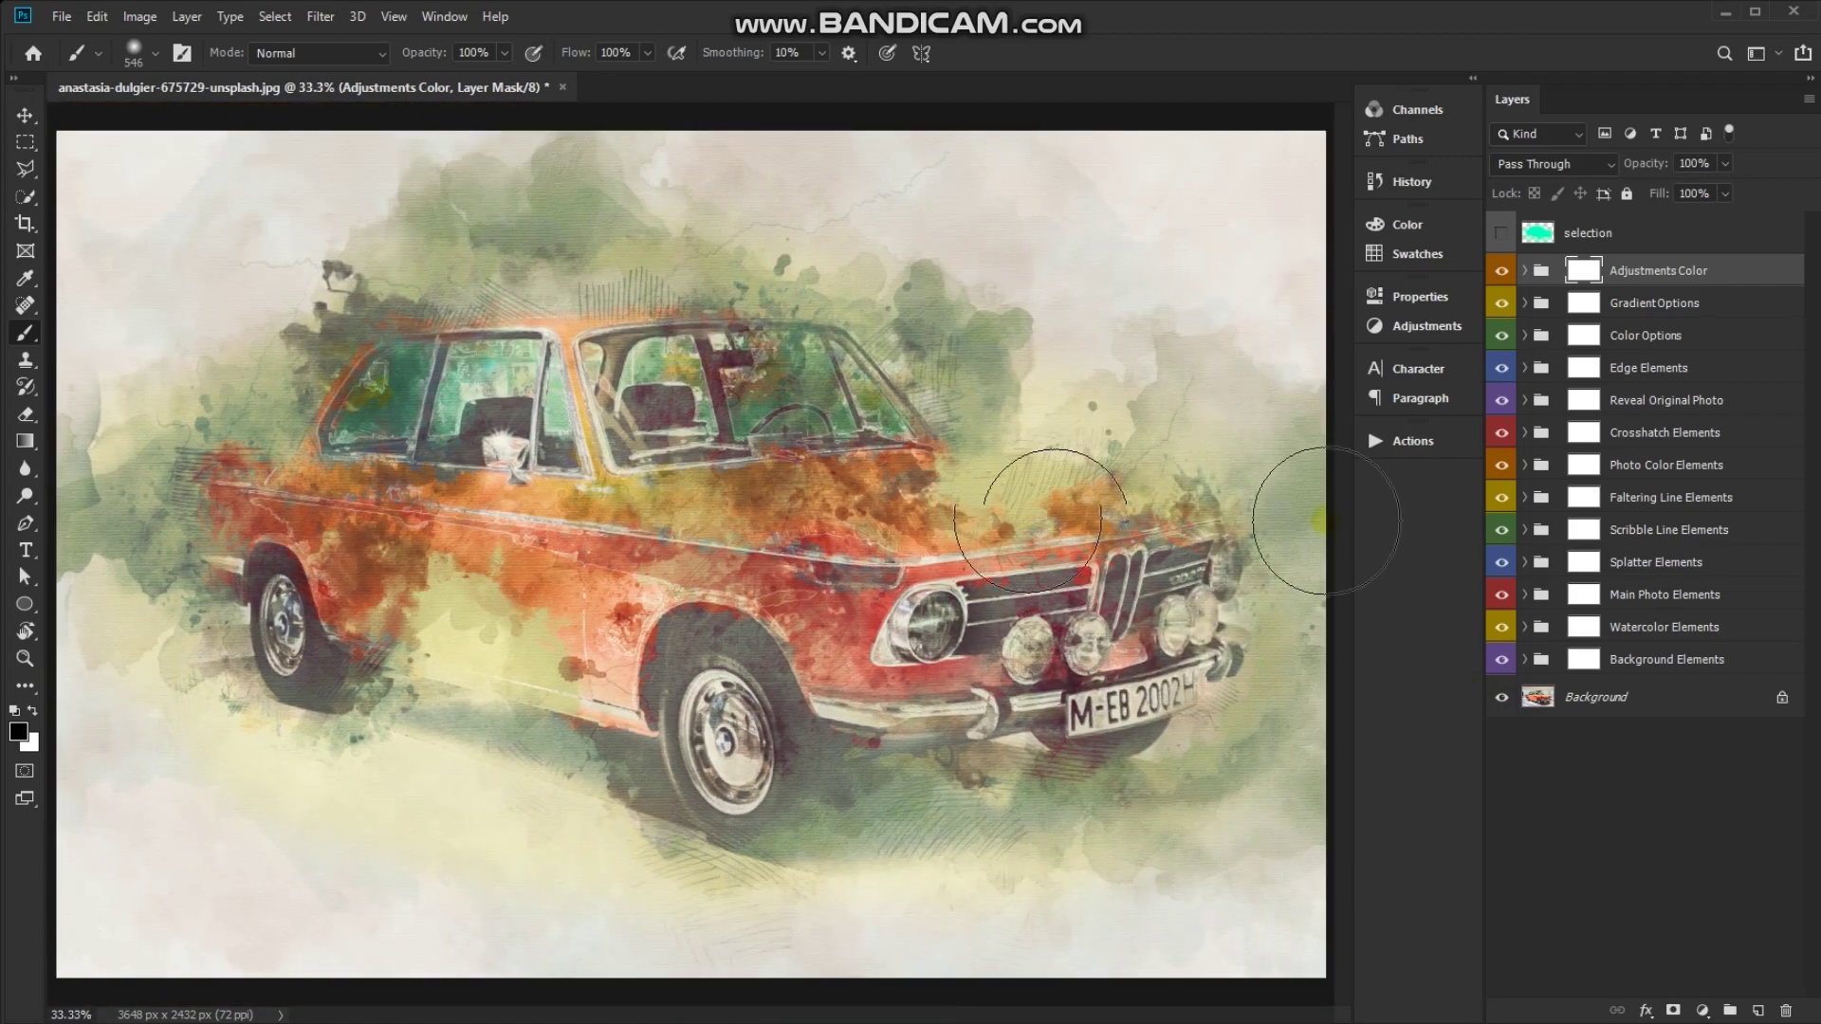